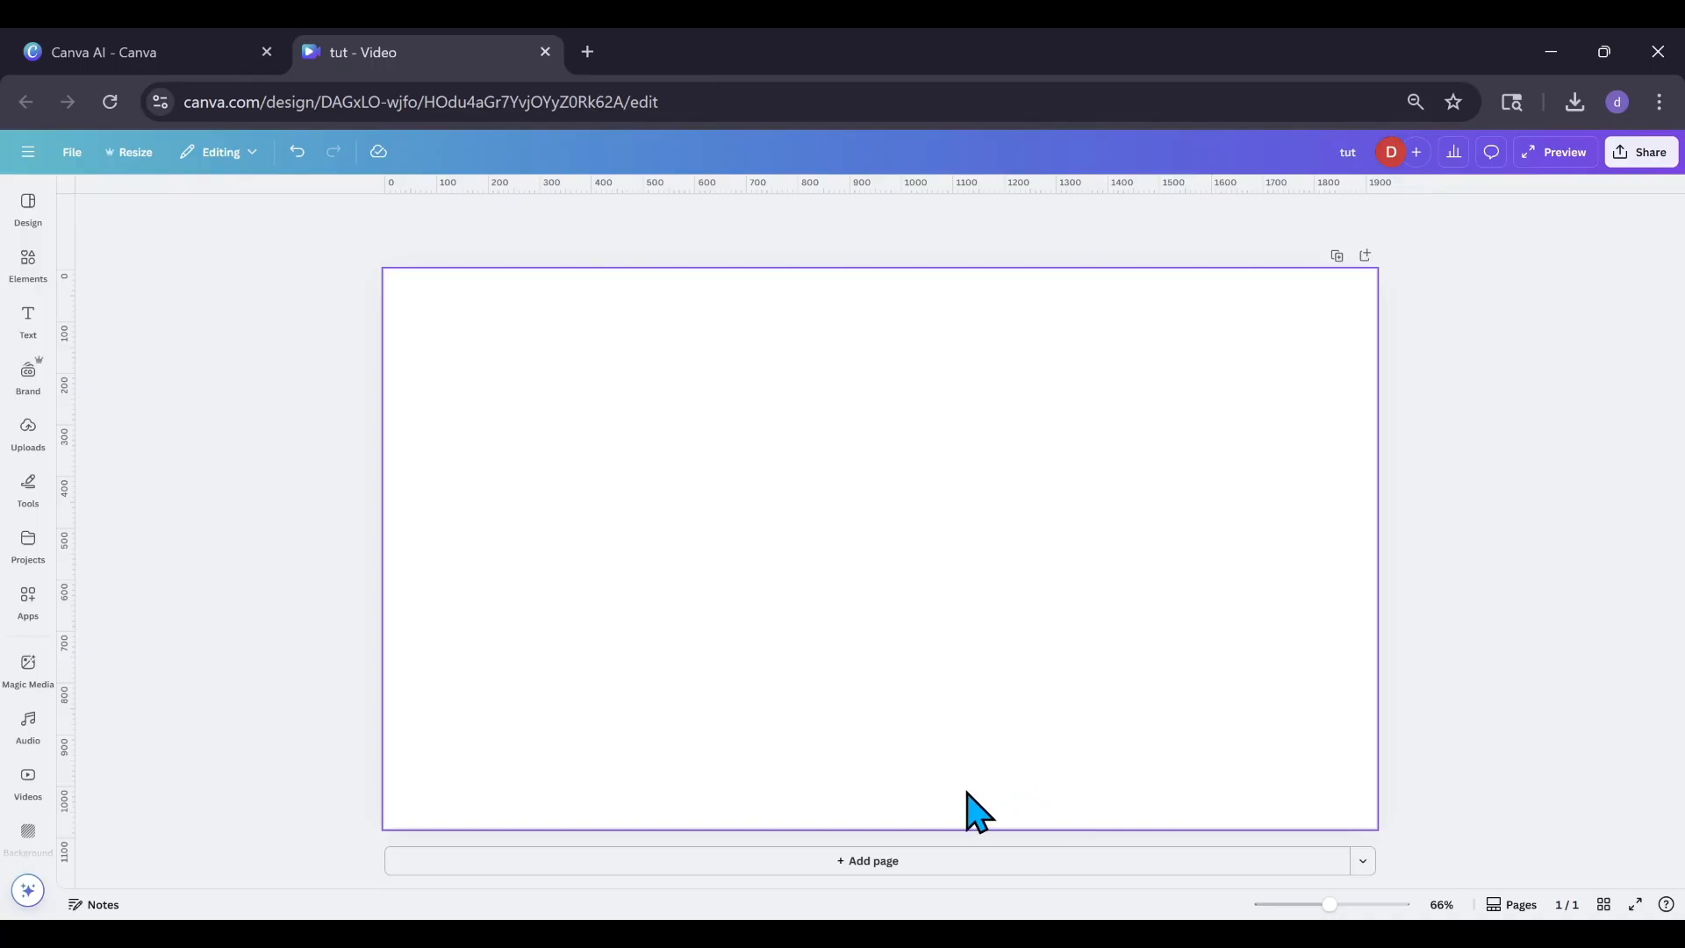
Search the elements for "football" photos, add the brown football lying horizontally, and scale it down around the page's centre.
left_click(18, 282)
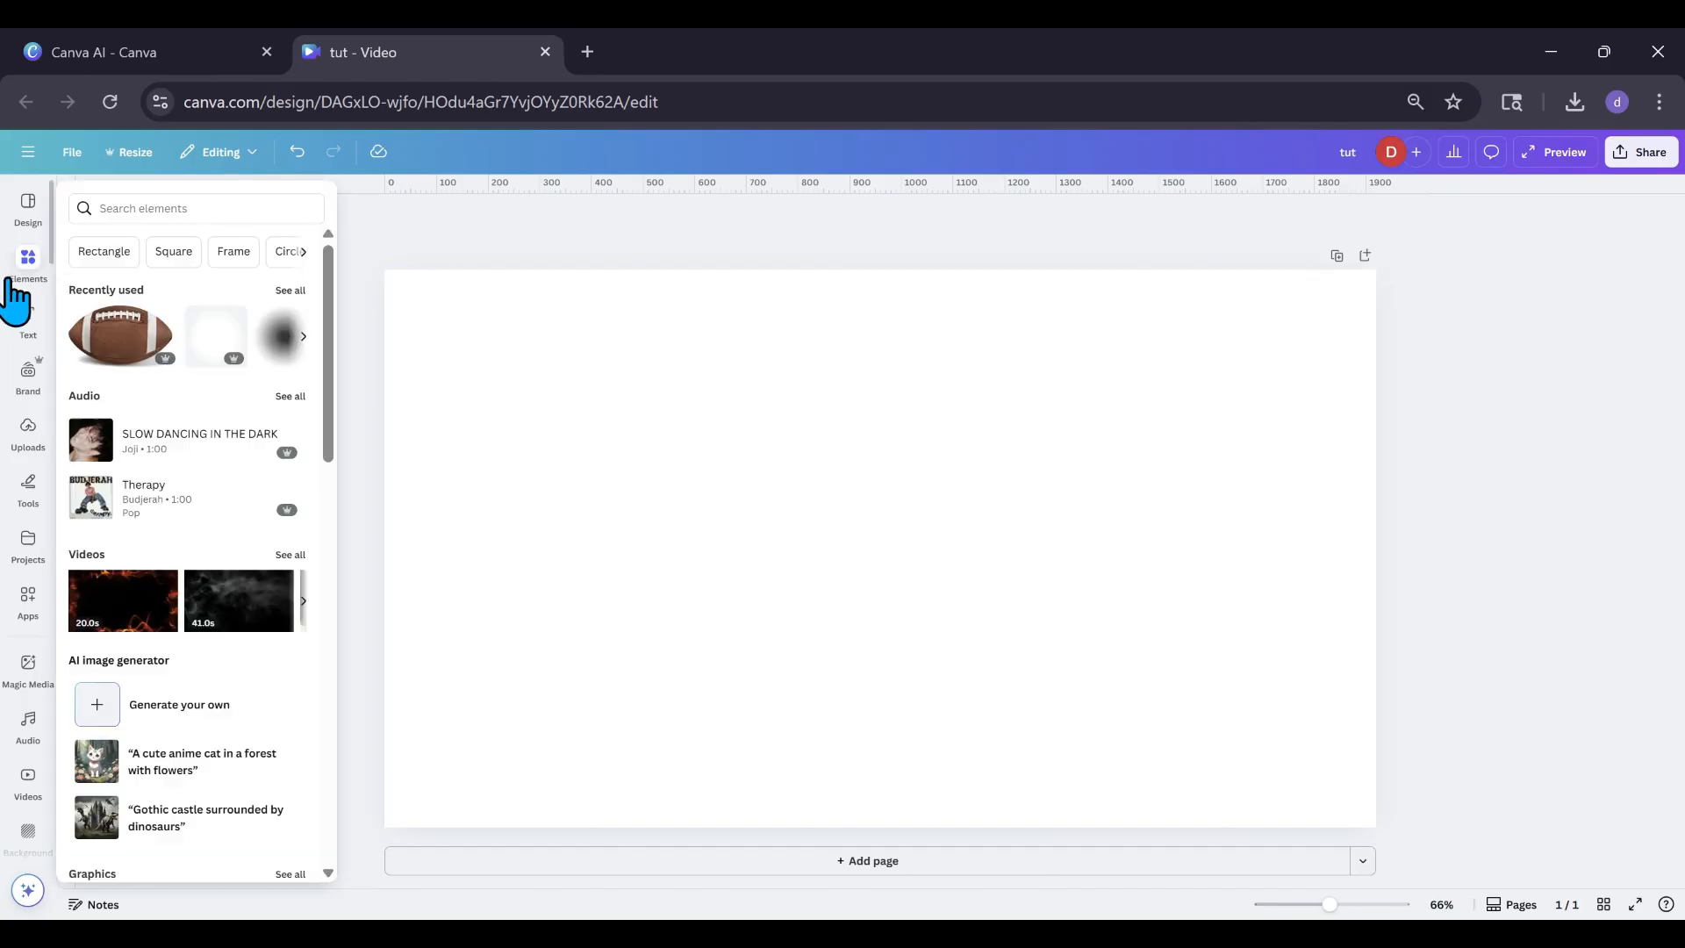
left_click(131, 202)
type("fo")
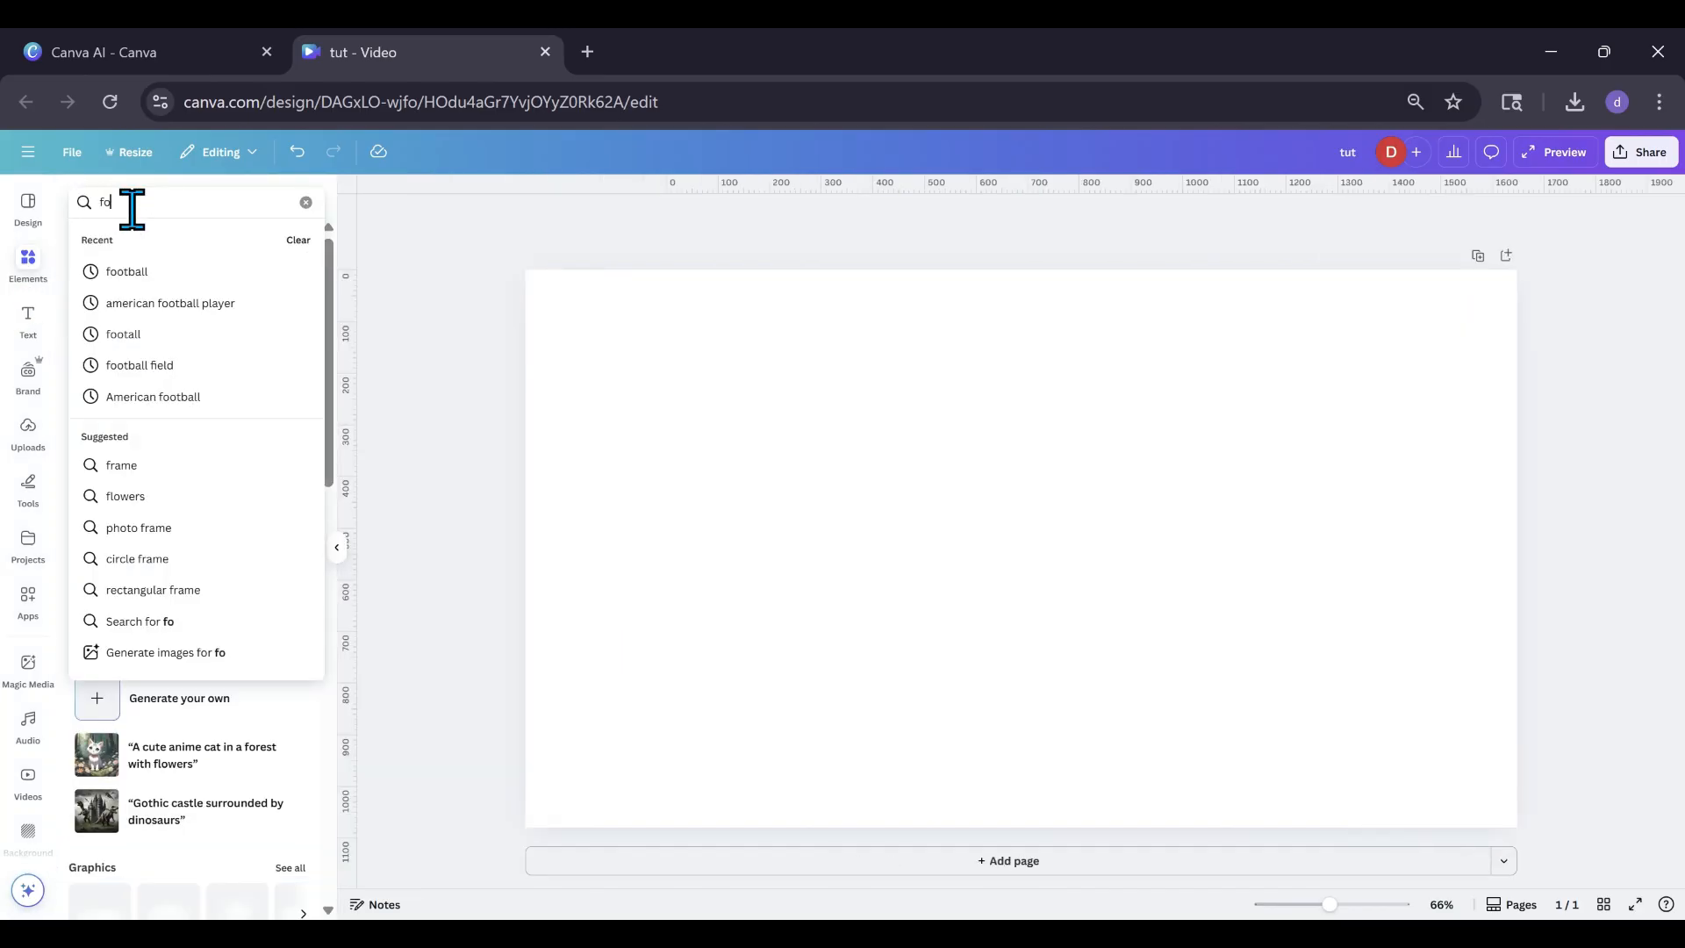
type("otball")
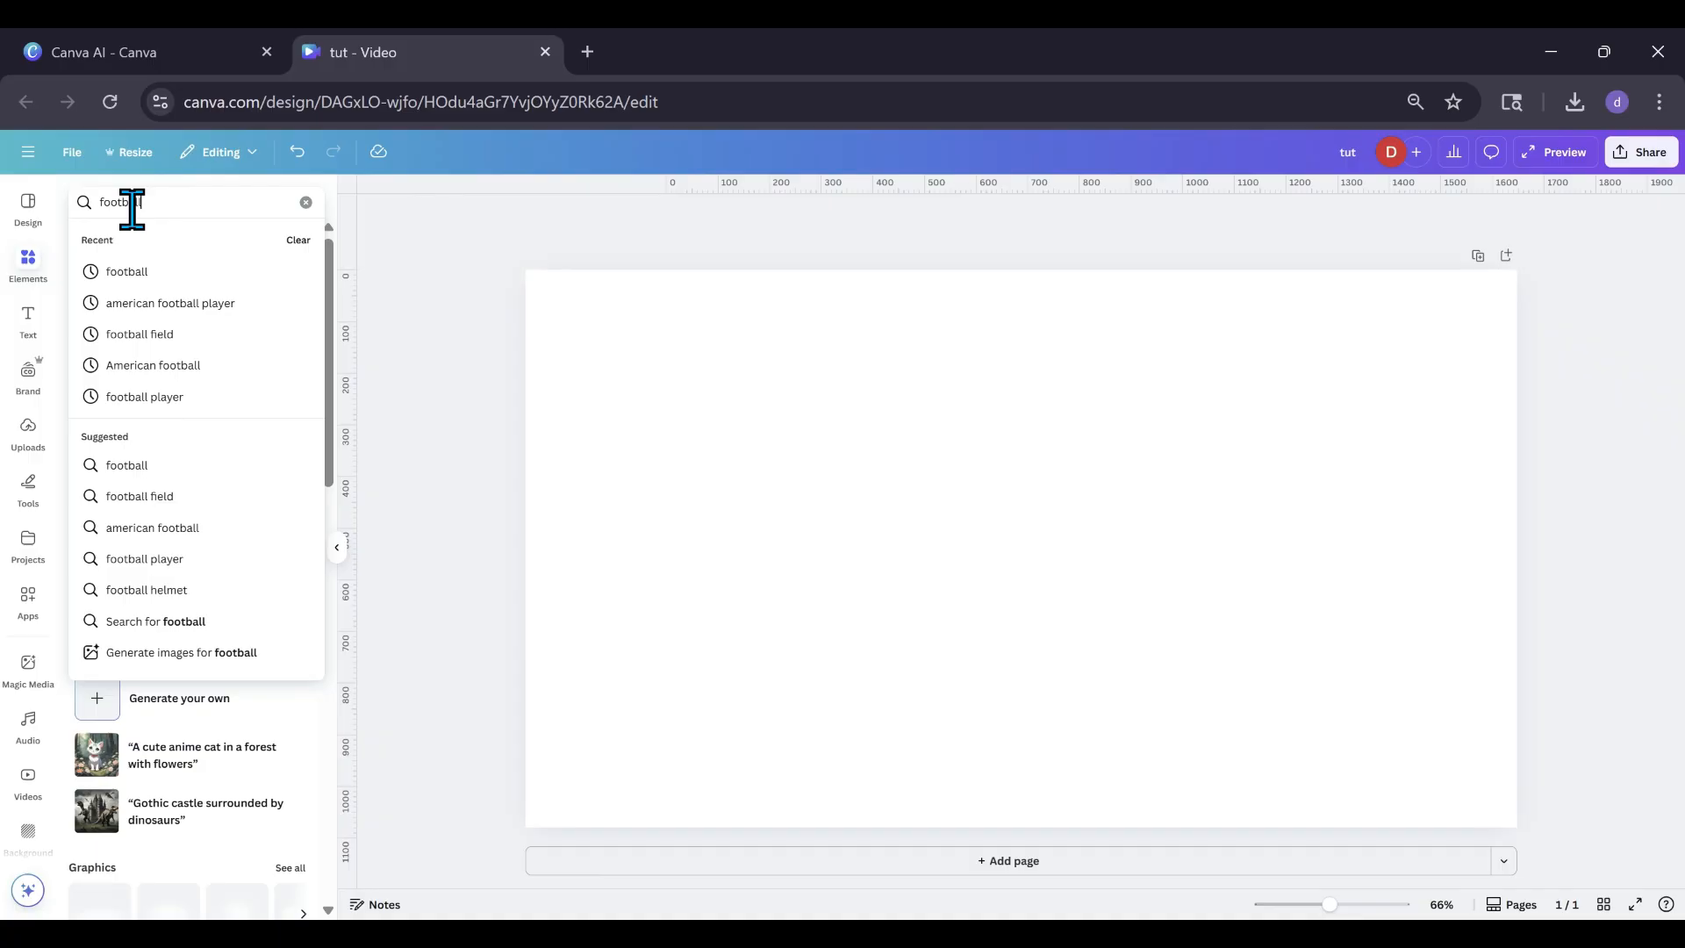
key("Return")
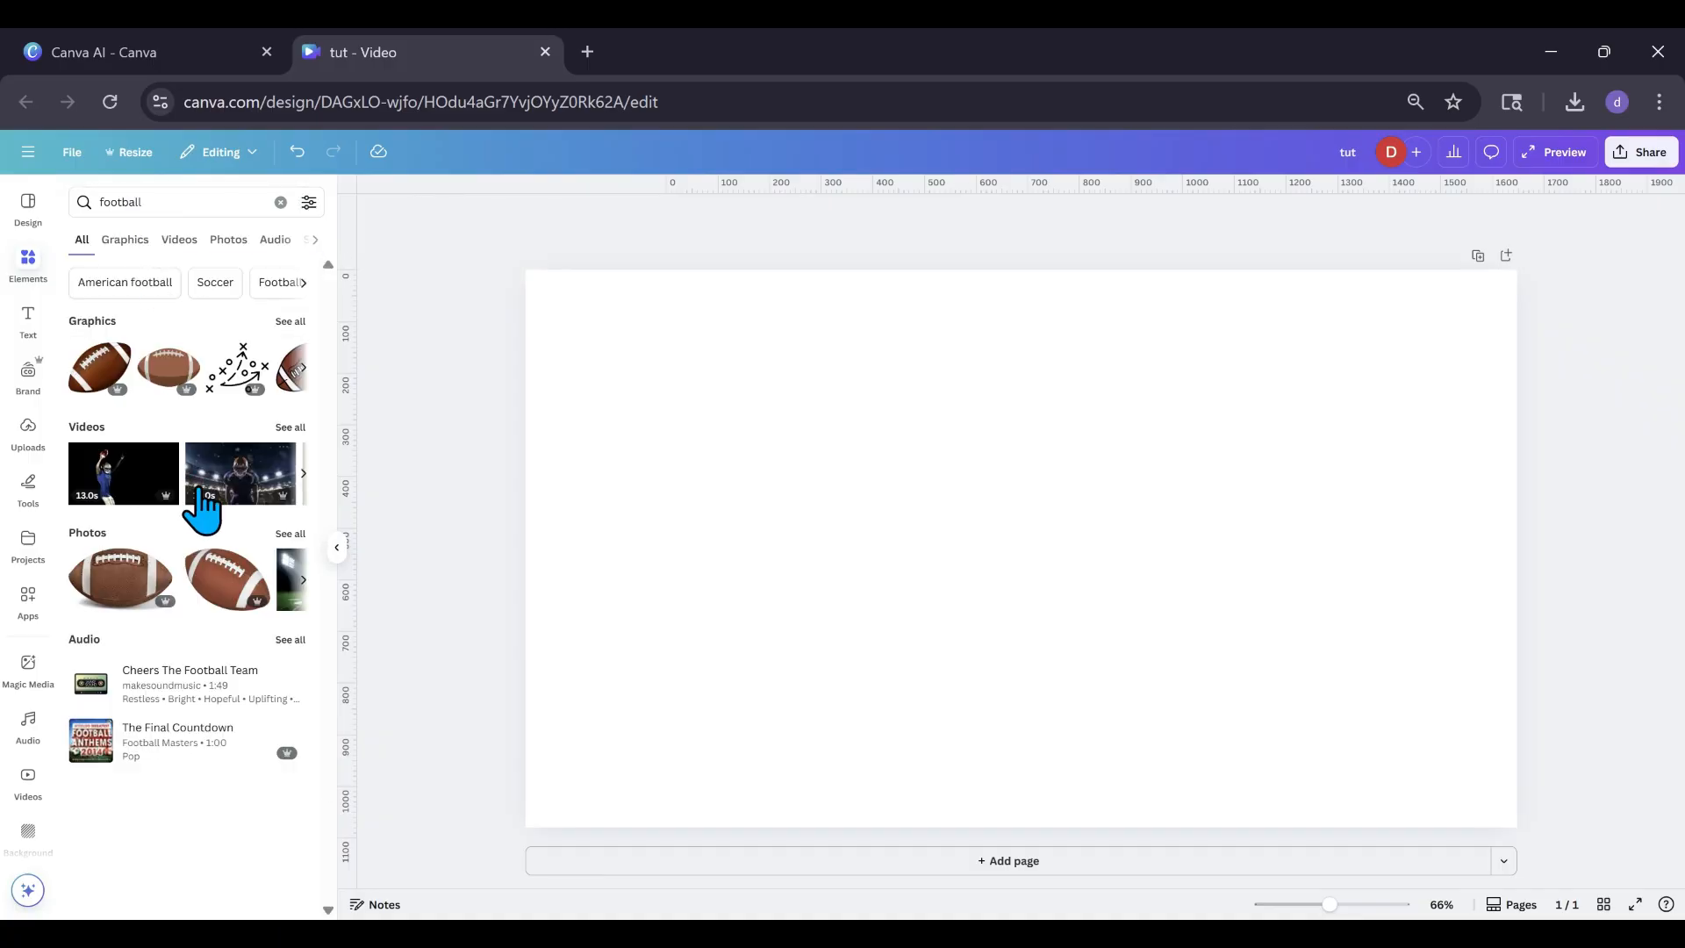
left_click(291, 533)
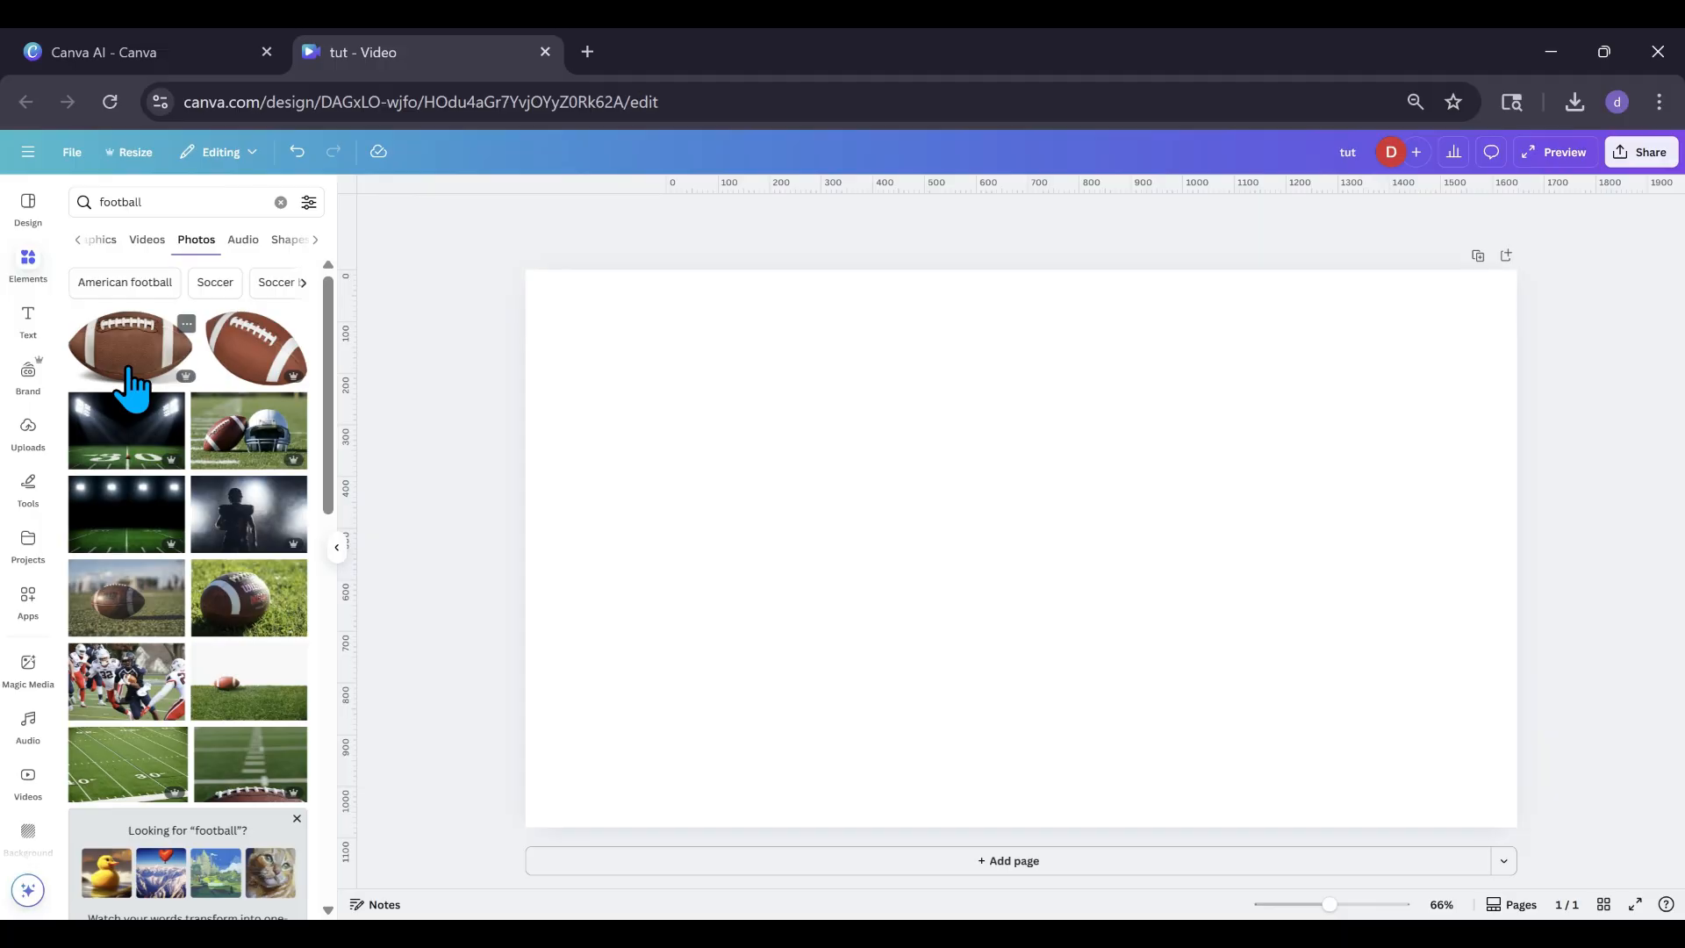
left_click(130, 382)
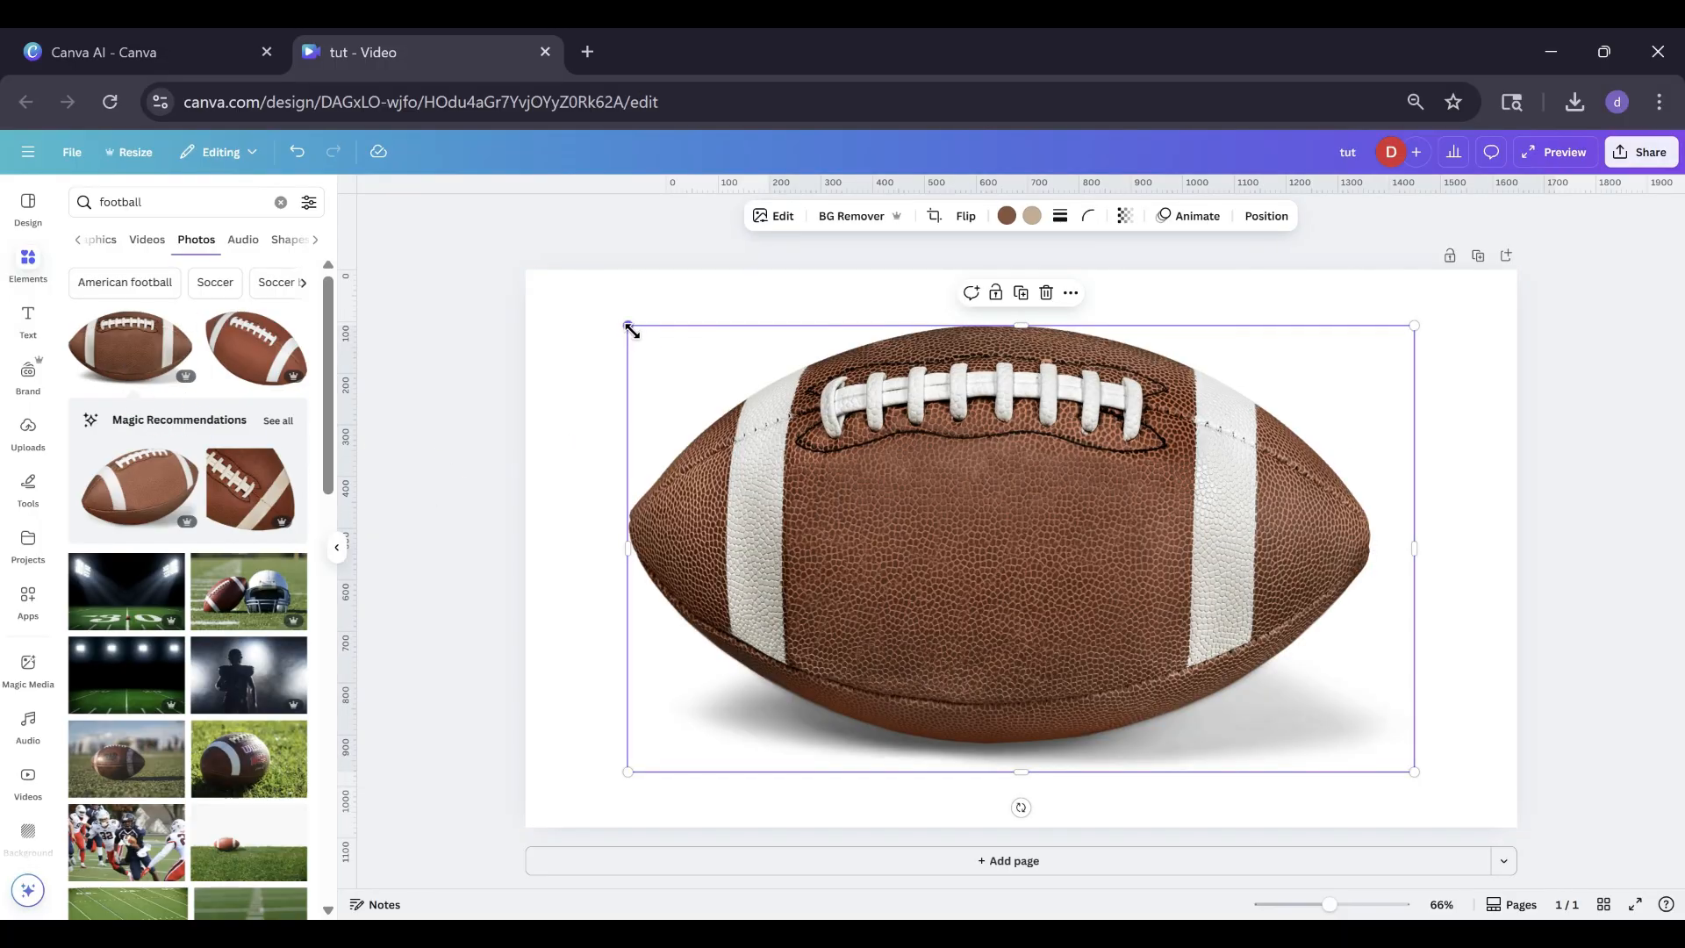
left_click_drag(628, 326, 802, 426)
left_click_drag(1083, 587, 1011, 555)
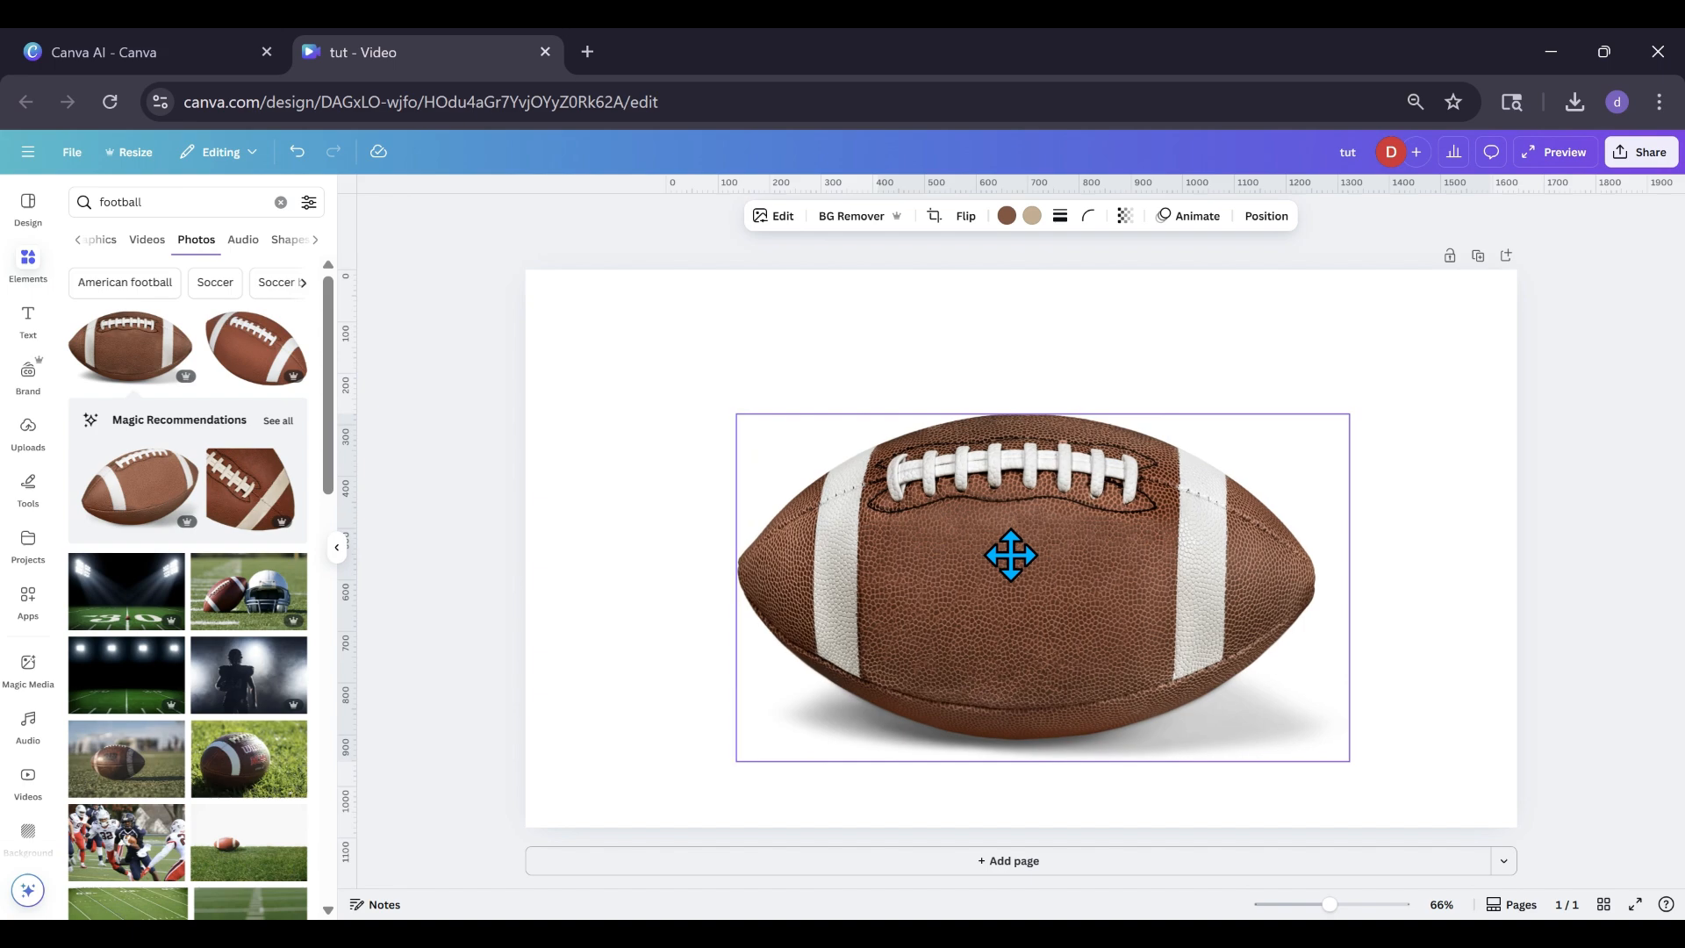
Switch to the Canva AI page and look through the previously generated "BULLDOGS" football images.
left_click(165, 56)
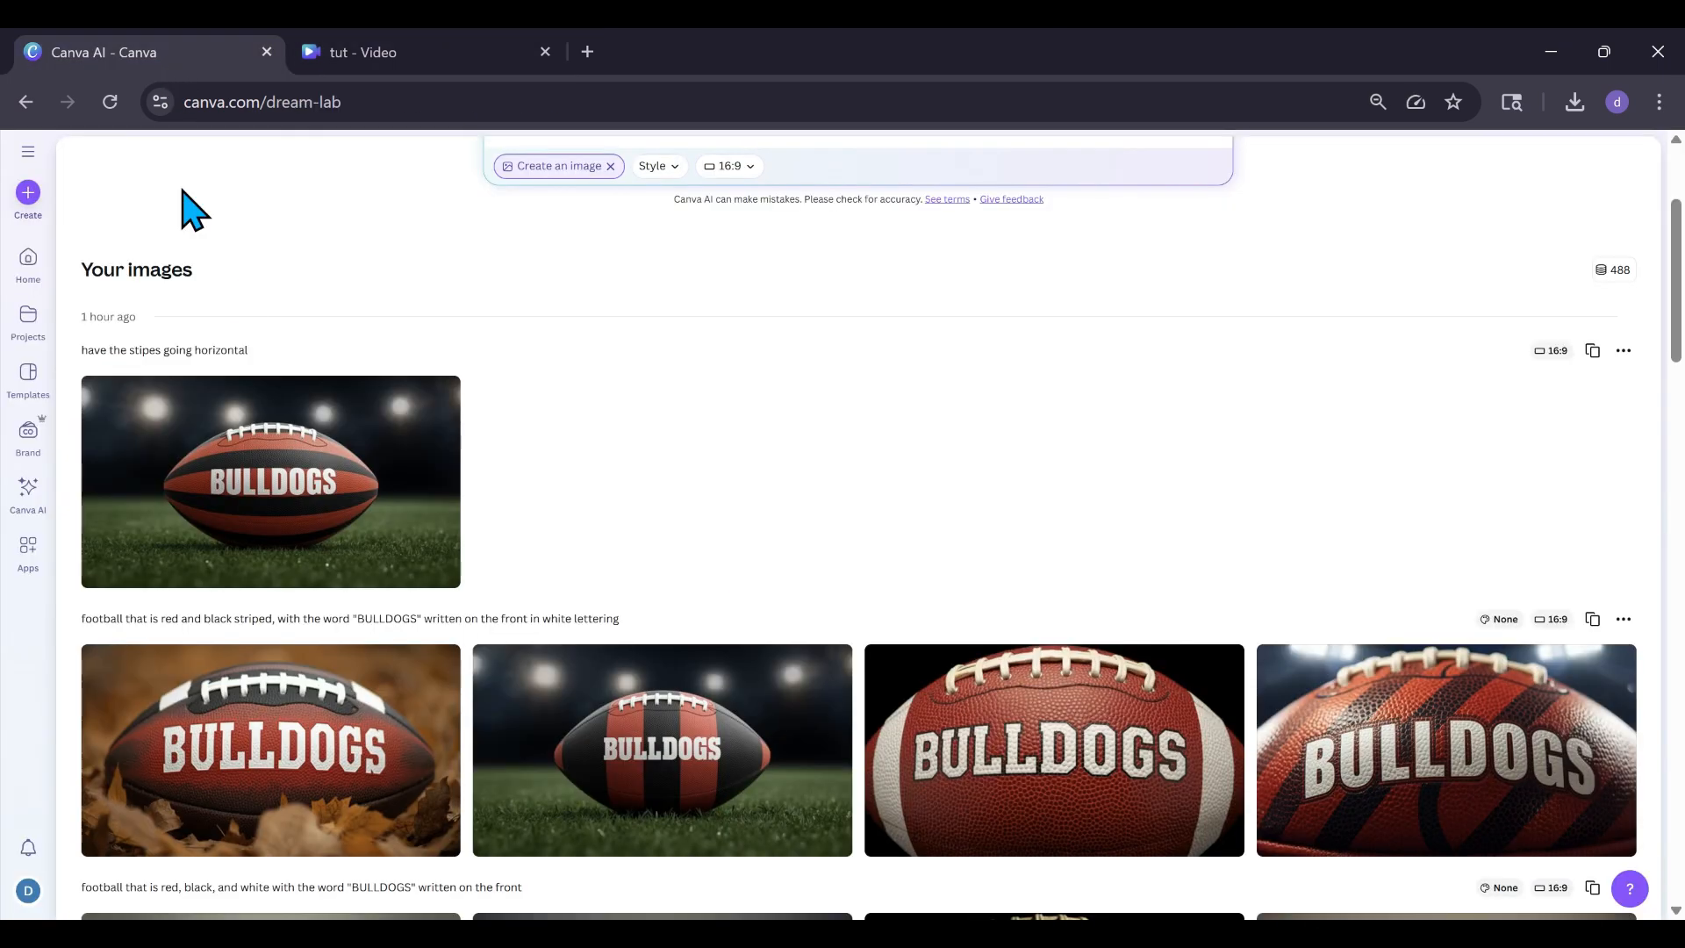
scroll(301, 583, "down", 1)
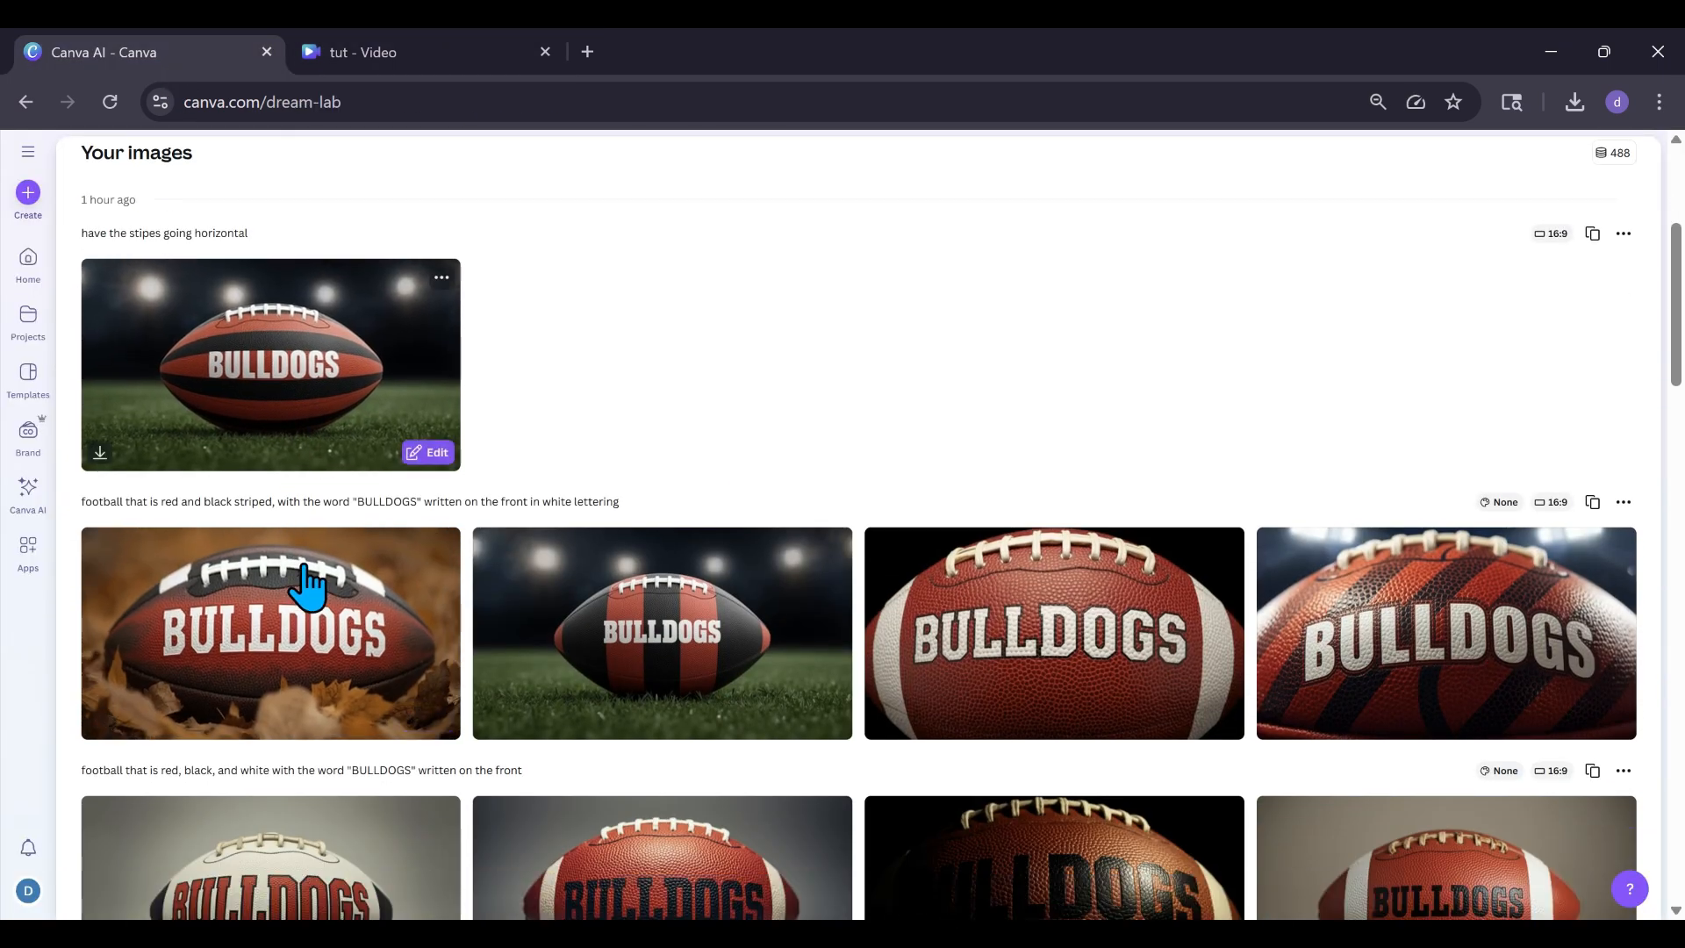
scroll(745, 665, "down", 2)
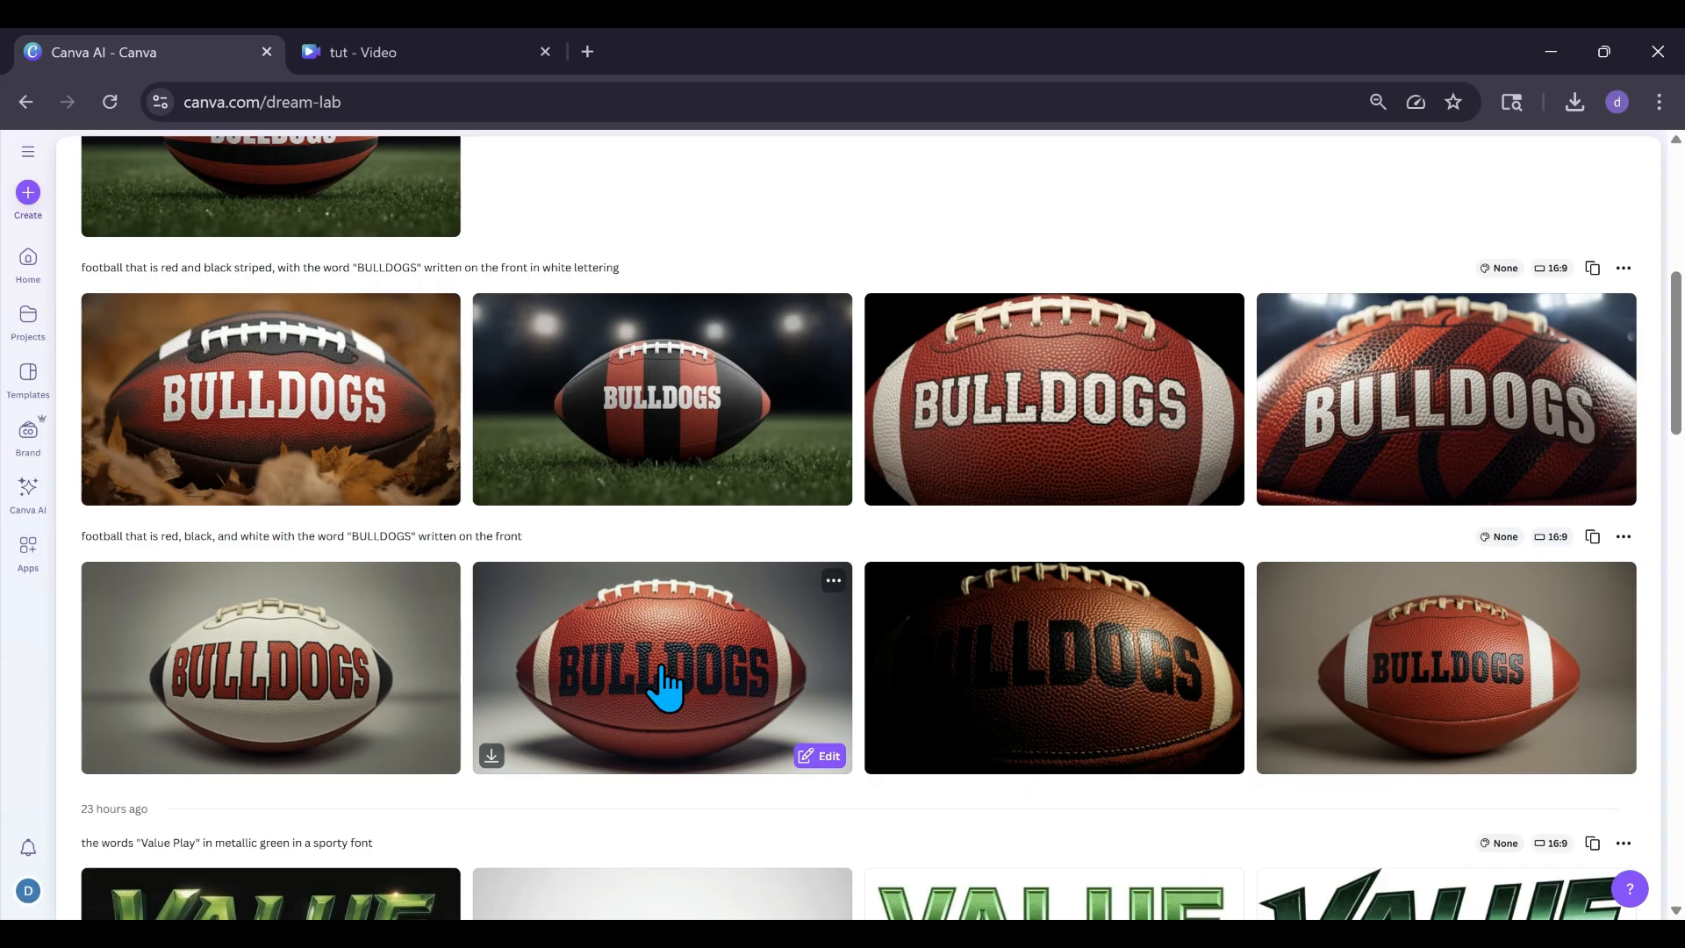
scroll(663, 674, "up", 1)
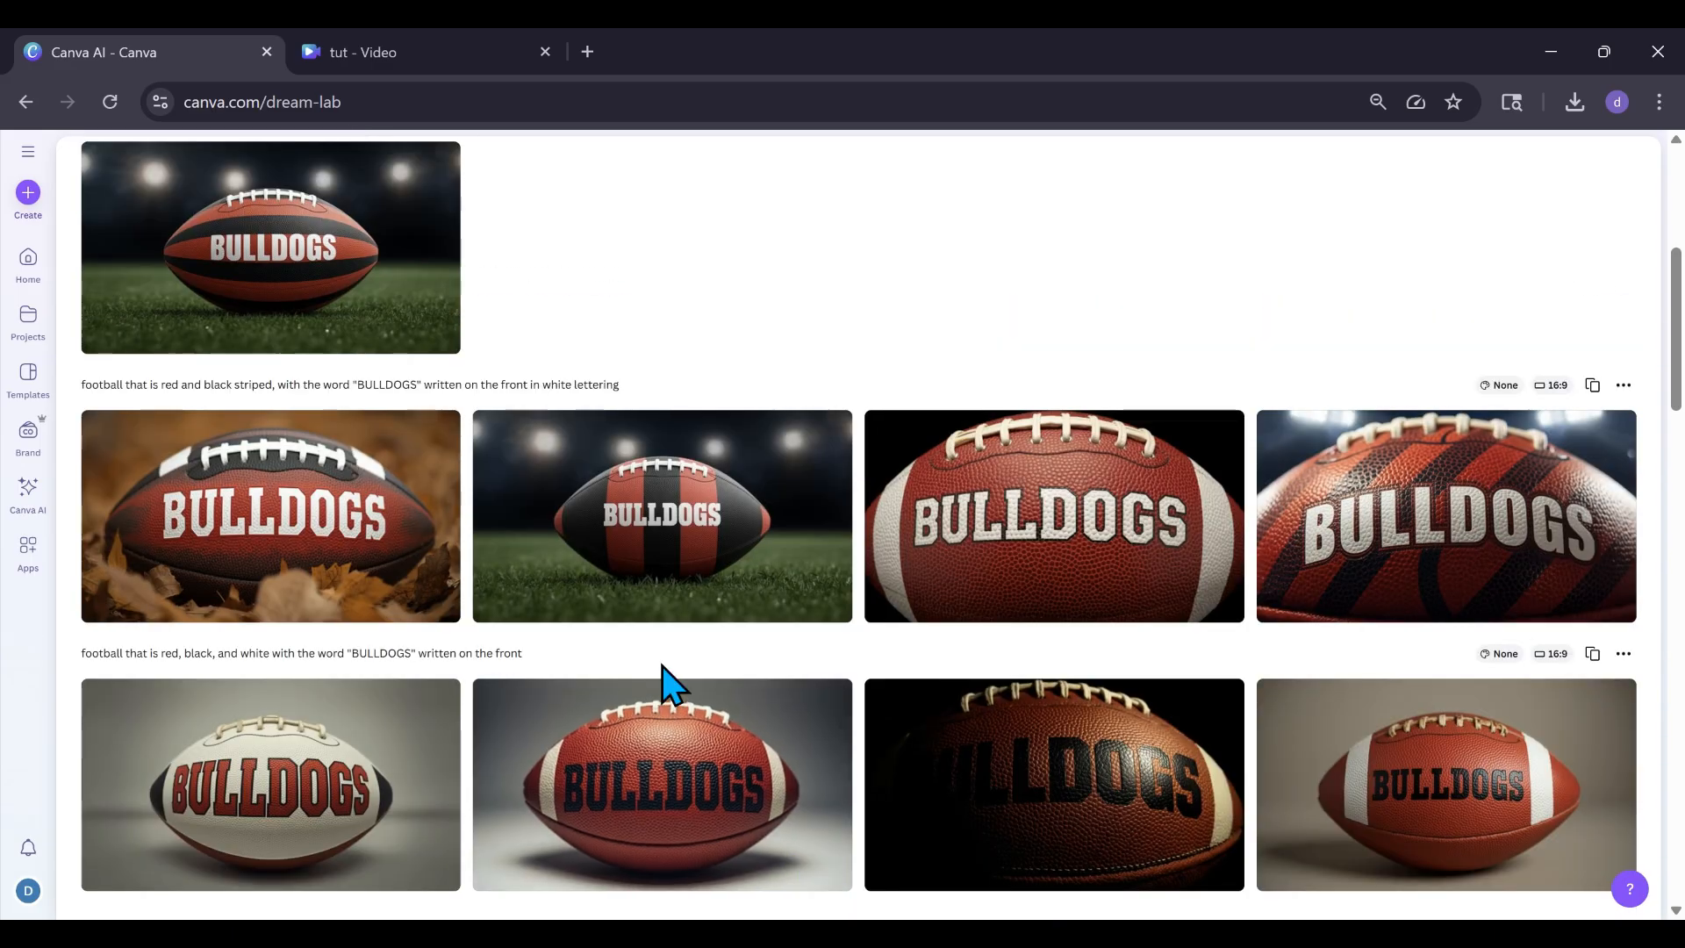
scroll(662, 674, "up", 1)
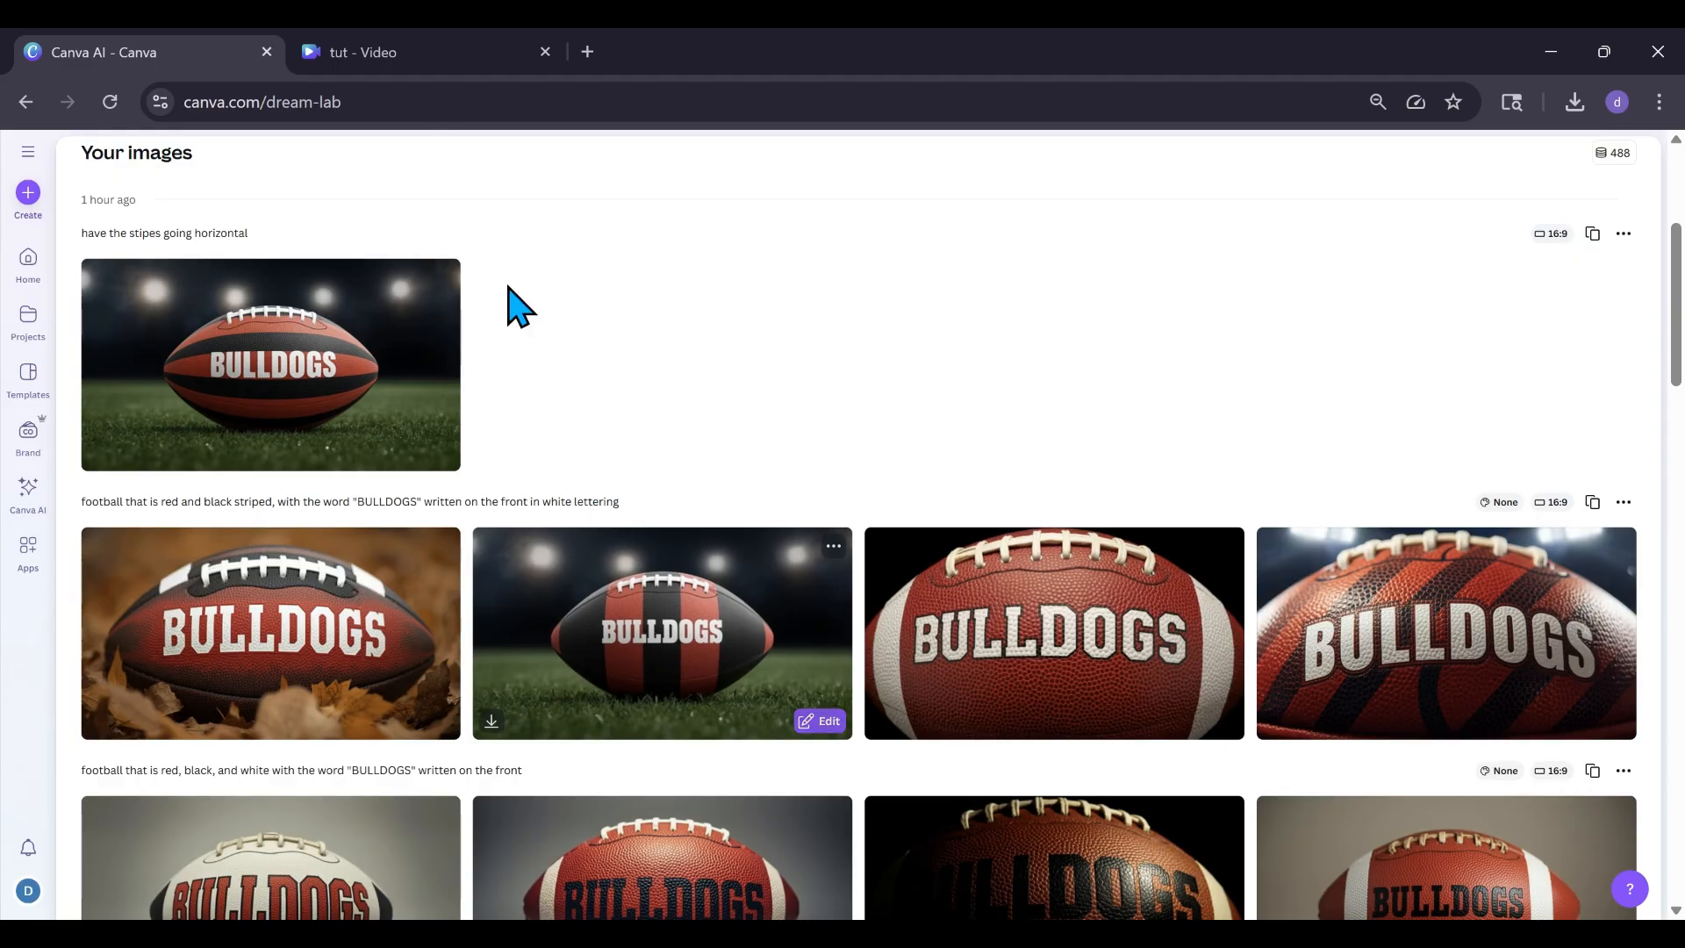
Return to the "tut" design, make the football photo smaller, and reposition it in the lower middle of the page.
left_click(434, 60)
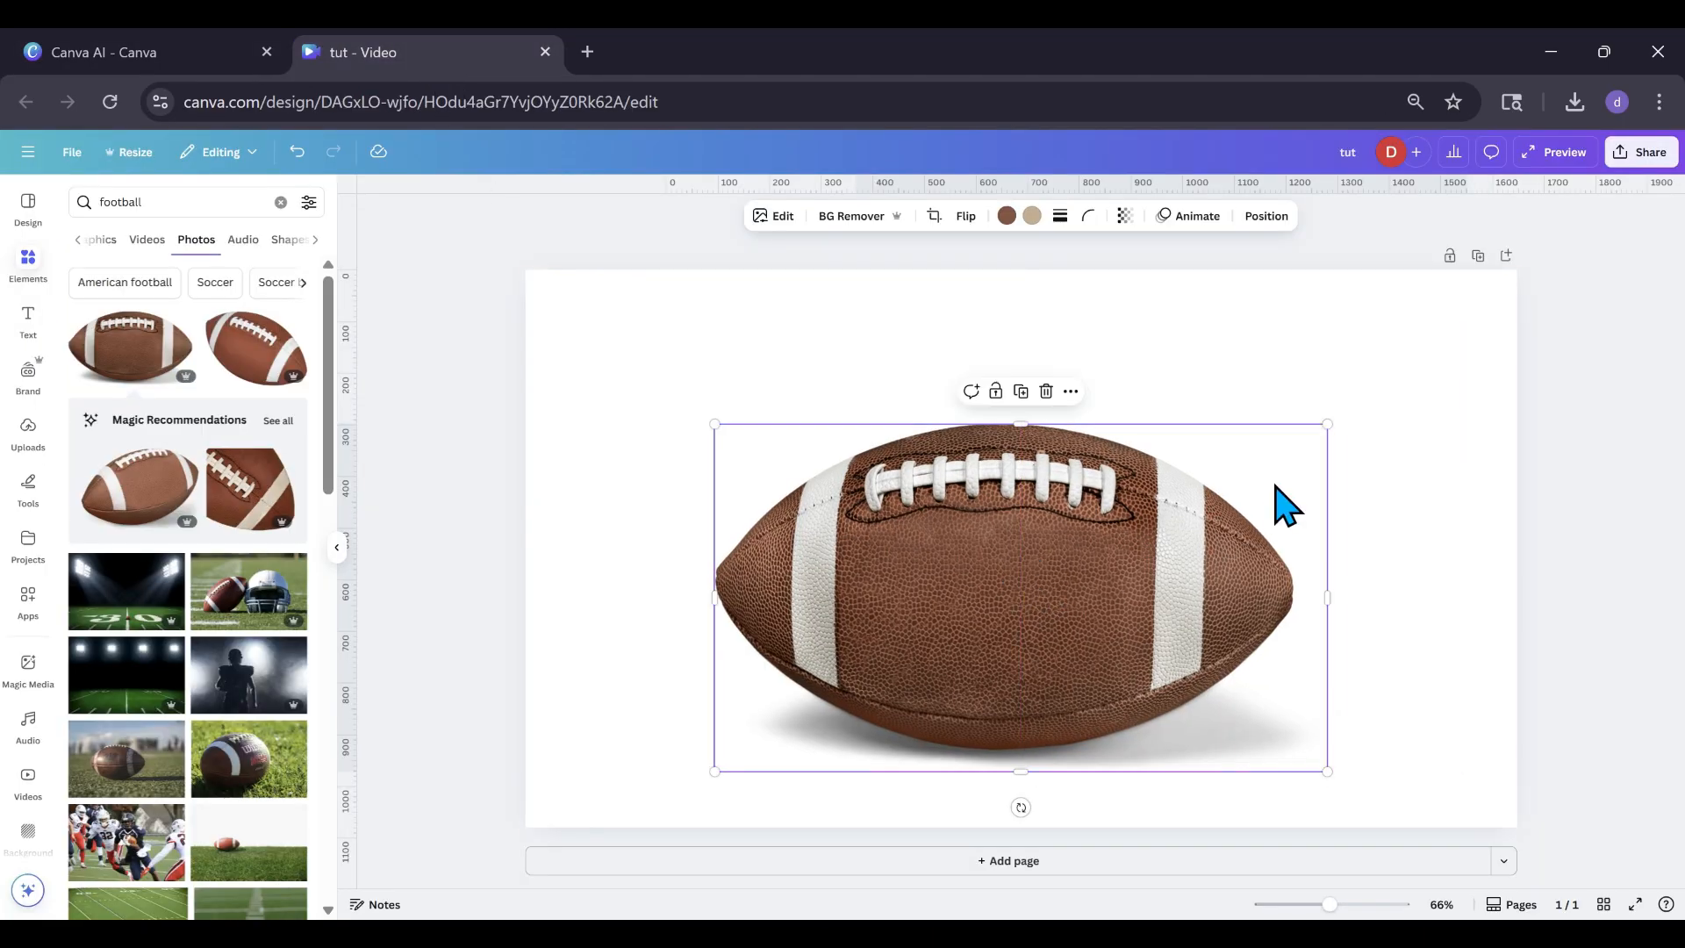
left_click_drag(1326, 425, 1241, 472)
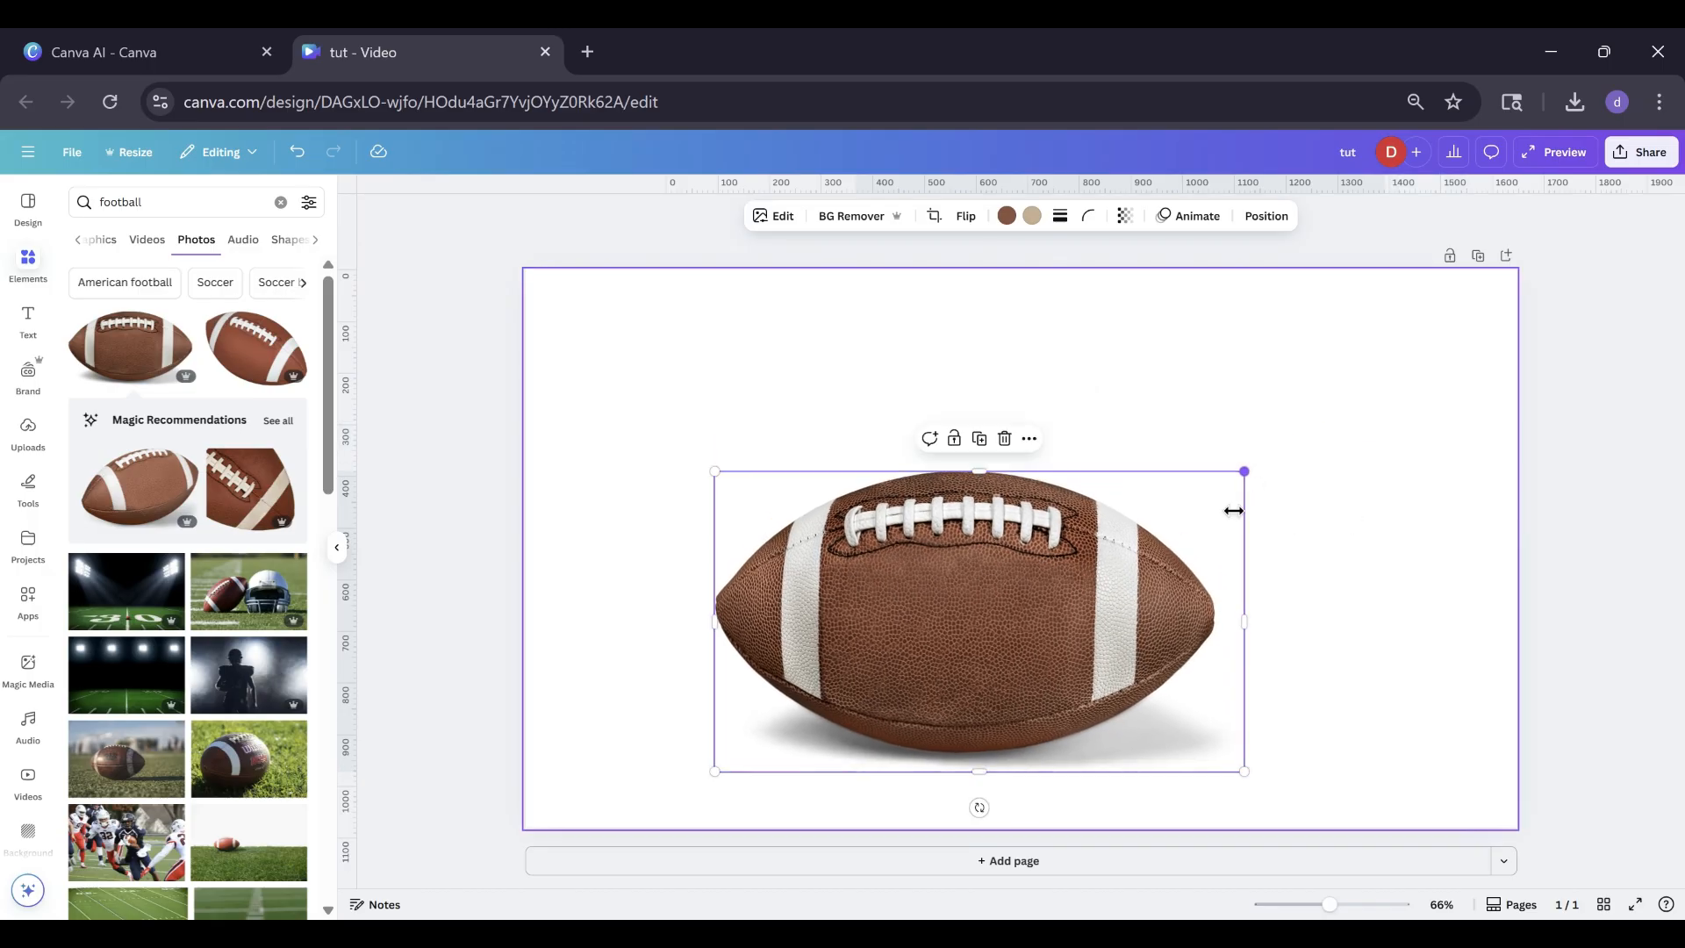
left_click_drag(1087, 608, 1113, 588)
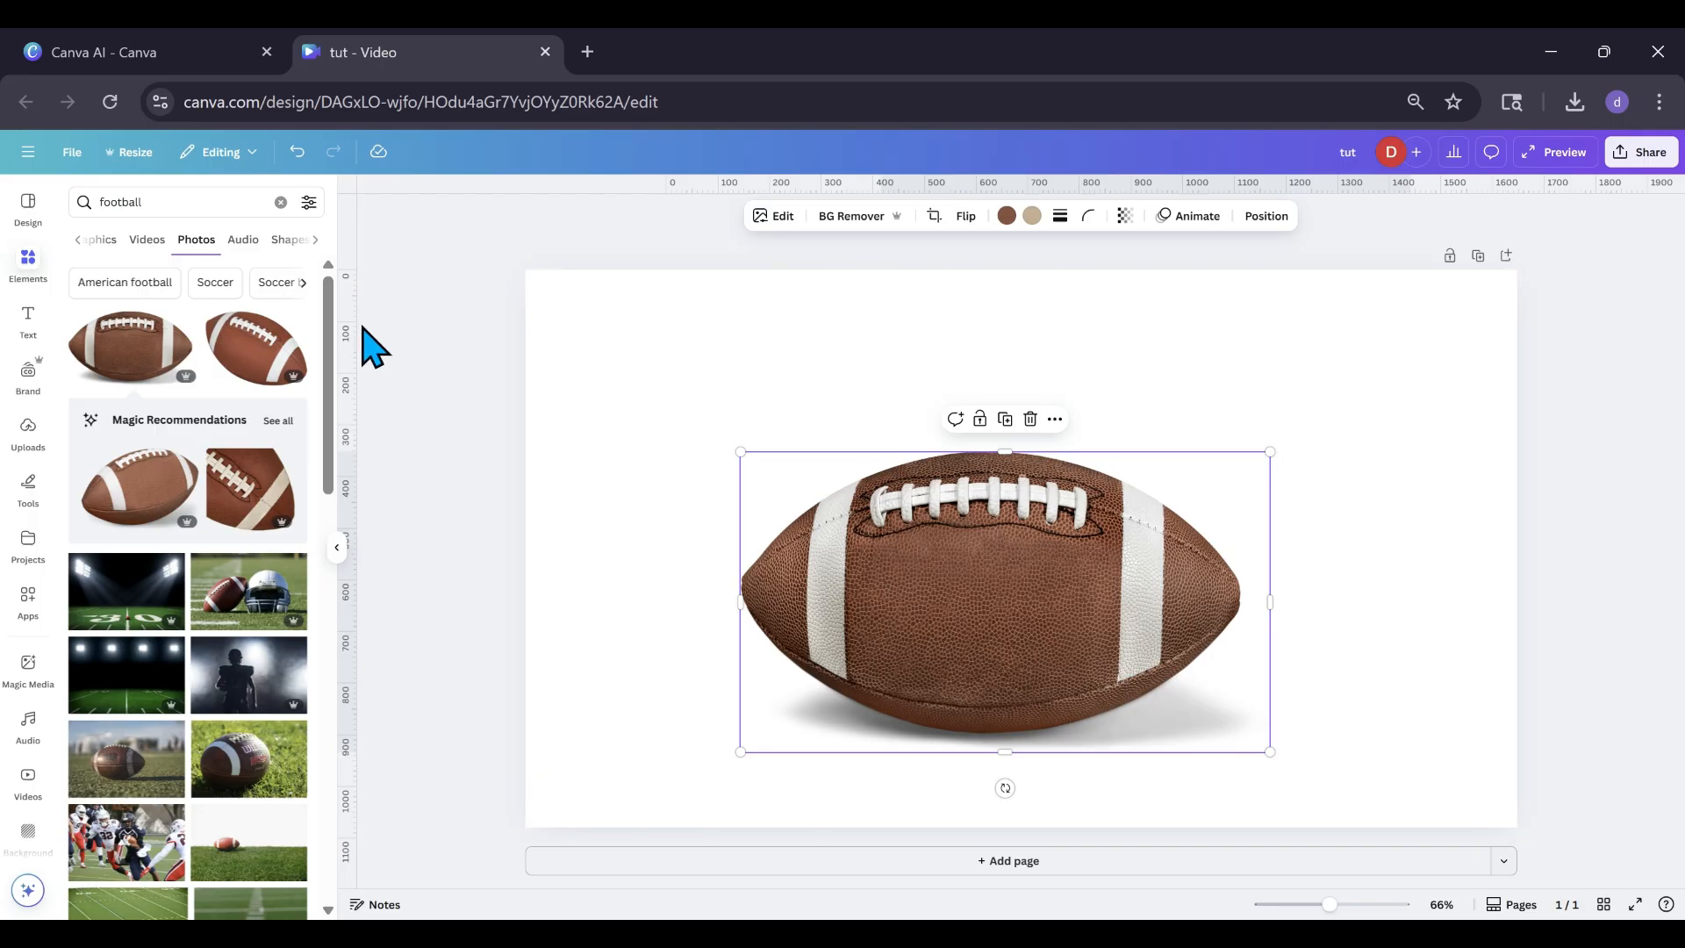
Add the recently used photo of the pointing football player in jersey 31 and shift it to the right.
left_click(281, 202)
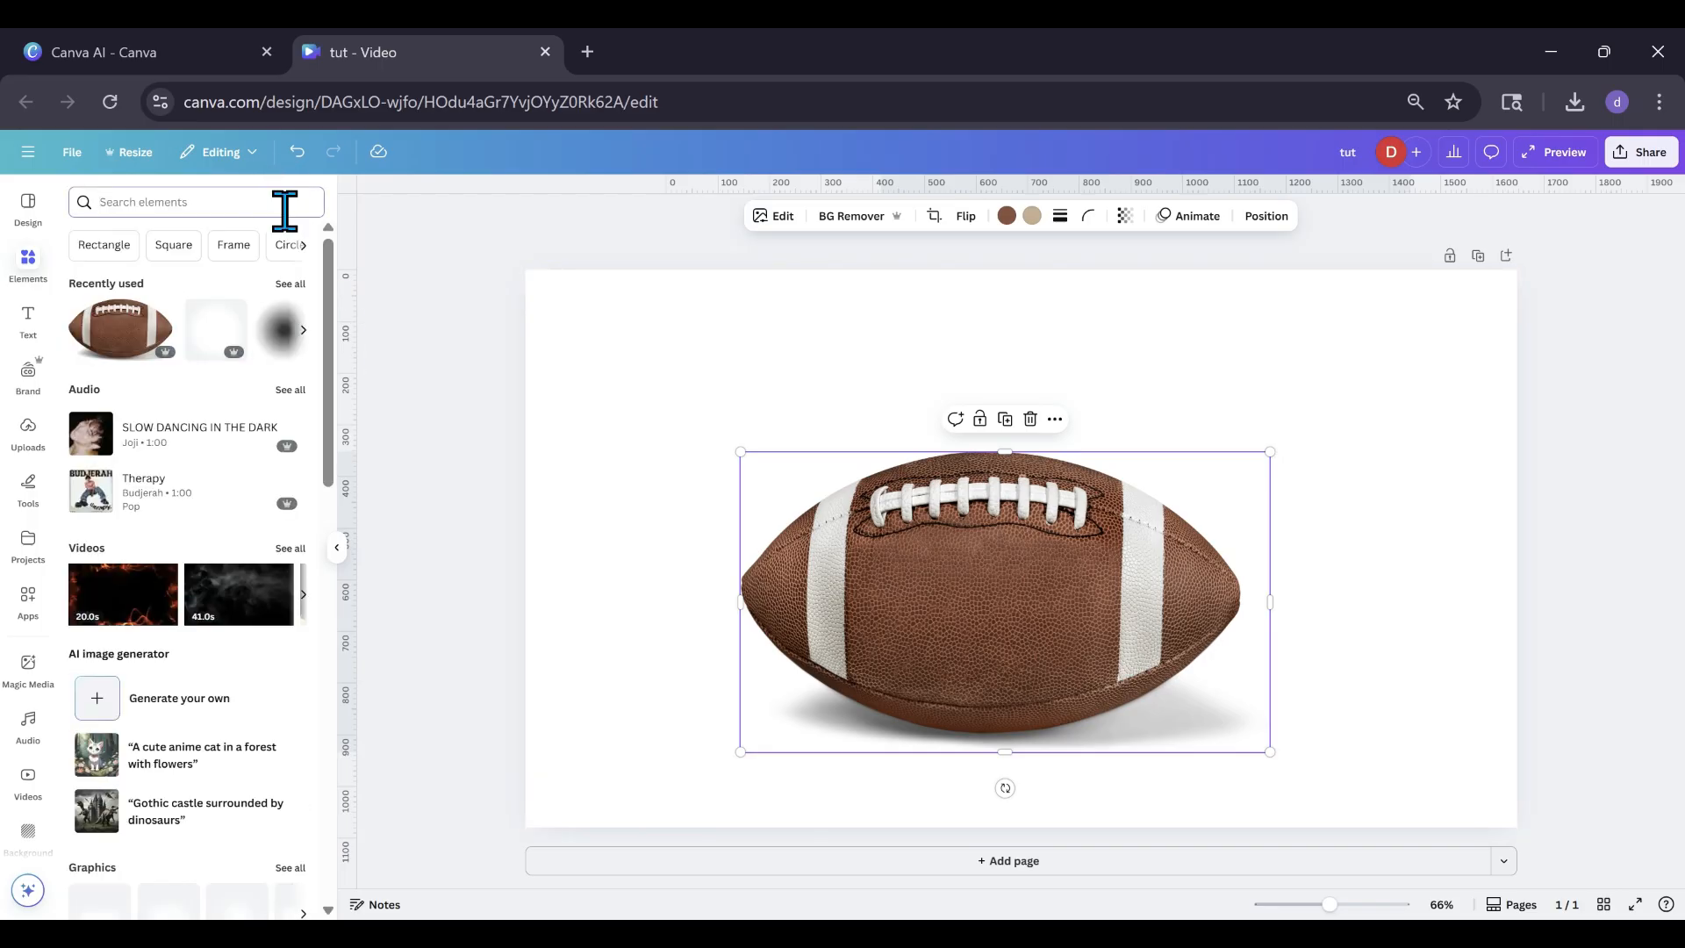
left_click(290, 284)
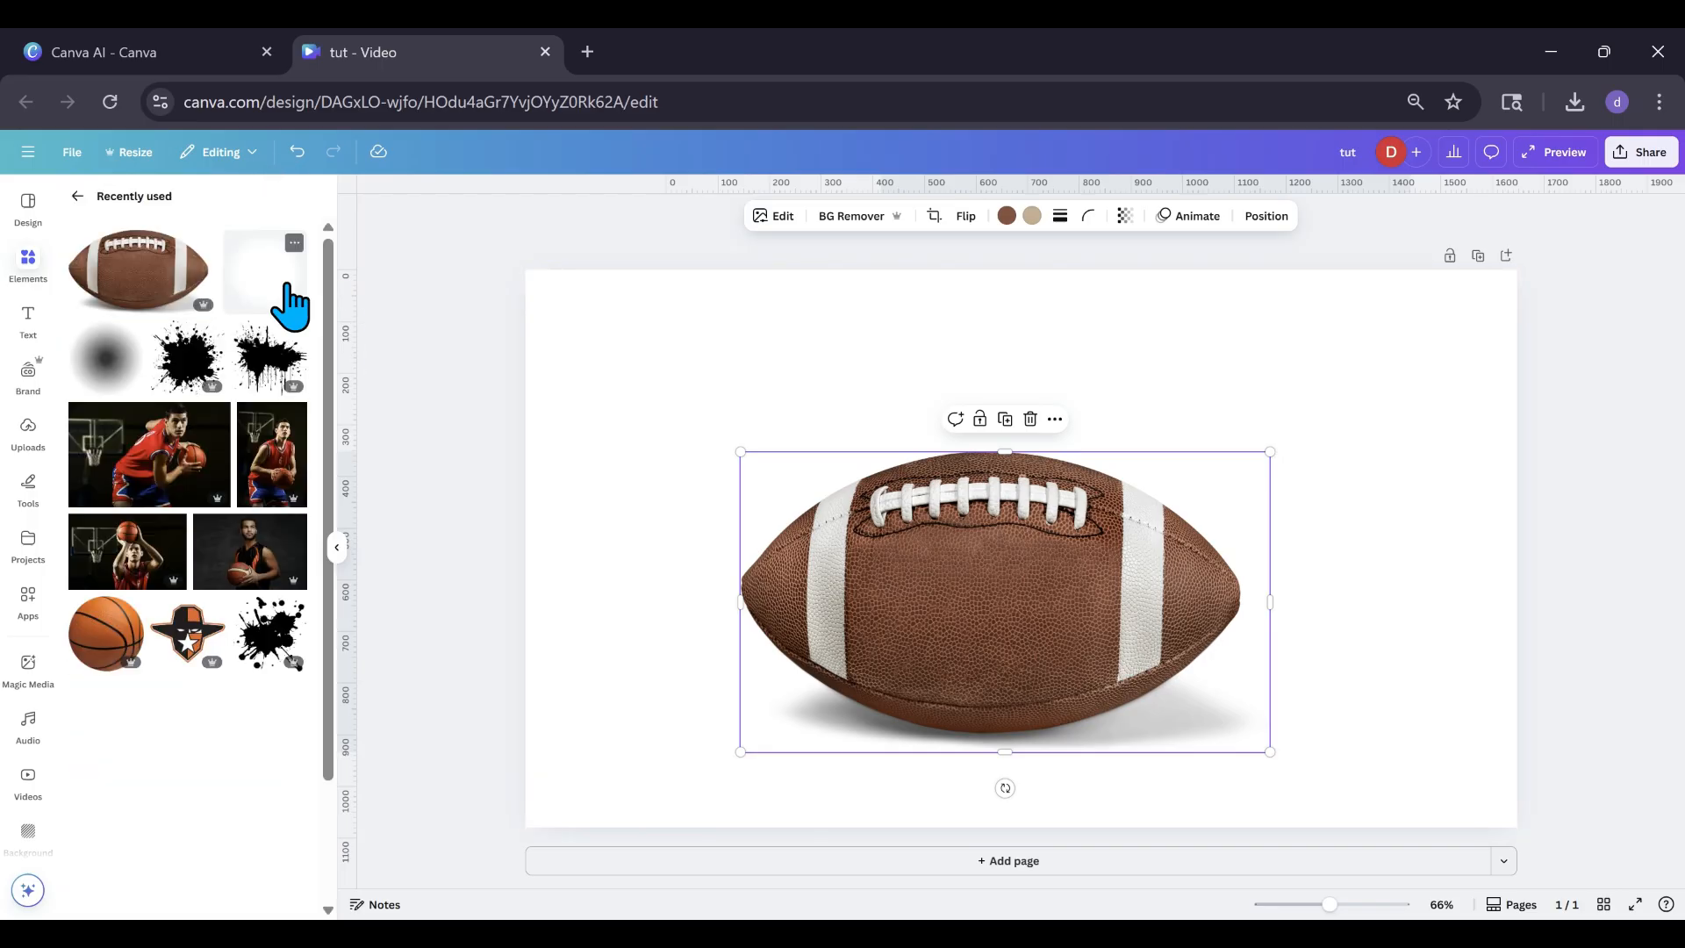
scroll(186, 483, "down", 3)
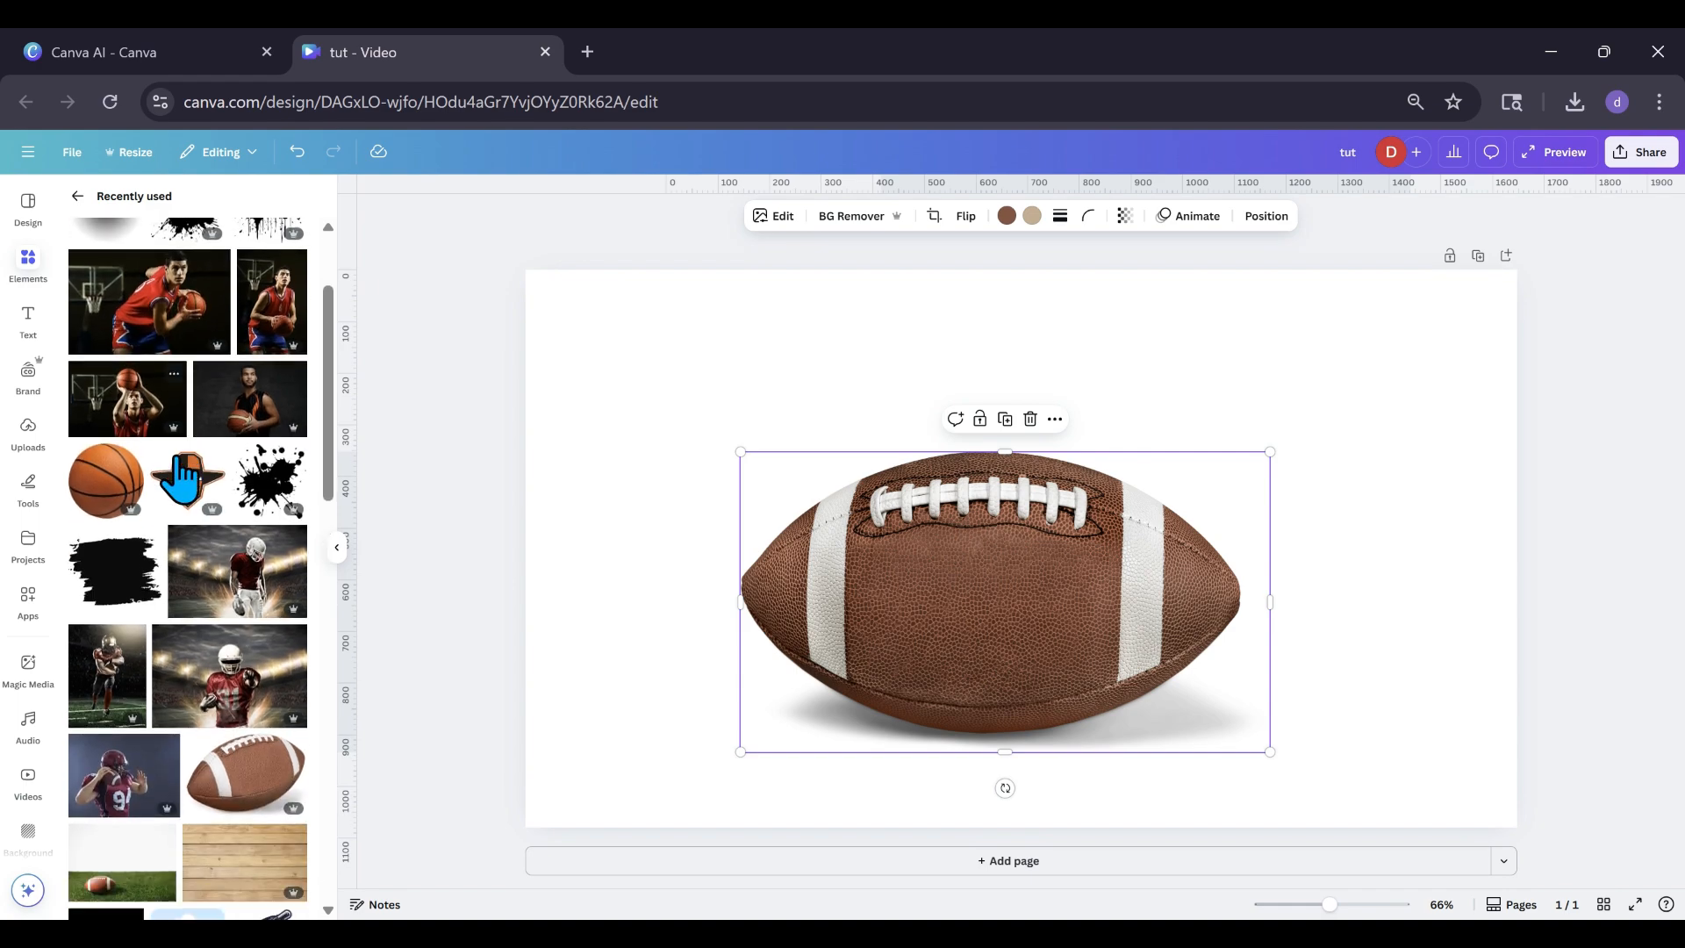
scroll(184, 478, "down", 3)
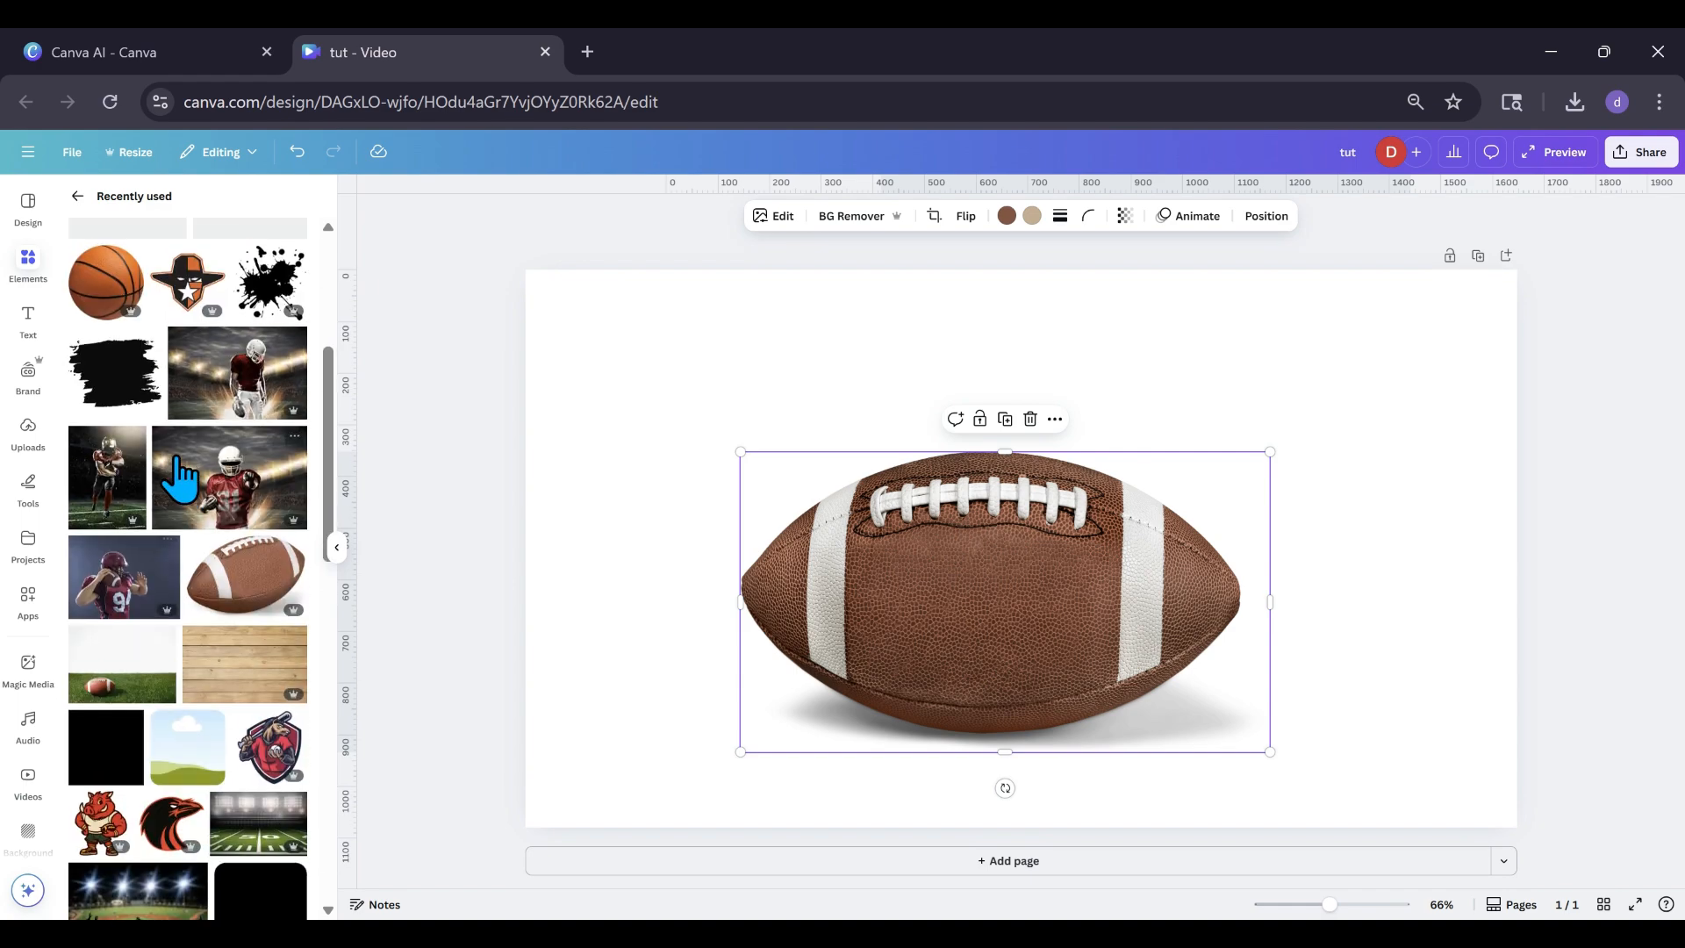
left_click(201, 514)
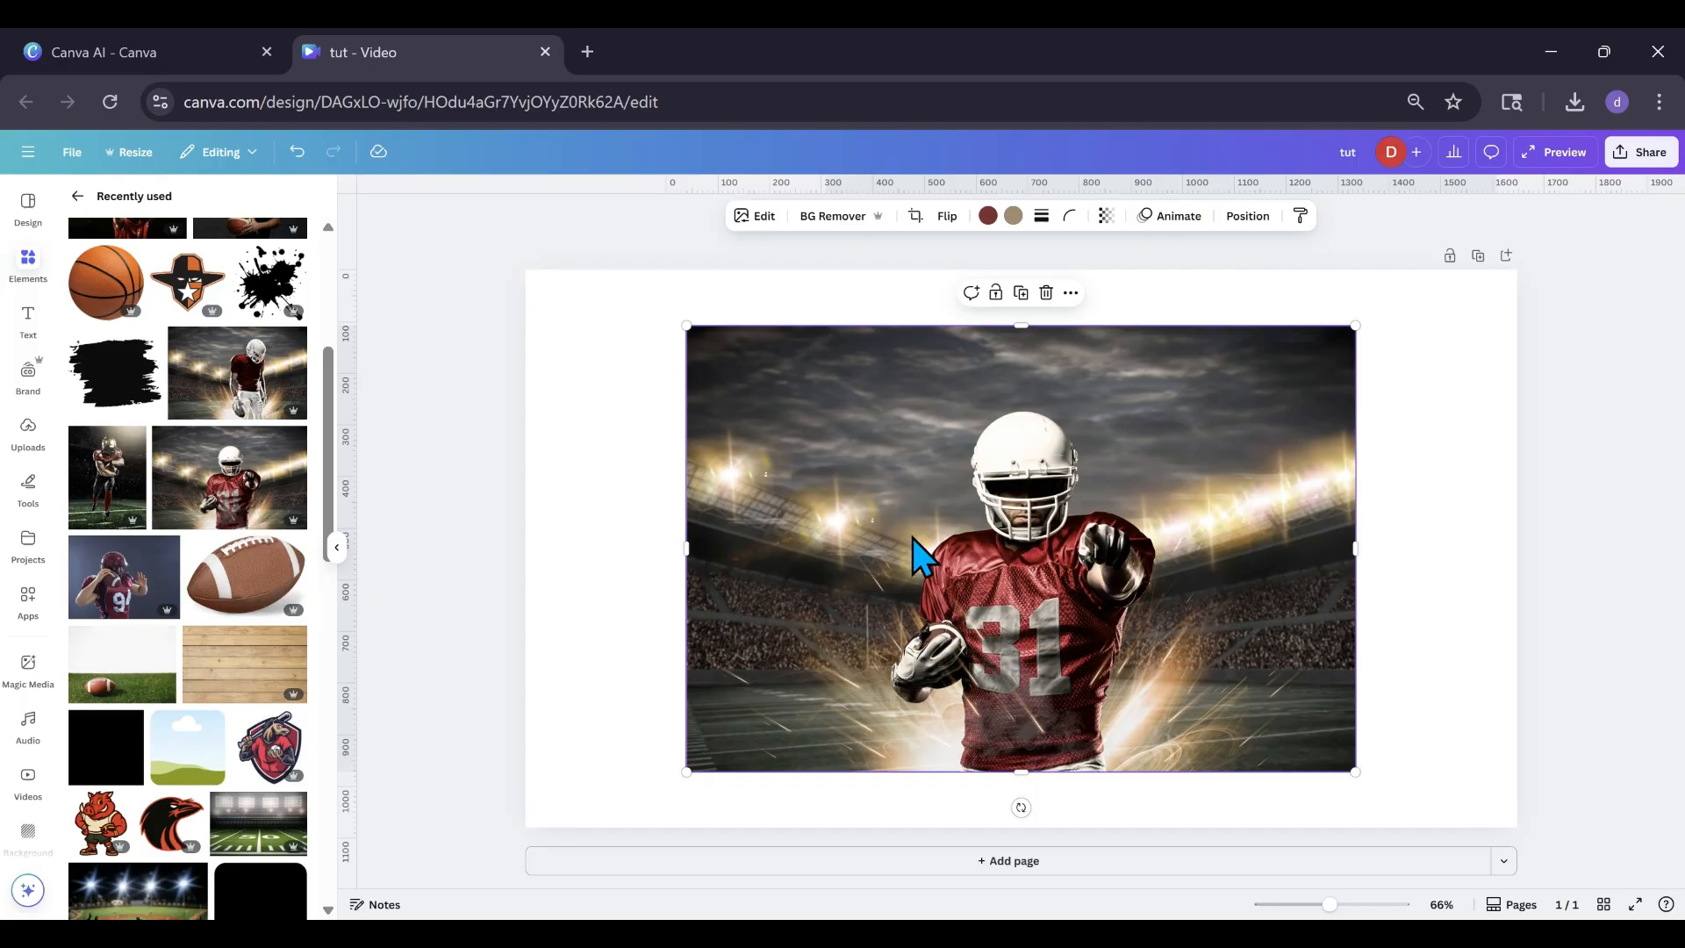
left_click_drag(914, 557, 976, 551)
Add the recently used photos of the head-down player and the running player, placing them at the page's left and right edges.
left_click(271, 414)
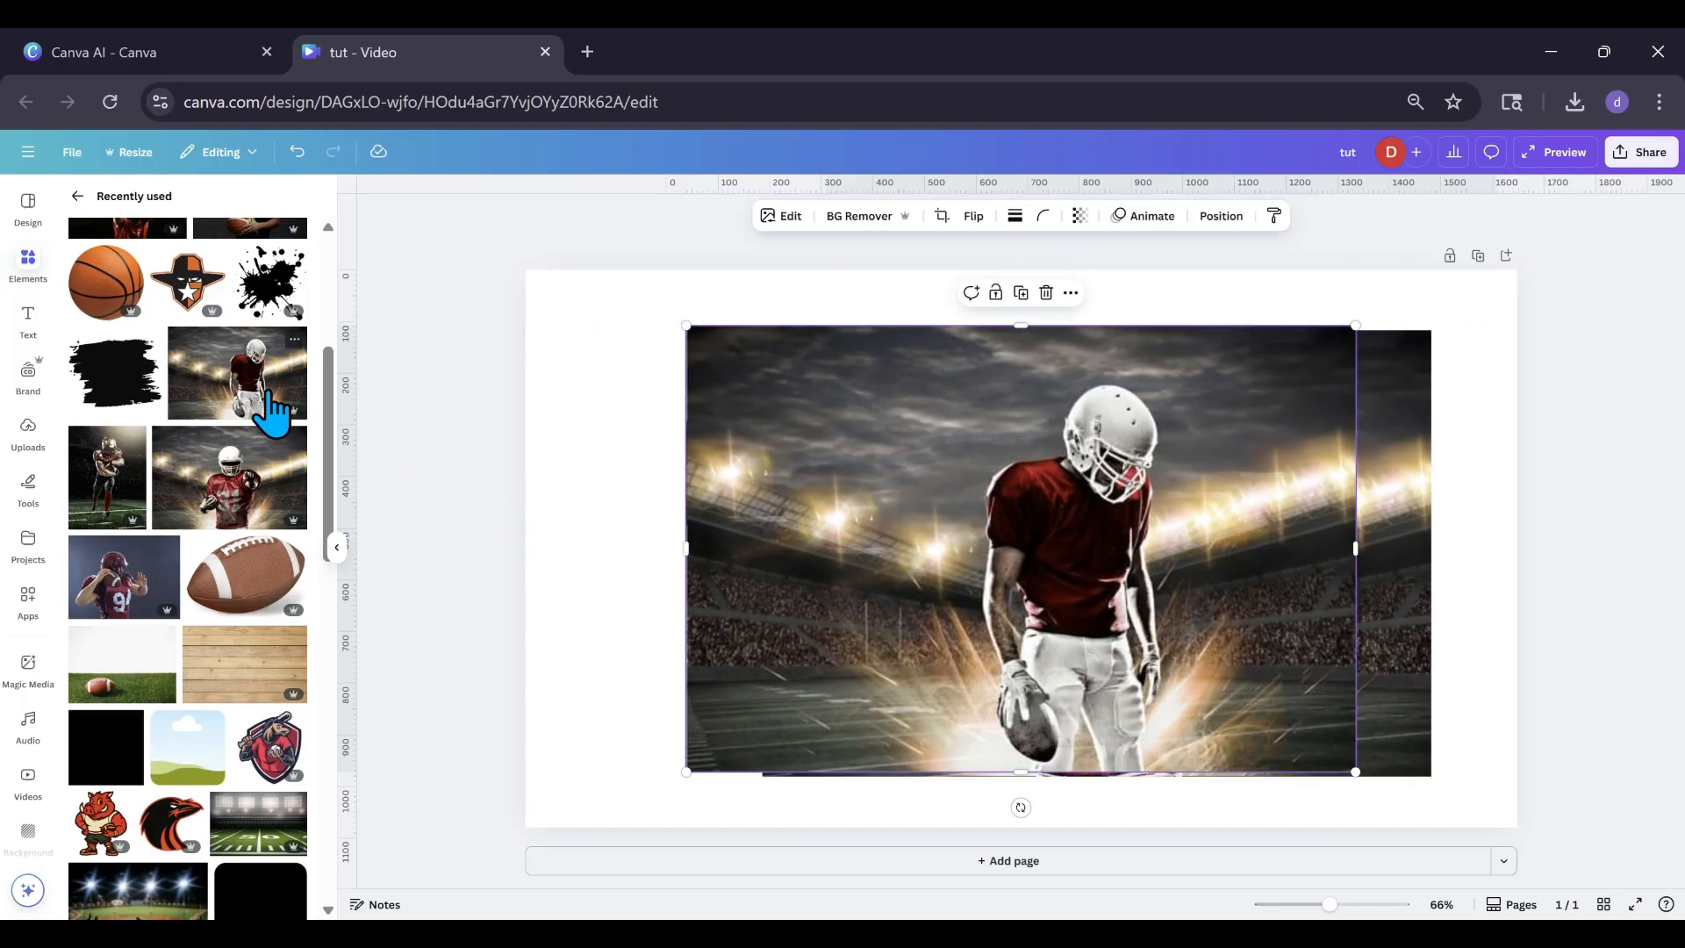
left_click_drag(1053, 602, 772, 583)
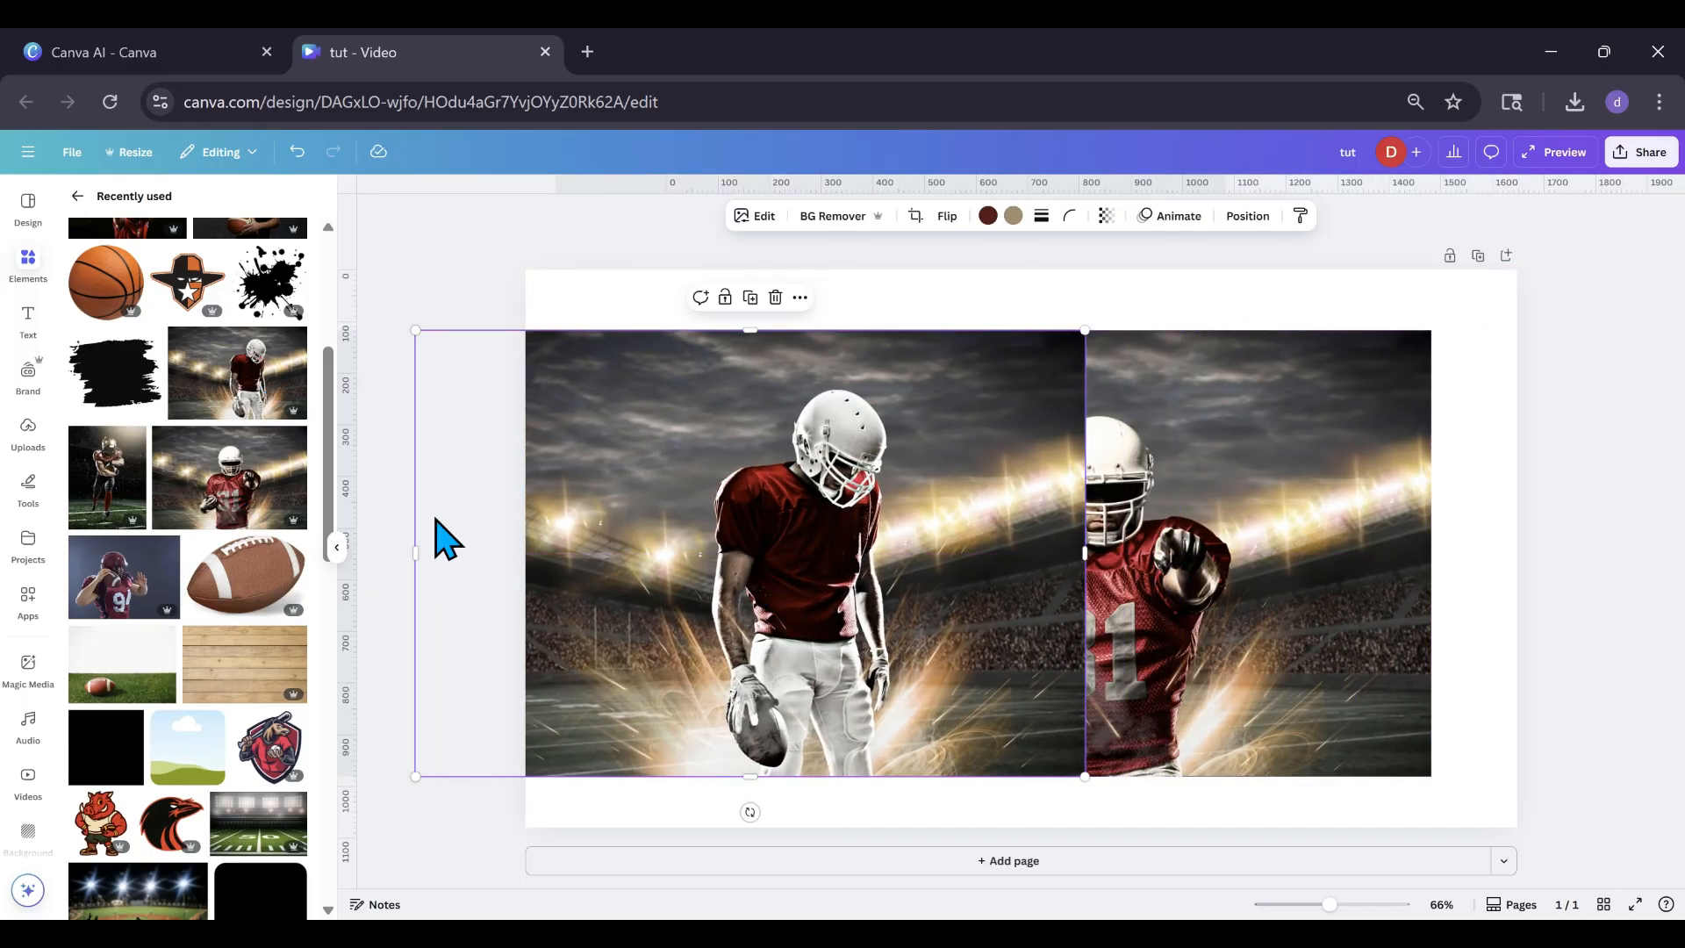
left_click(121, 493)
left_click_drag(1008, 661, 760, 627)
left_click_drag(1278, 620, 1324, 594)
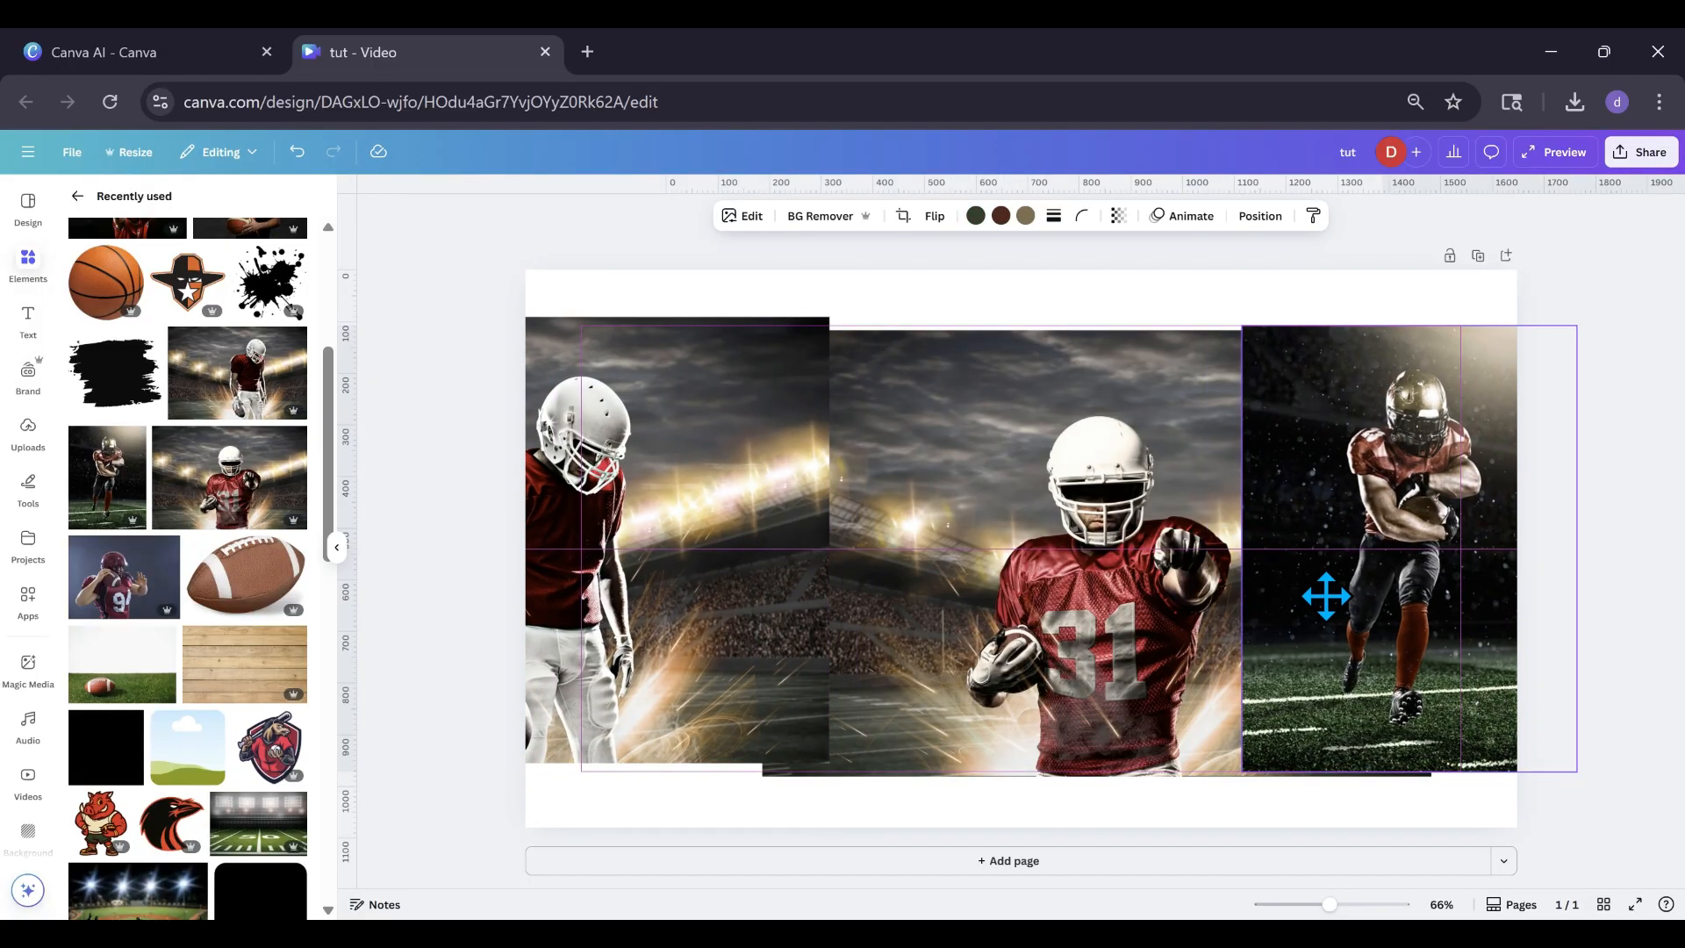
Centre the pointing player over the football and nudge the two side player photos slightly inward.
left_click(1074, 611)
left_click_drag(1074, 612, 995, 579)
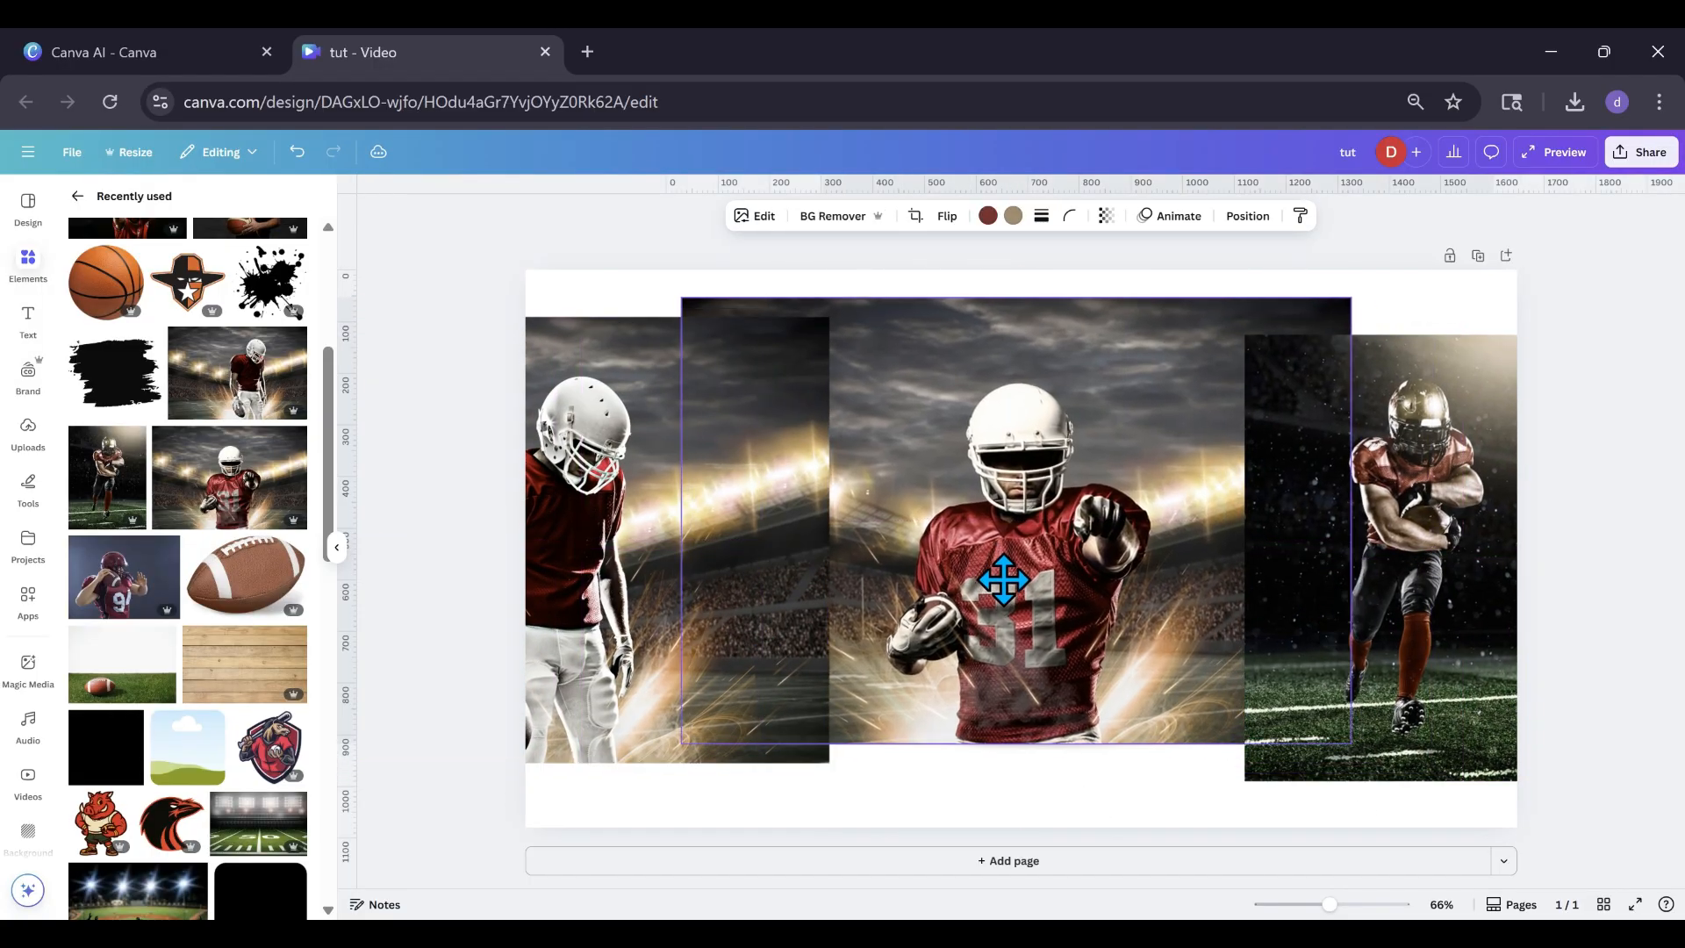
left_click_drag(1407, 623, 1395, 612)
left_click_drag(675, 599, 692, 607)
left_click(1013, 451)
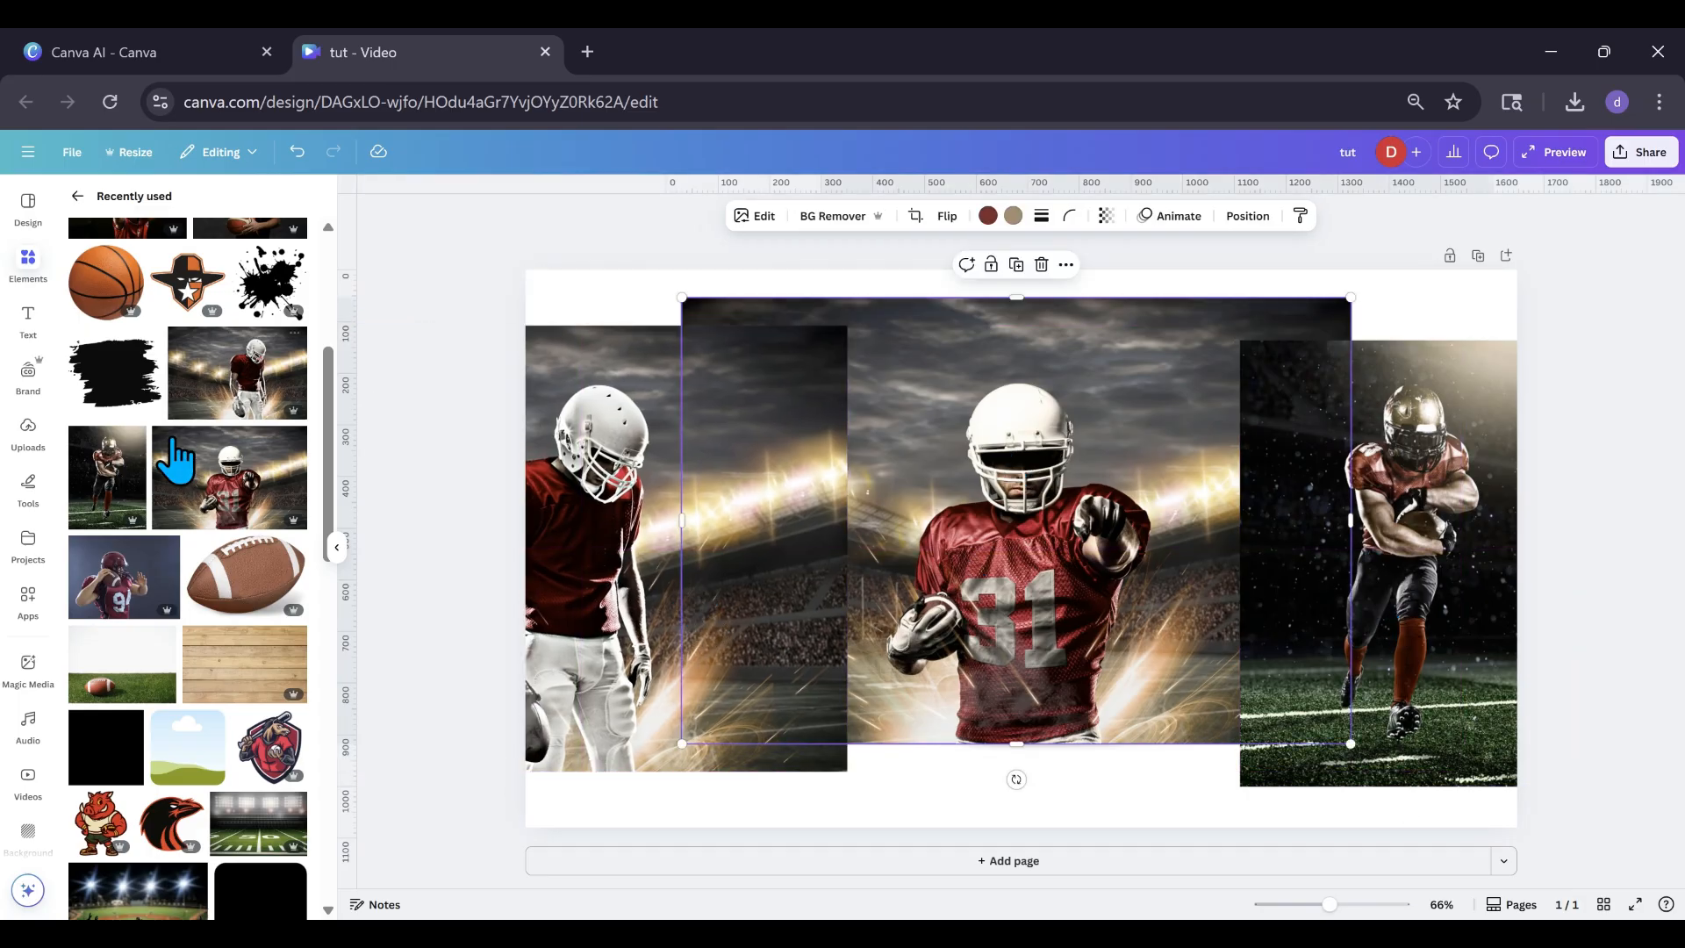
left_click_drag(1016, 393, 1004, 401)
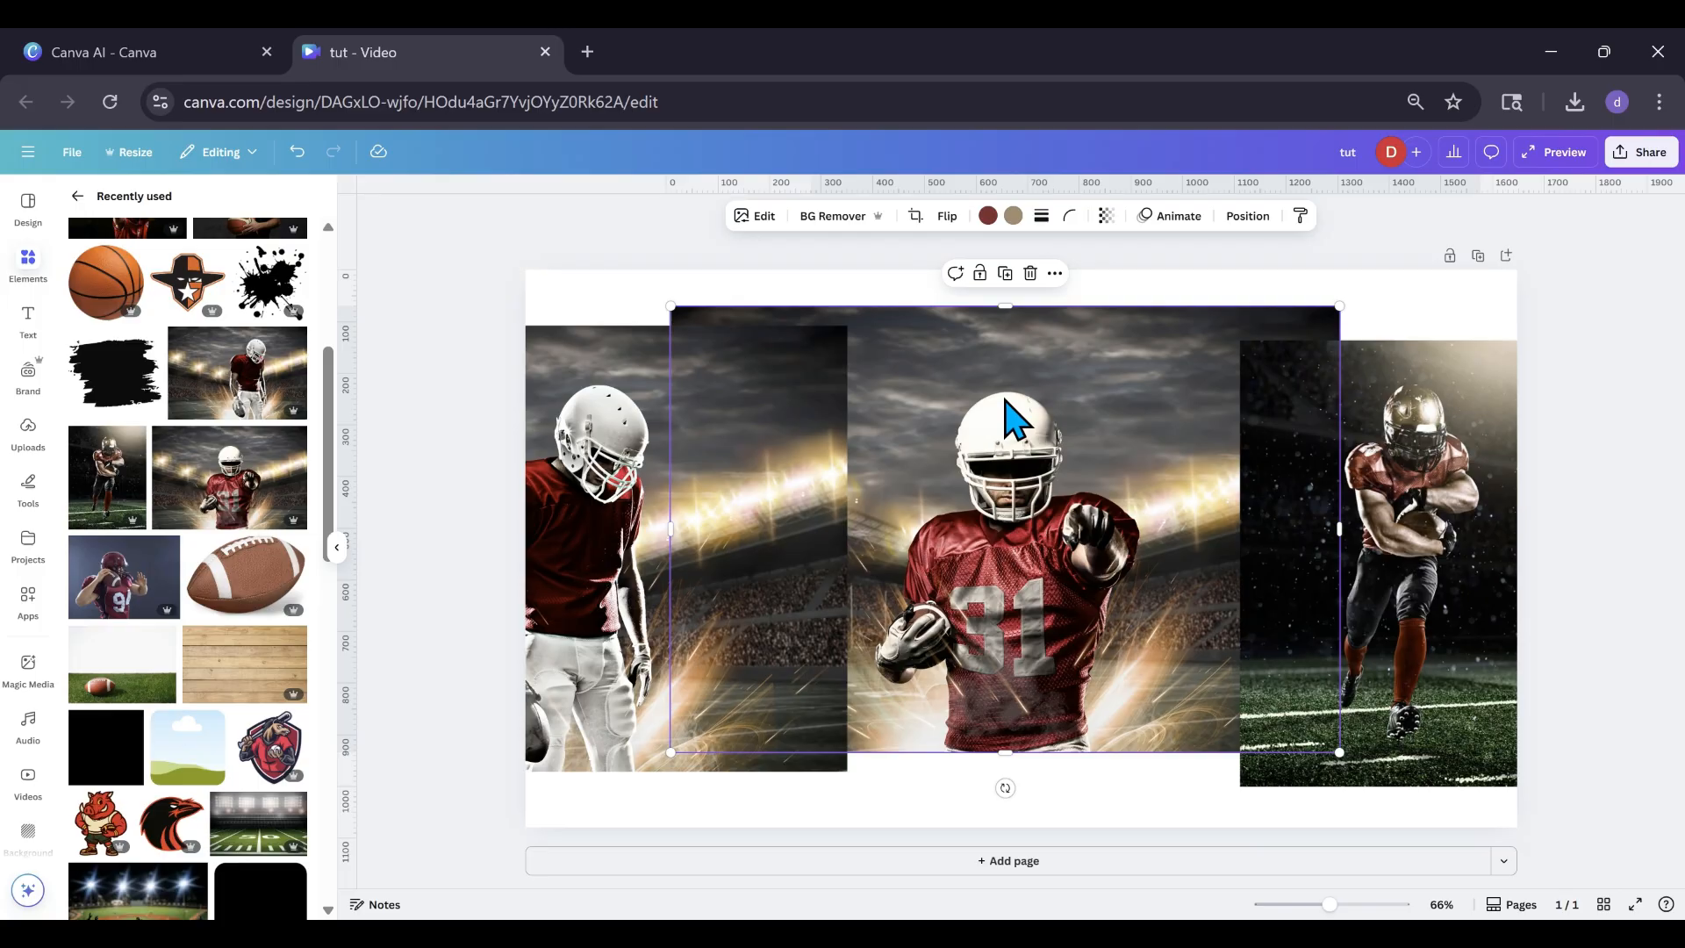
Search the Canva apps for "image blender" and open Image Blender.
left_click(29, 606)
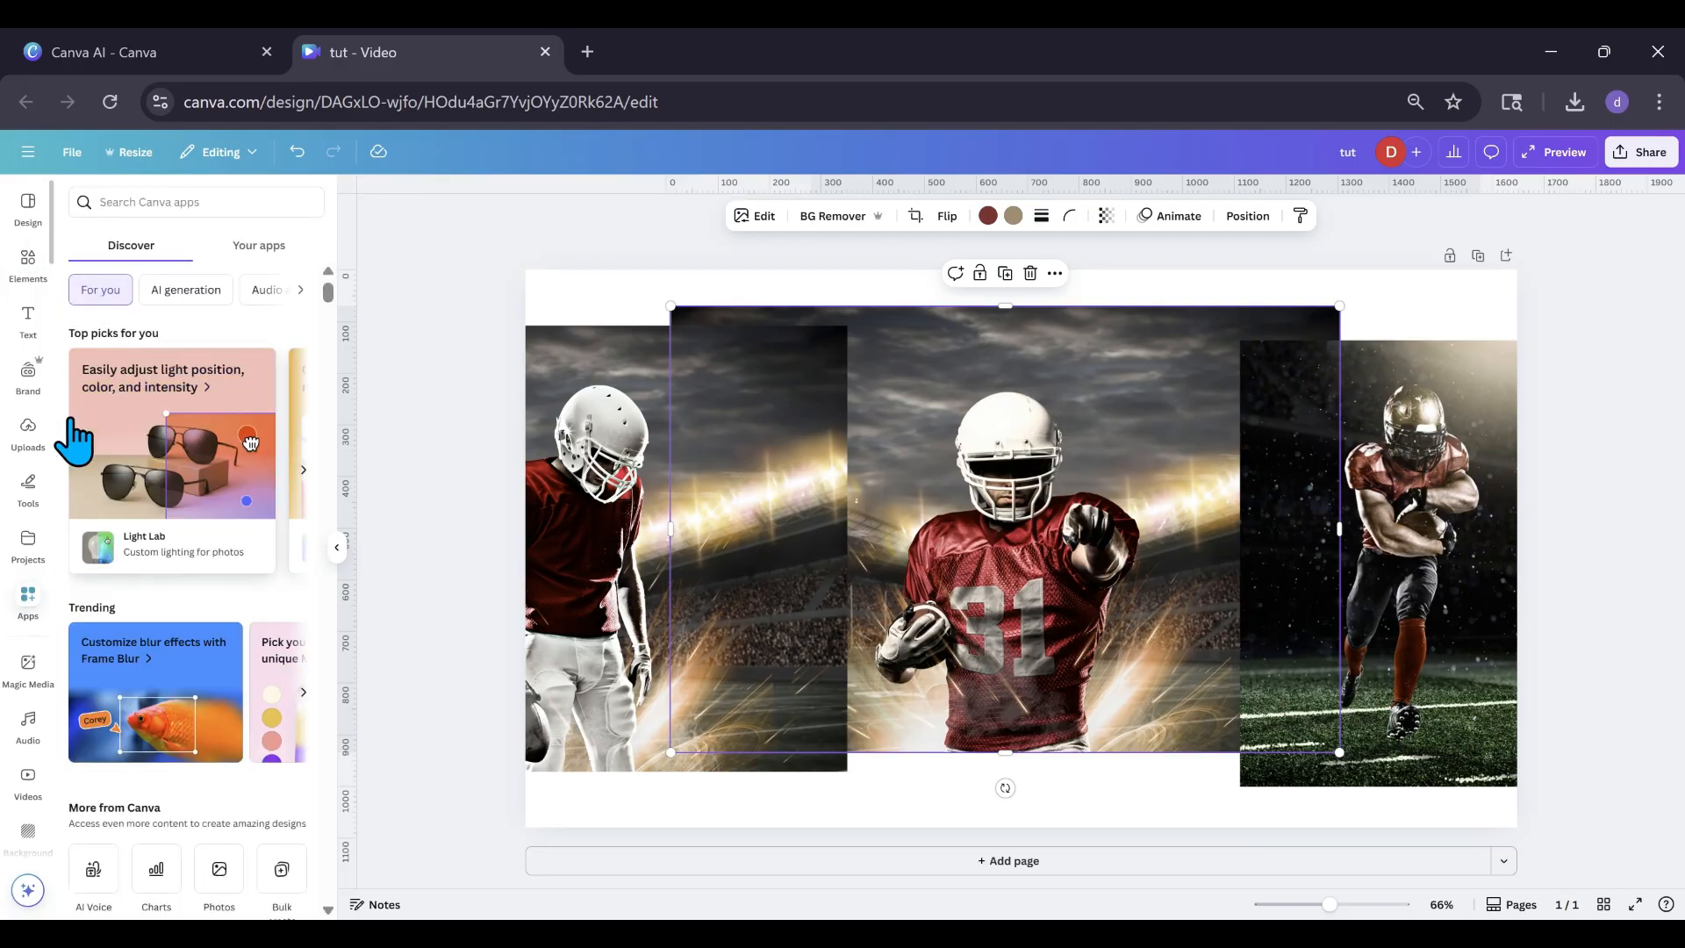
left_click(123, 204)
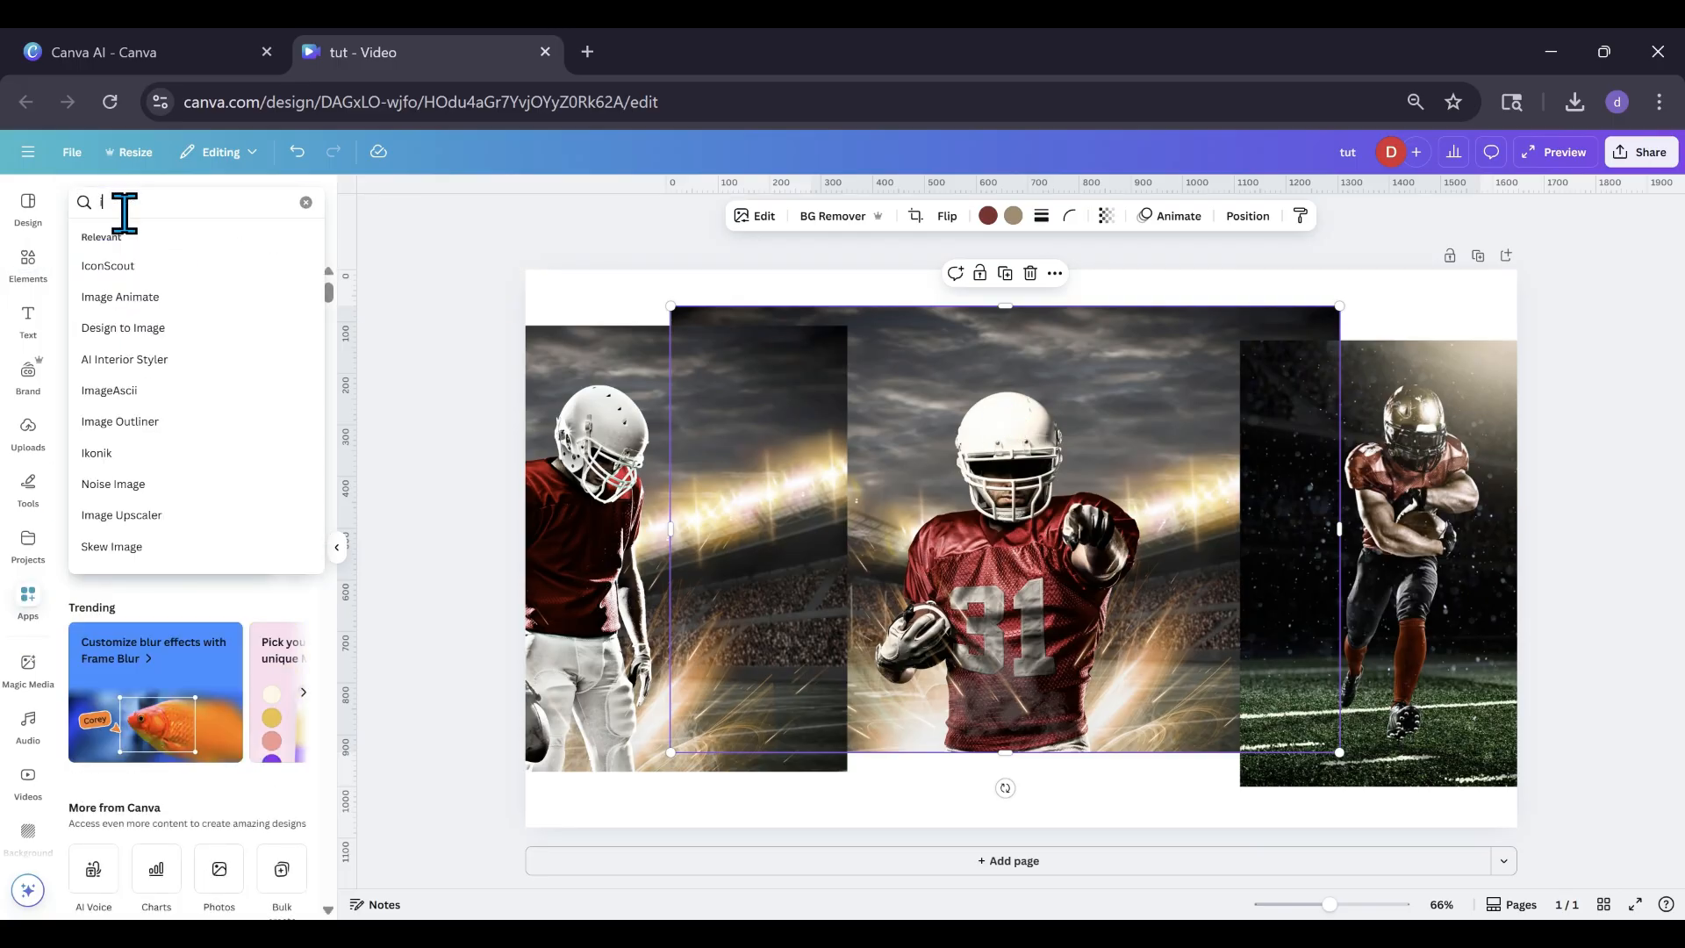
type("image b")
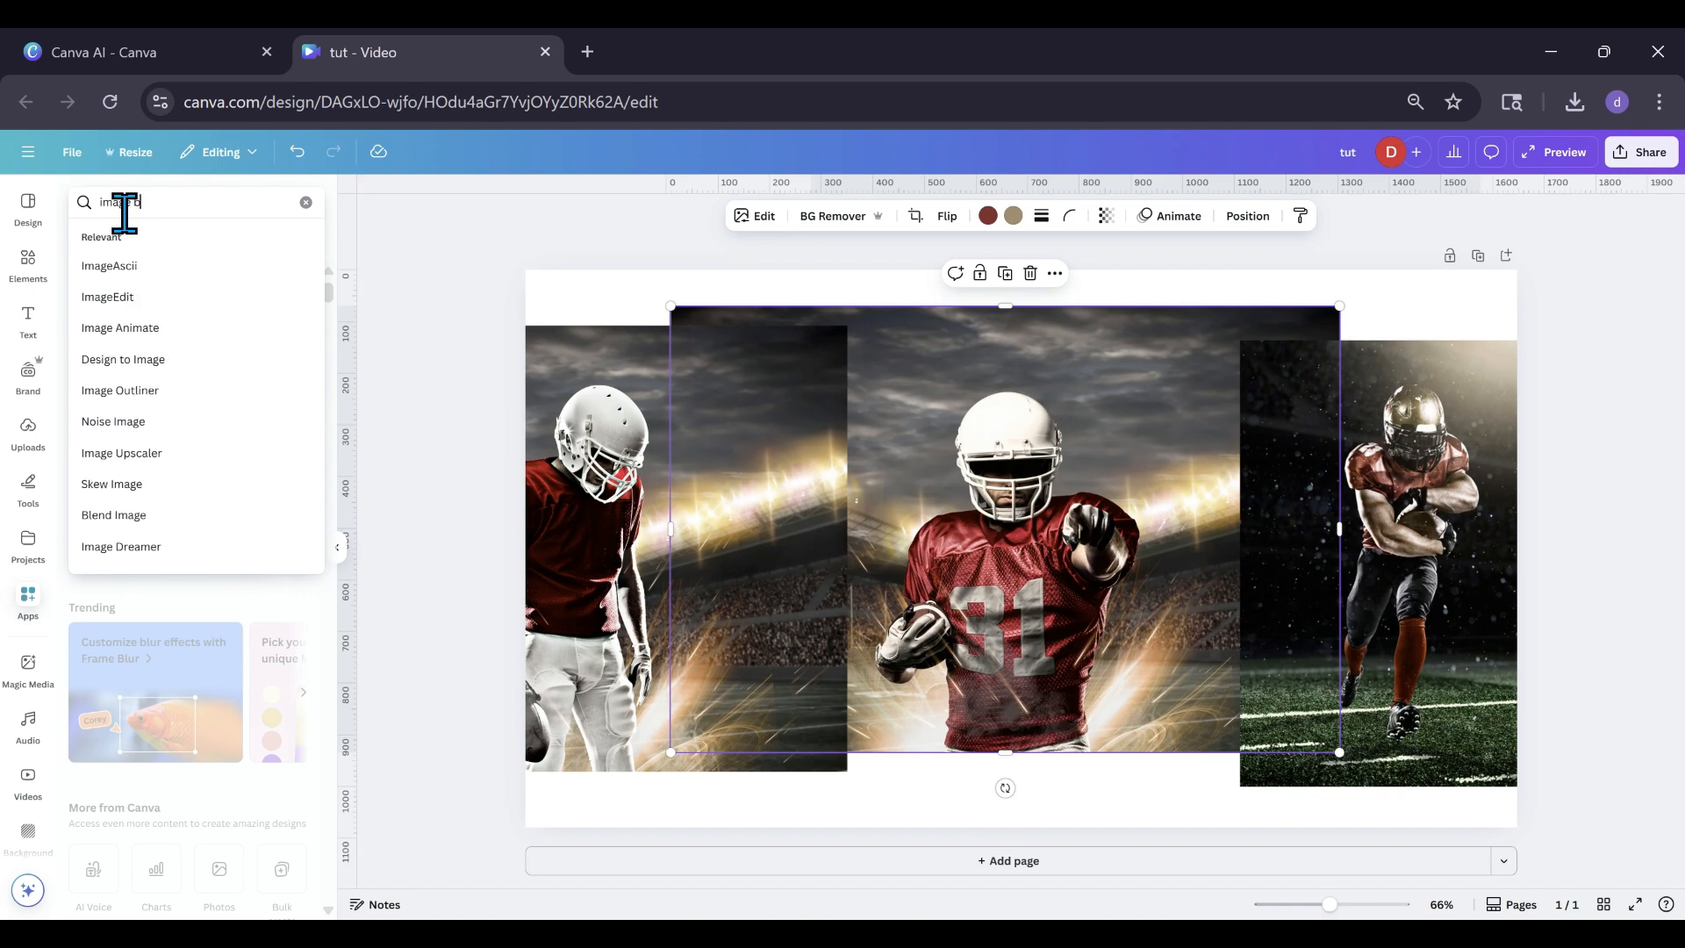
type("l")
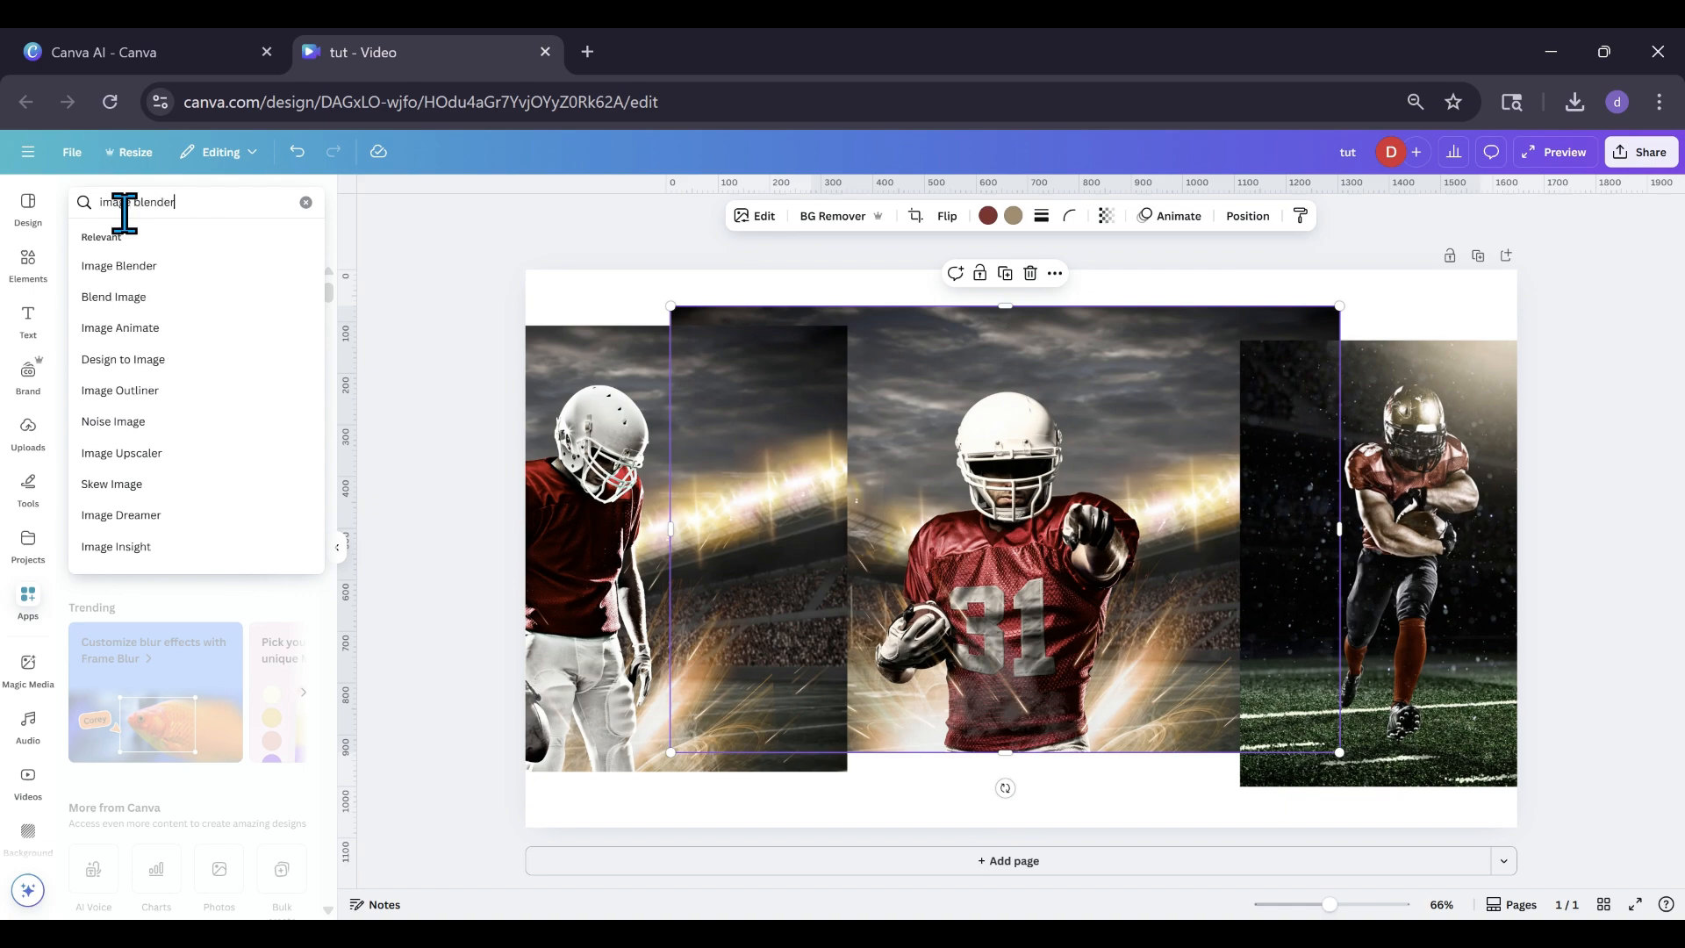
type("ender")
key("Return")
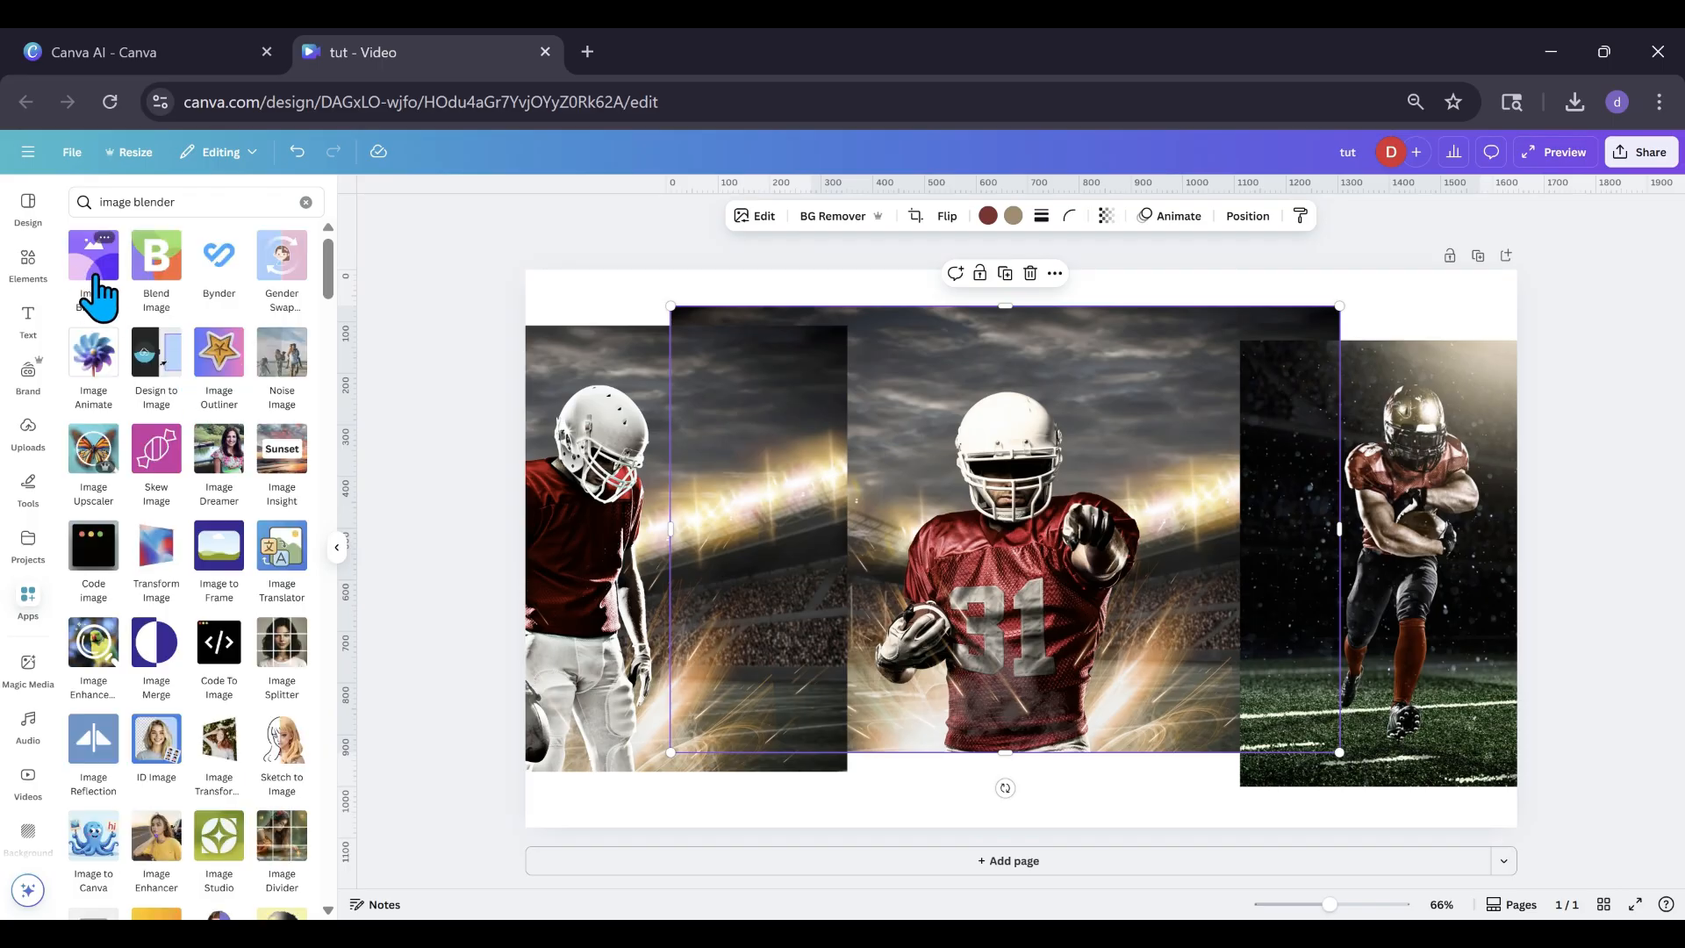
left_click(97, 263)
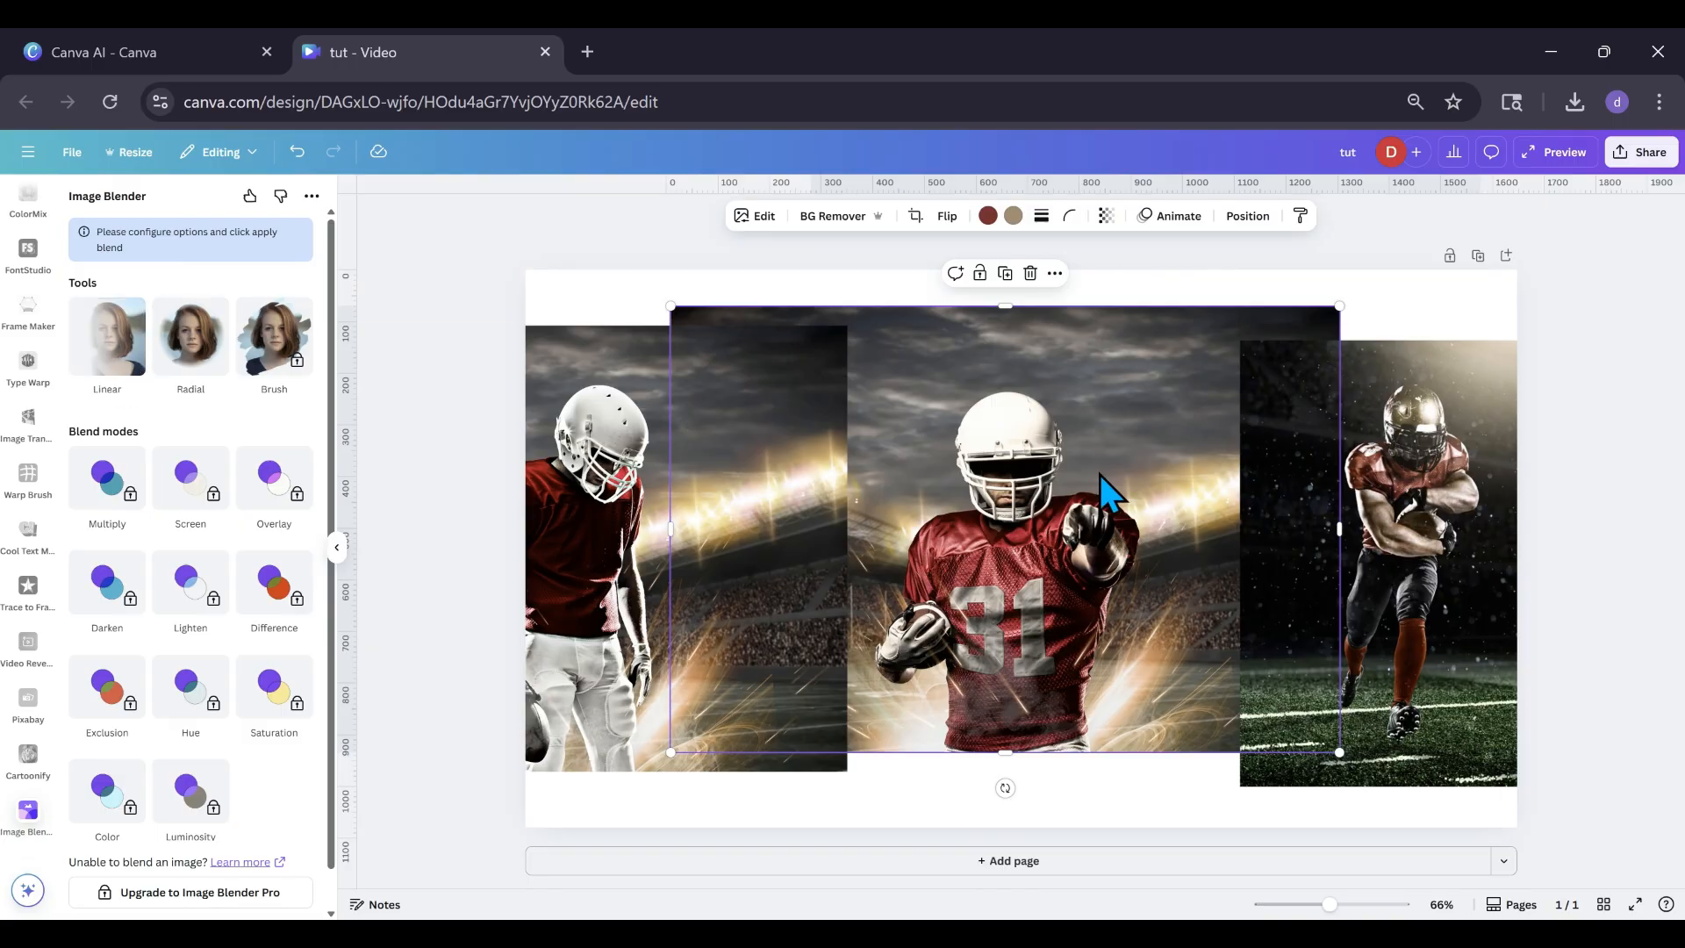
Remove the backgrounds from all three football player photos.
left_click(856, 215)
left_click(619, 445)
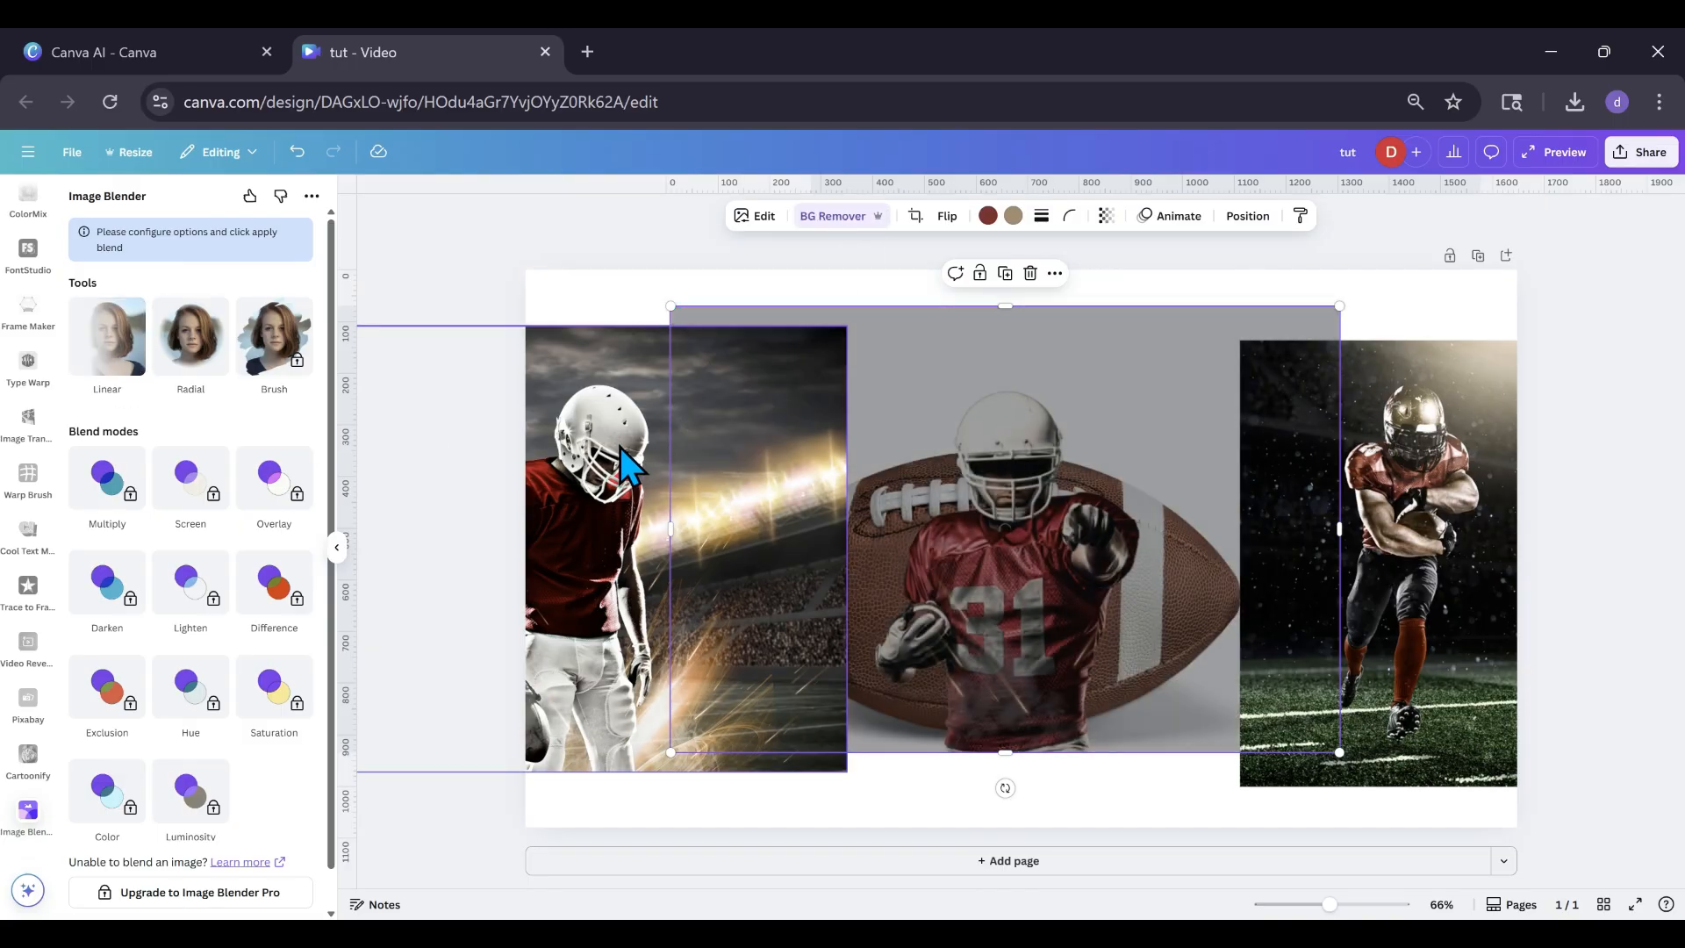
left_click(829, 216)
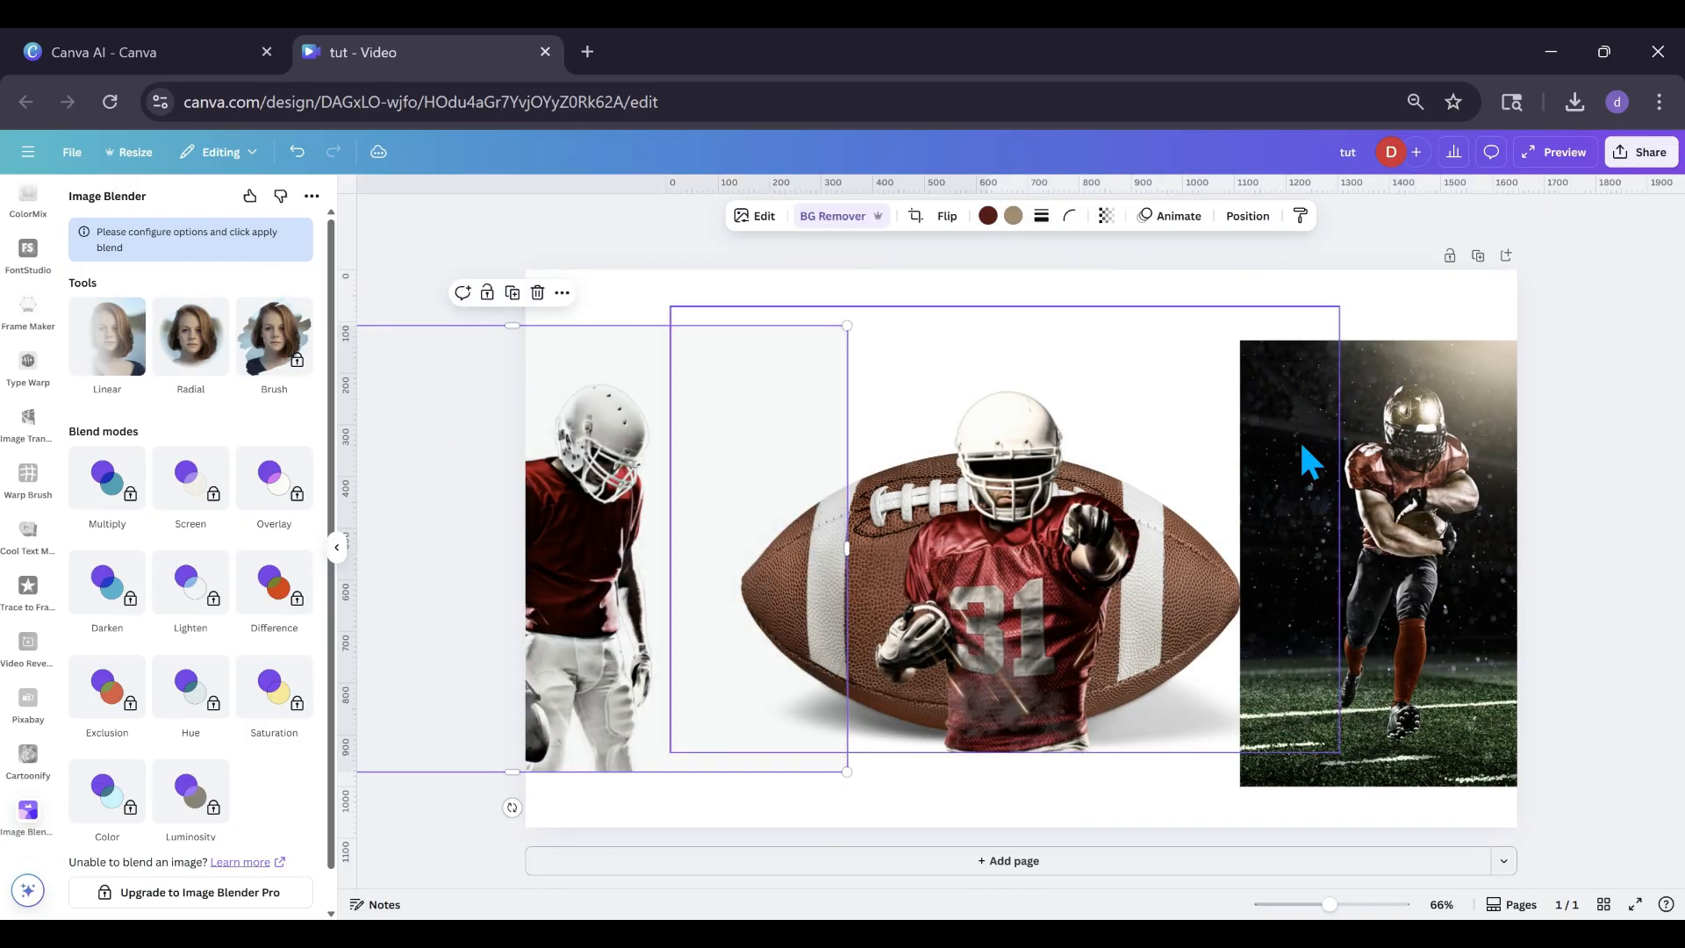
left_click(1362, 461)
left_click(825, 216)
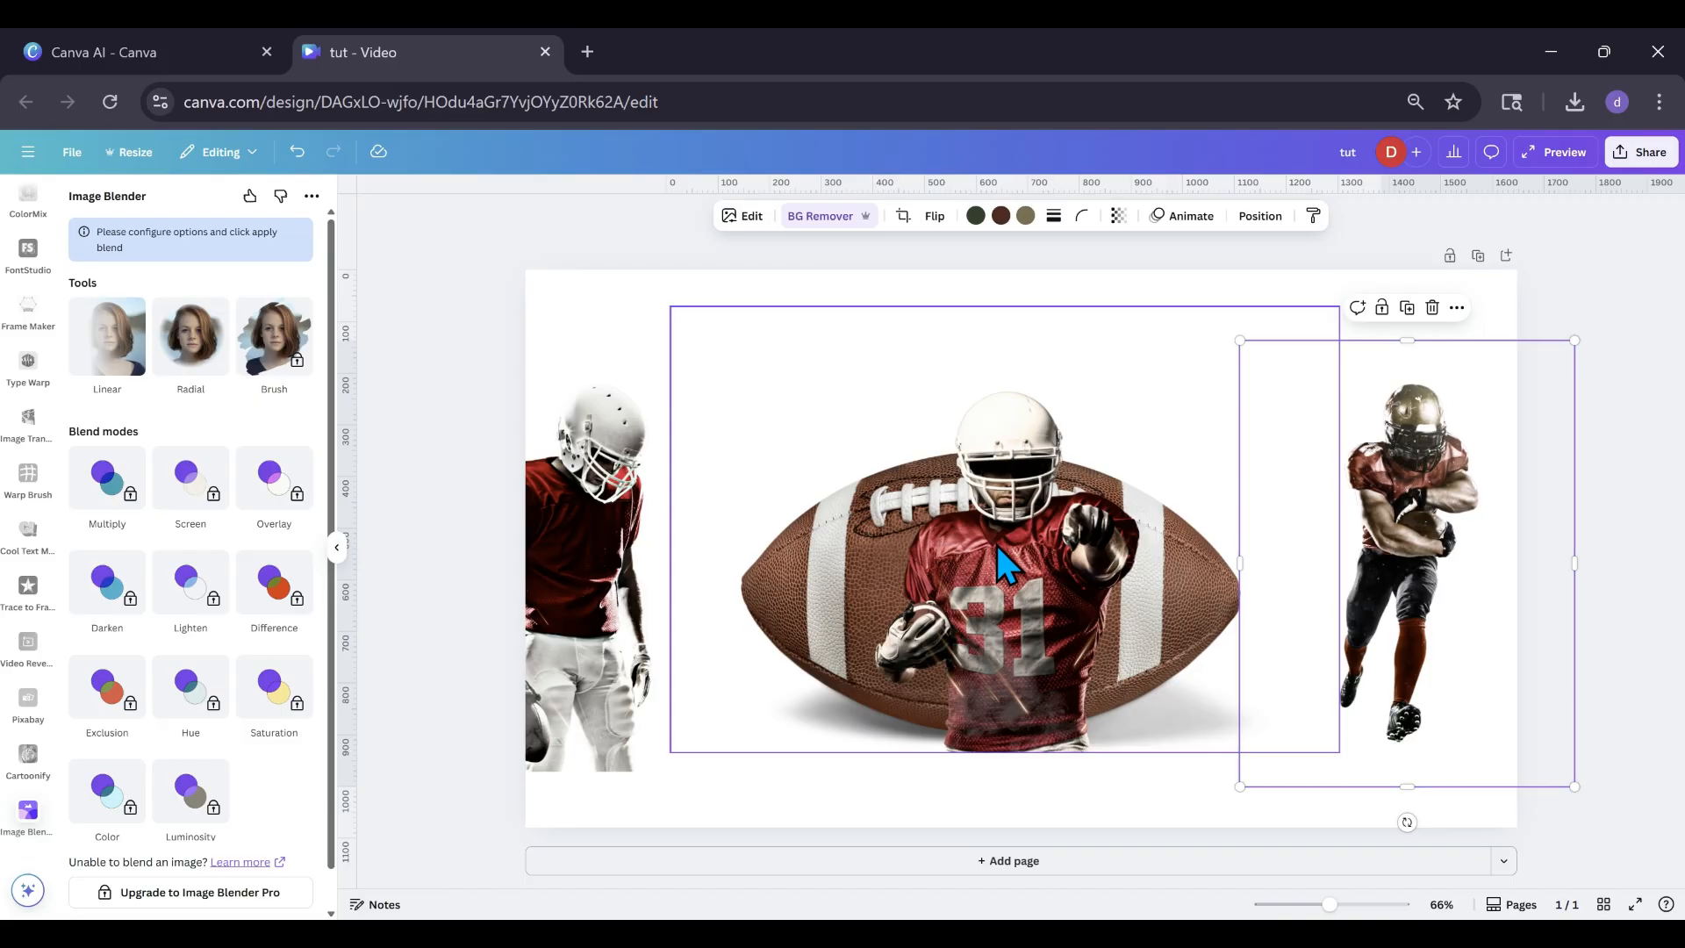
Raise the pointing player above the football and fade the lower body into the ball with a Linear blend at strength 47.
left_click_drag(997, 545, 977, 480)
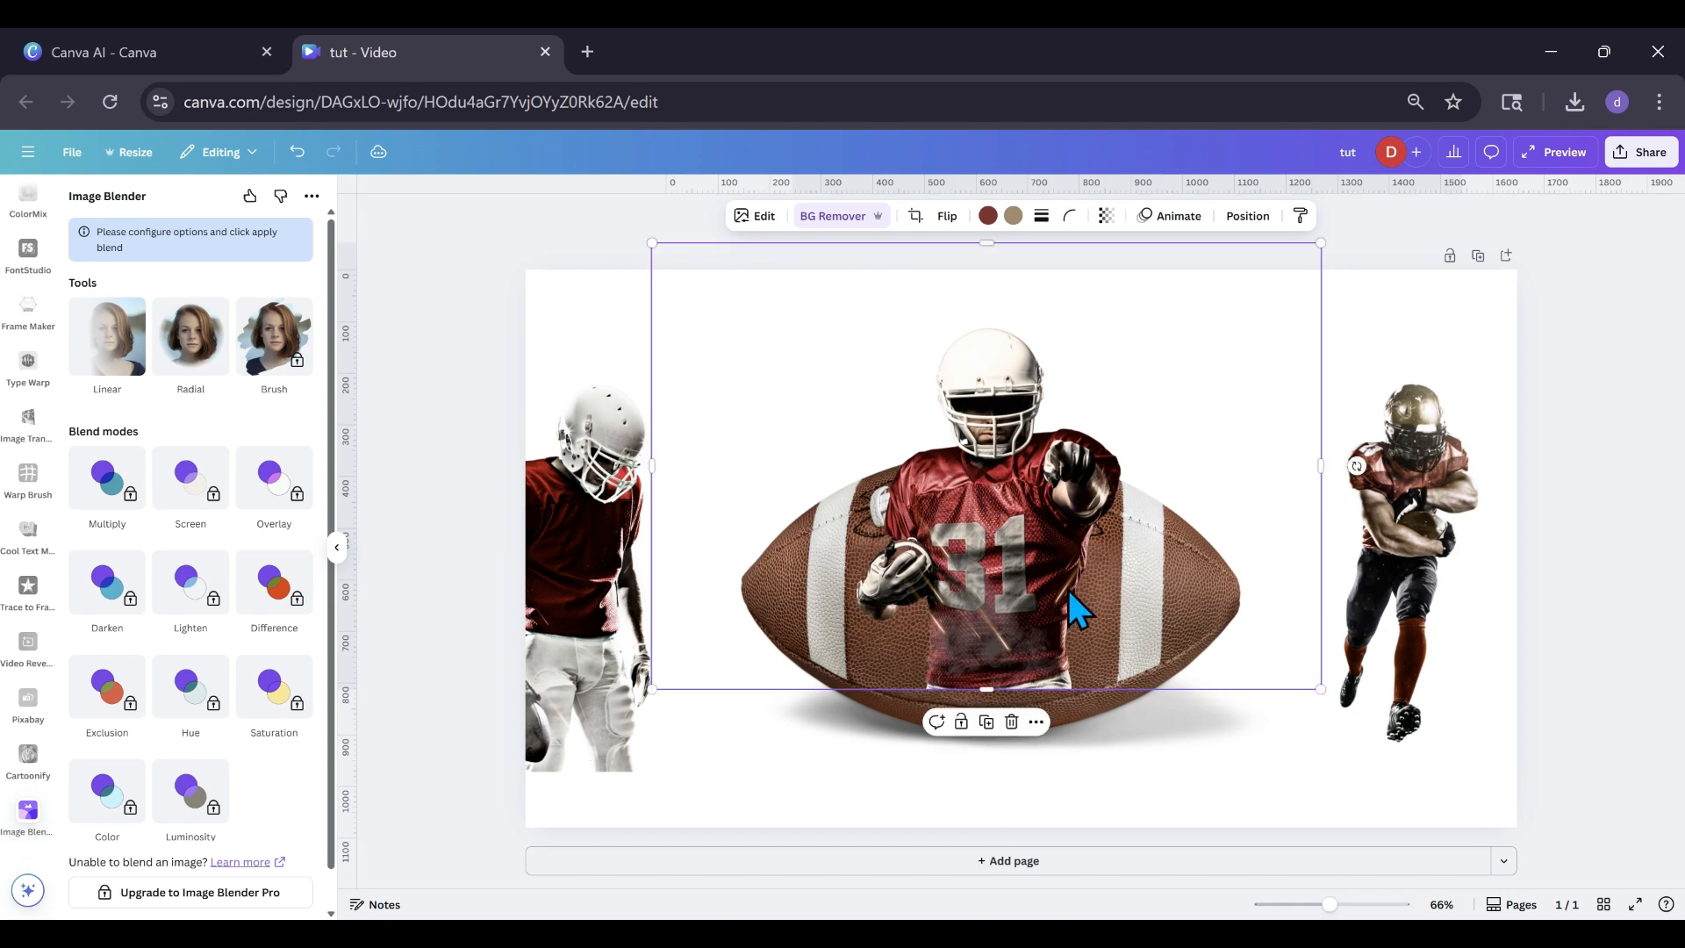
left_click_drag(1086, 588, 1026, 514)
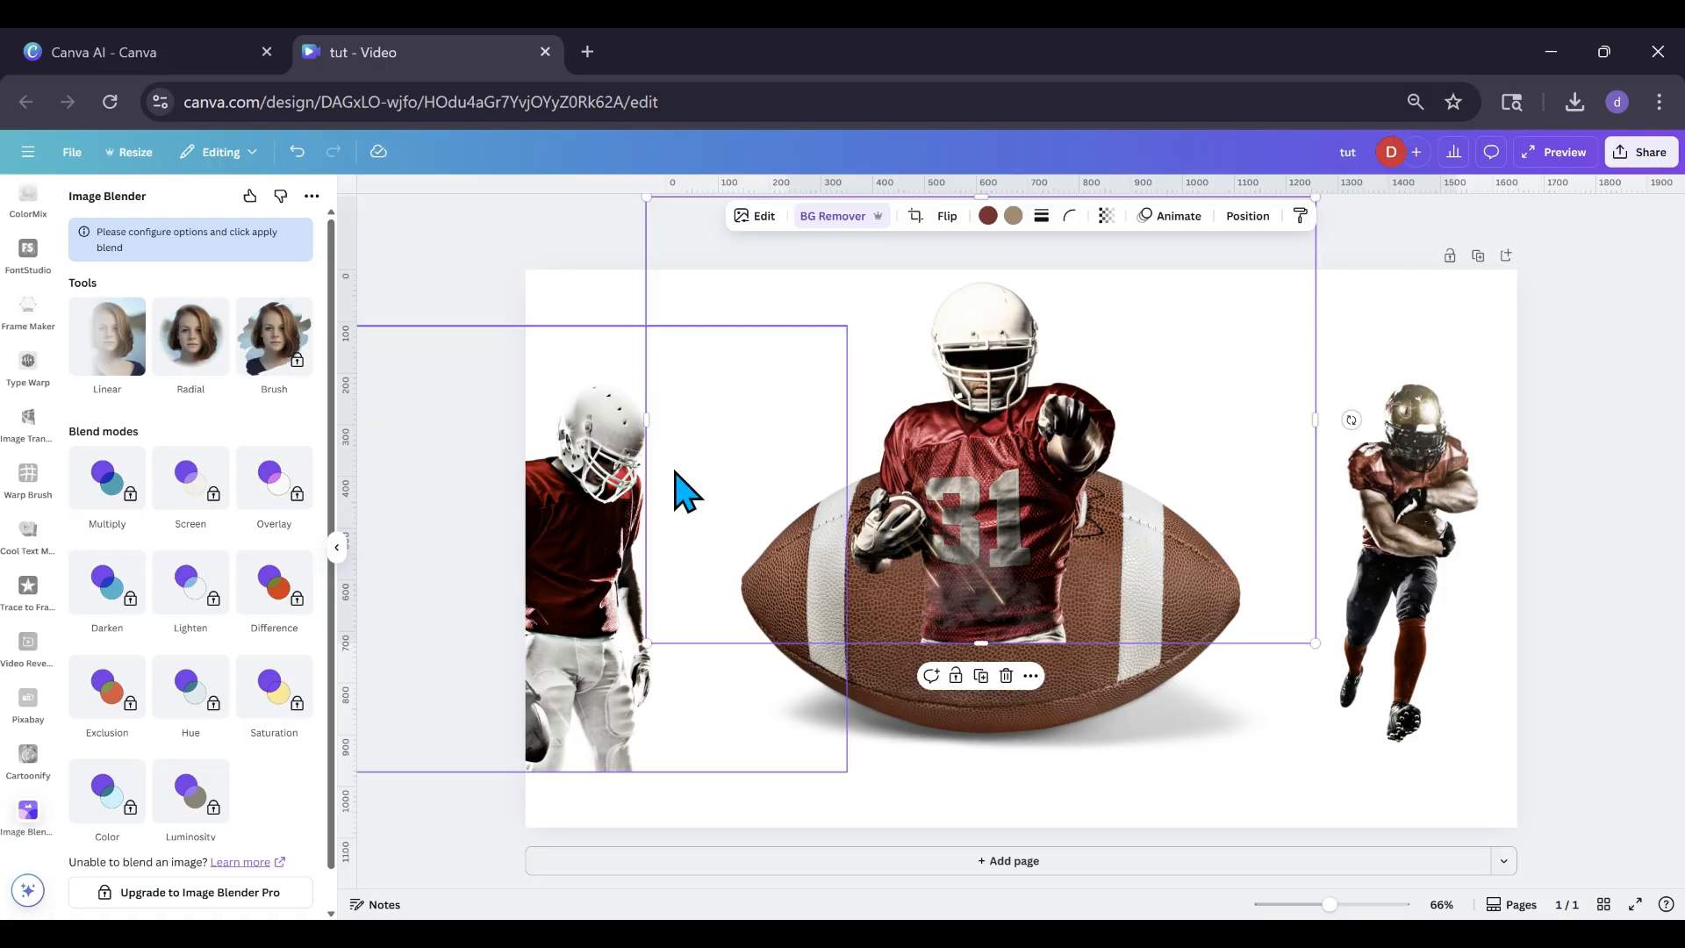
left_click(125, 359)
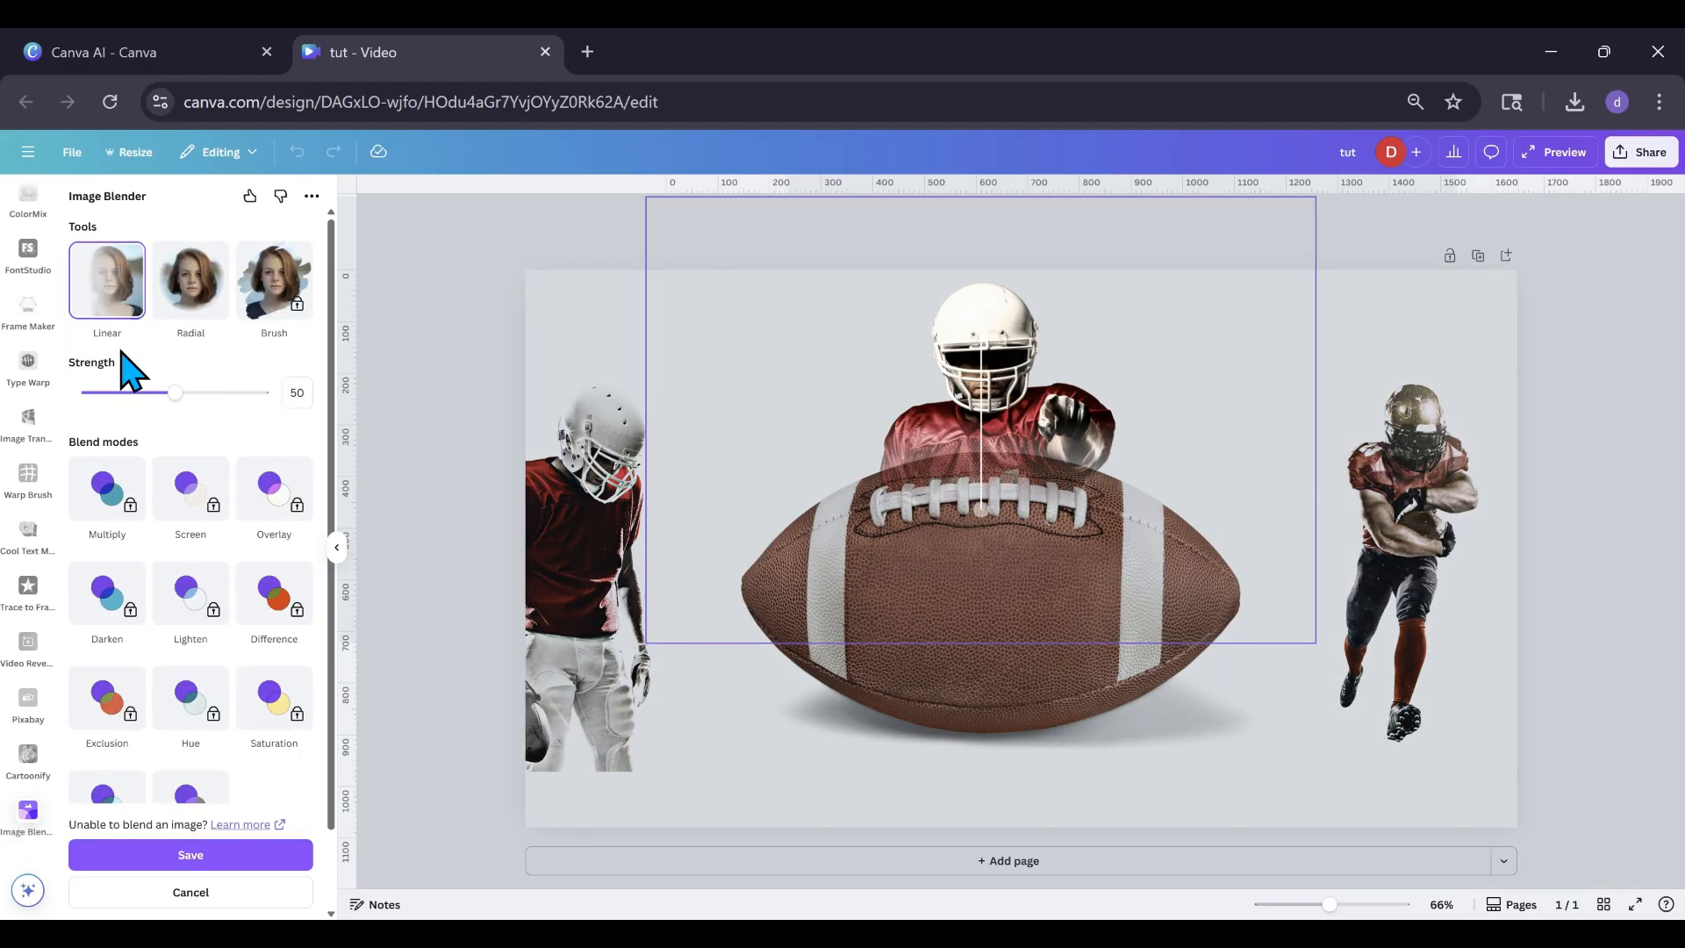
left_click_drag(981, 507, 969, 621)
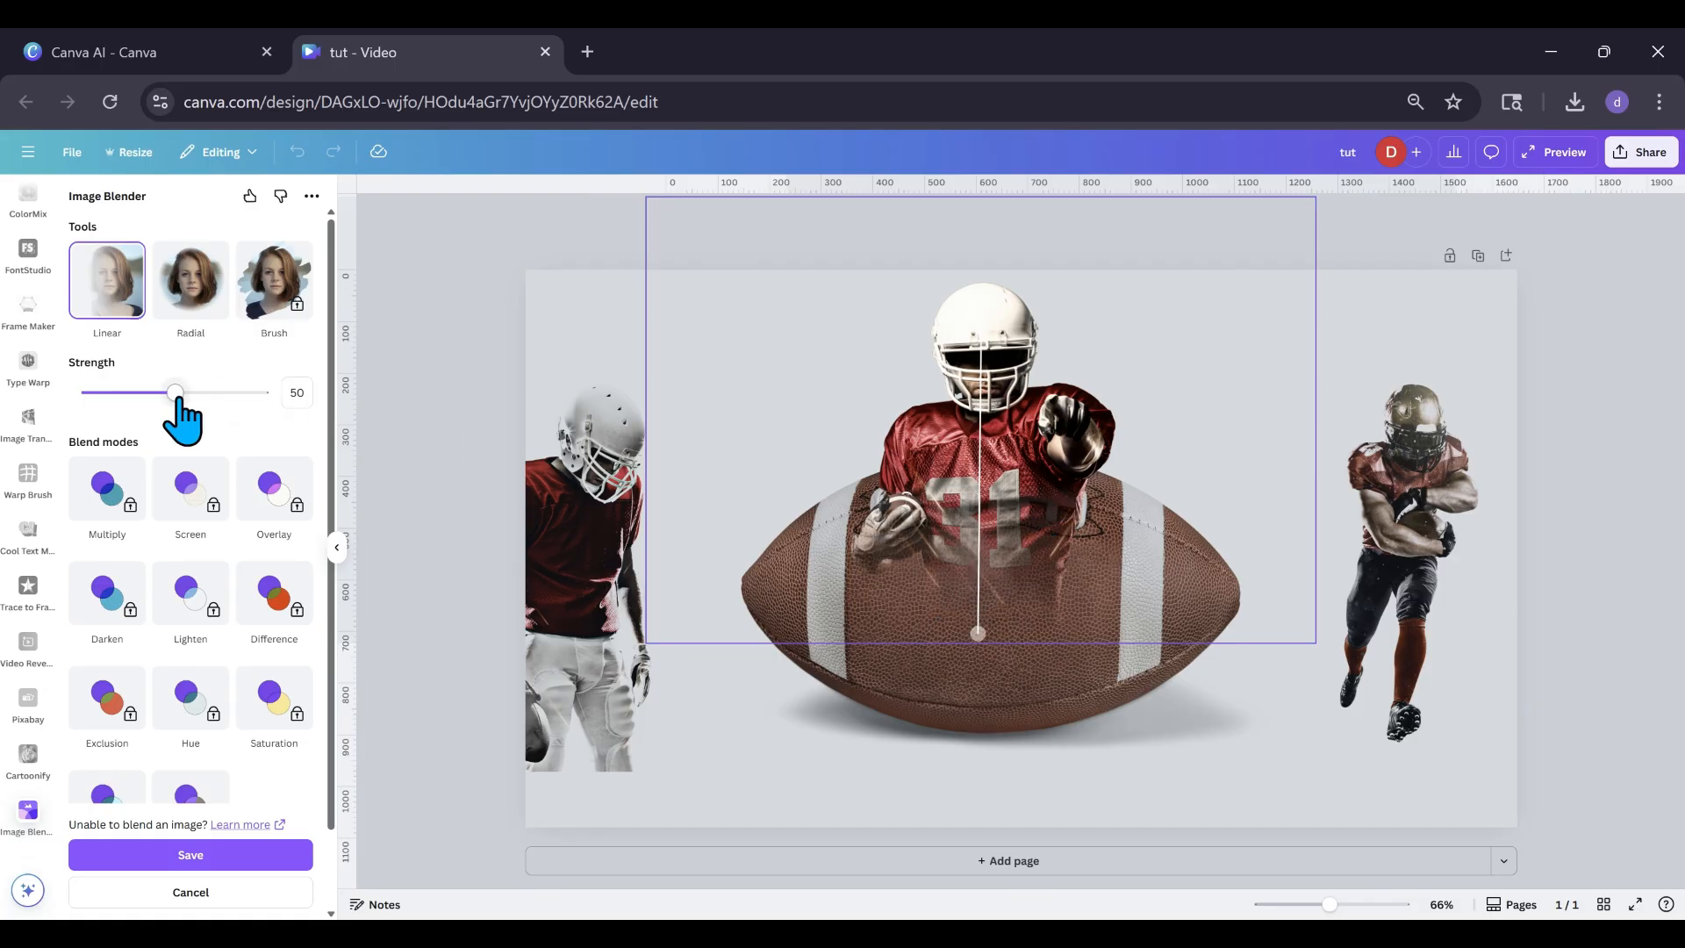
mouse_move(175, 392)
left_mouse_down()
mouse_move(144, 394)
mouse_move(168, 394)
left_mouse_up()
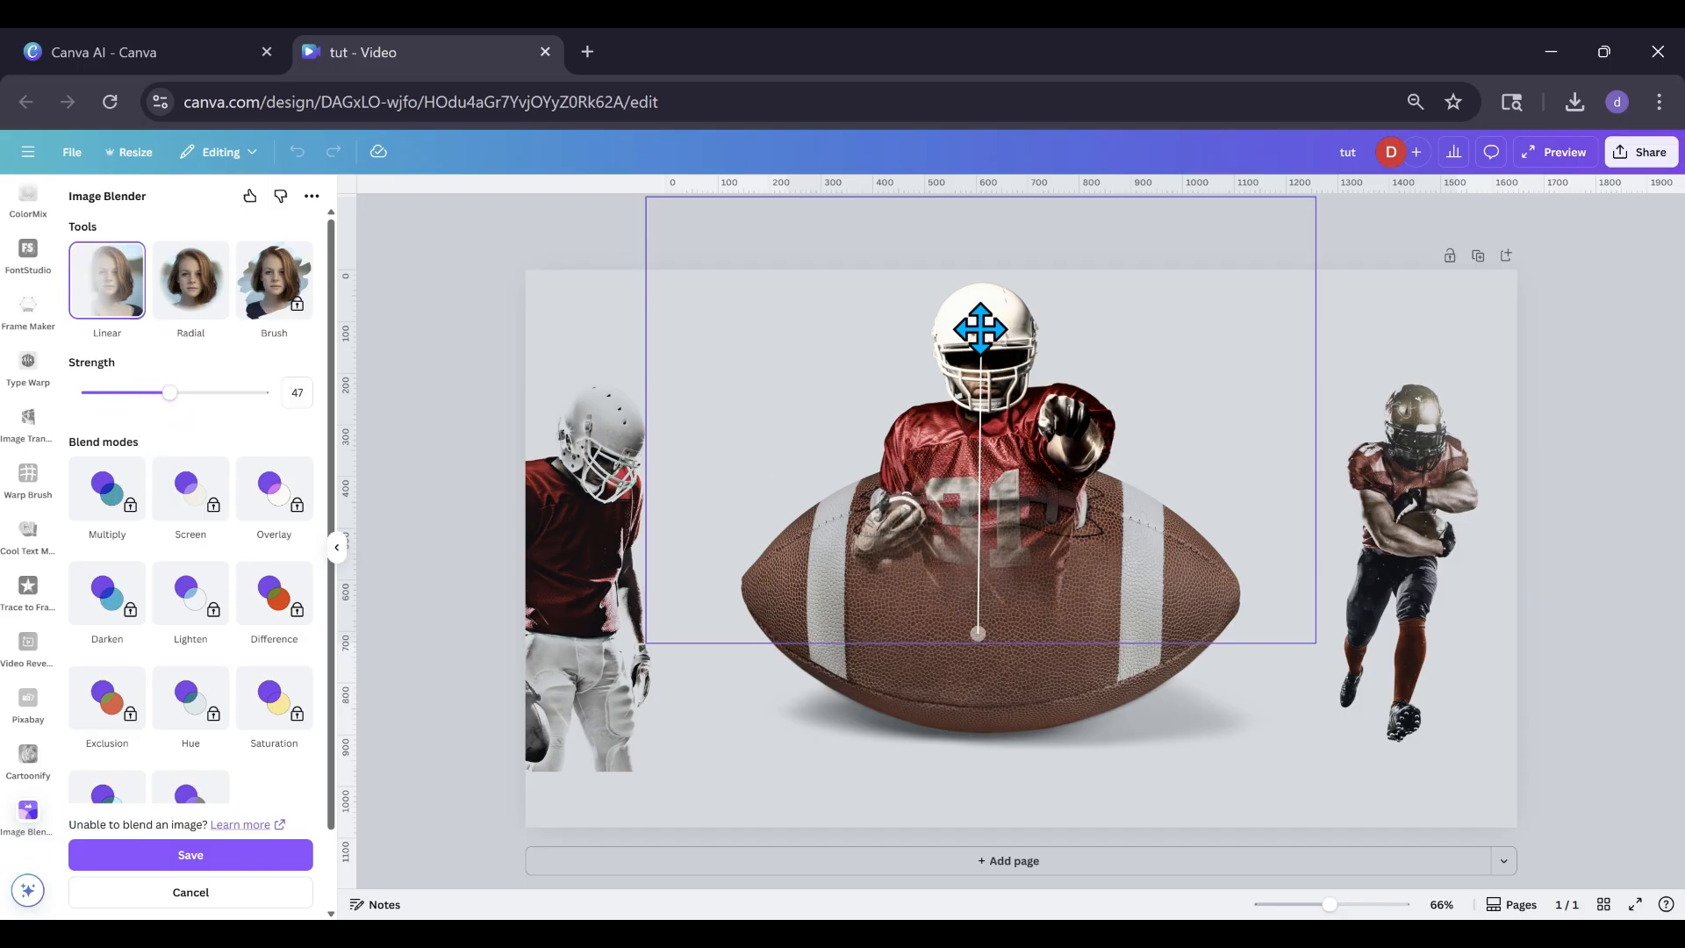
left_click_drag(980, 326, 979, 310)
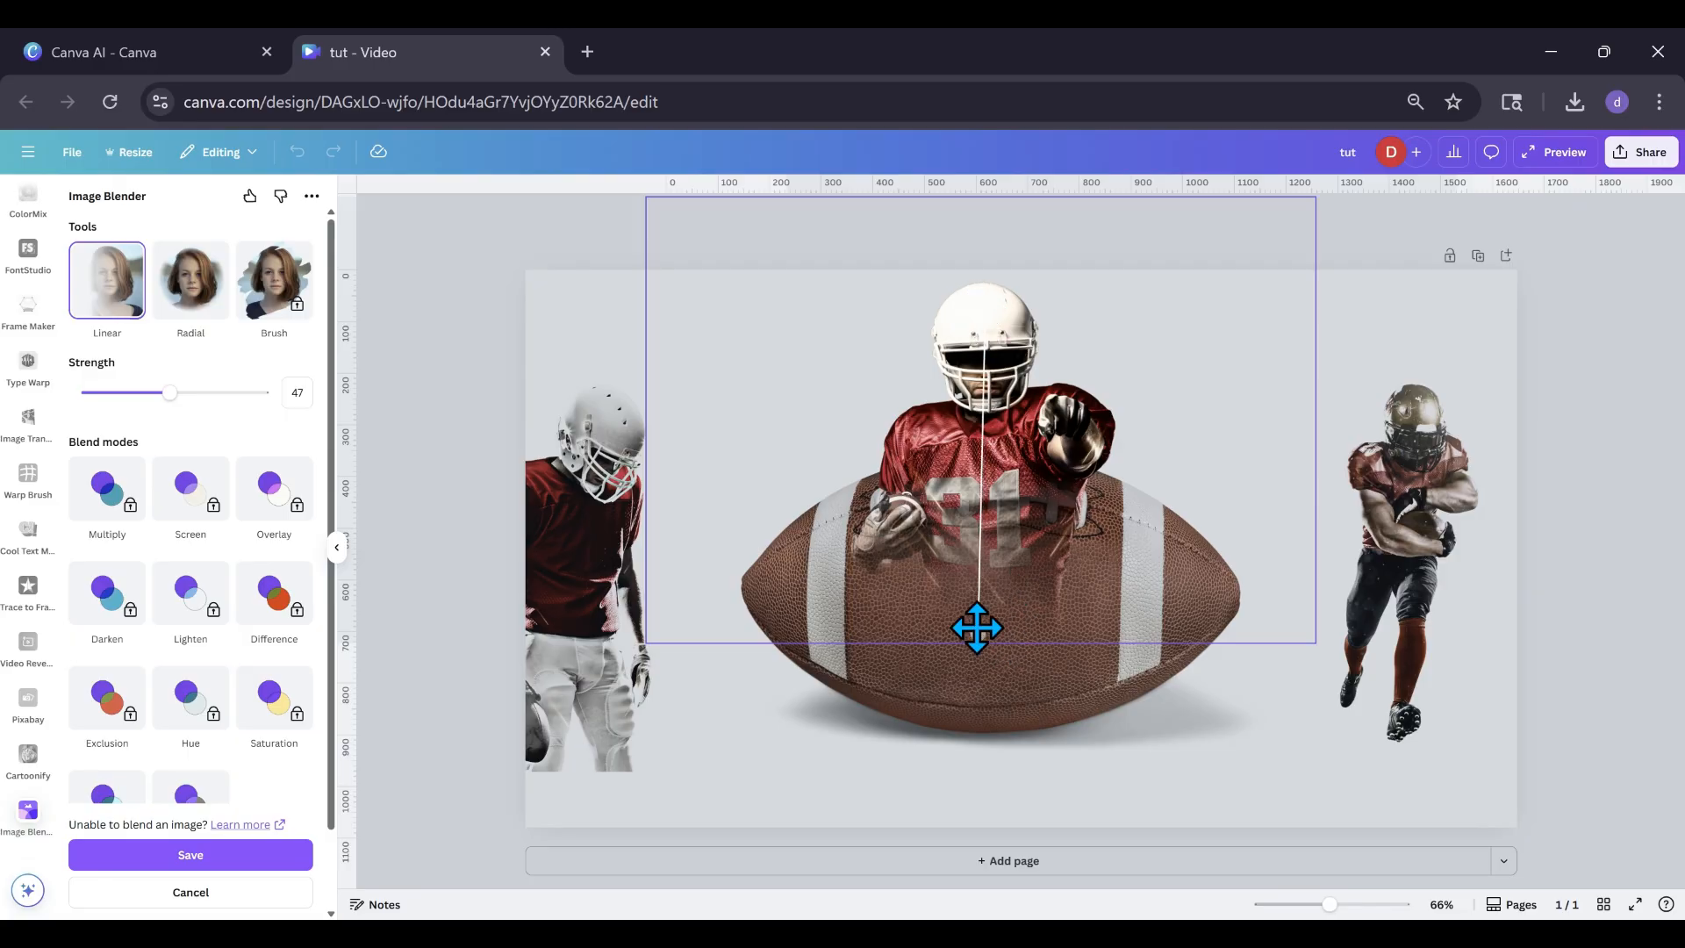
left_click_drag(980, 629, 983, 635)
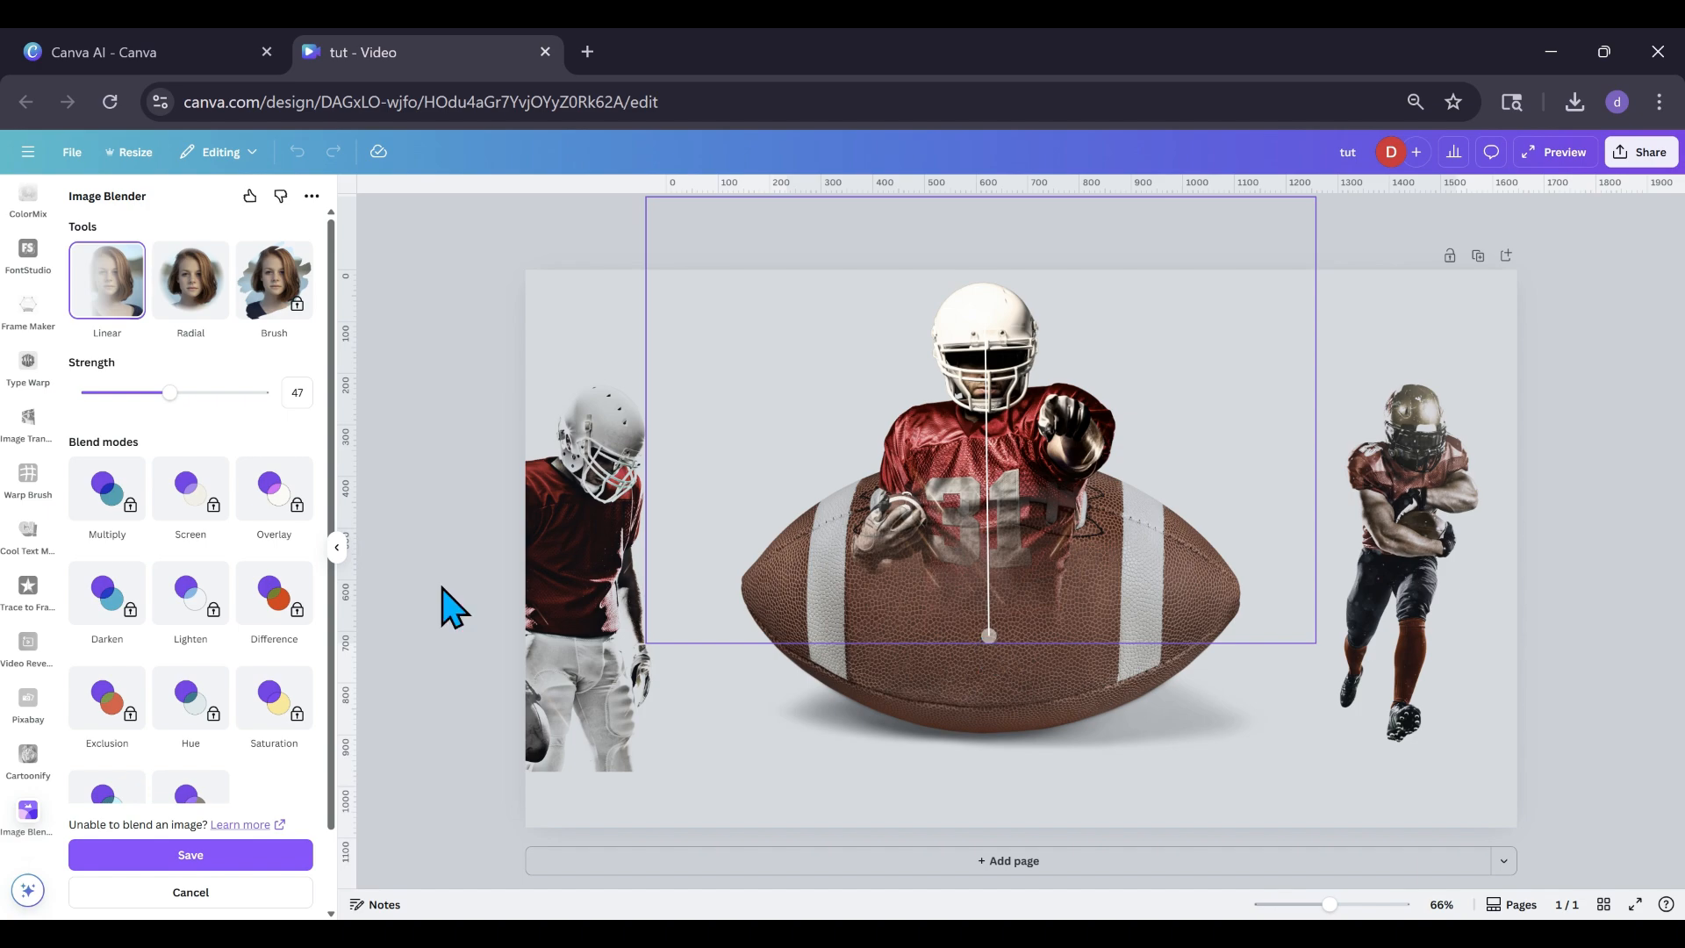
left_click(242, 857)
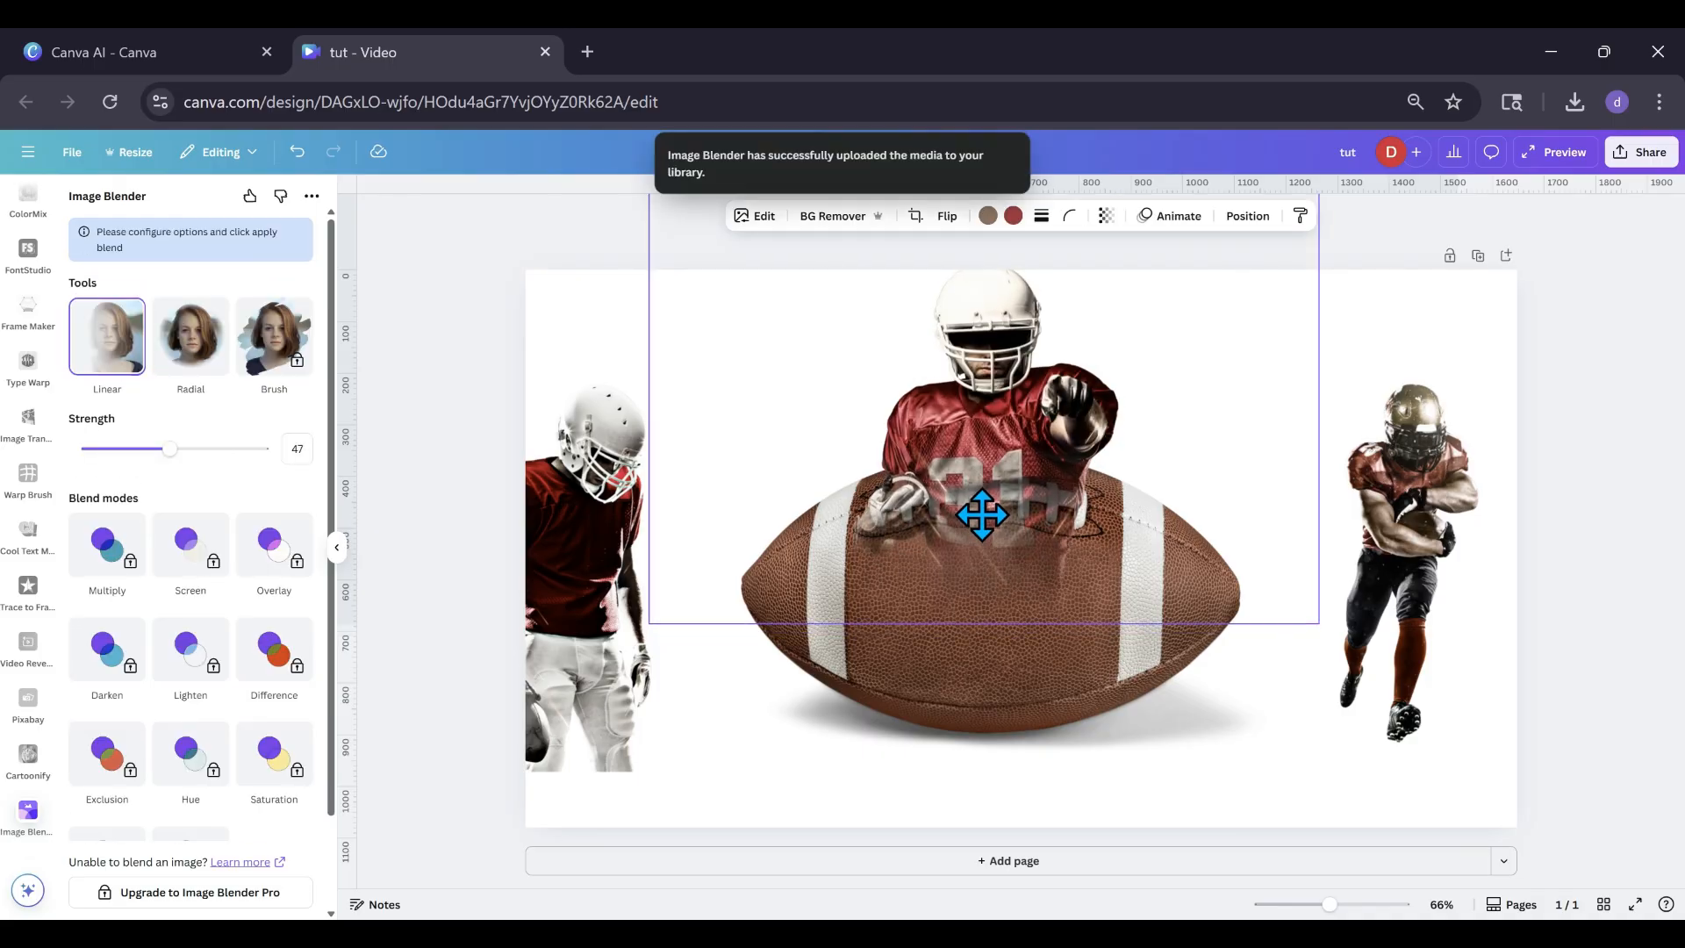
left_click_drag(982, 515, 982, 508)
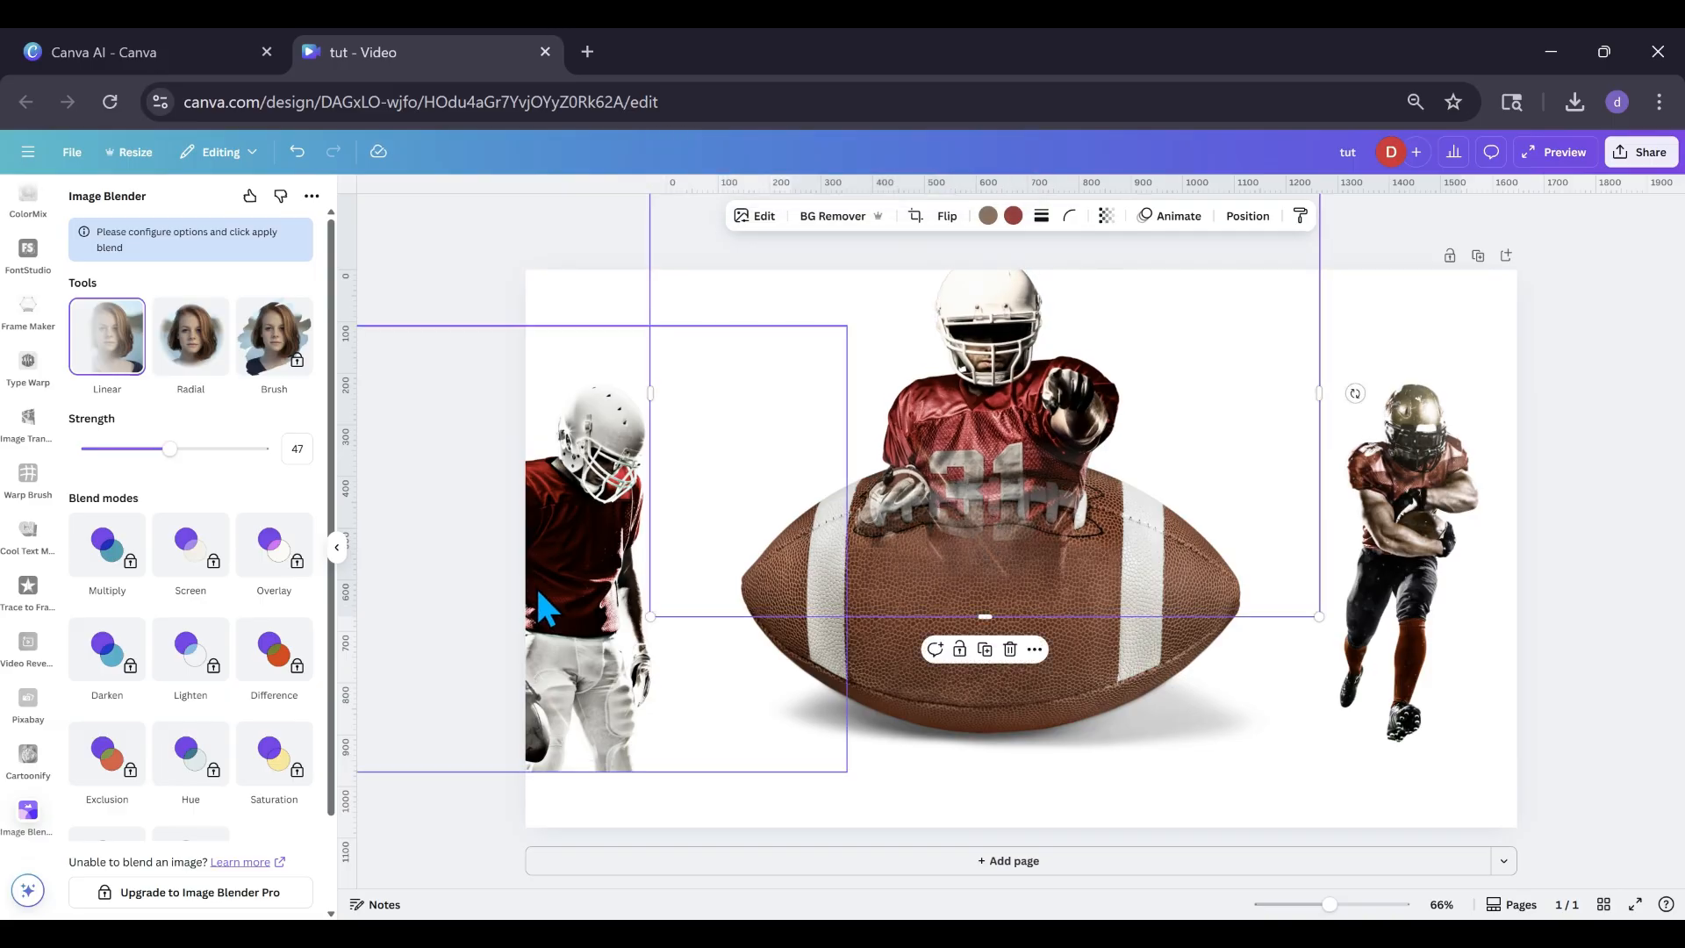
Bring the head-down player fully onto the page and apply a Radial blend at strength 0 around the helmet and torso.
left_click_drag(545, 602, 640, 582)
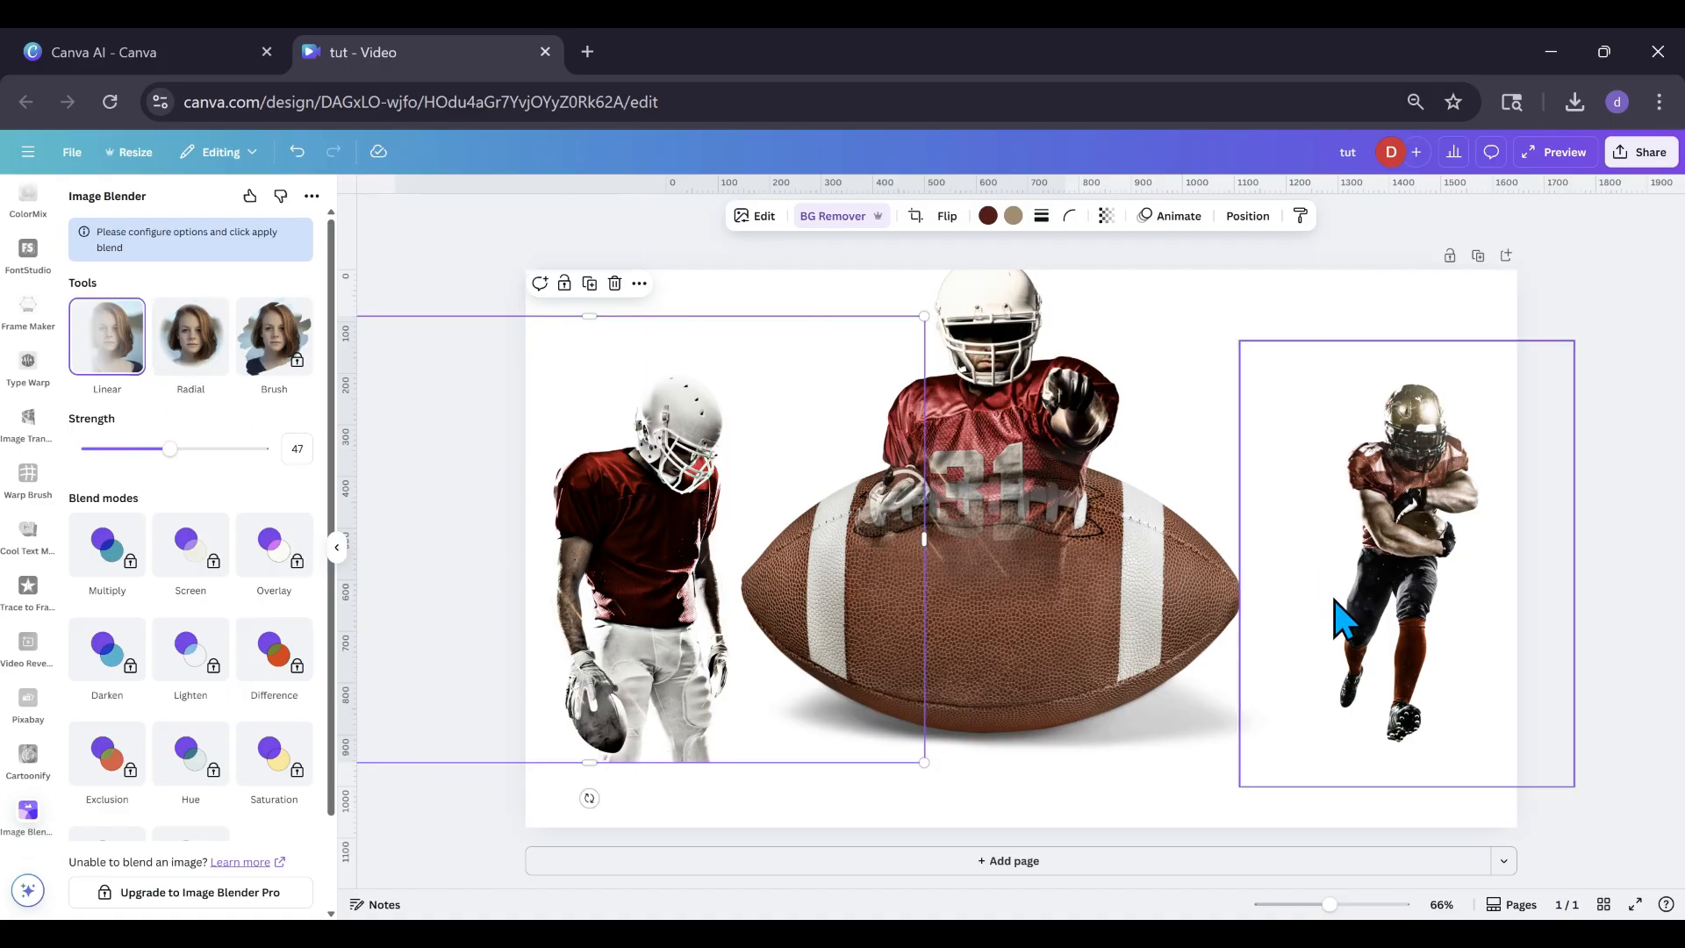
left_click(207, 351)
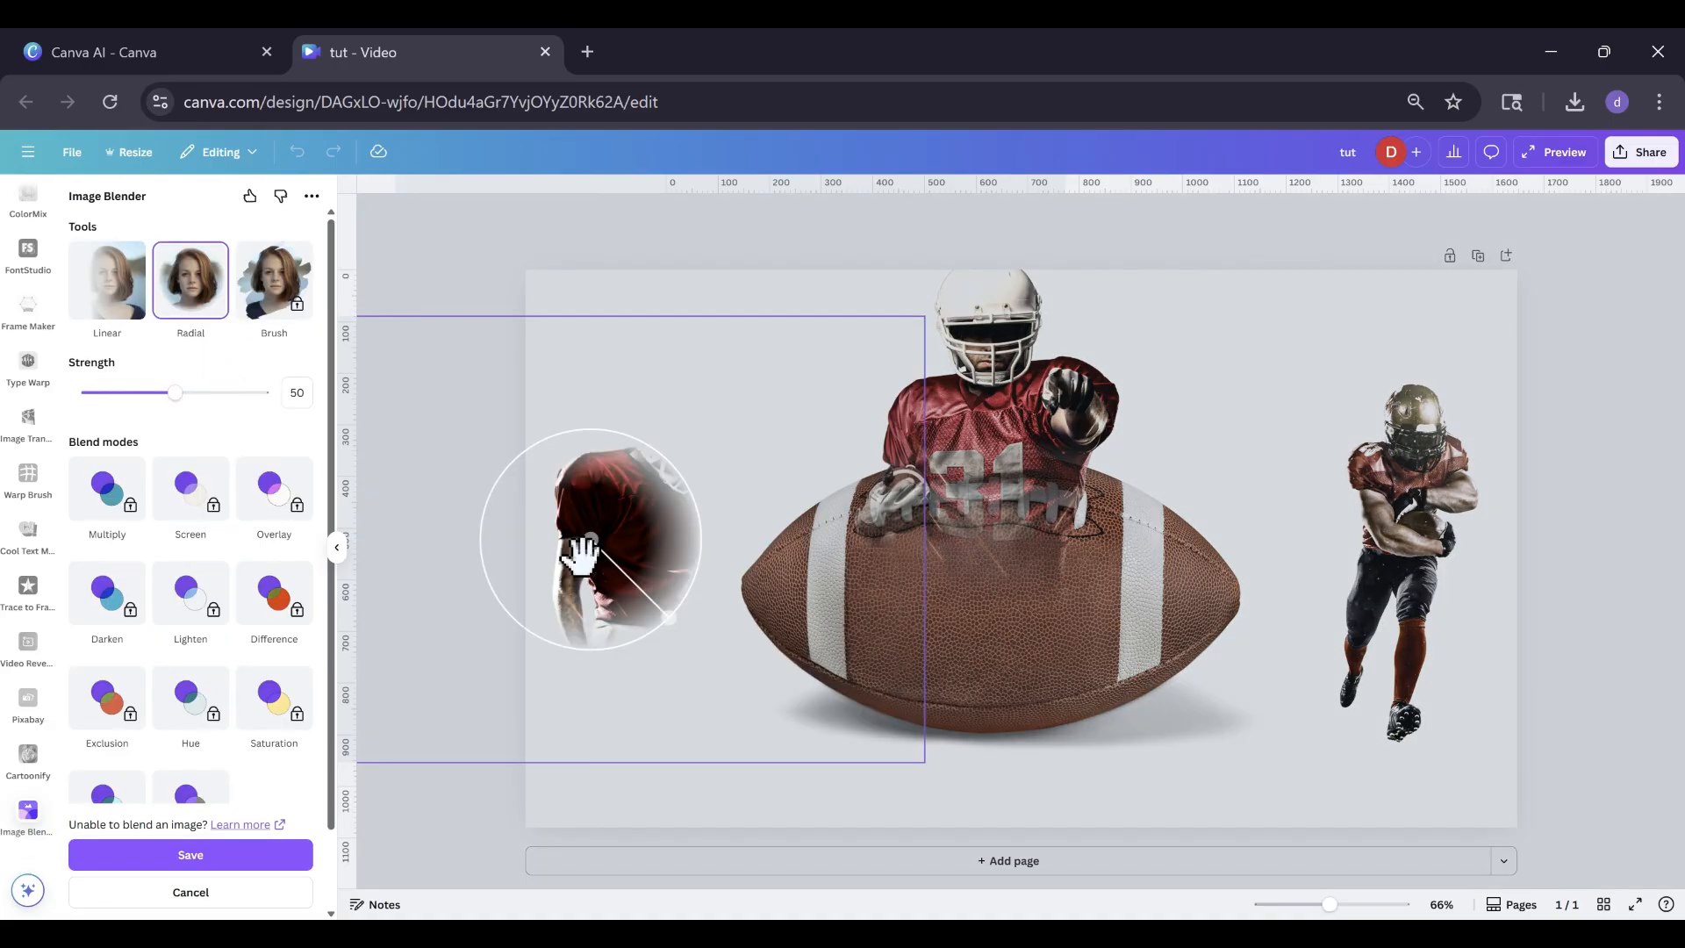
left_click_drag(594, 559, 664, 487)
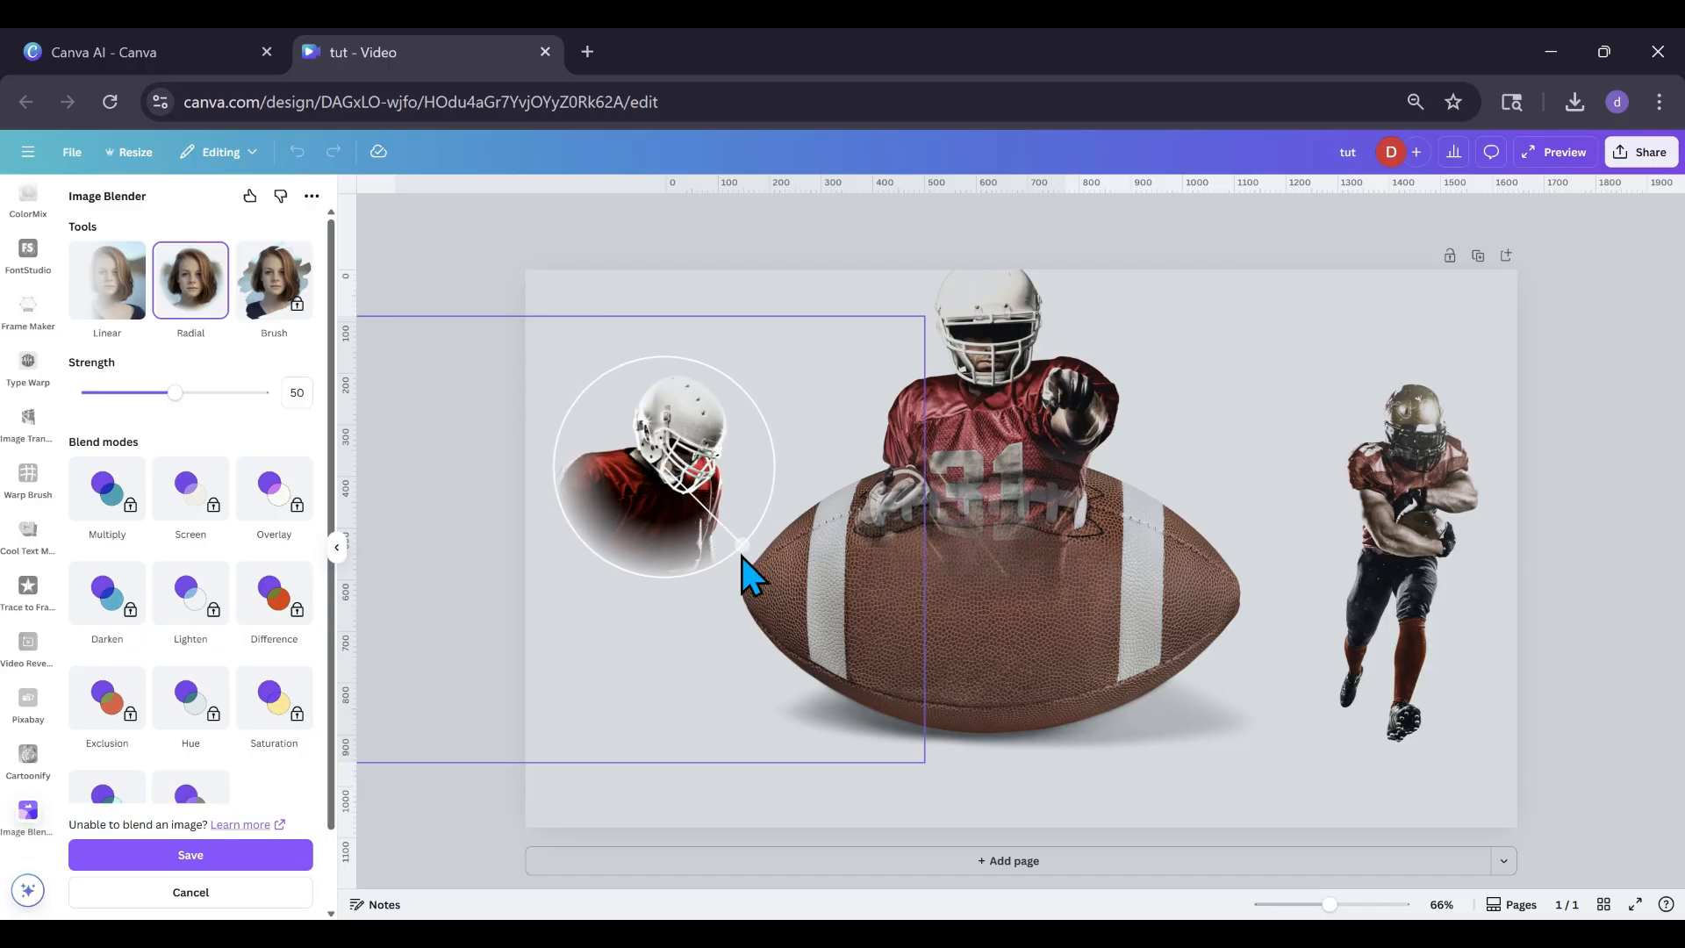
left_click_drag(740, 551, 772, 584)
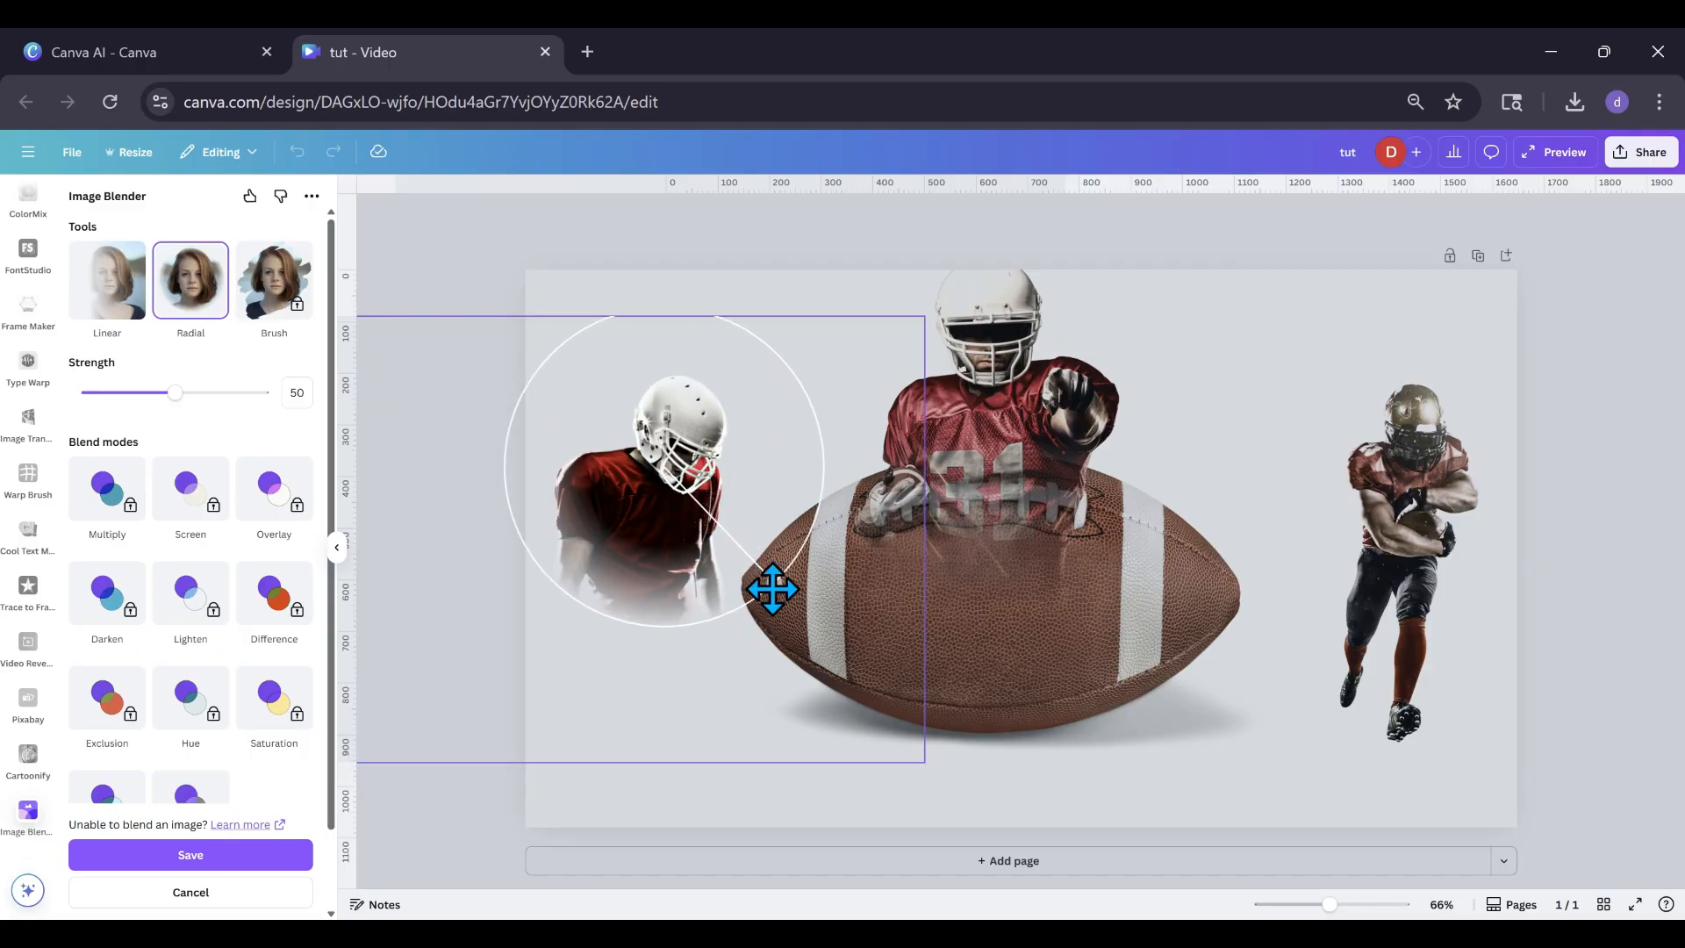
left_click_drag(680, 518, 676, 528)
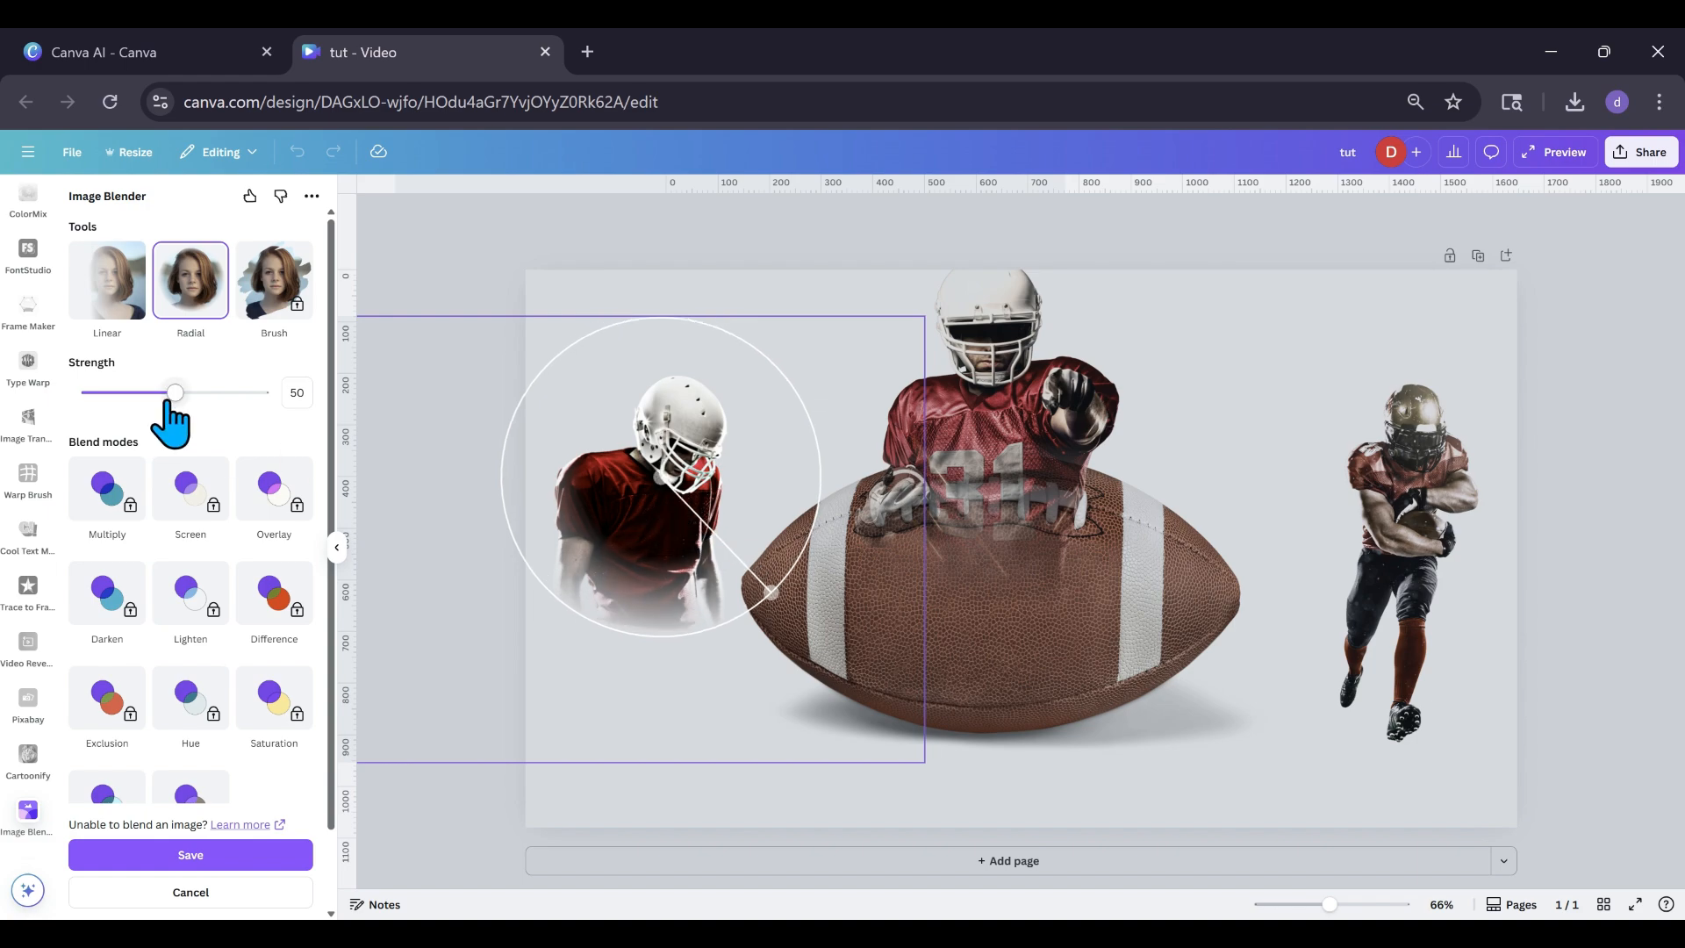
left_click_drag(175, 393, 88, 393)
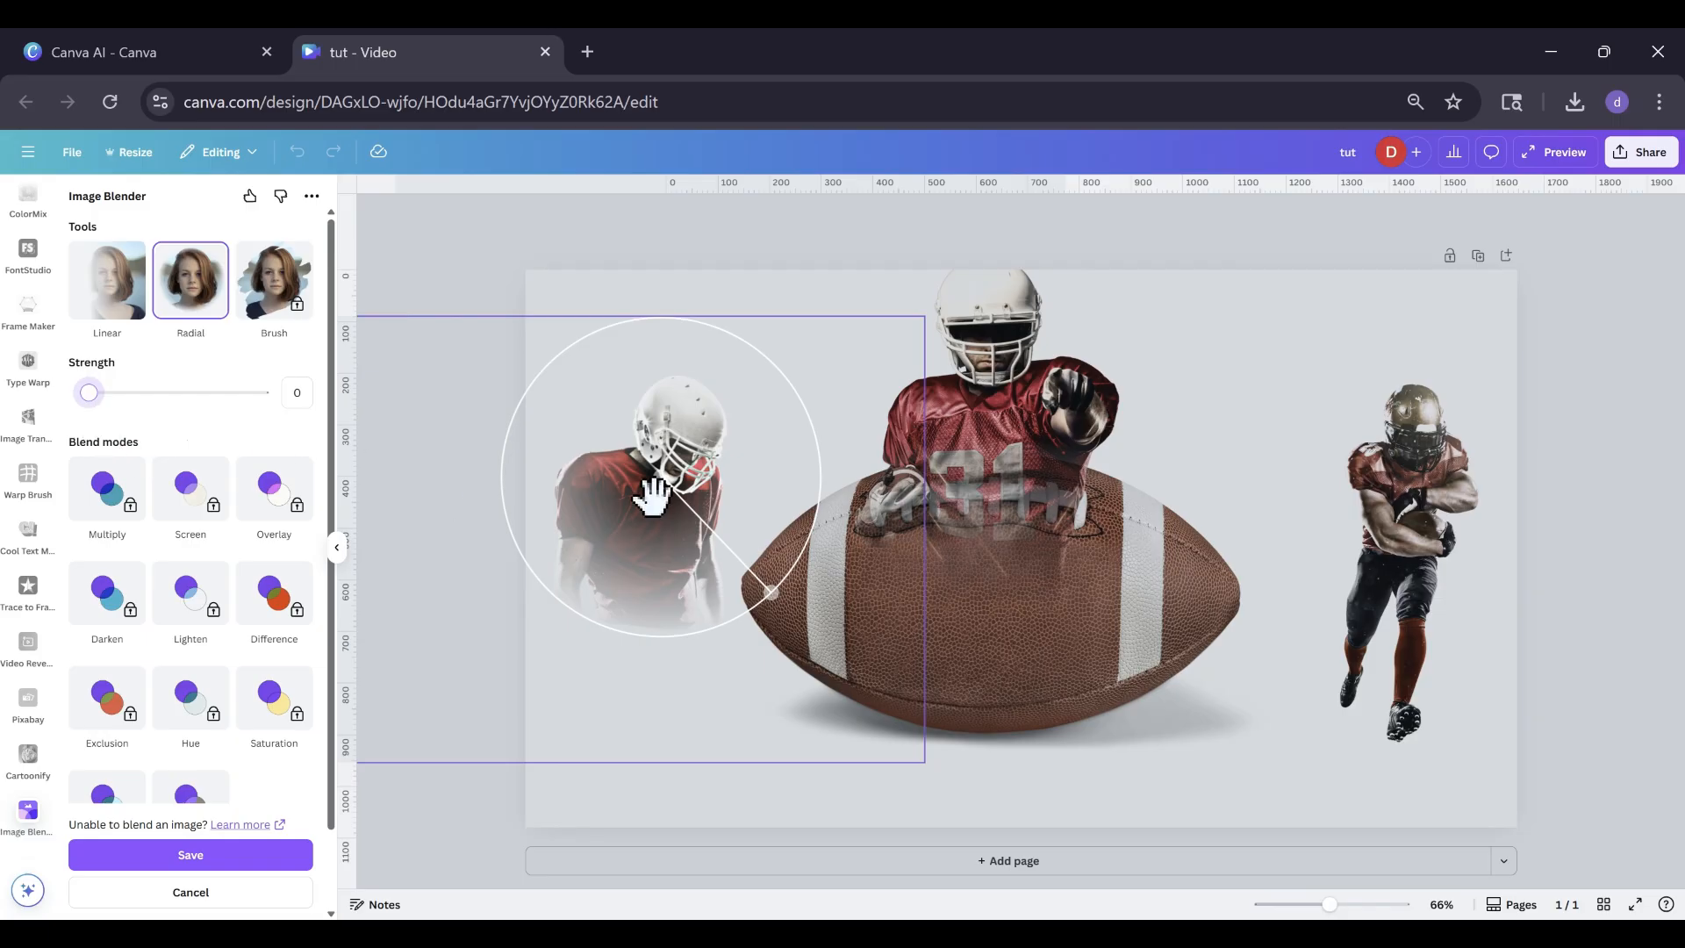
left_click(143, 856)
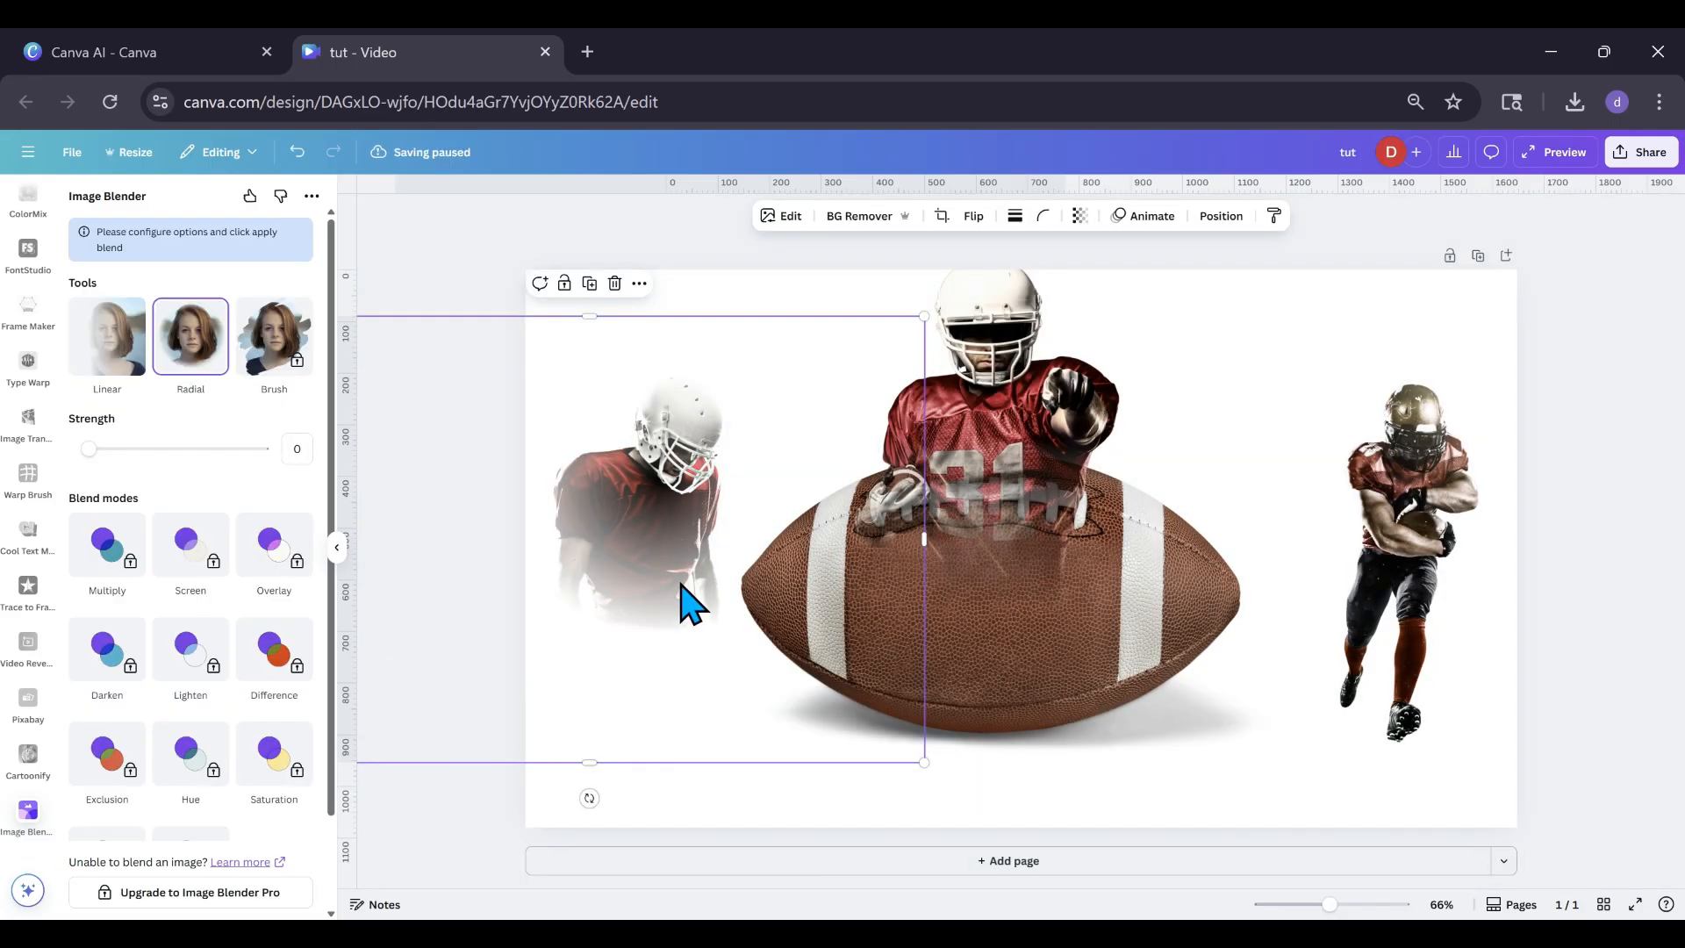
Crop the empty sides of the head-down player's image and place it up and to the left of the football.
left_click_drag(692, 604, 819, 583)
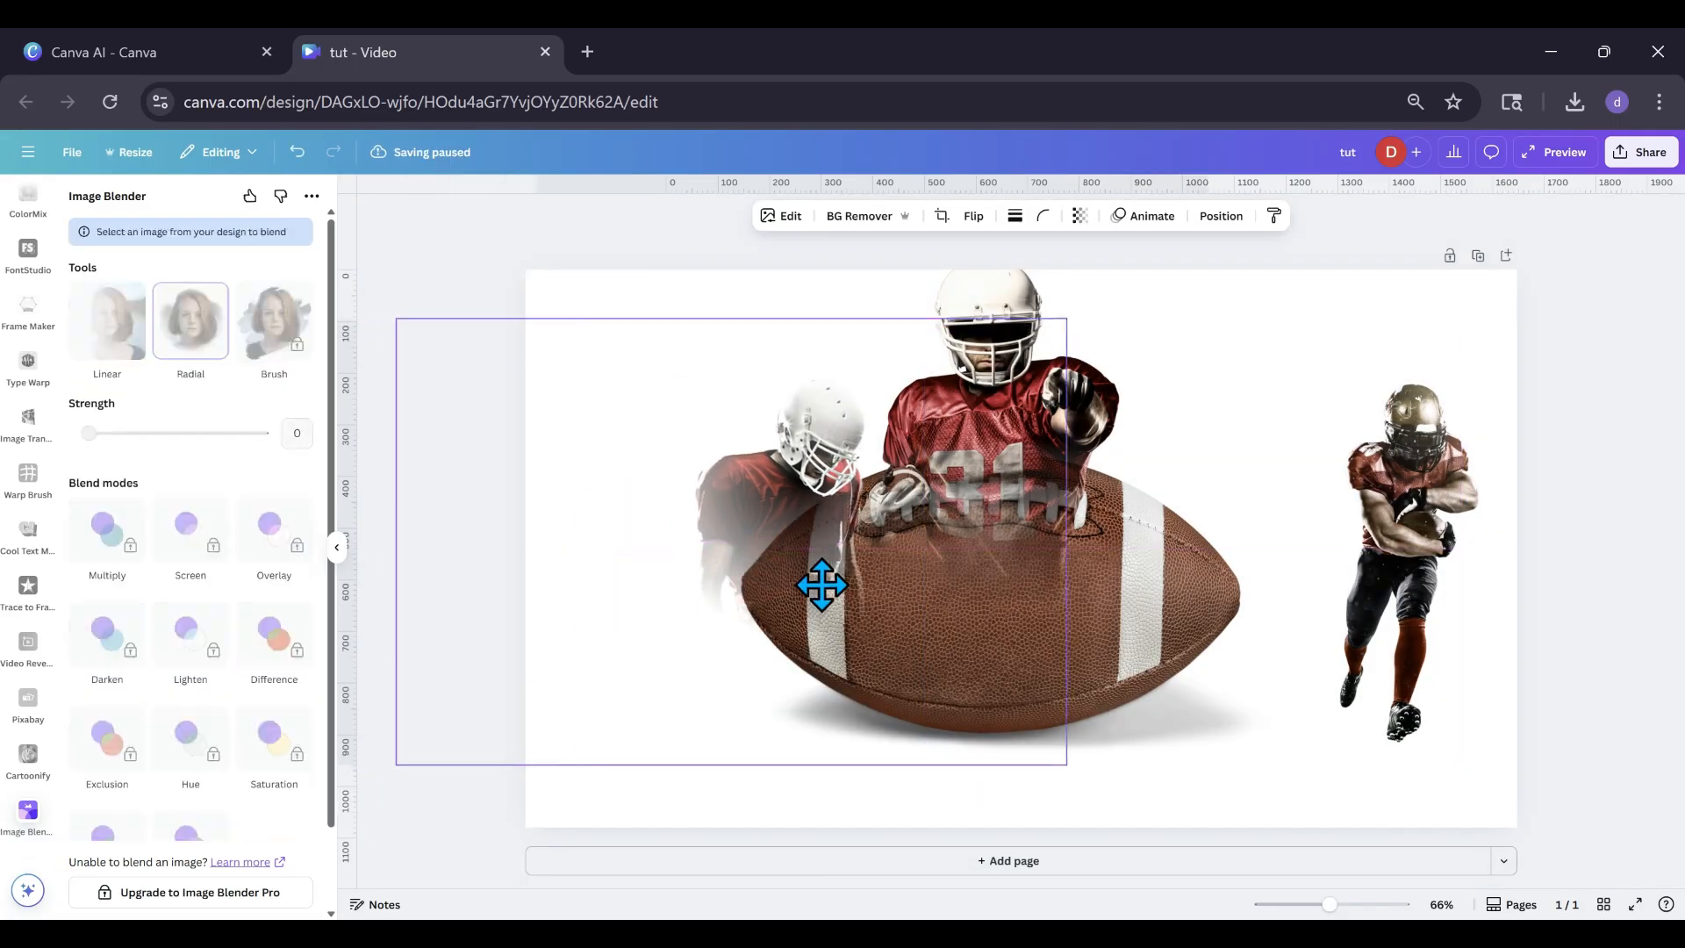
left_click_drag(407, 562, 607, 553)
left_click_drag(1065, 543, 892, 544)
left_click_drag(753, 549, 648, 494)
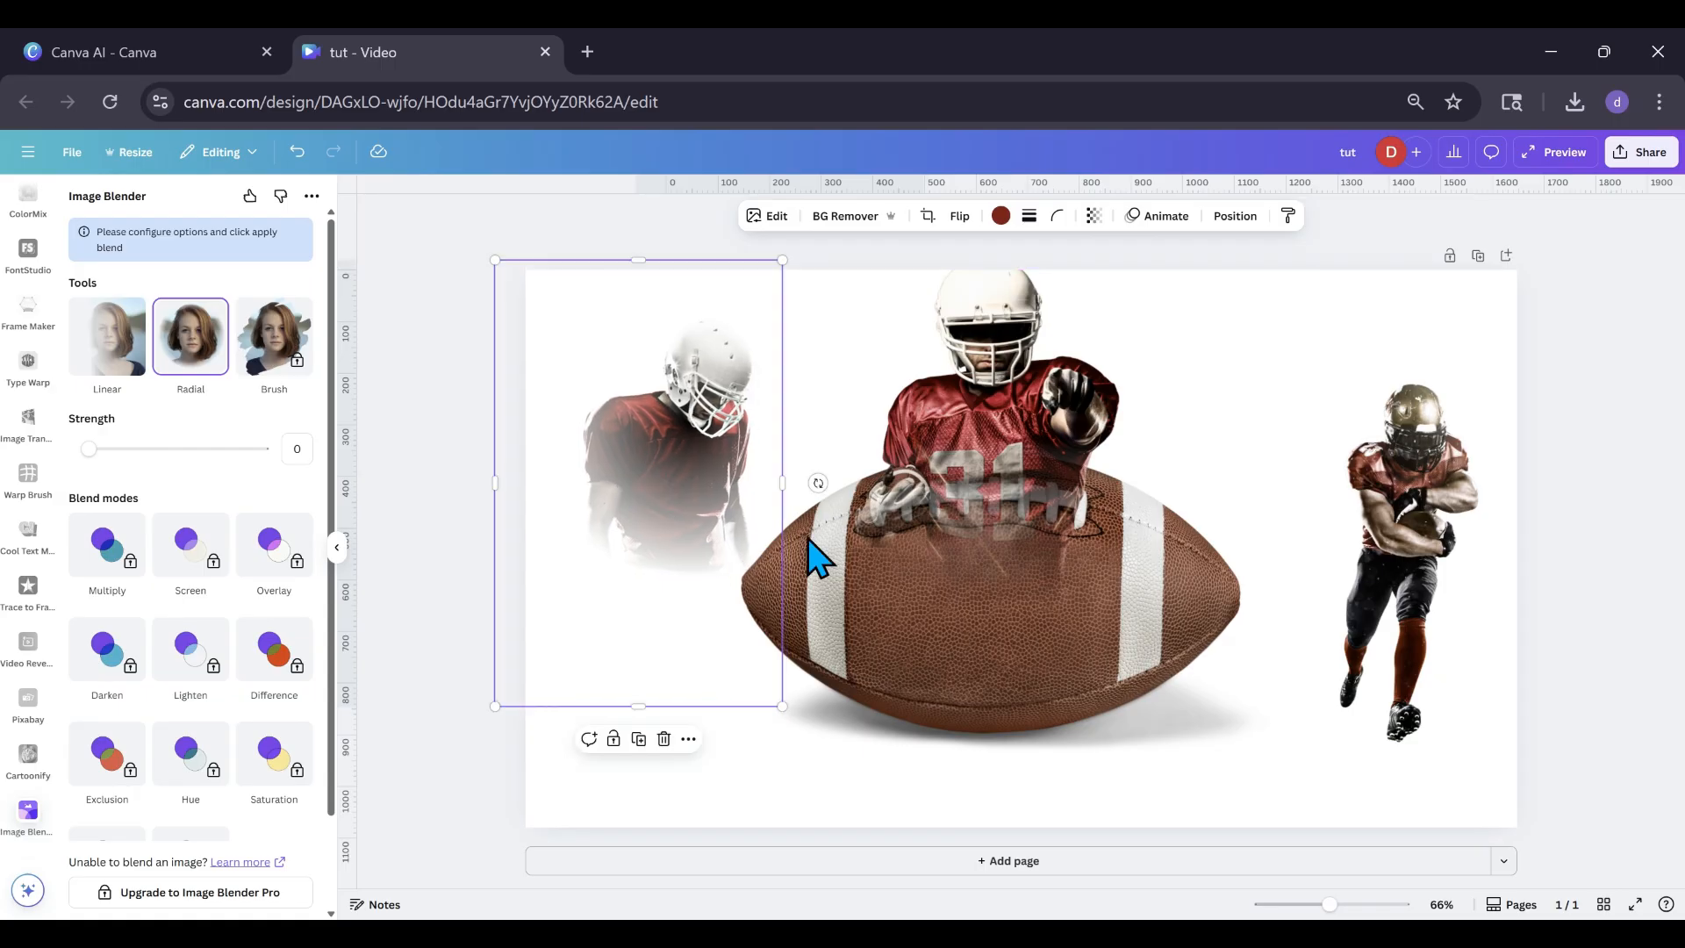
Nudge the running player slightly inward and apply a Radial blend at strength 0 around the helmet and upper body.
left_click(1428, 572)
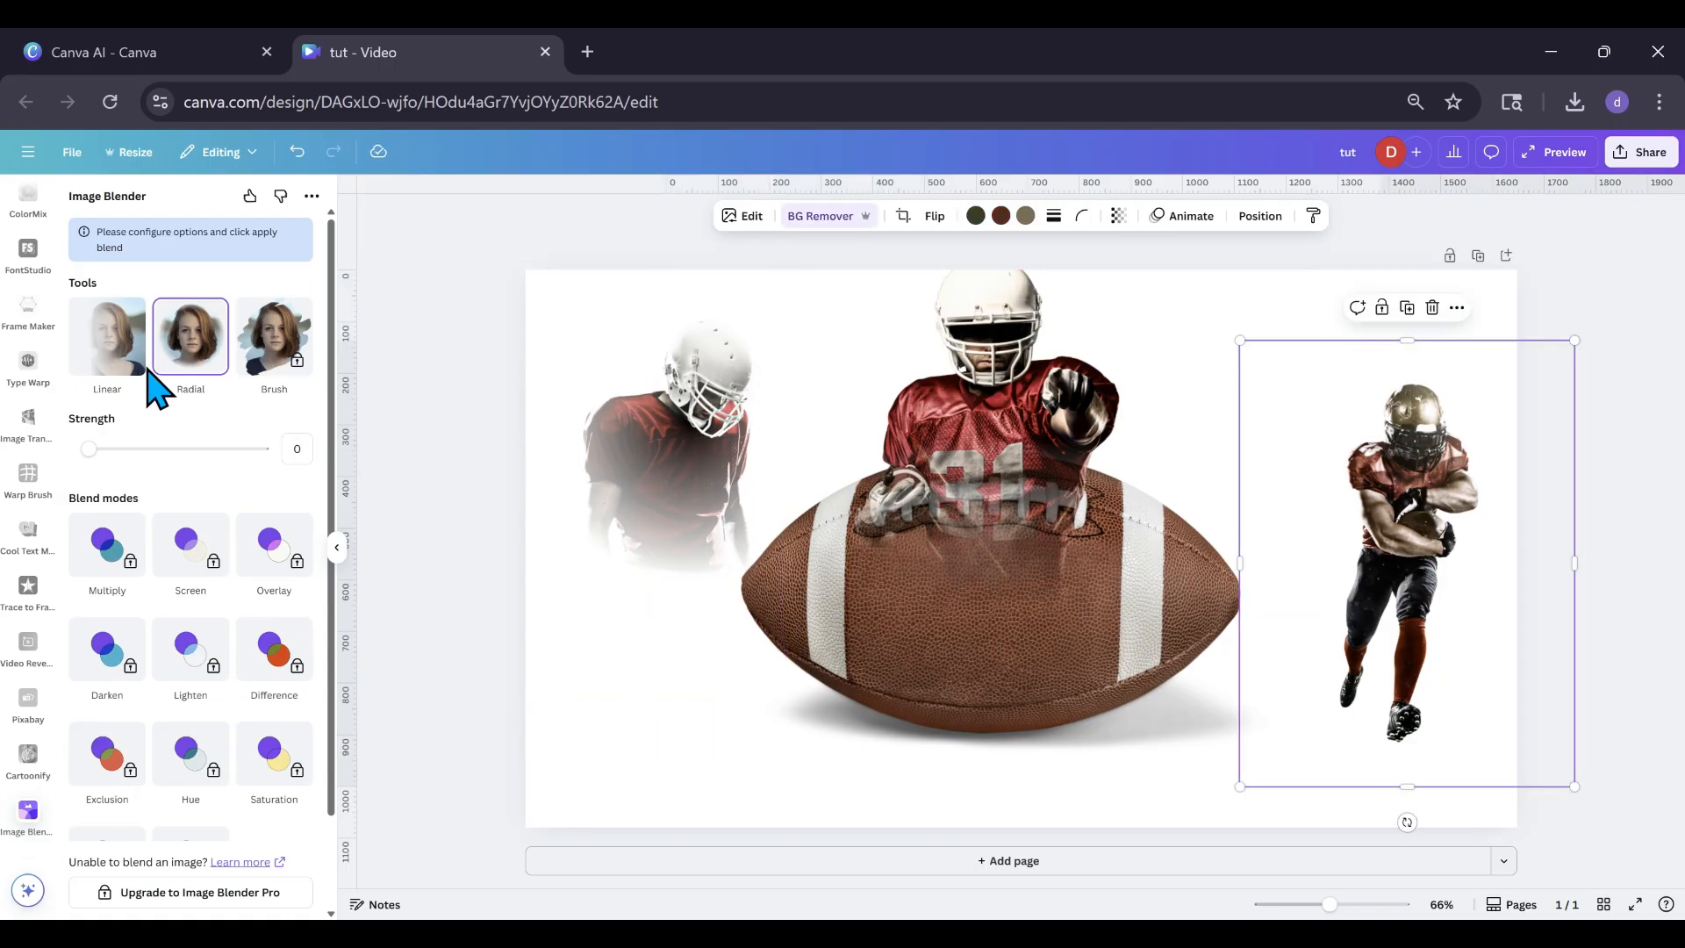
left_click_drag(1335, 549, 1327, 548)
left_click(110, 337)
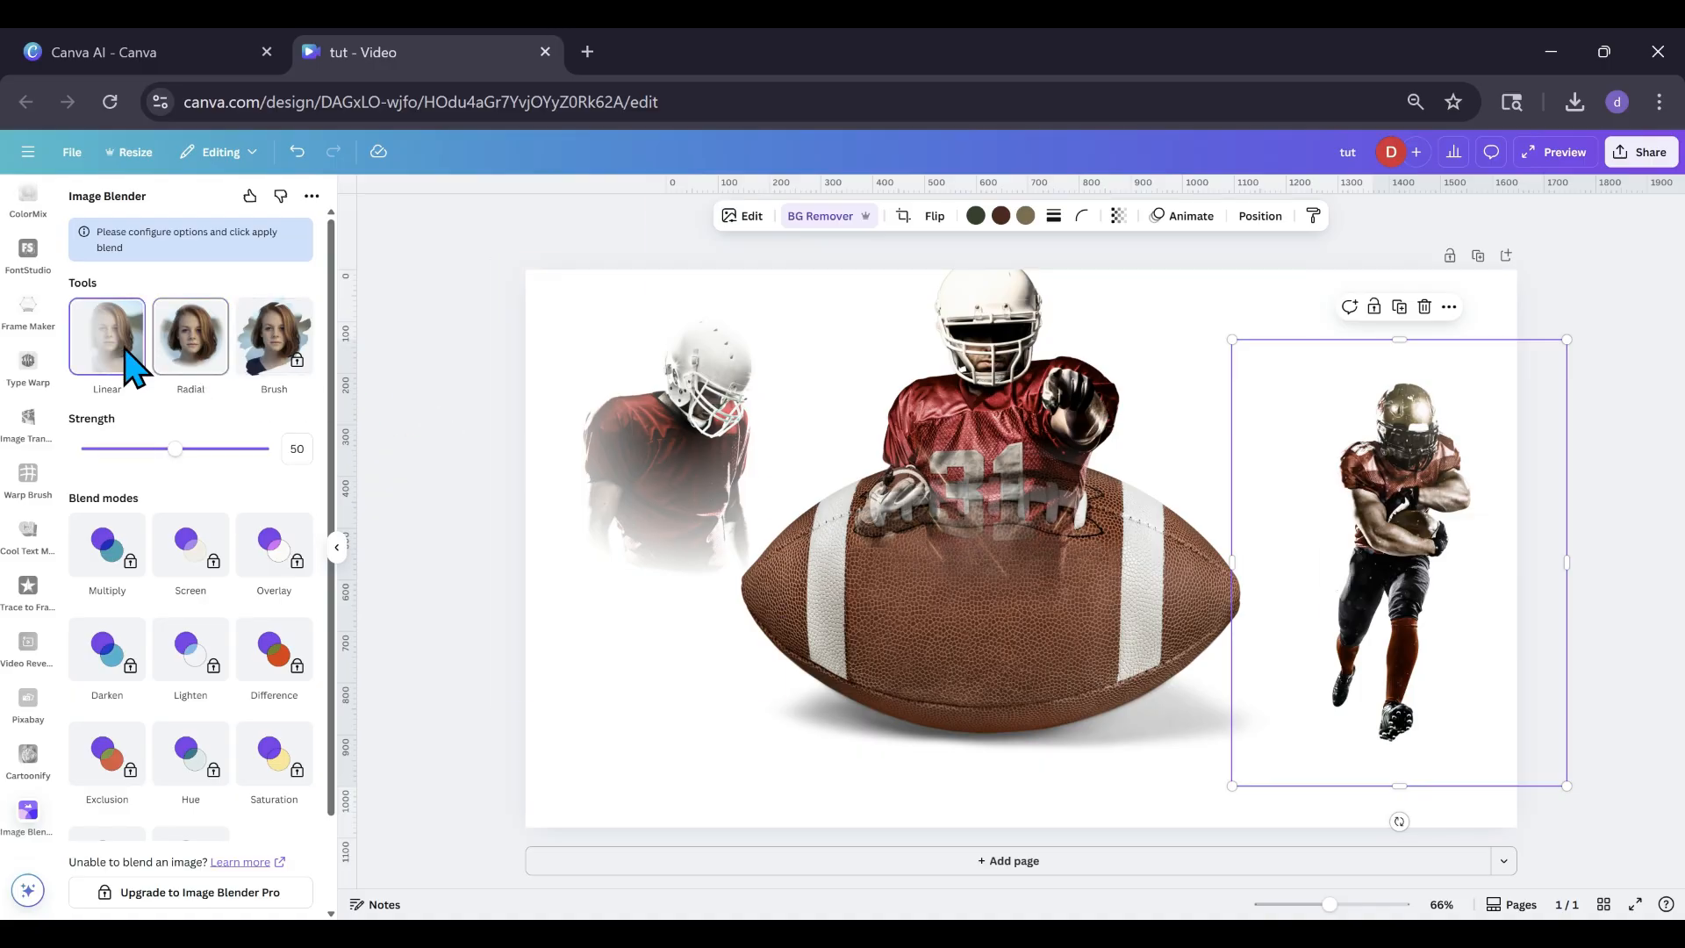
left_click(172, 324)
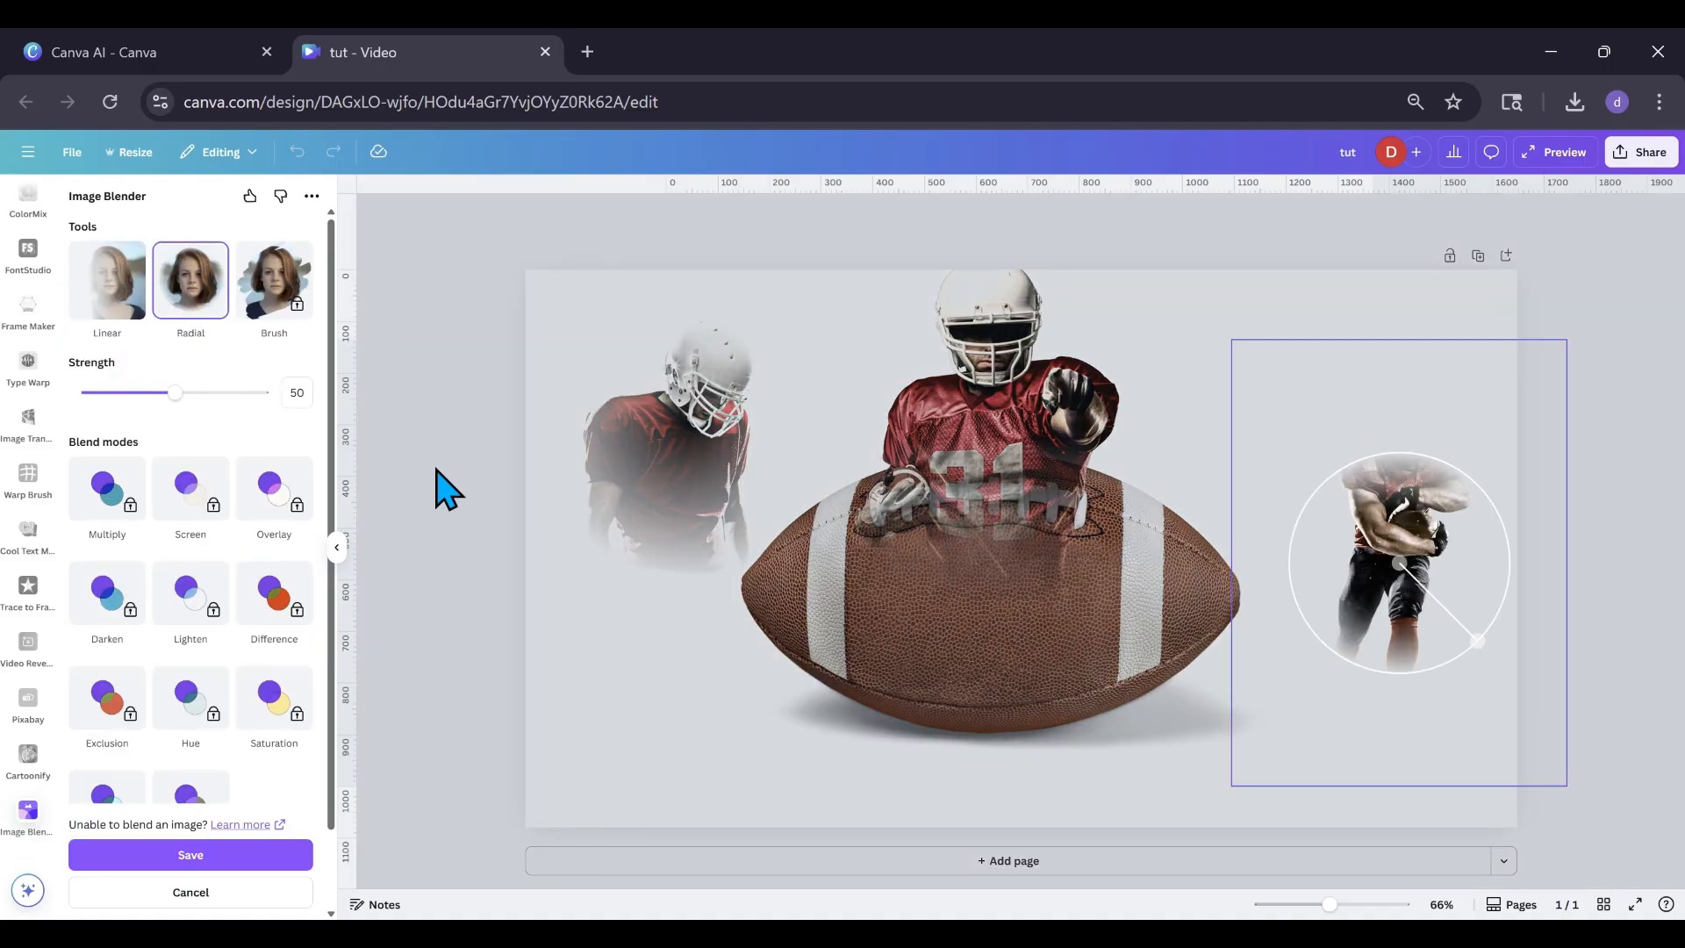
left_click_drag(1404, 587, 1398, 503)
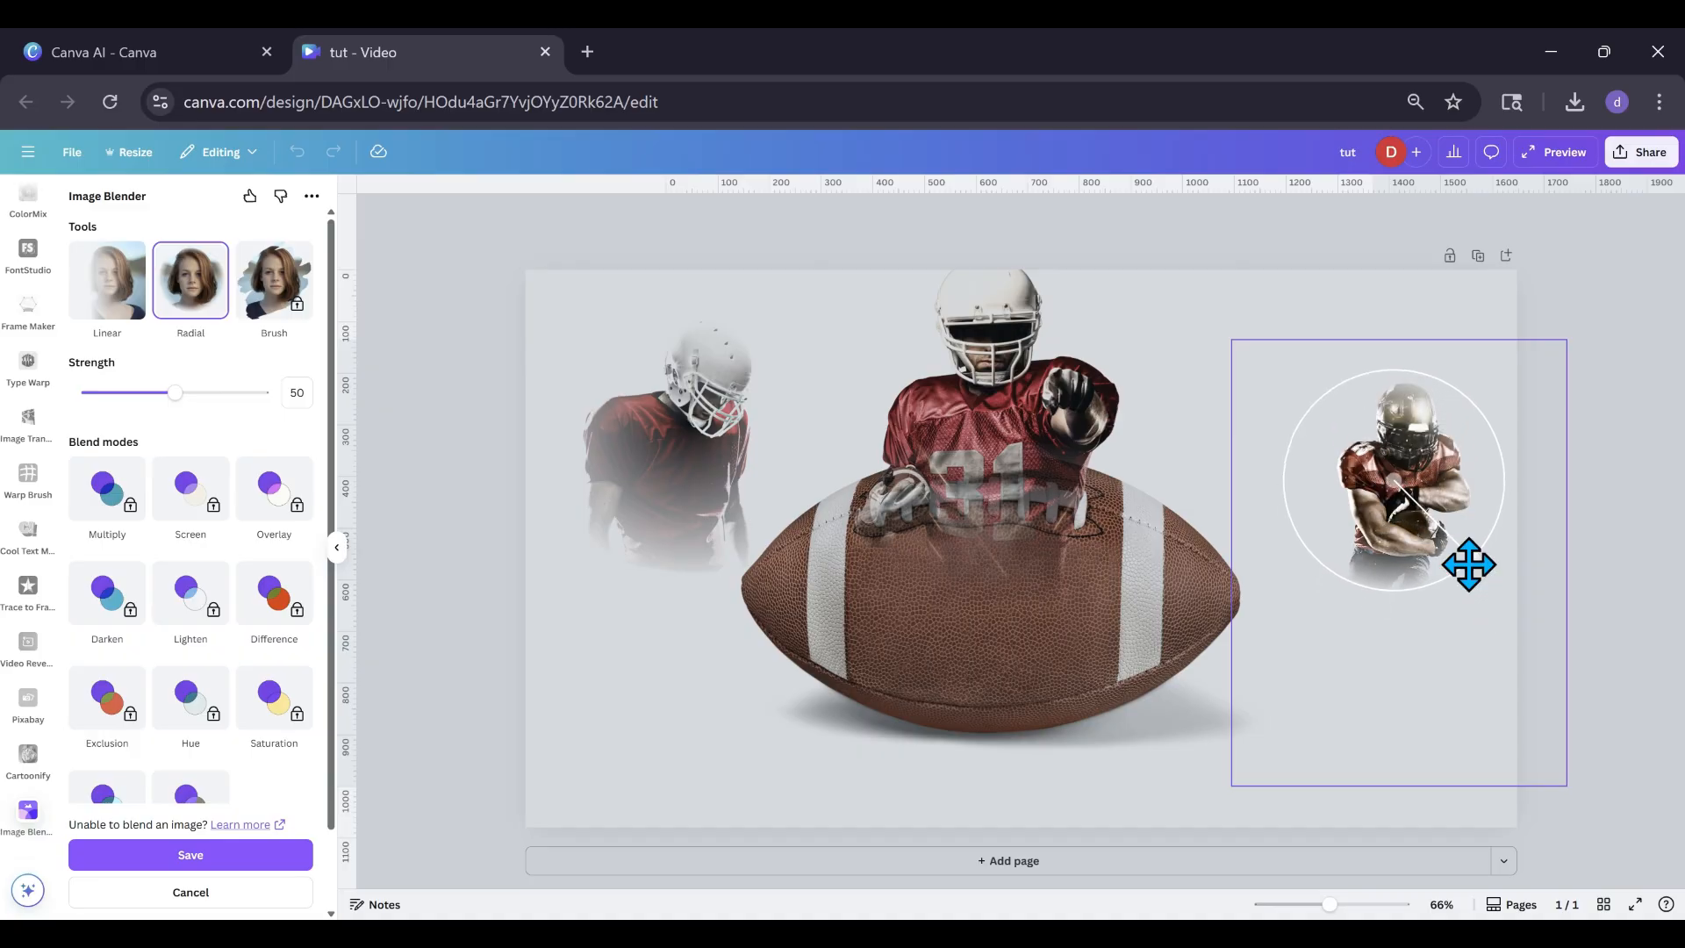
left_click_drag(1468, 564, 1487, 587)
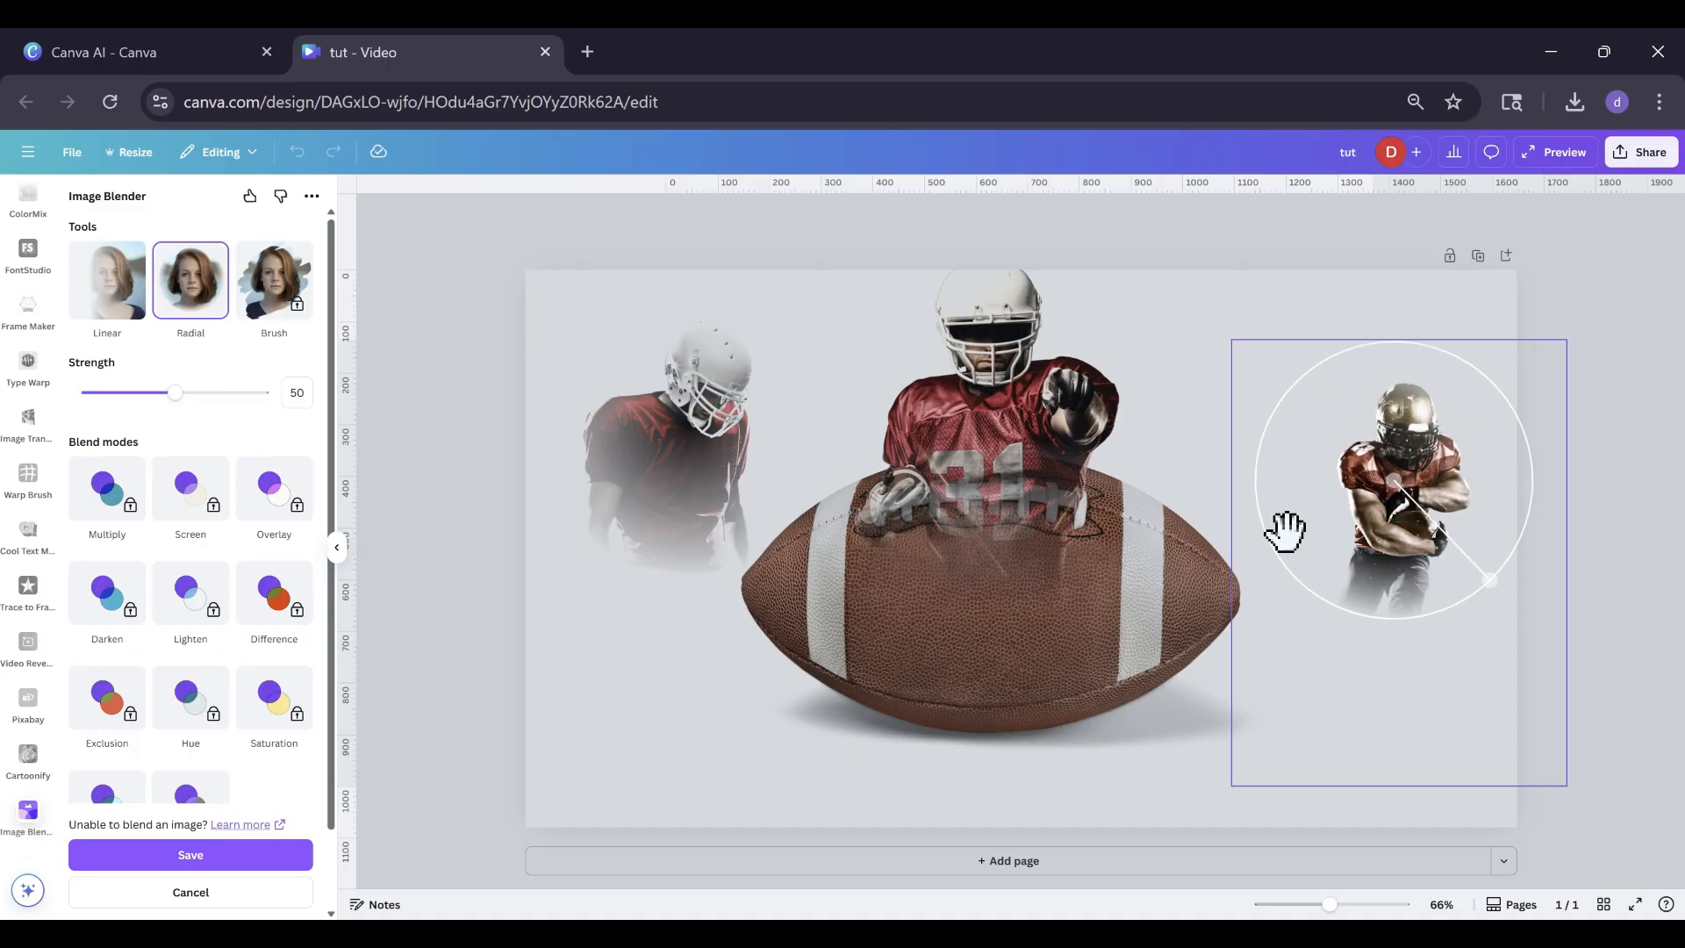
left_click_drag(174, 392, 72, 386)
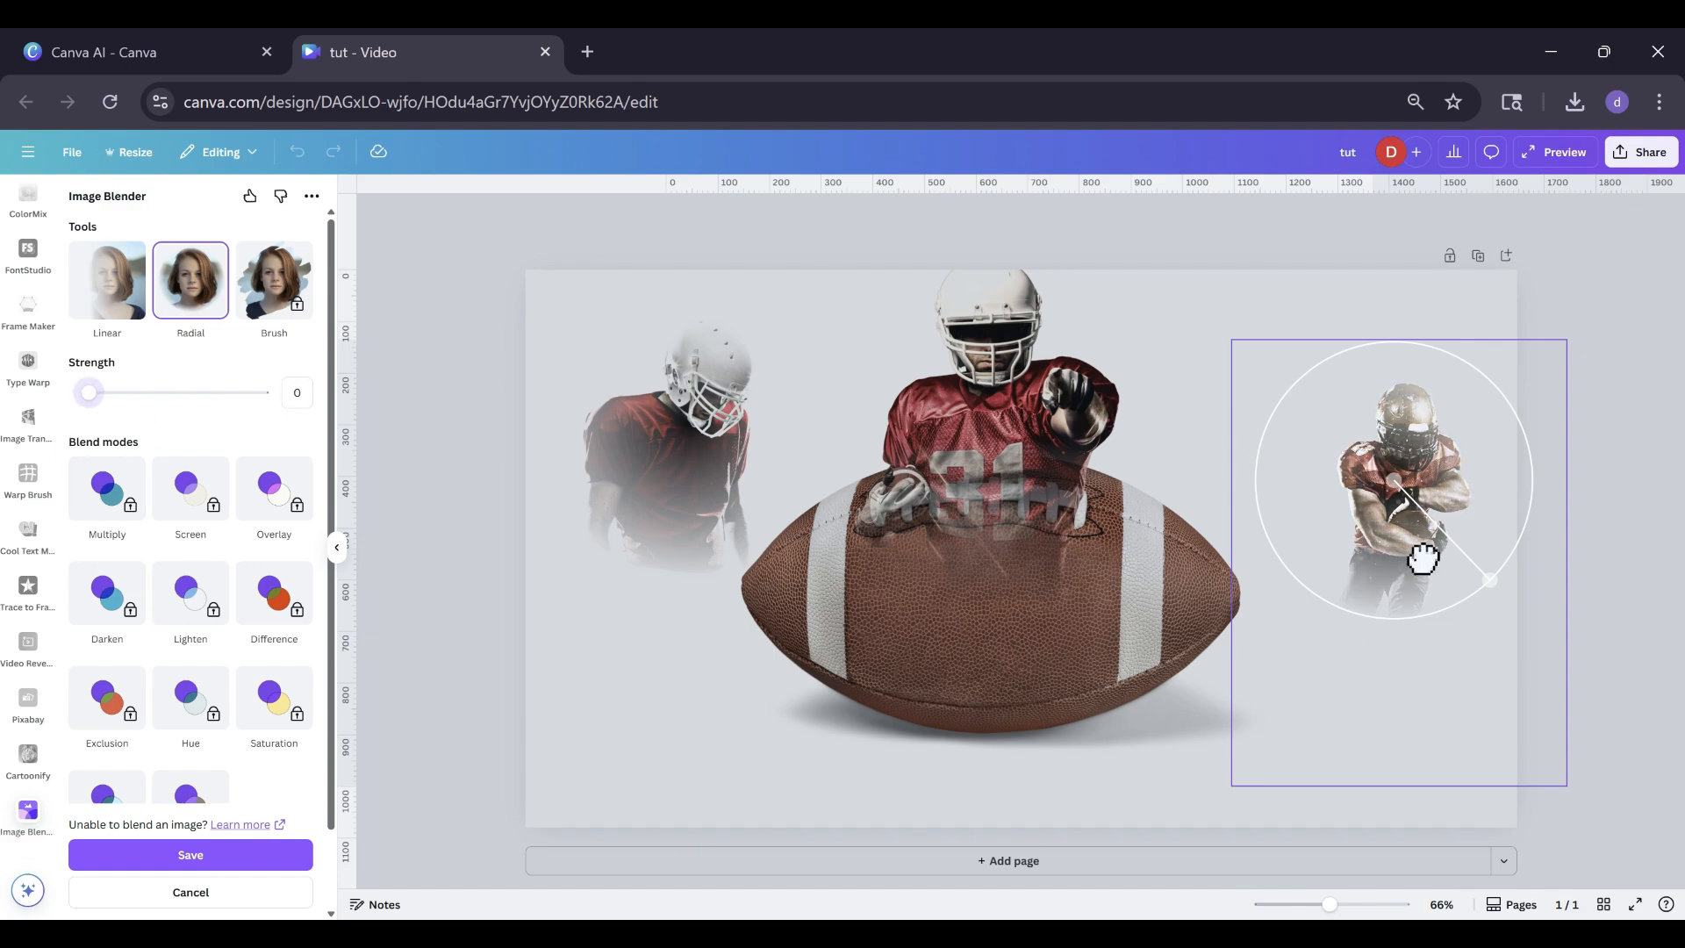
left_click_drag(1423, 559, 1422, 555)
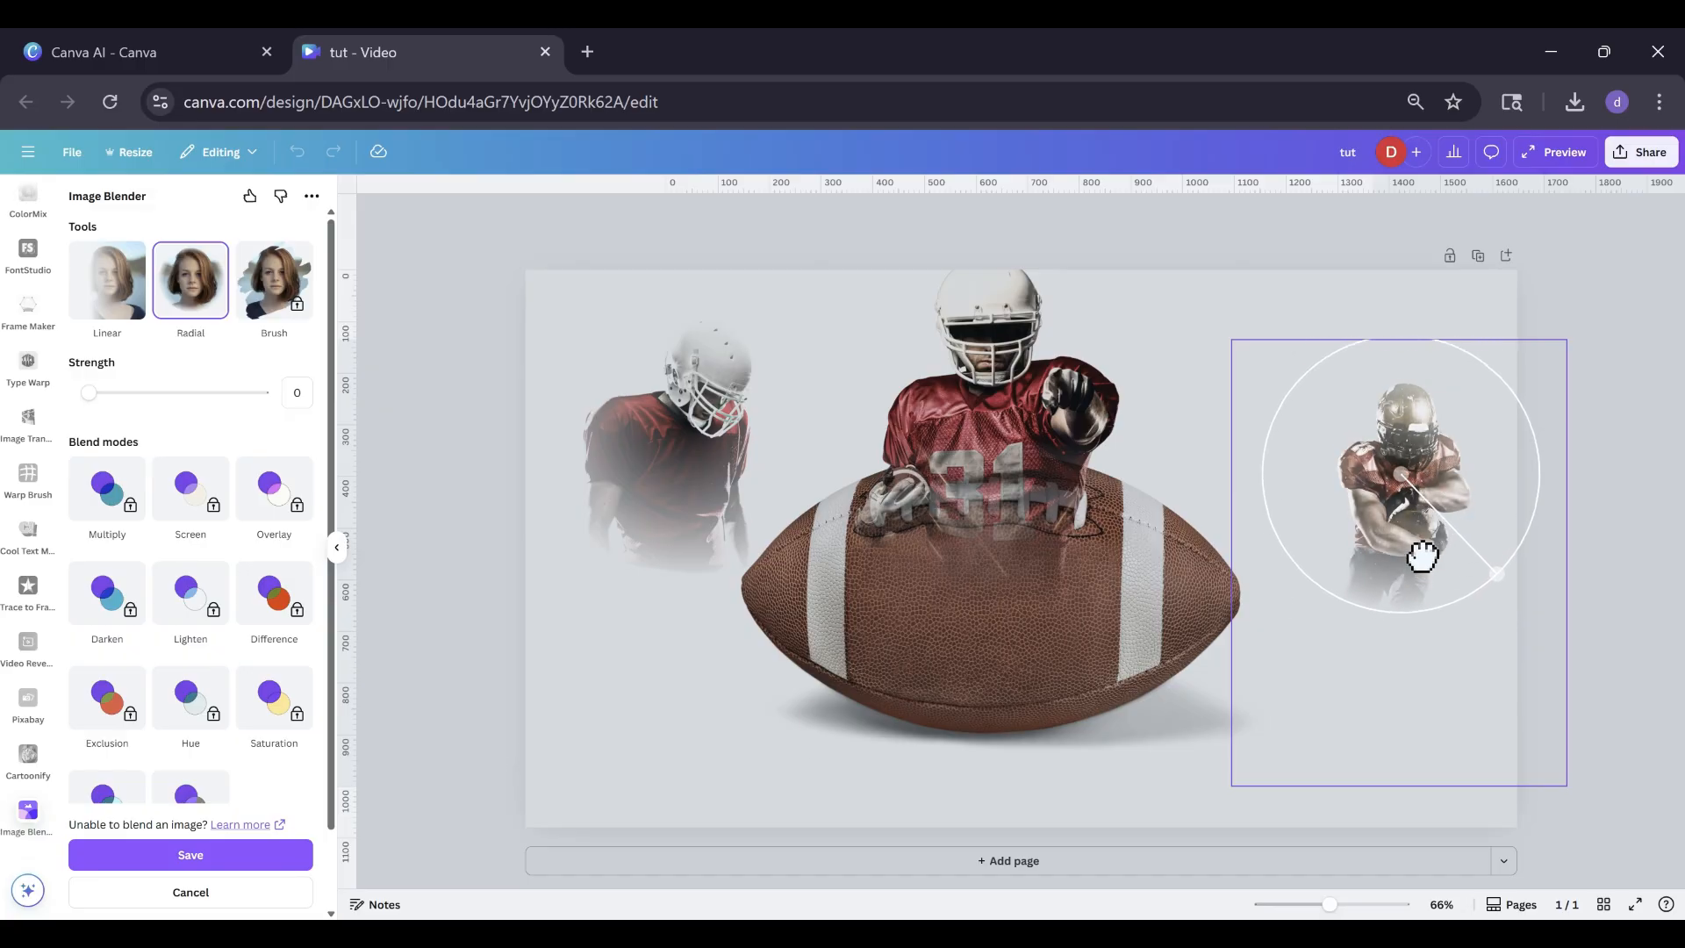
left_click(190, 856)
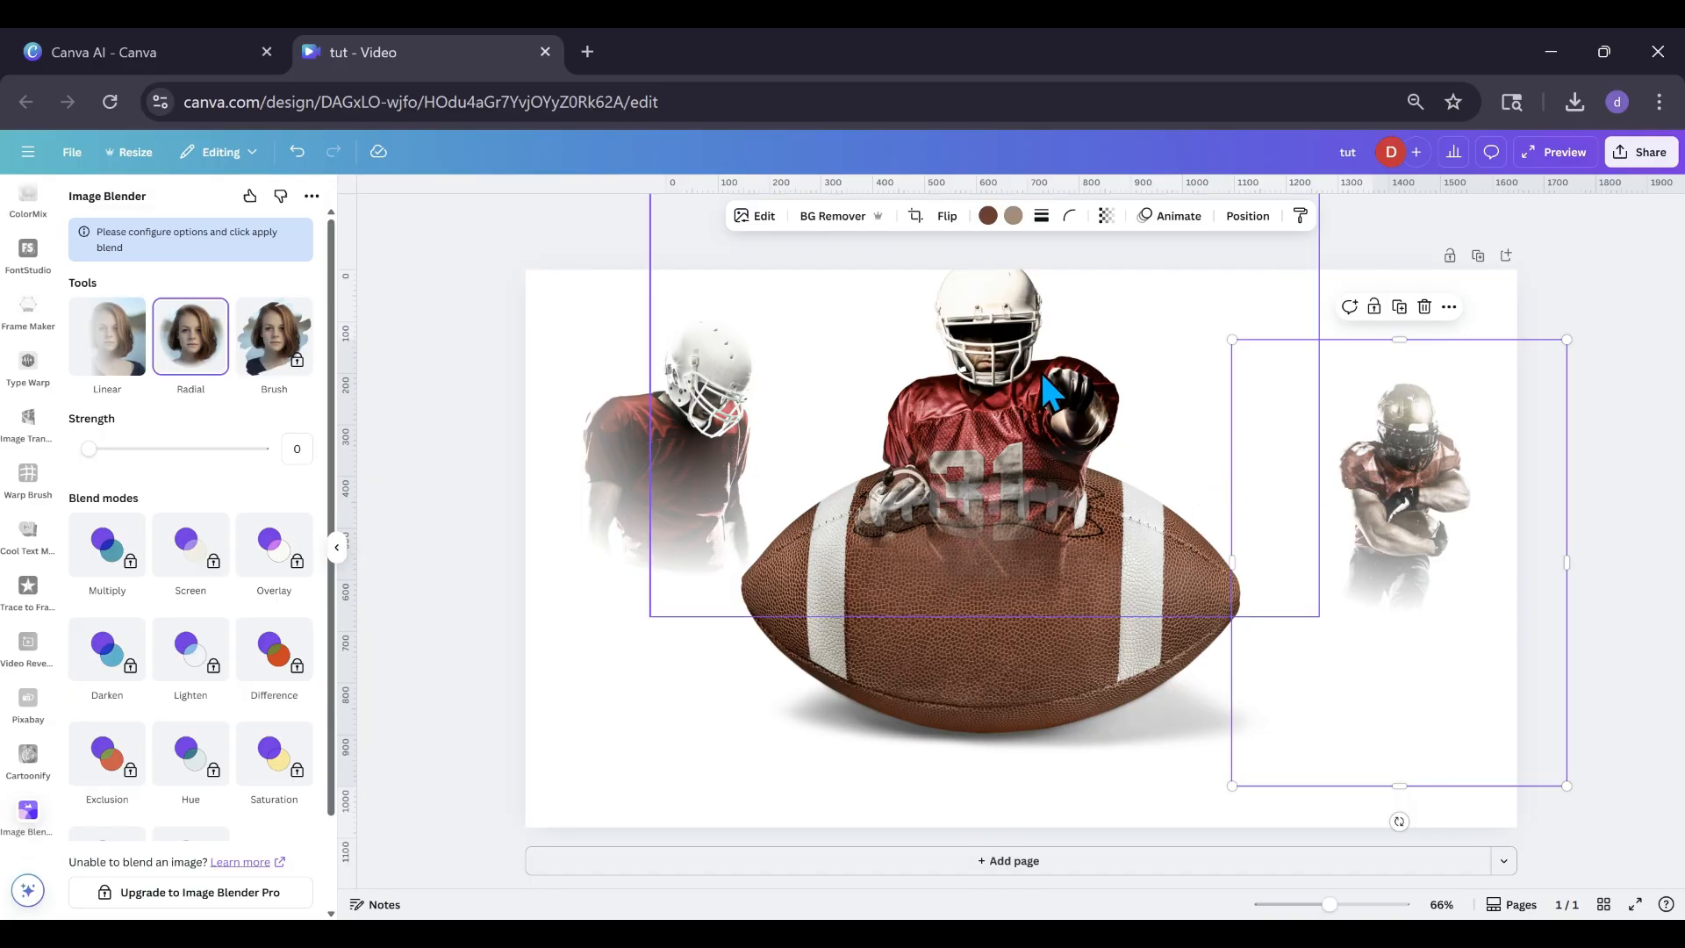
Flip the running player horizontally, shrink the image and place the player over the football's right white stripe.
left_click(947, 216)
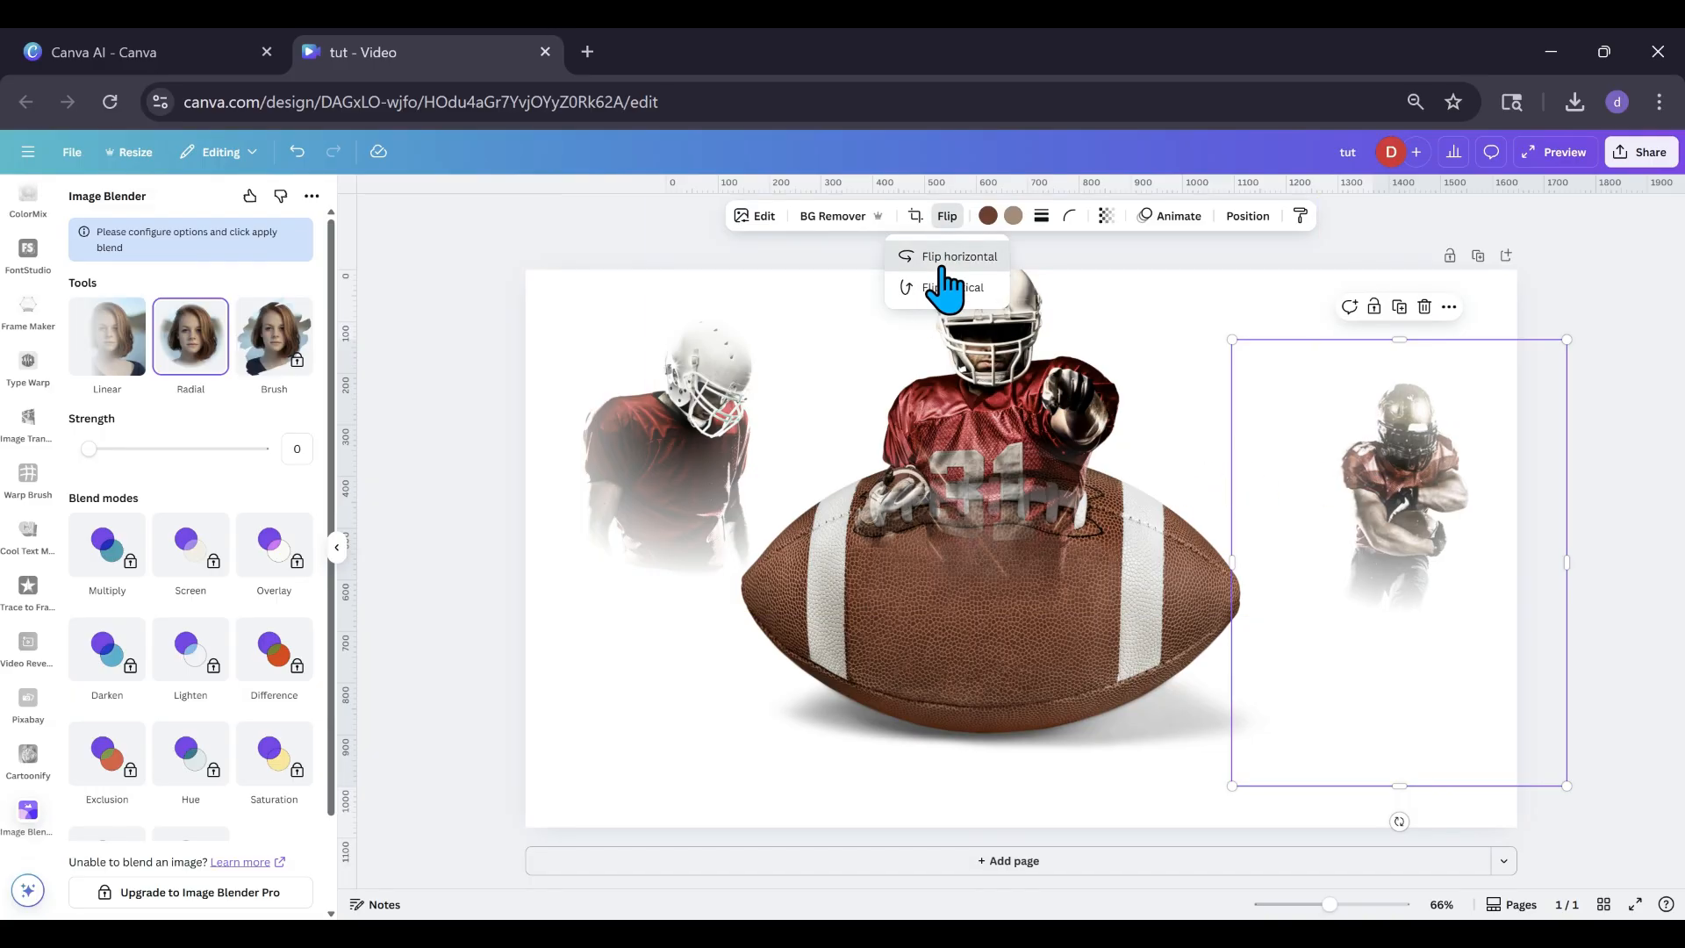
left_click(946, 262)
left_click_drag(1399, 564, 1313, 554)
left_click_drag(1502, 343, 1408, 465)
left_click_drag(1306, 565, 1194, 554)
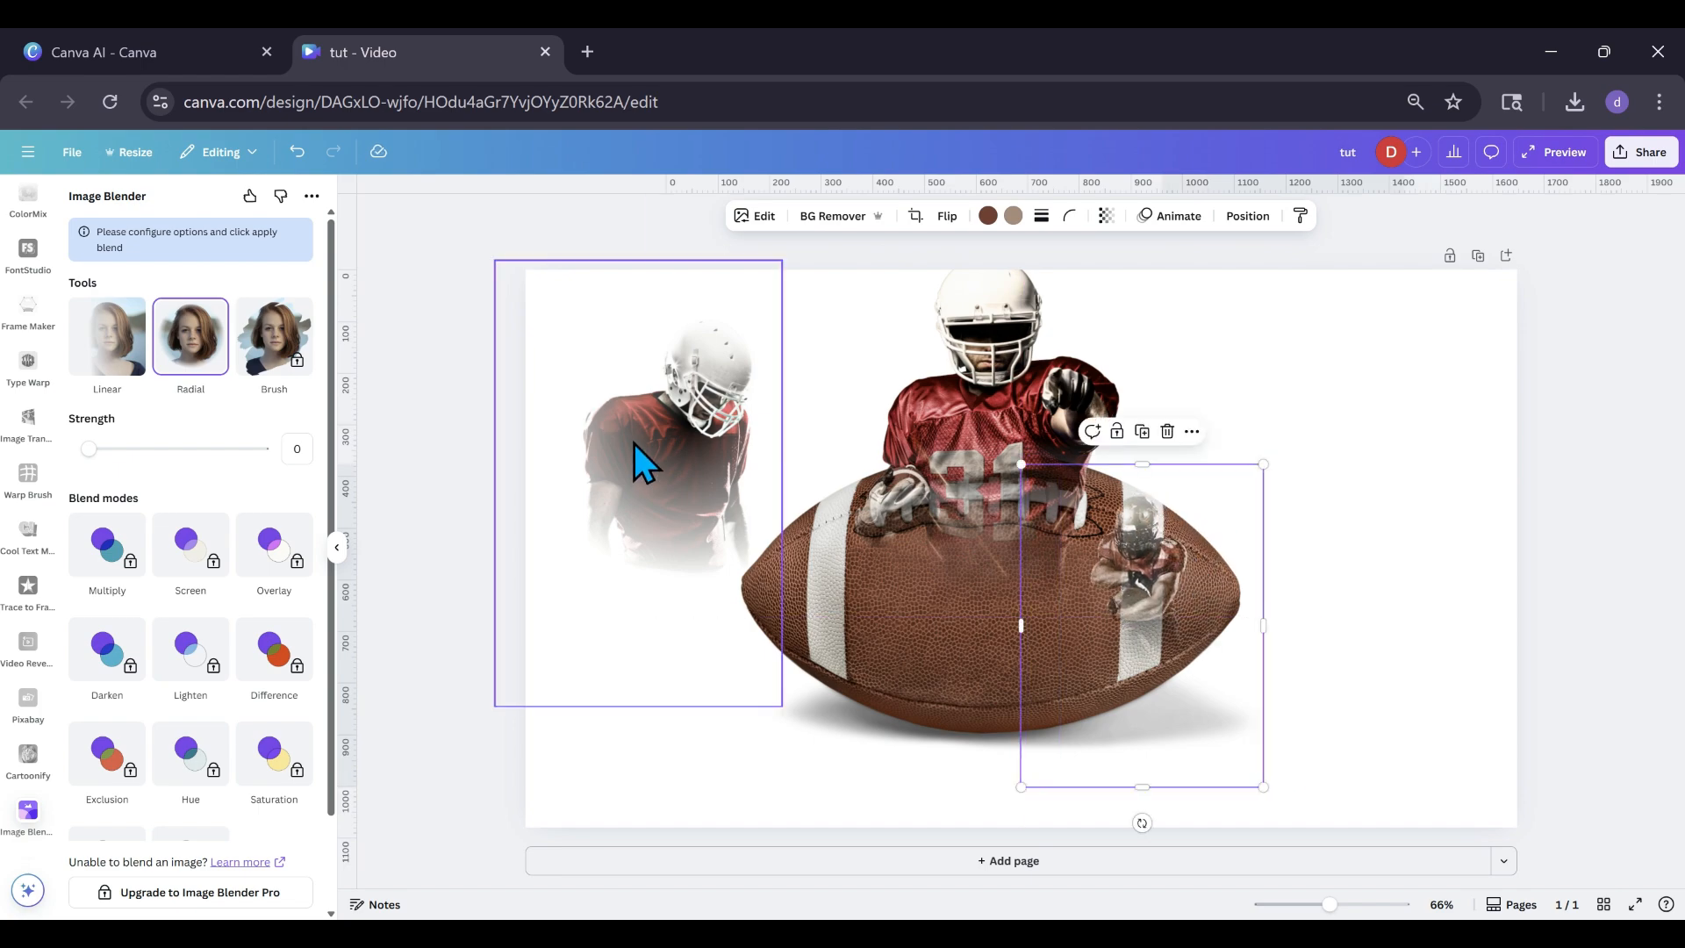
Shrink the head-down player's image and place the player over the football's left white stripe.
left_click_drag(634, 444, 639, 456)
left_click_drag(786, 270, 693, 414)
left_click_drag(638, 557, 829, 589)
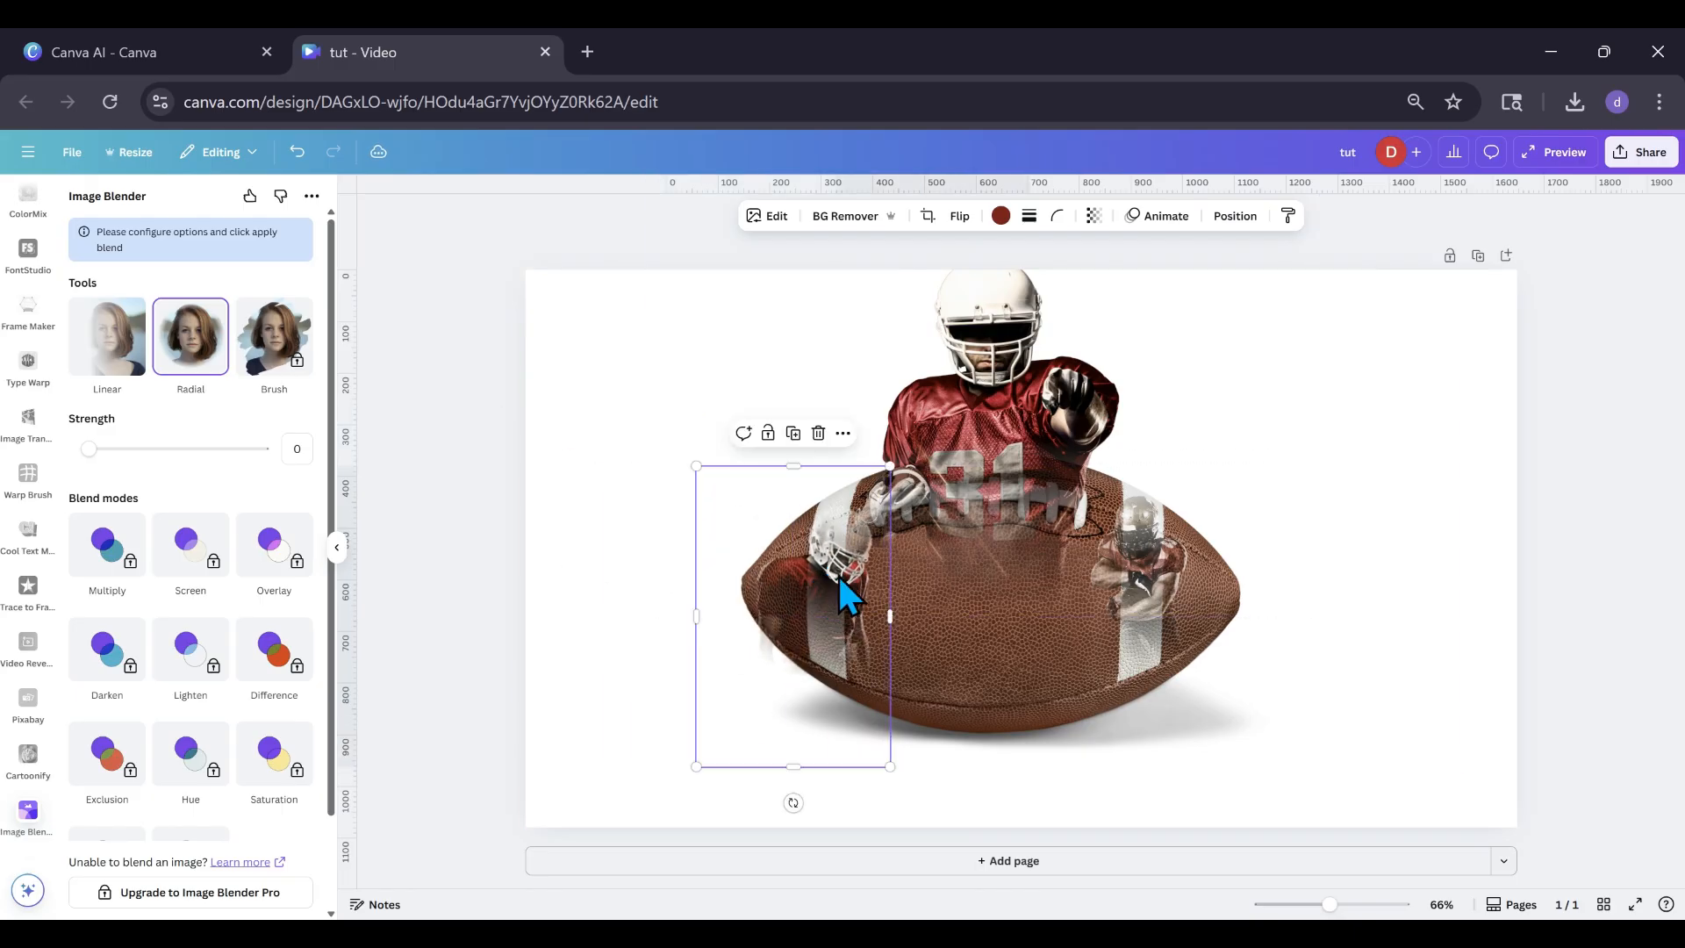
left_click_drag(697, 770, 723, 719)
left_click_drag(847, 603, 841, 602)
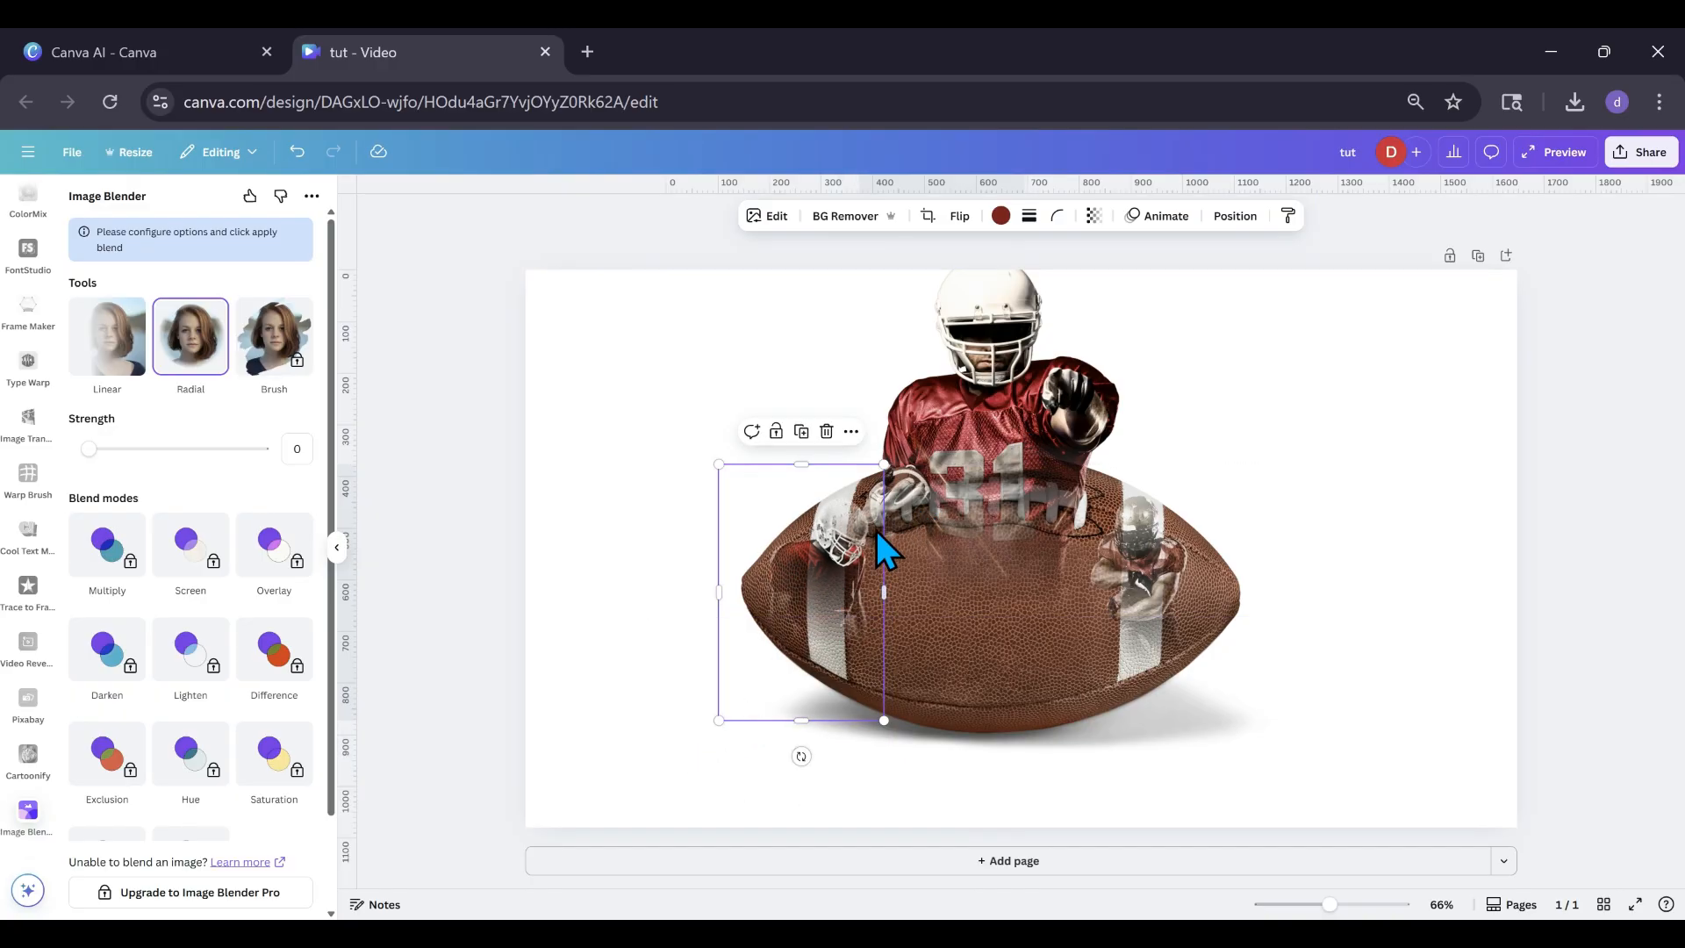
Move the pointing player's layer to the front, above the two smaller players and the football.
left_click(974, 426)
left_click(1247, 215)
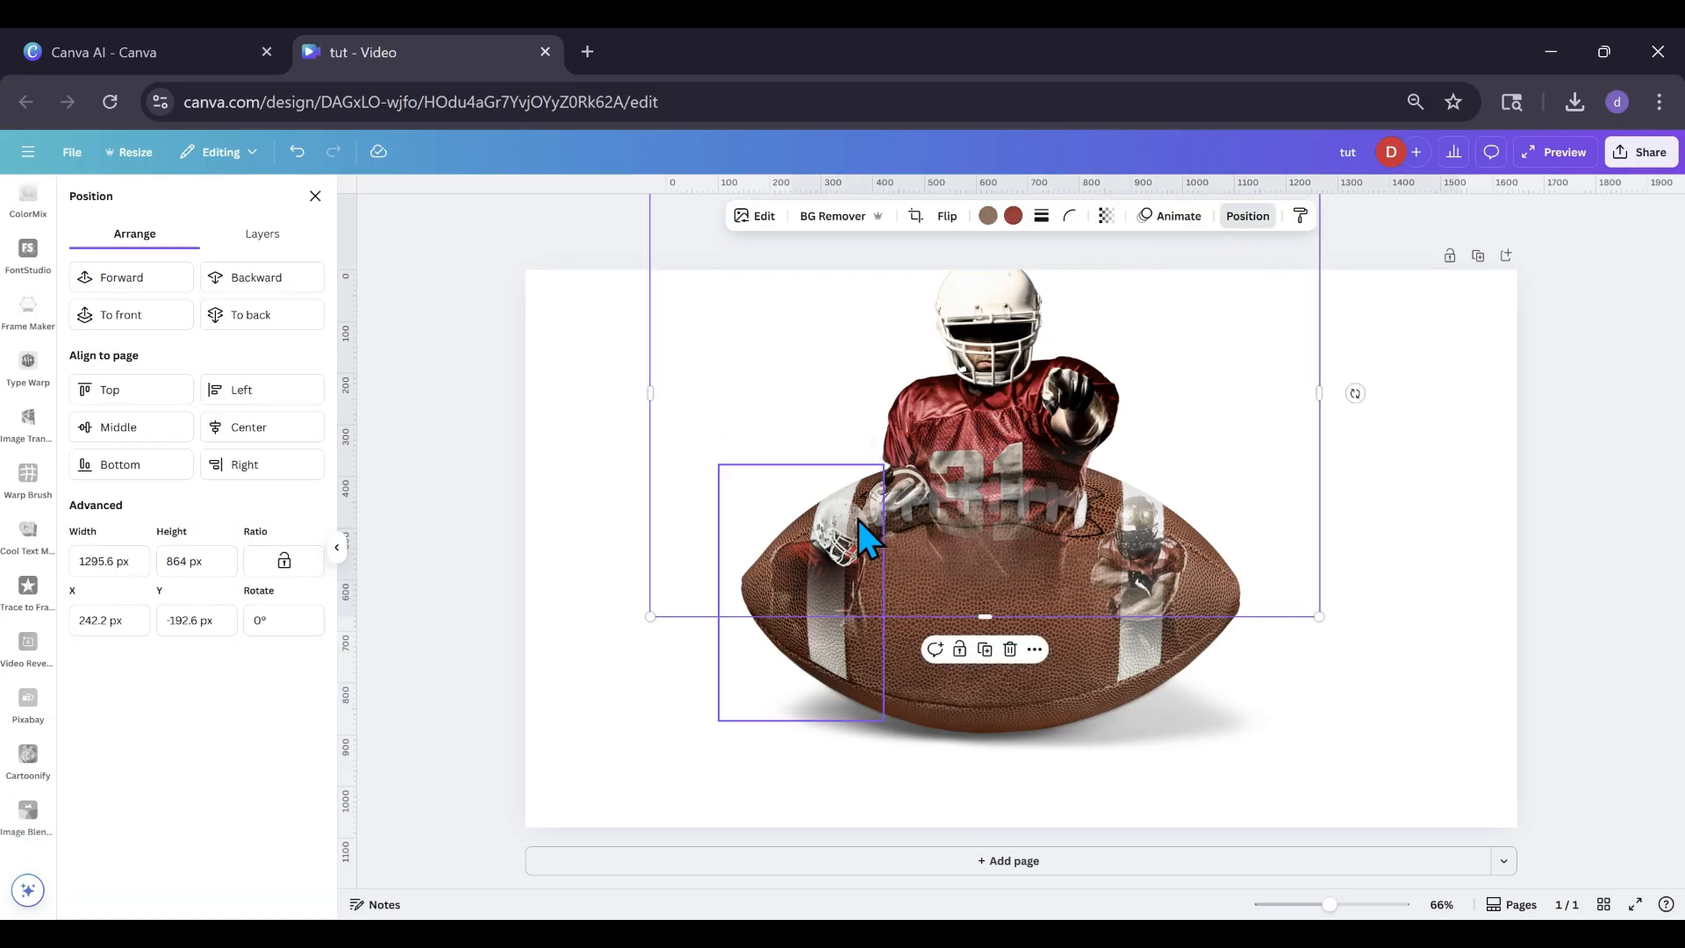
left_click(262, 233)
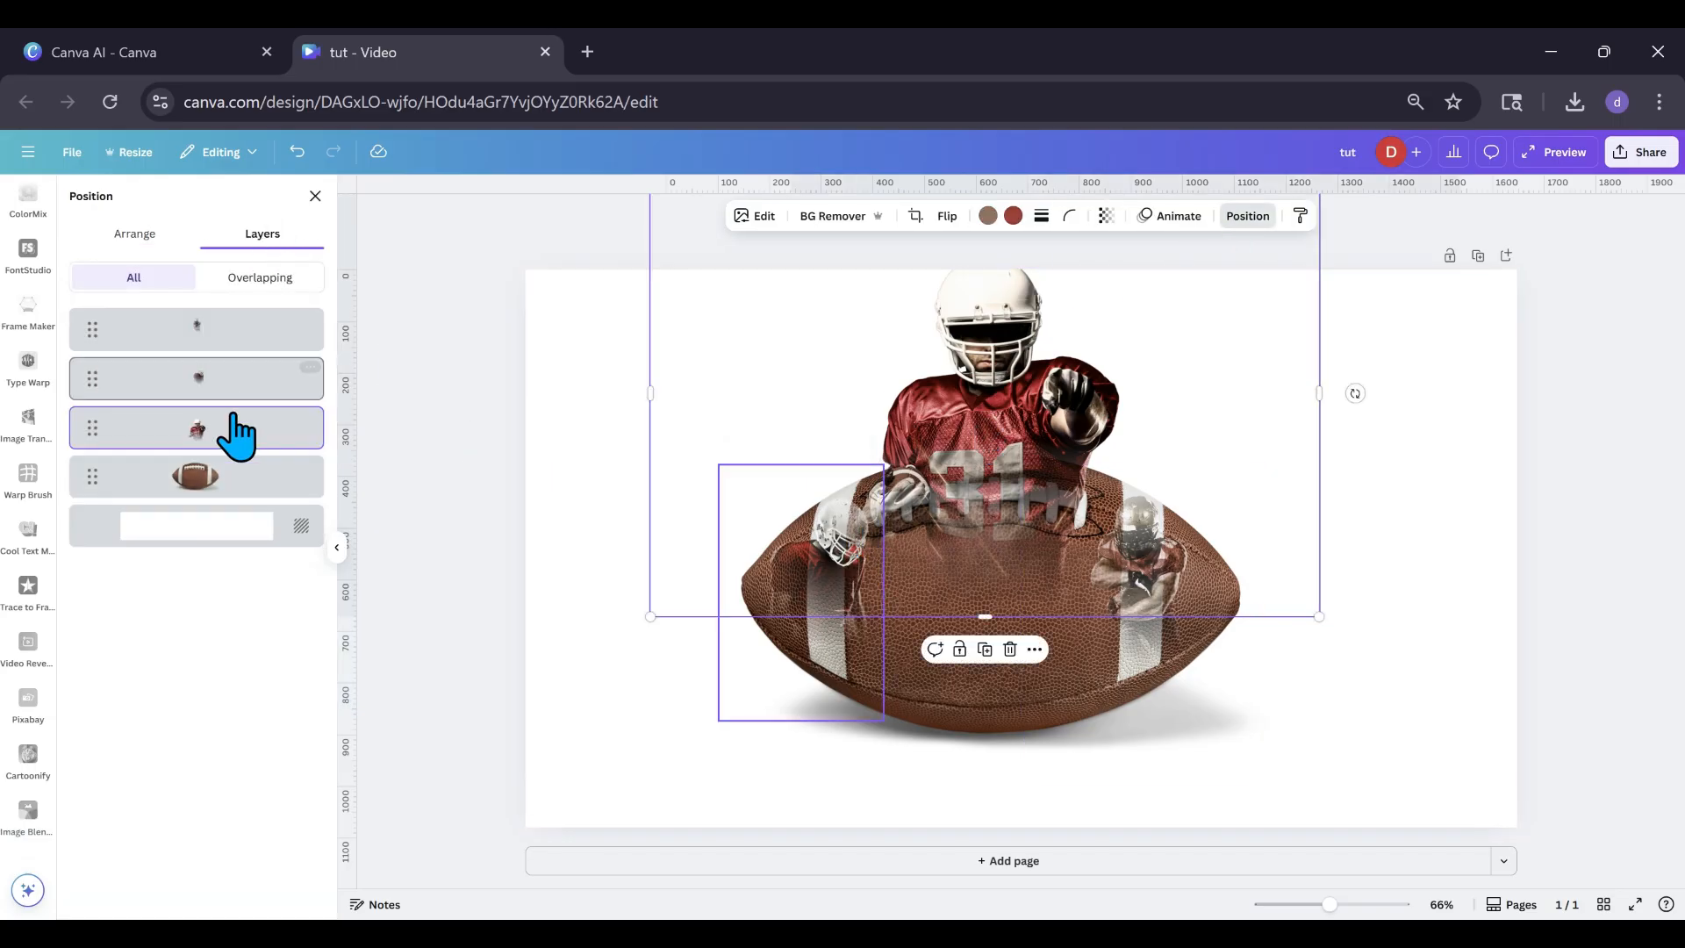
left_click_drag(226, 444, 233, 338)
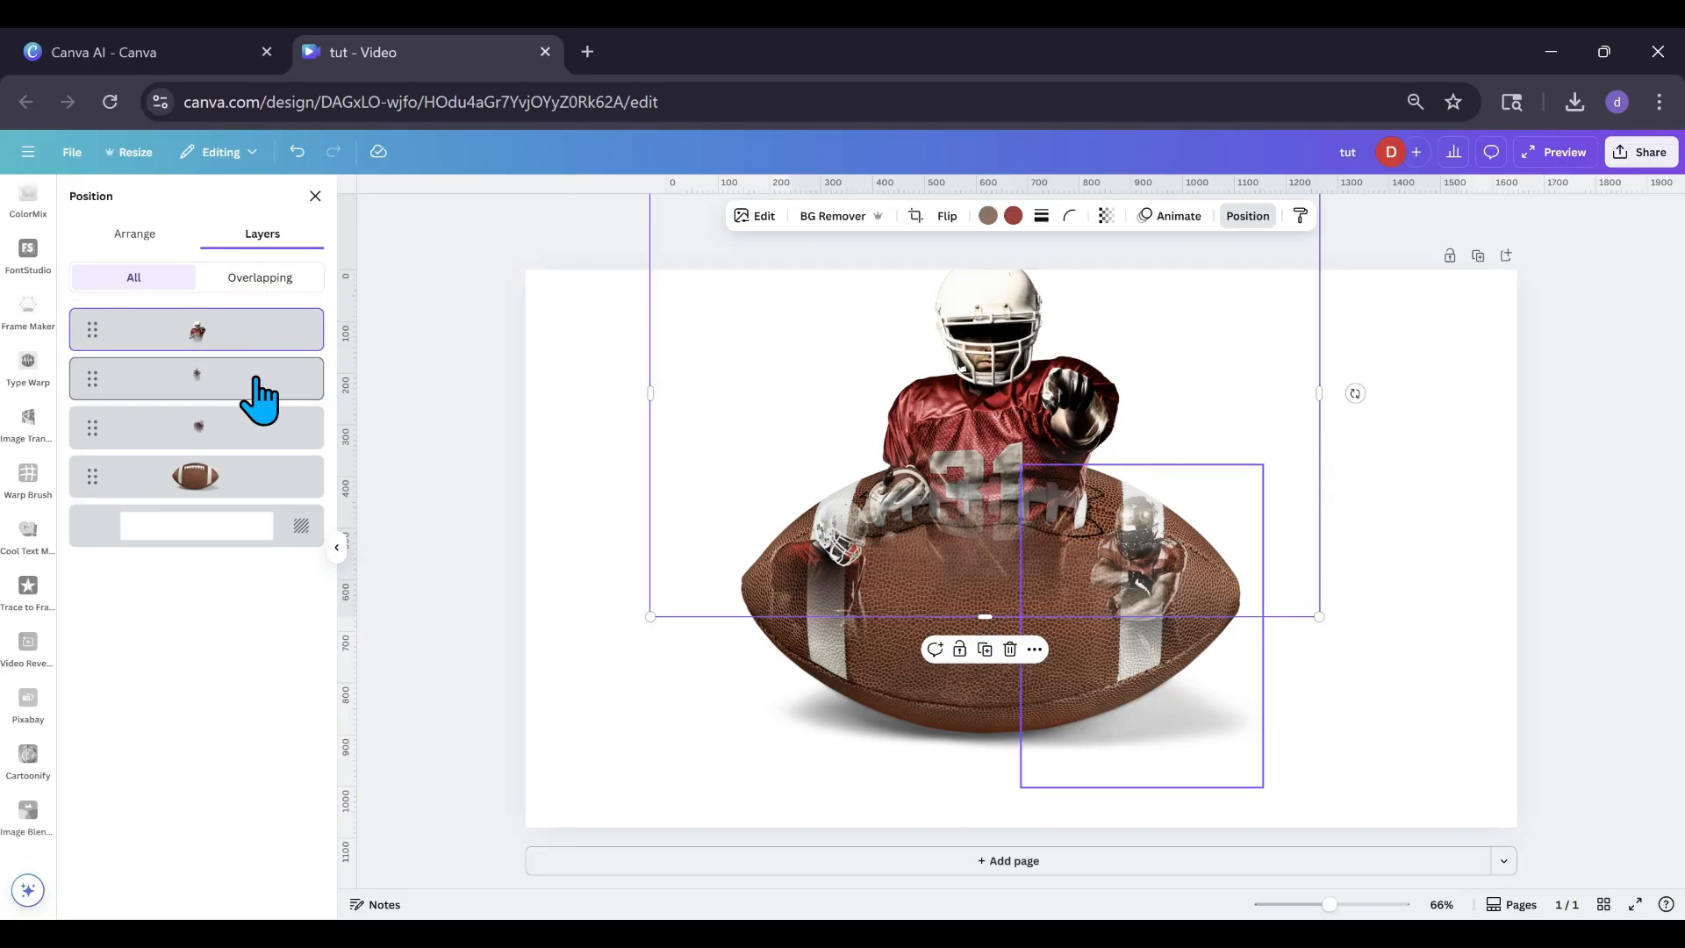
Group the football and all three players, shrink the group and place it near the middle of the page.
left_click(596, 632)
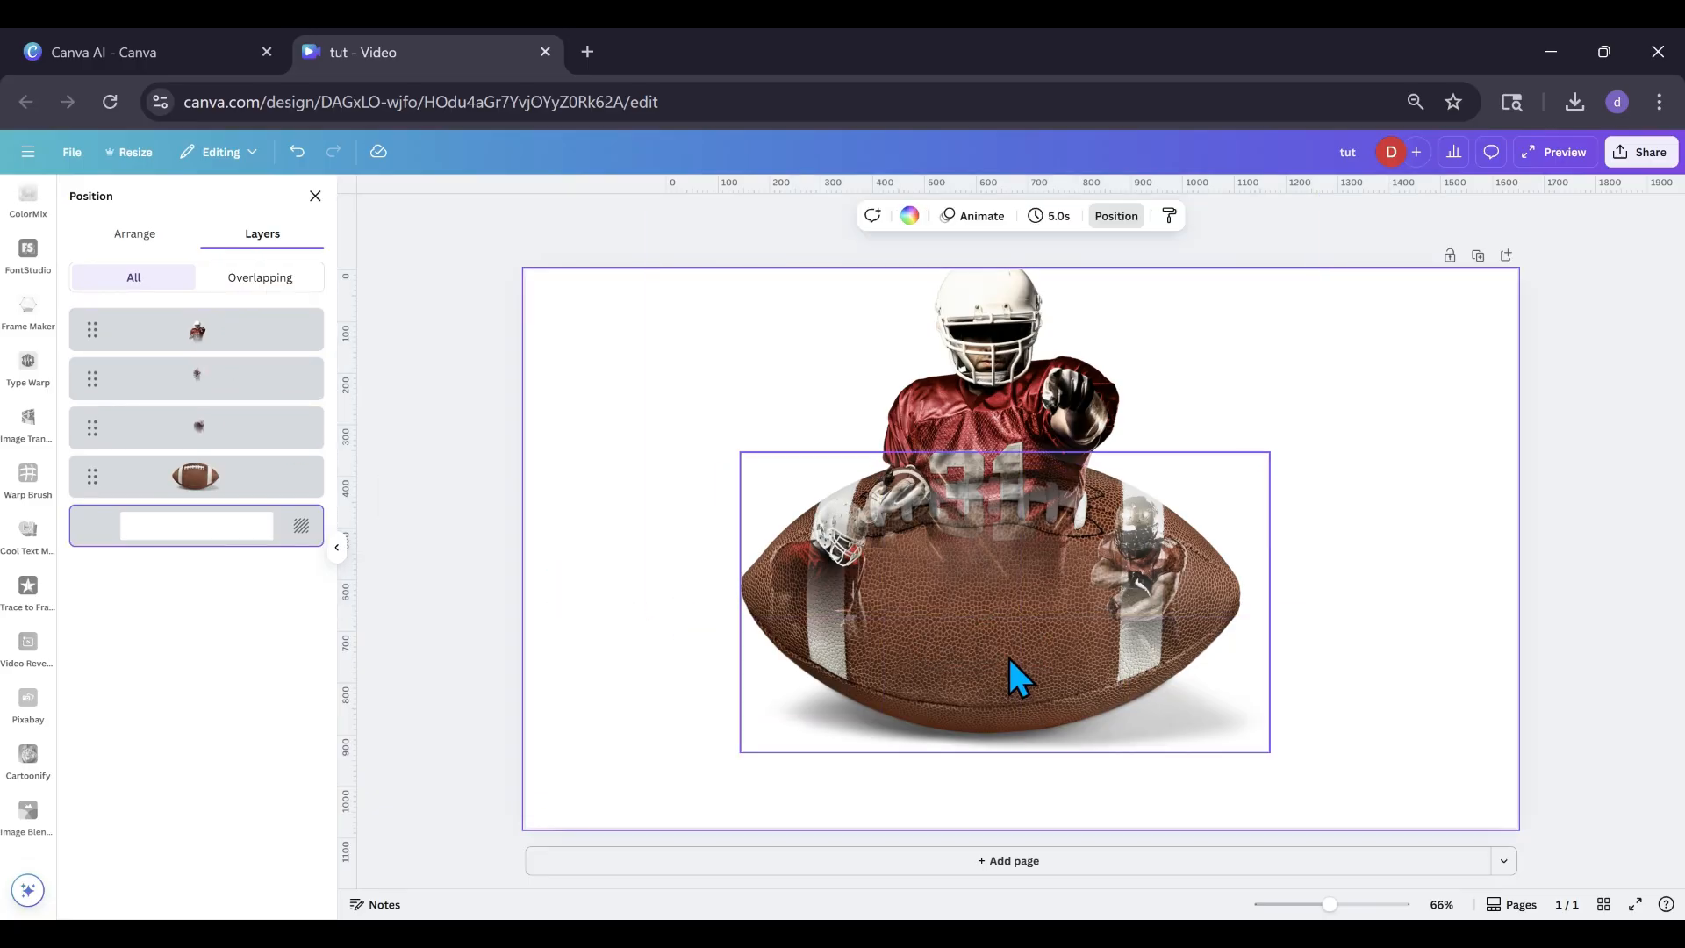
left_click_drag(547, 205, 1309, 719)
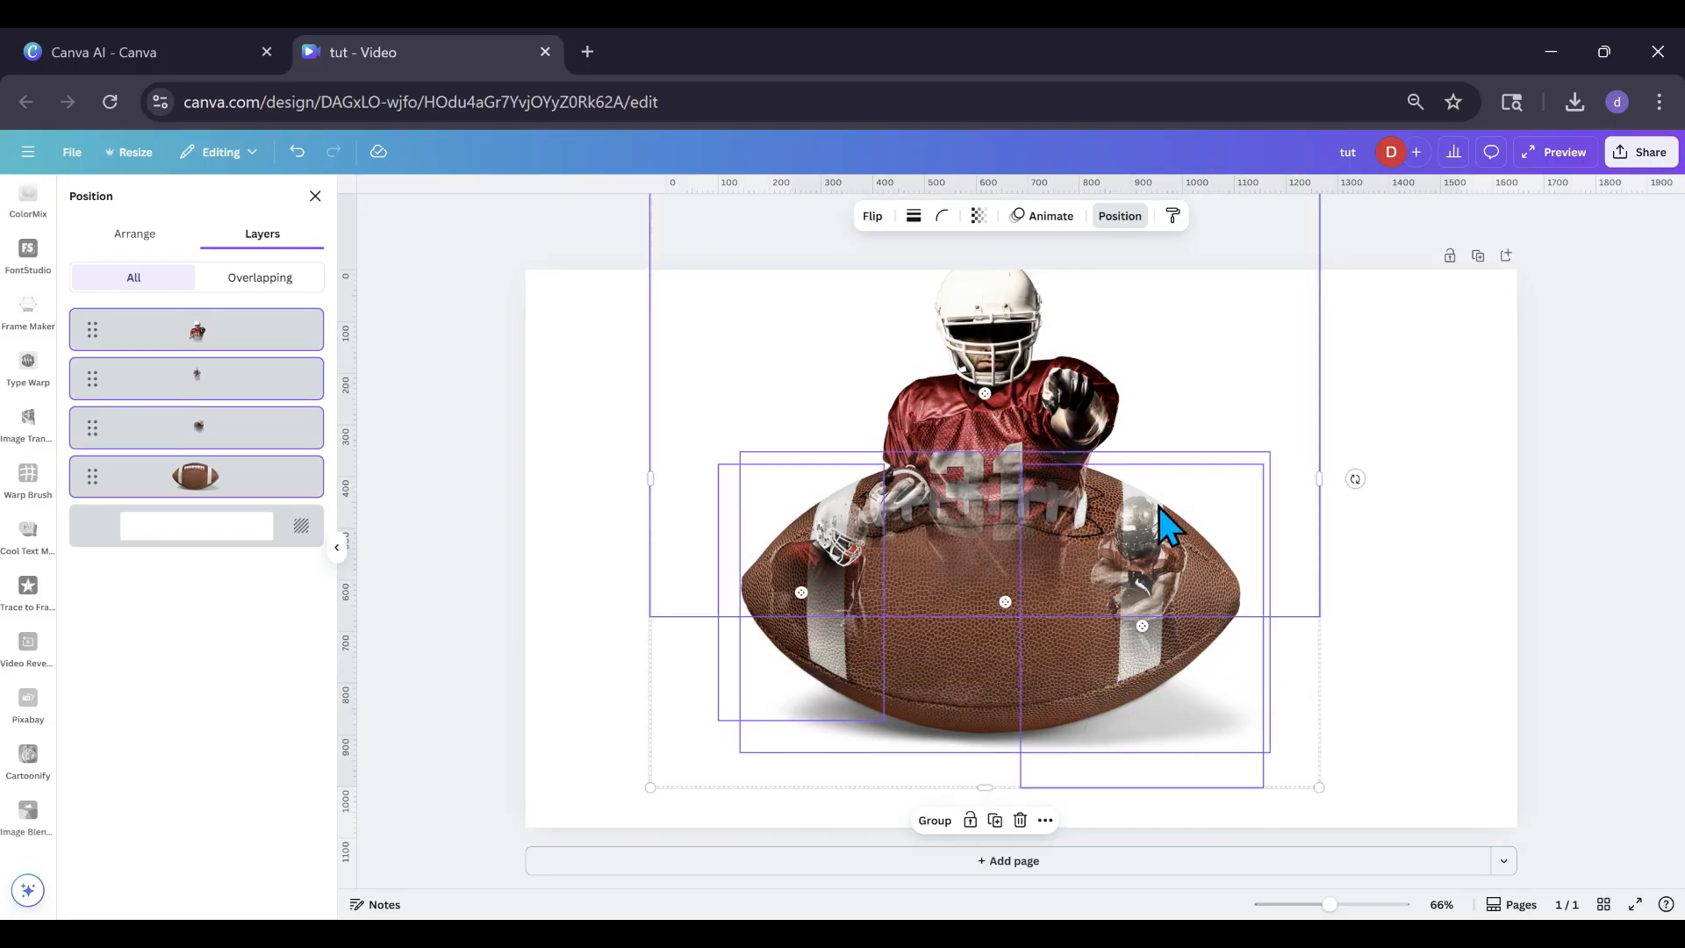
left_click(941, 825)
left_click_drag(1319, 787, 1222, 646)
left_click_drag(1007, 540, 1056, 611)
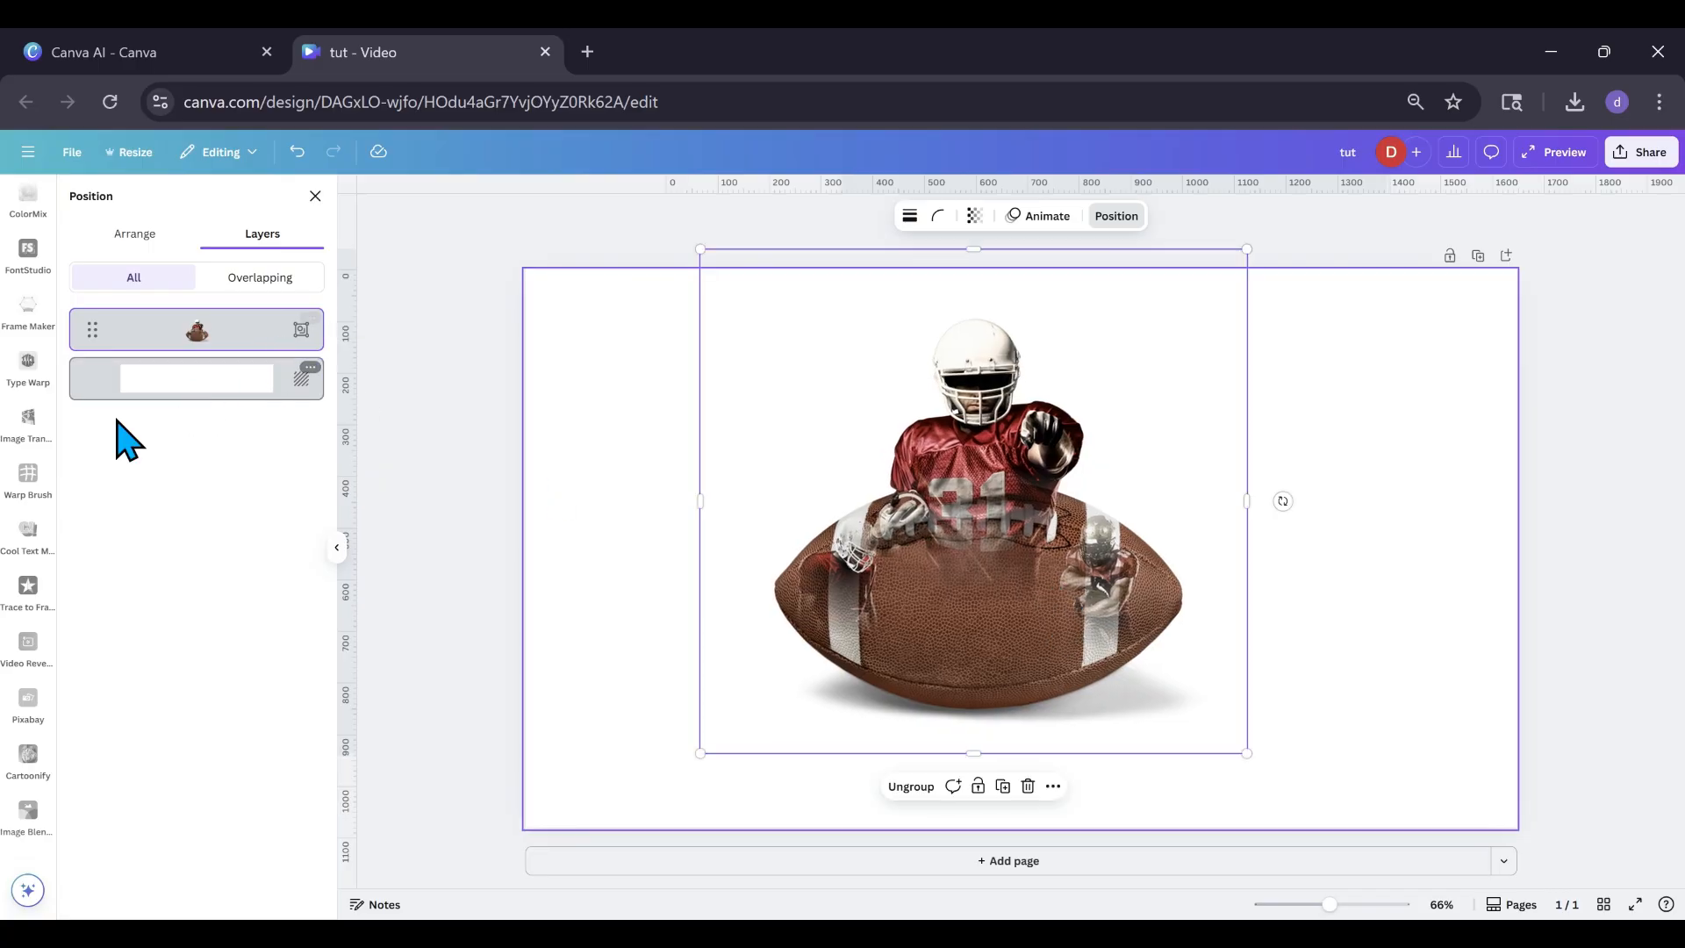
Add a heading reading "BULLDOGS" and set its font to Yearbook Solid.
scroll(34, 462, "down", 10)
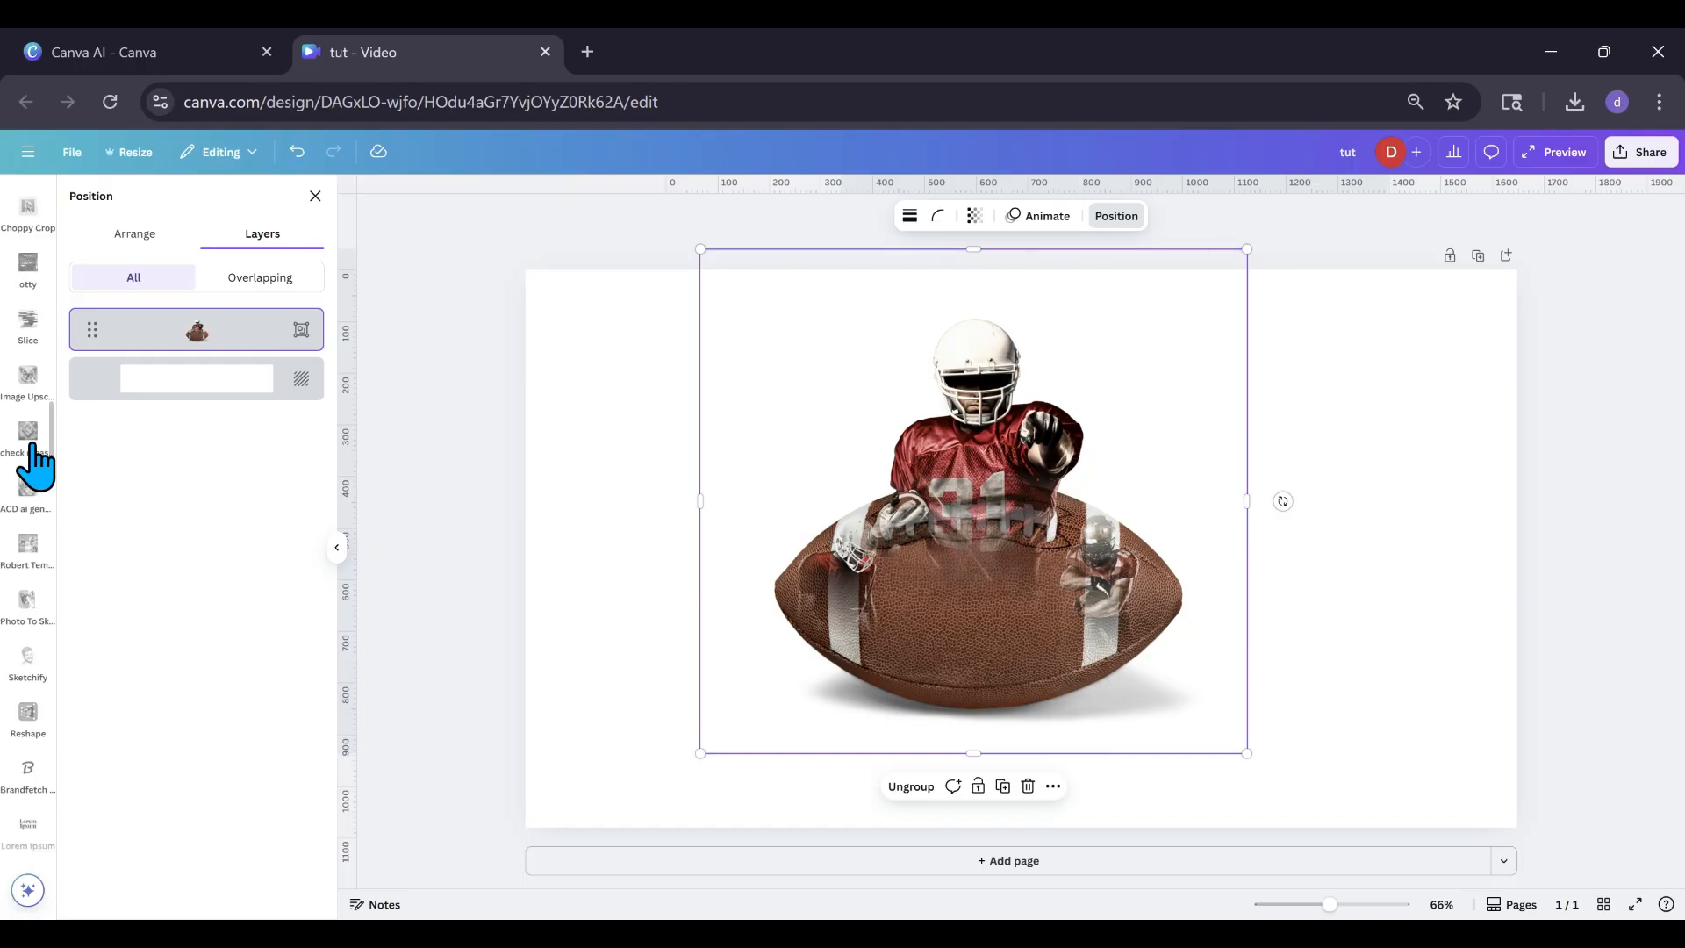
scroll(33, 463, "up", 12)
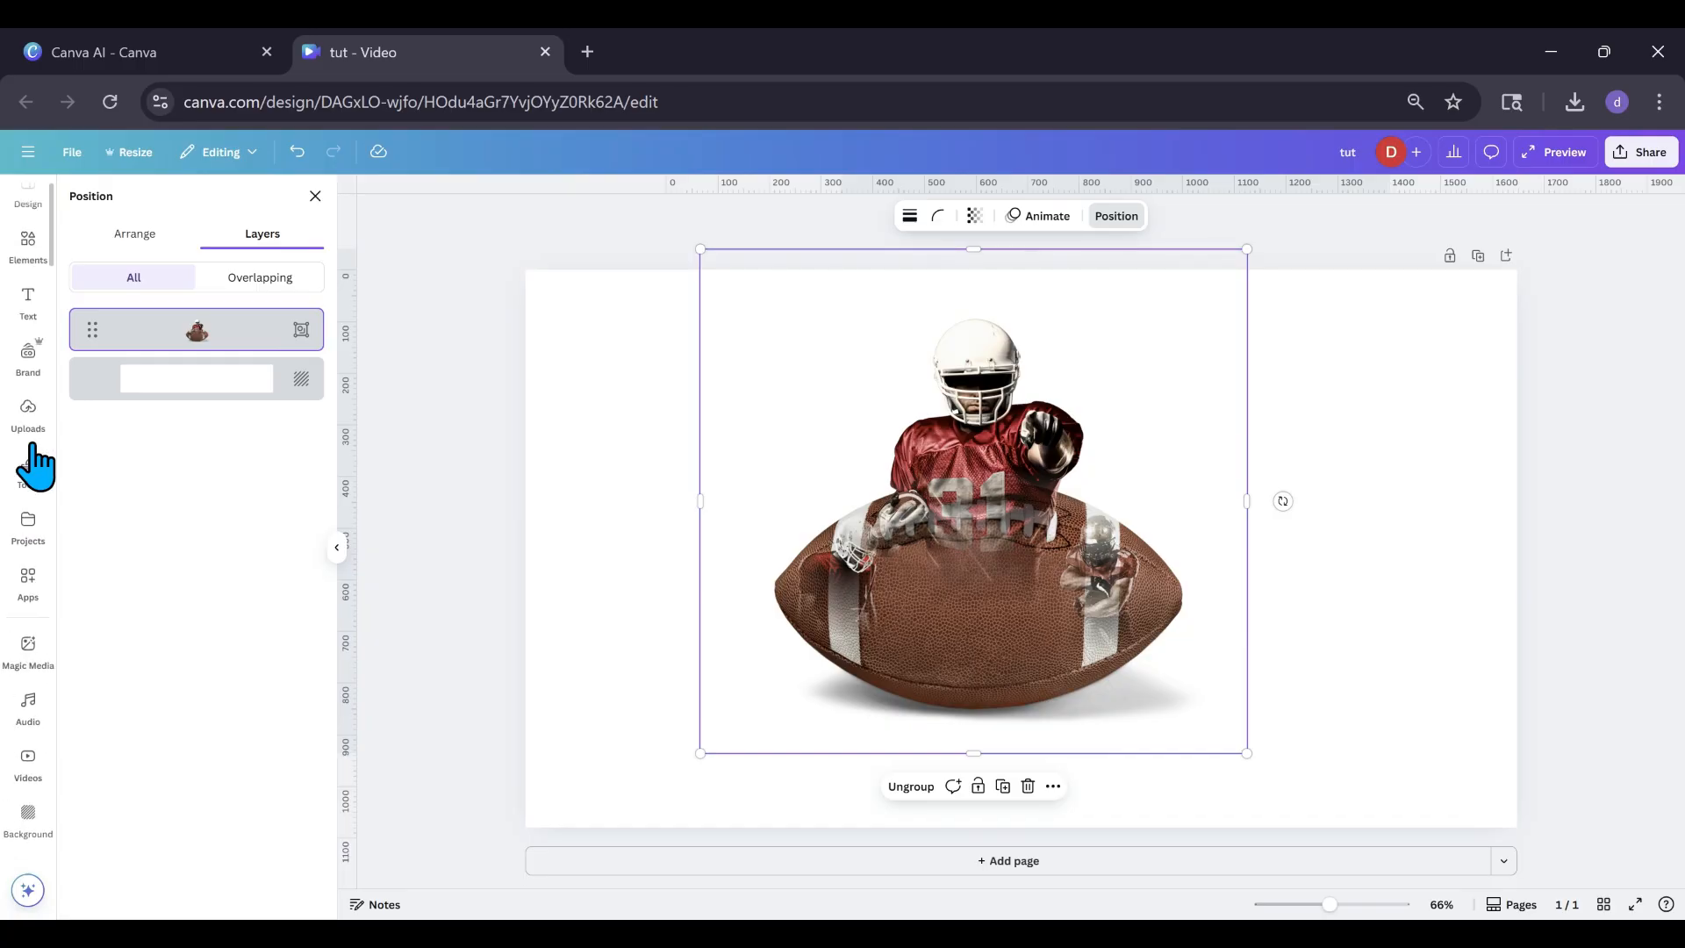
scroll(35, 465, "up", 1)
left_click(25, 331)
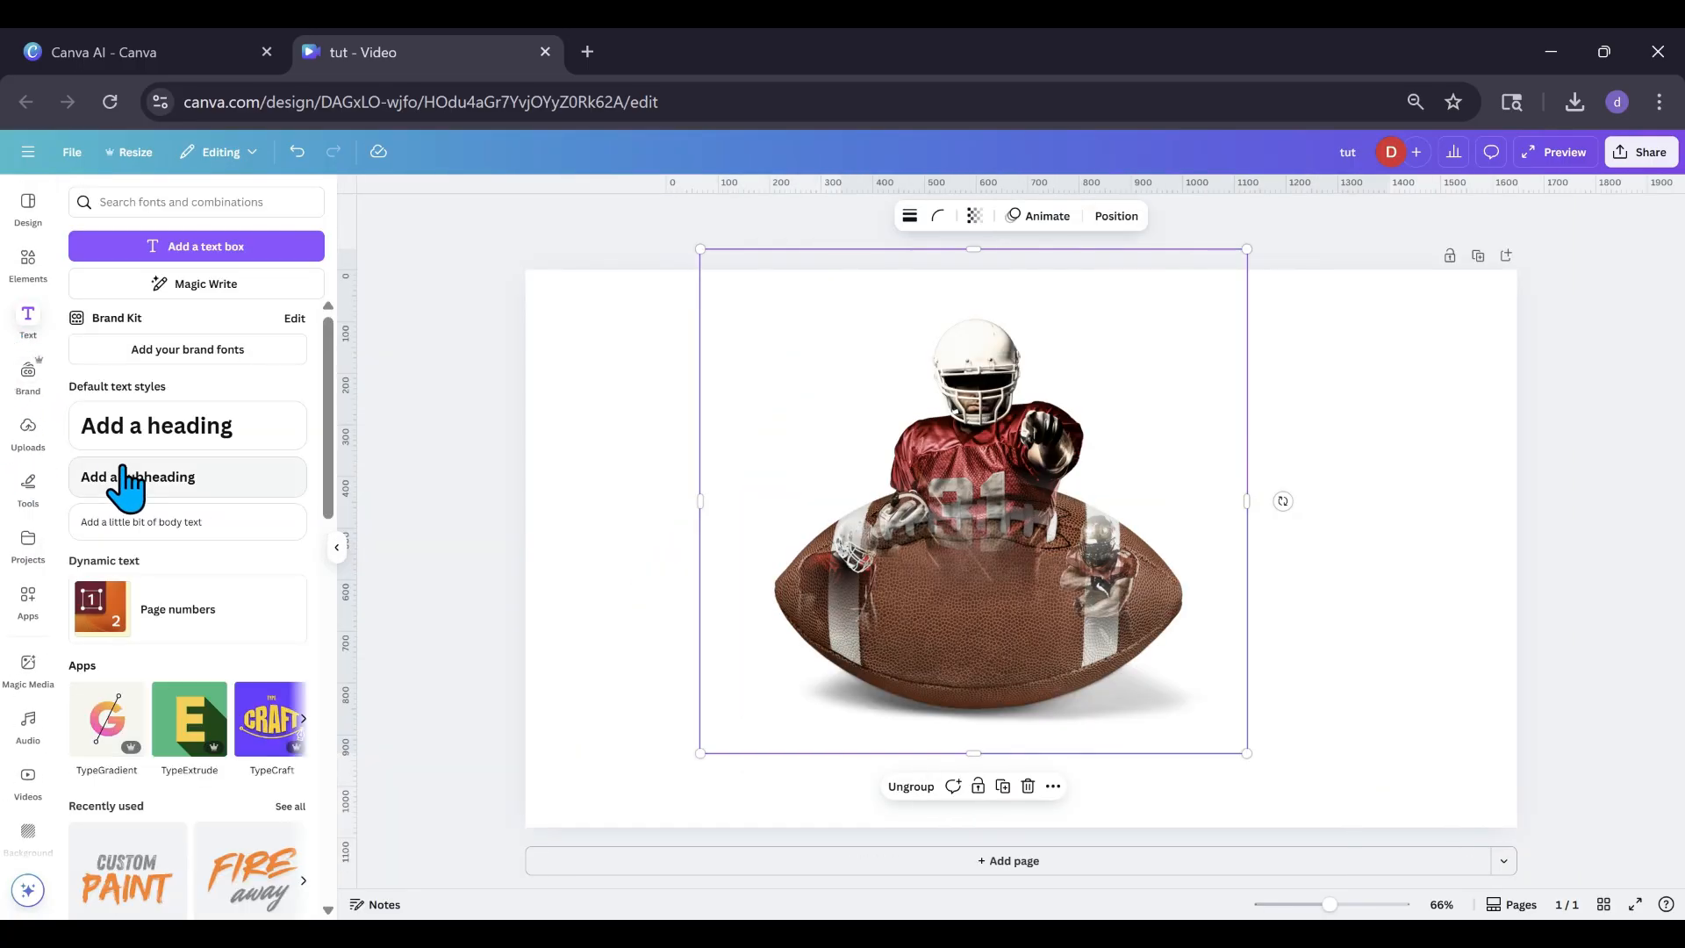
left_click(123, 435)
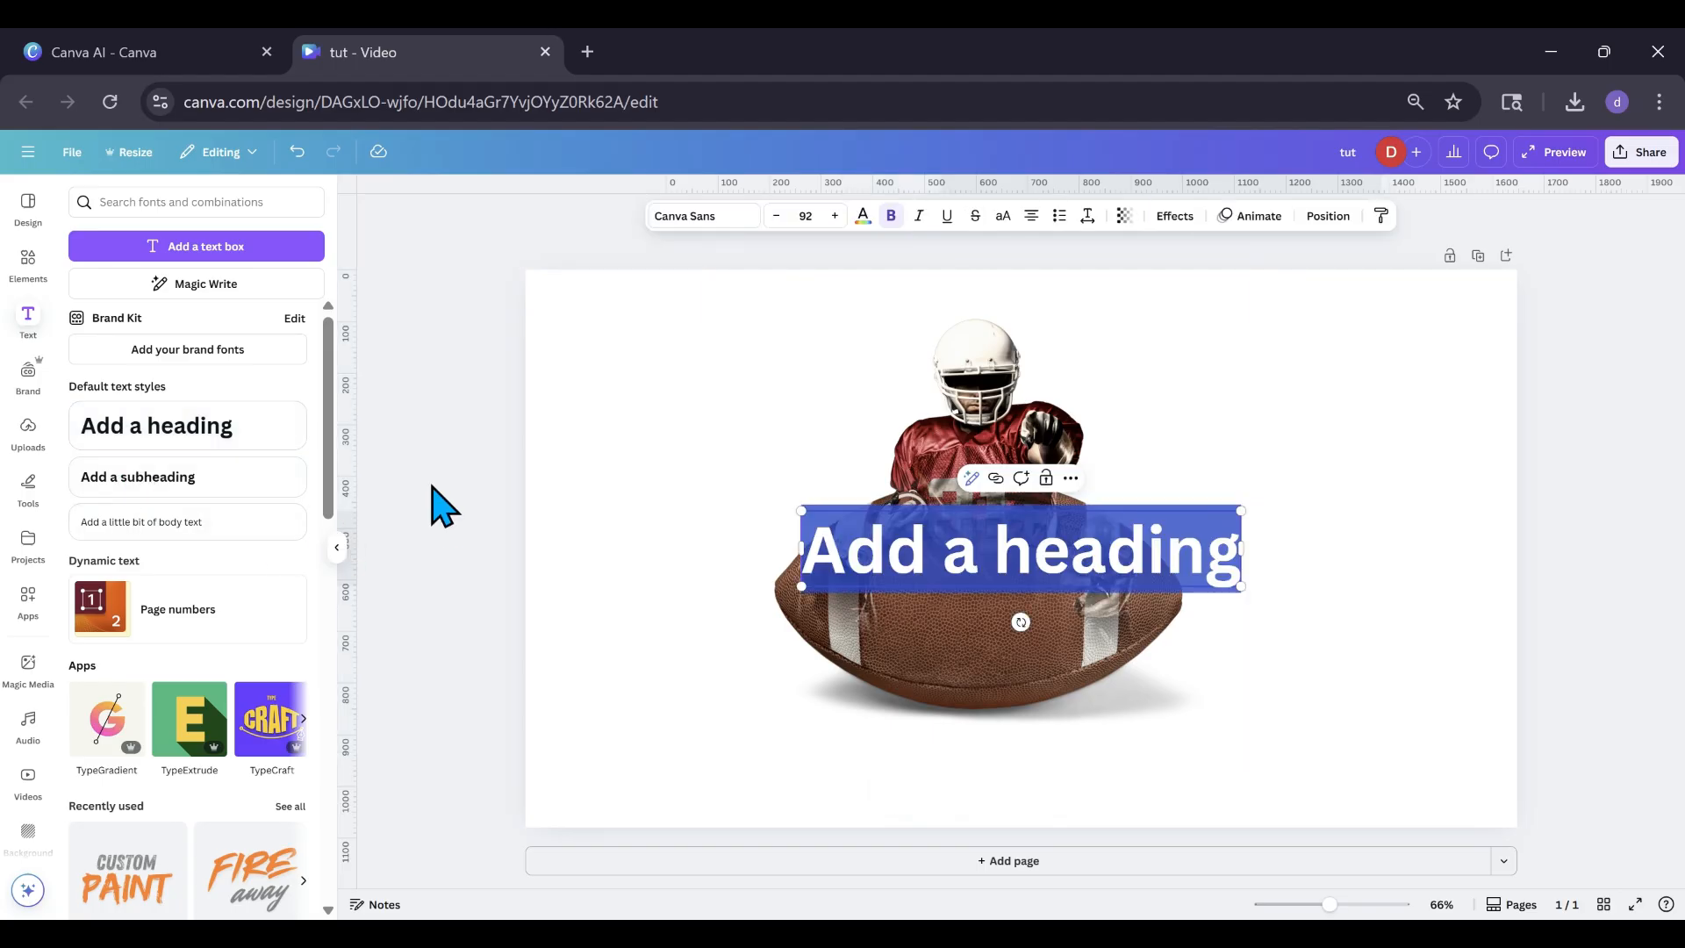
type("BU")
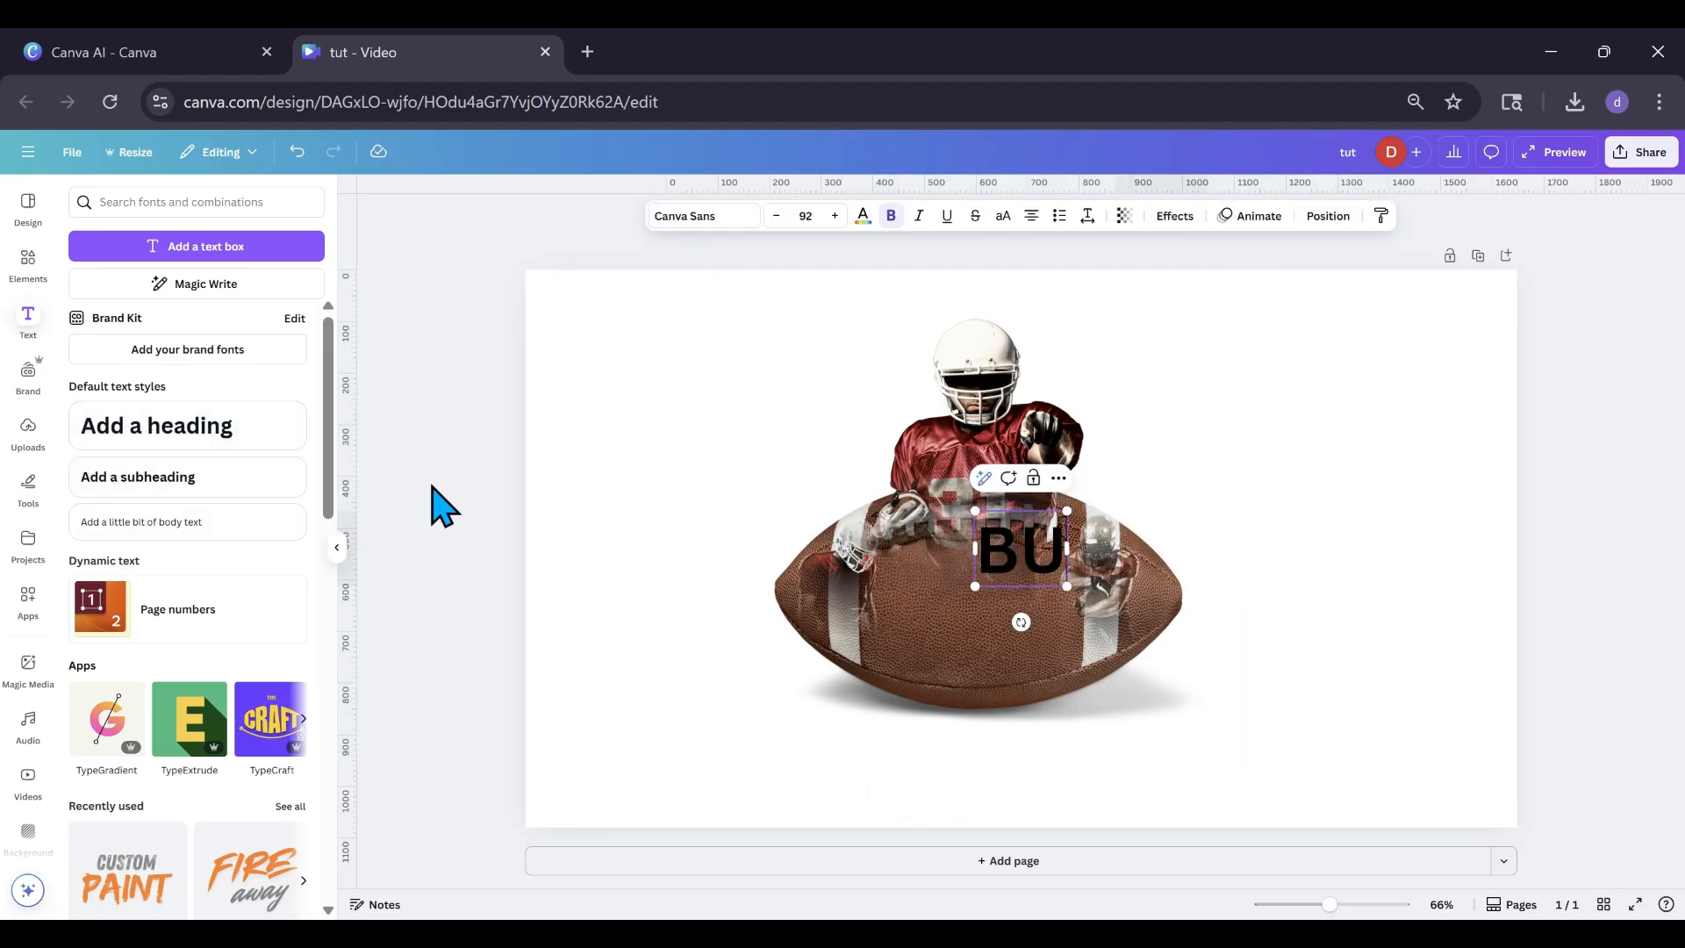
type("LLDOGS")
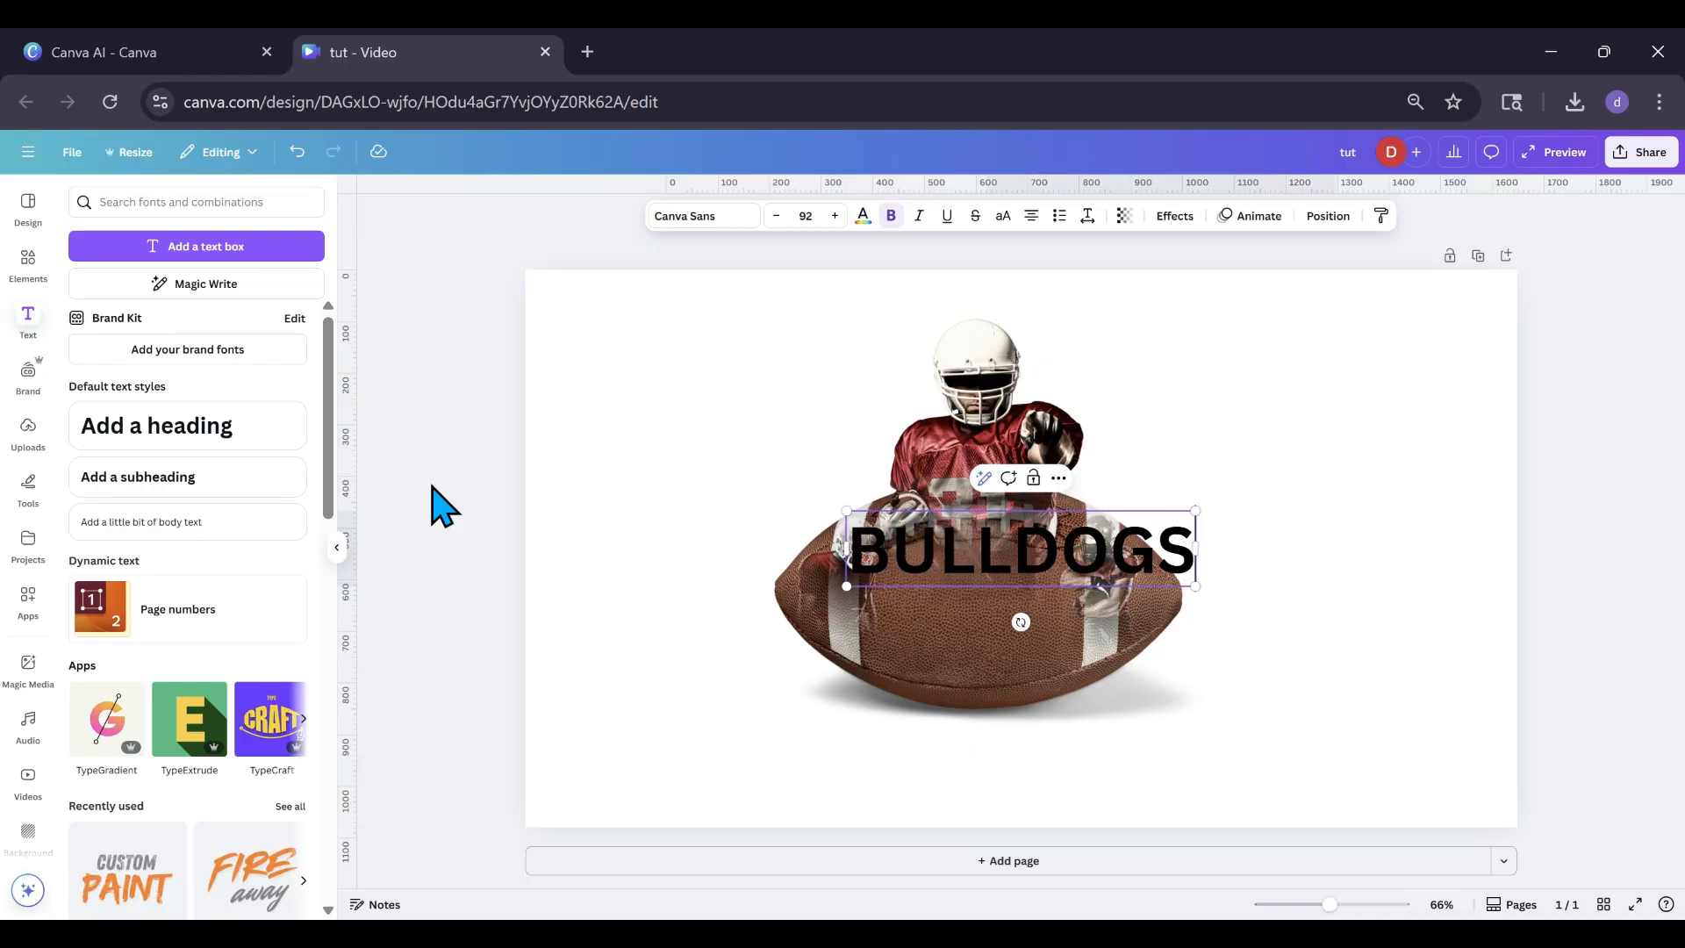
left_click(685, 219)
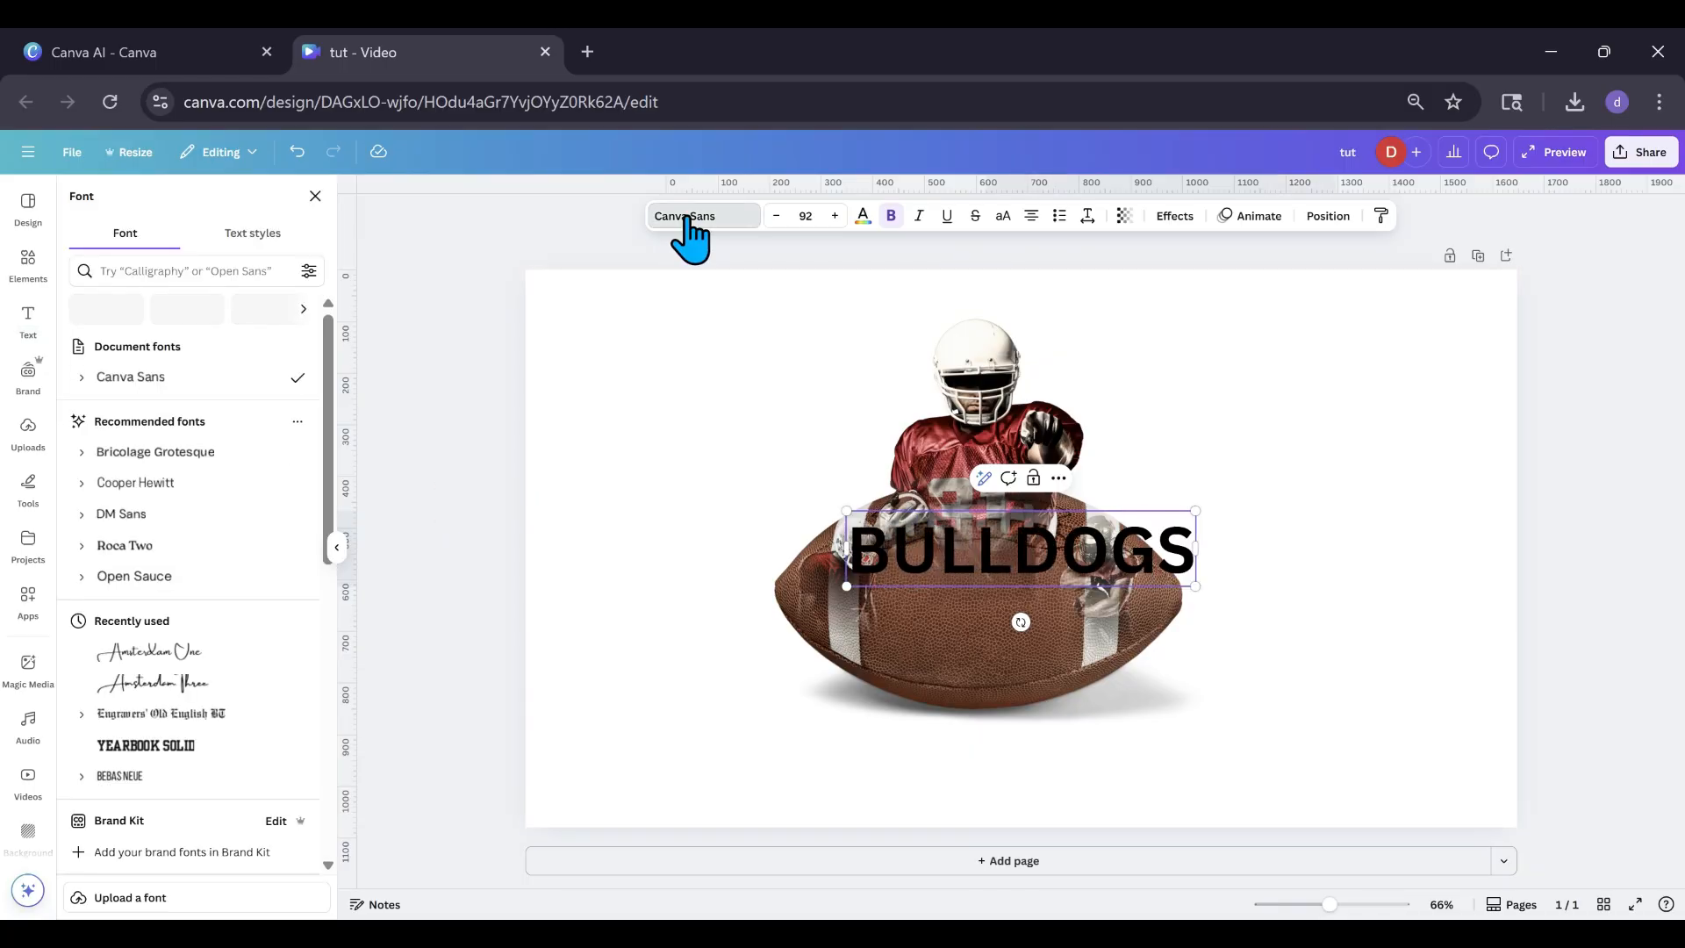
left_click(186, 746)
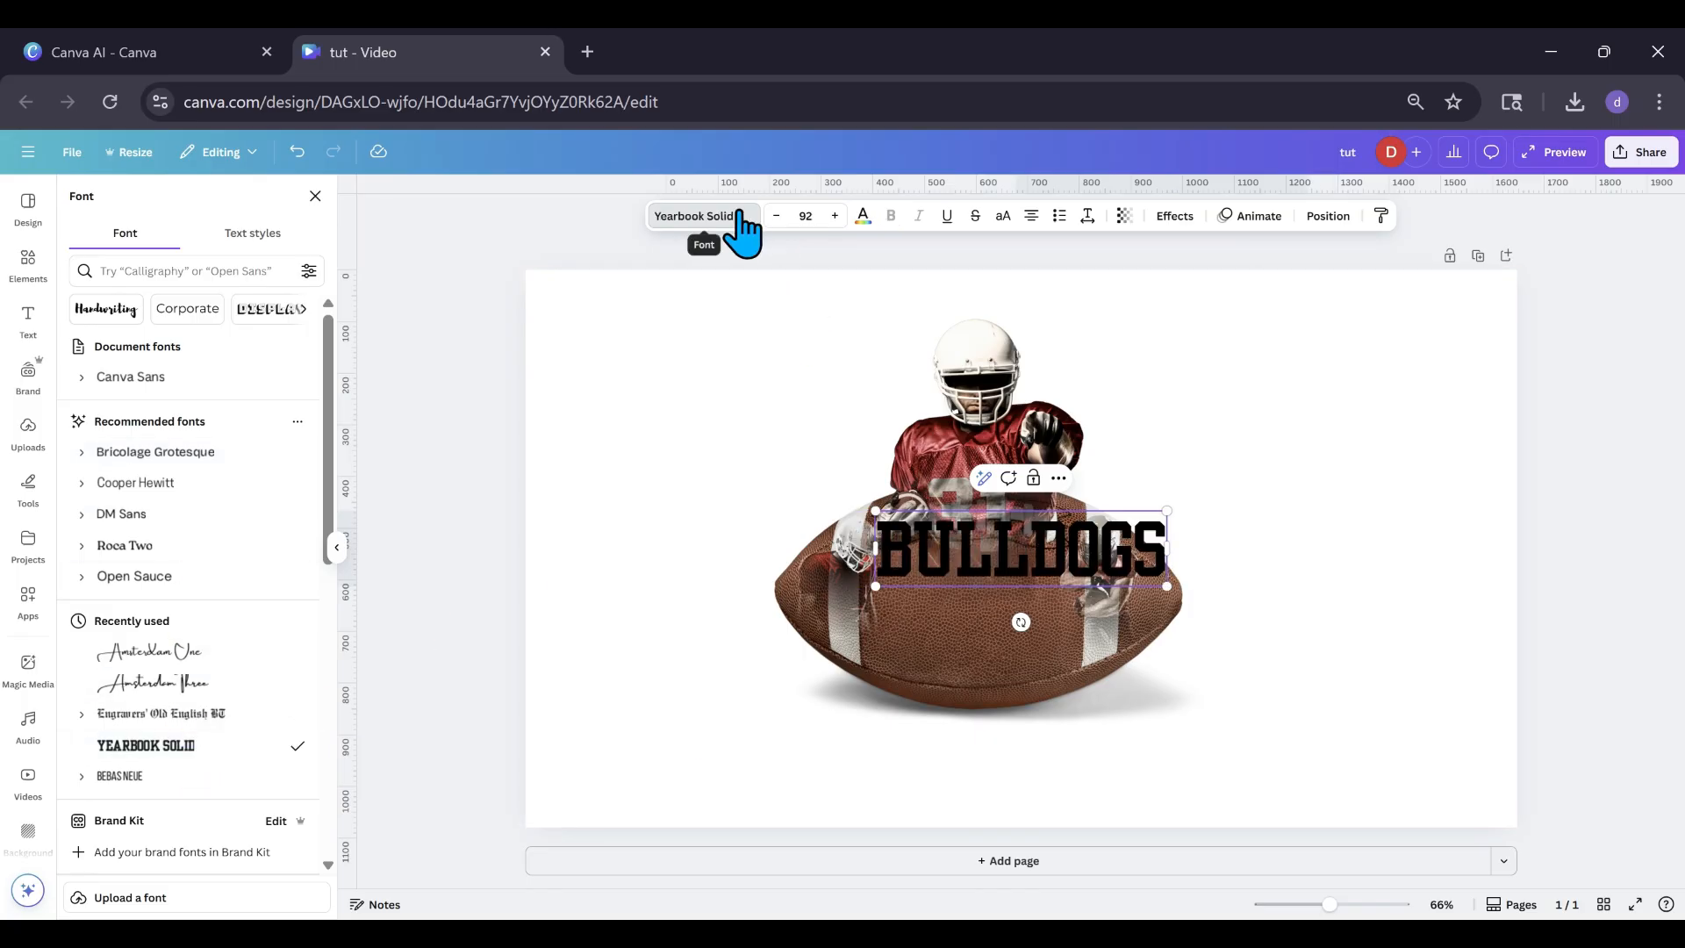
Recolour the BULLDOGS heading with the dark maroon from the player's photo colours.
left_click(862, 217)
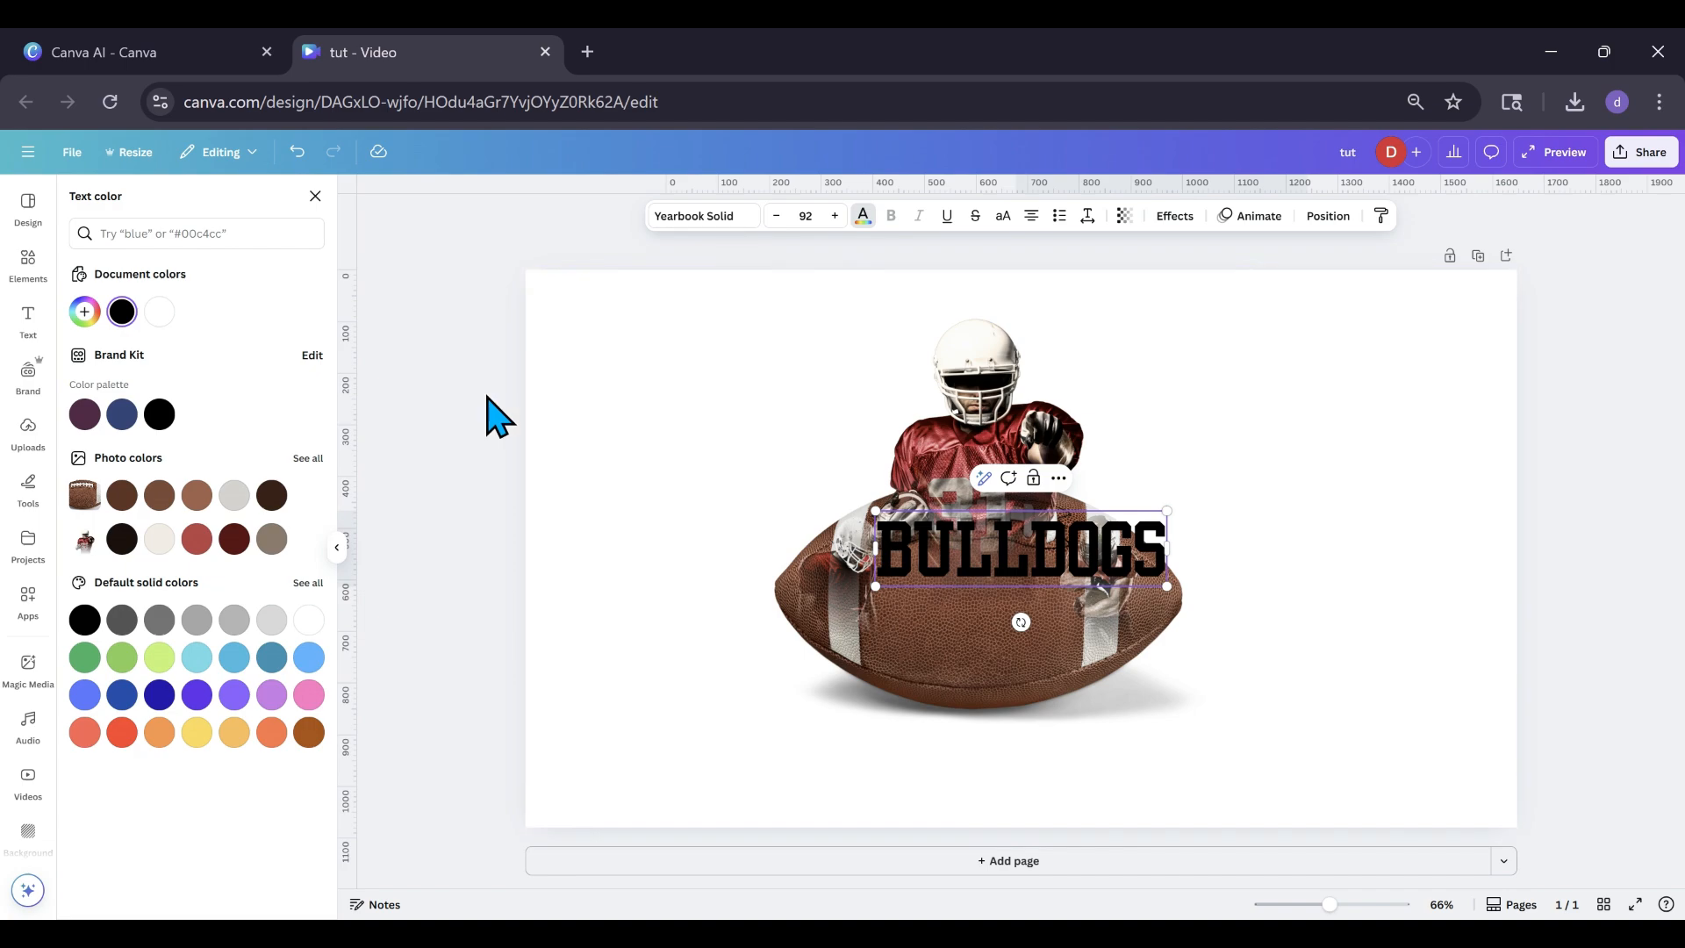
left_click(234, 540)
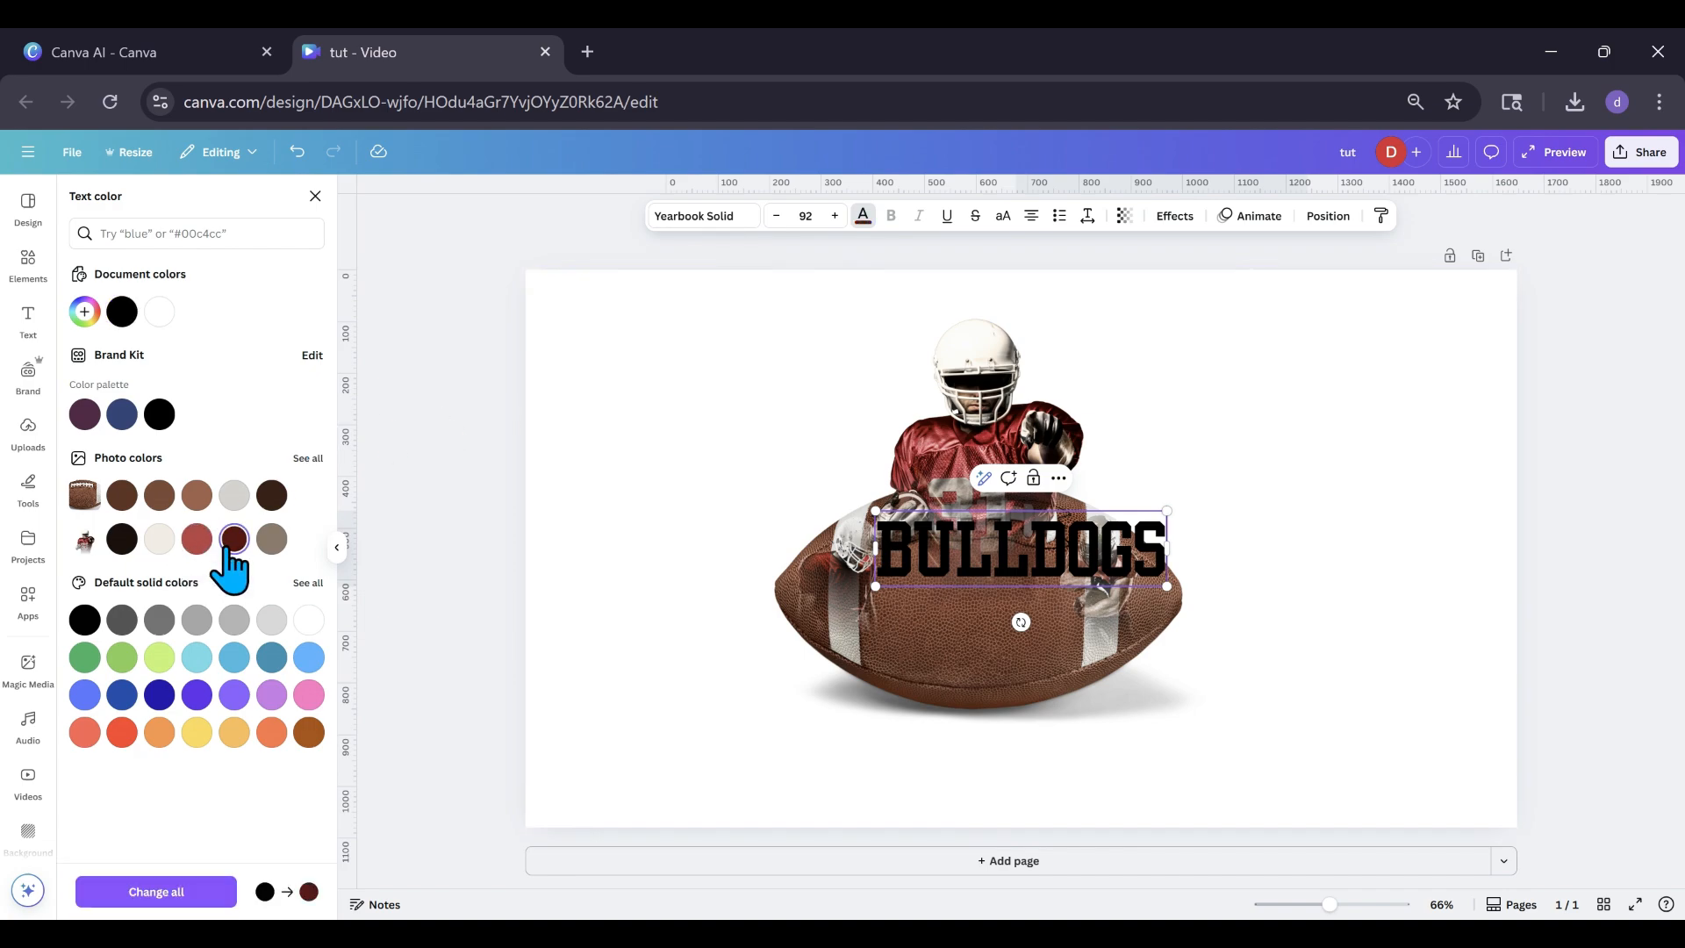
left_click_drag(1155, 555, 767, 566)
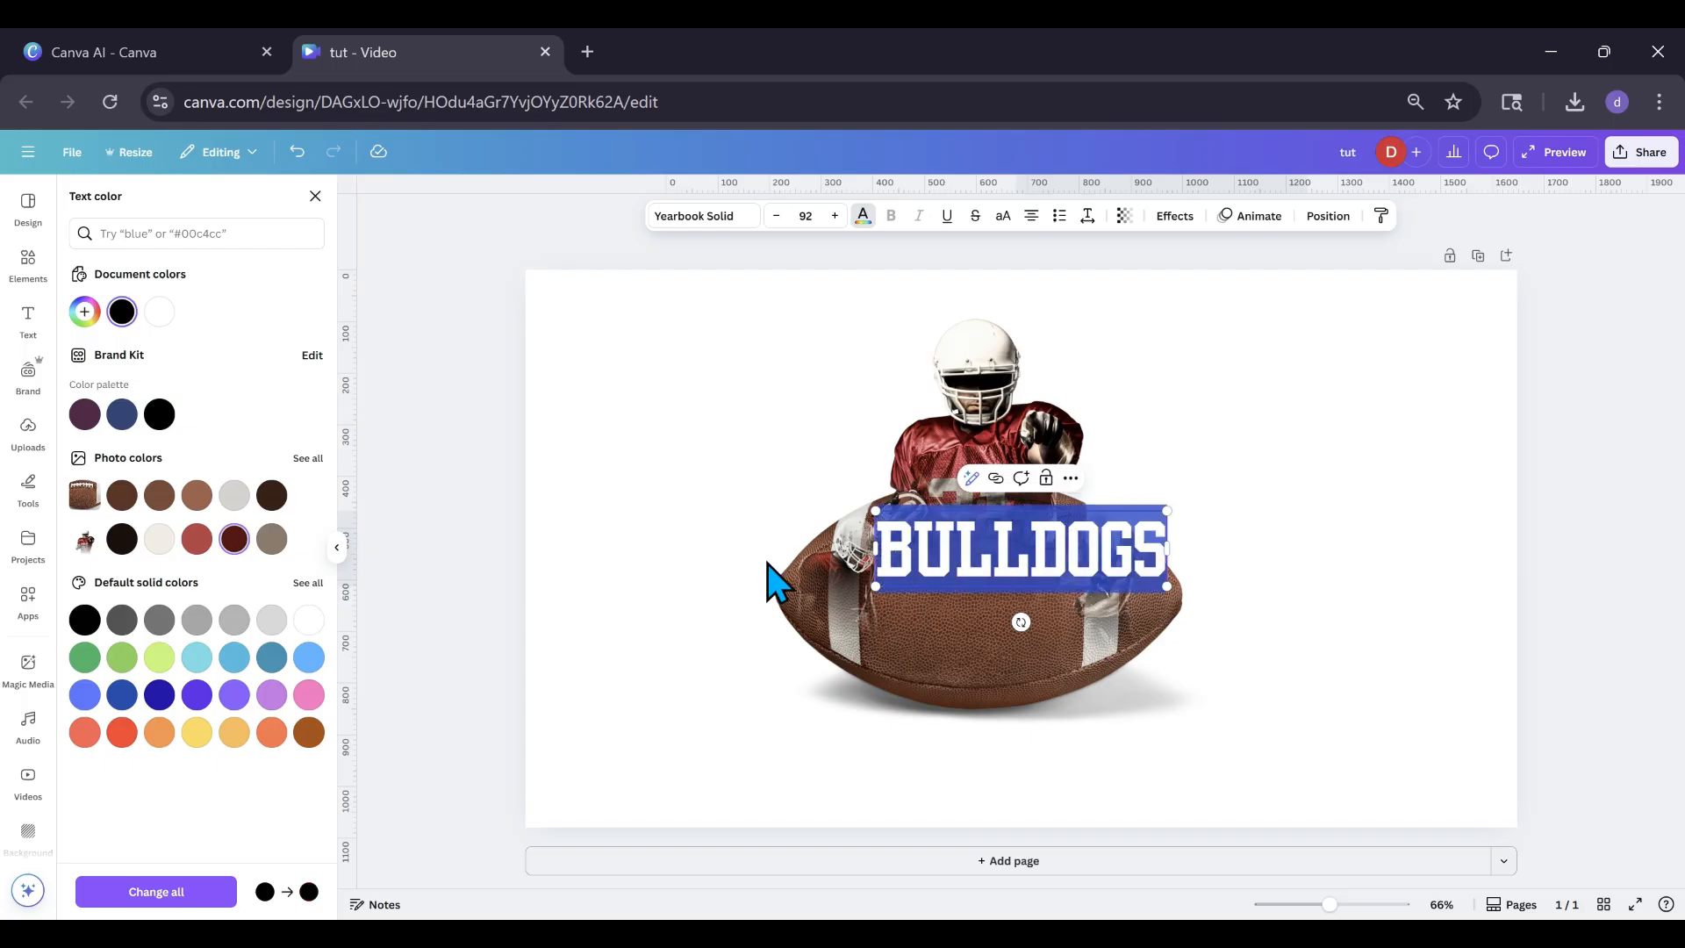
left_click(632, 597)
Recolour the BULLDOGS heading with the lighter red from the player's photo colours.
left_click(907, 546)
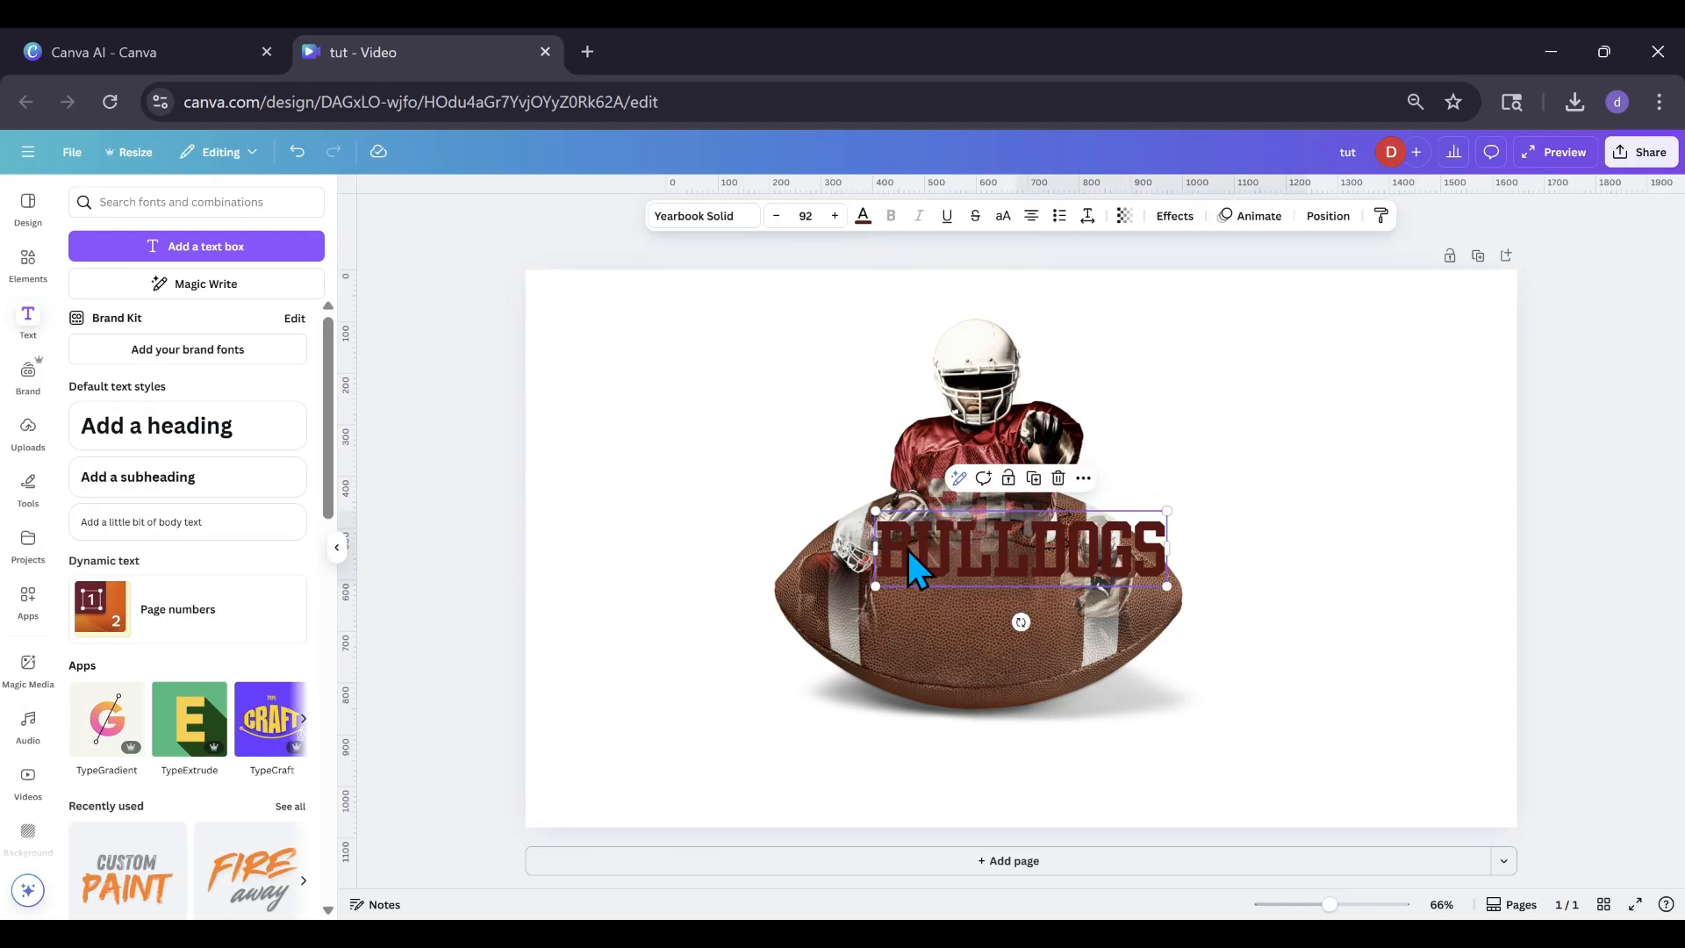
double_click(956, 566)
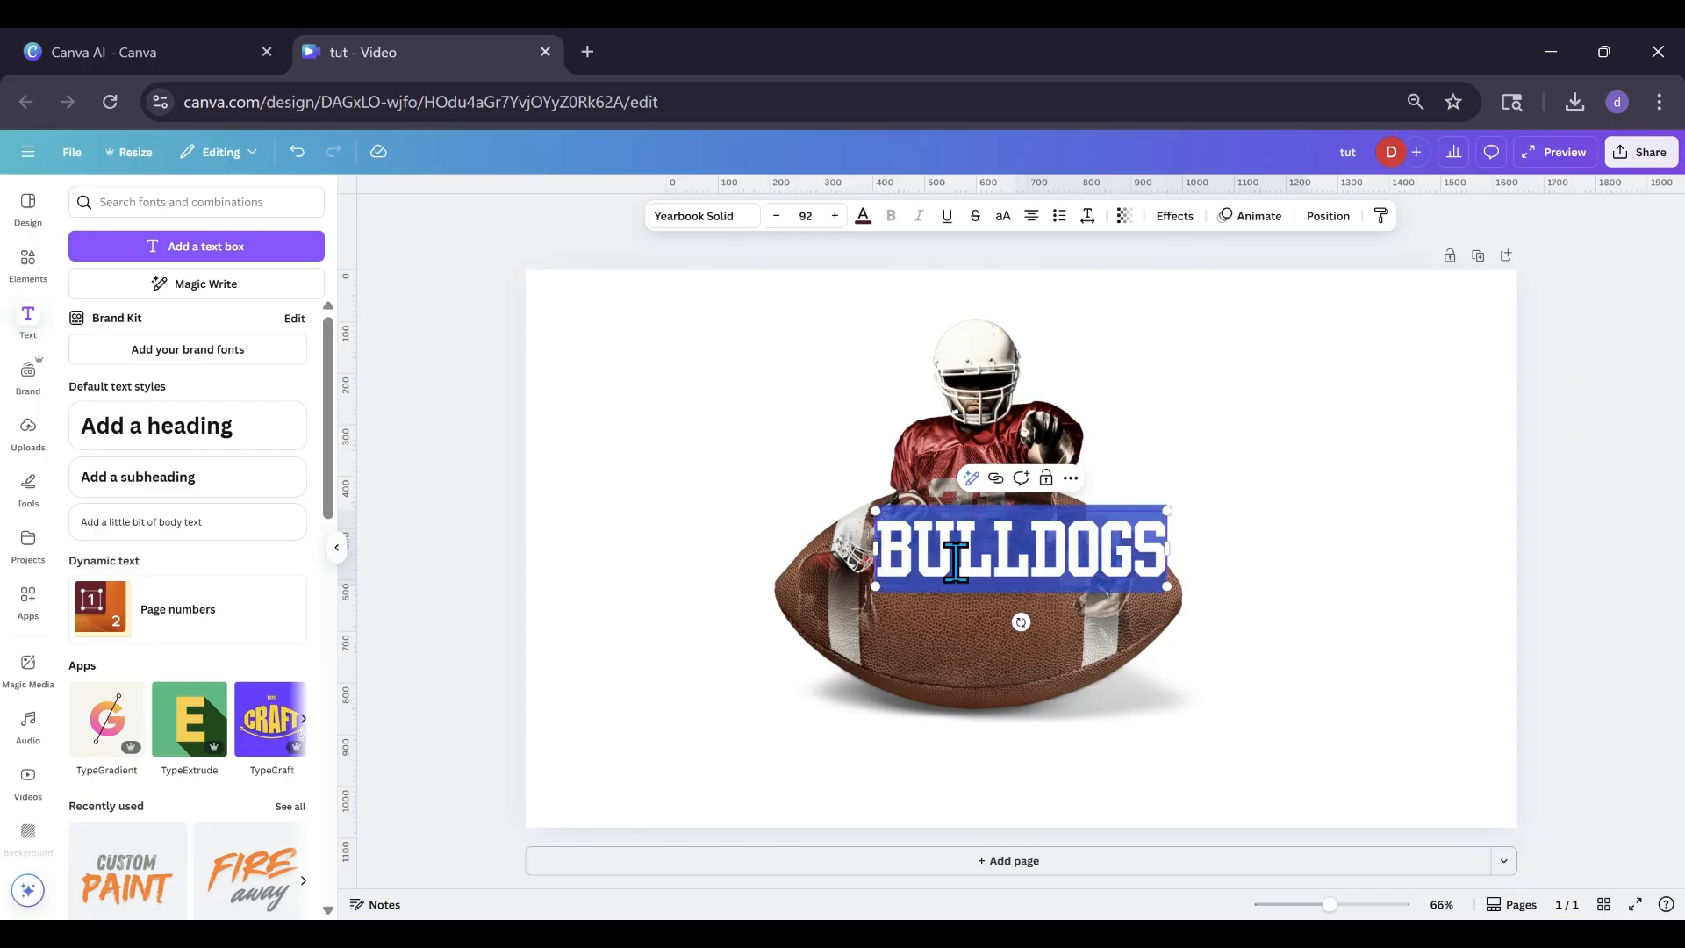
left_click(863, 216)
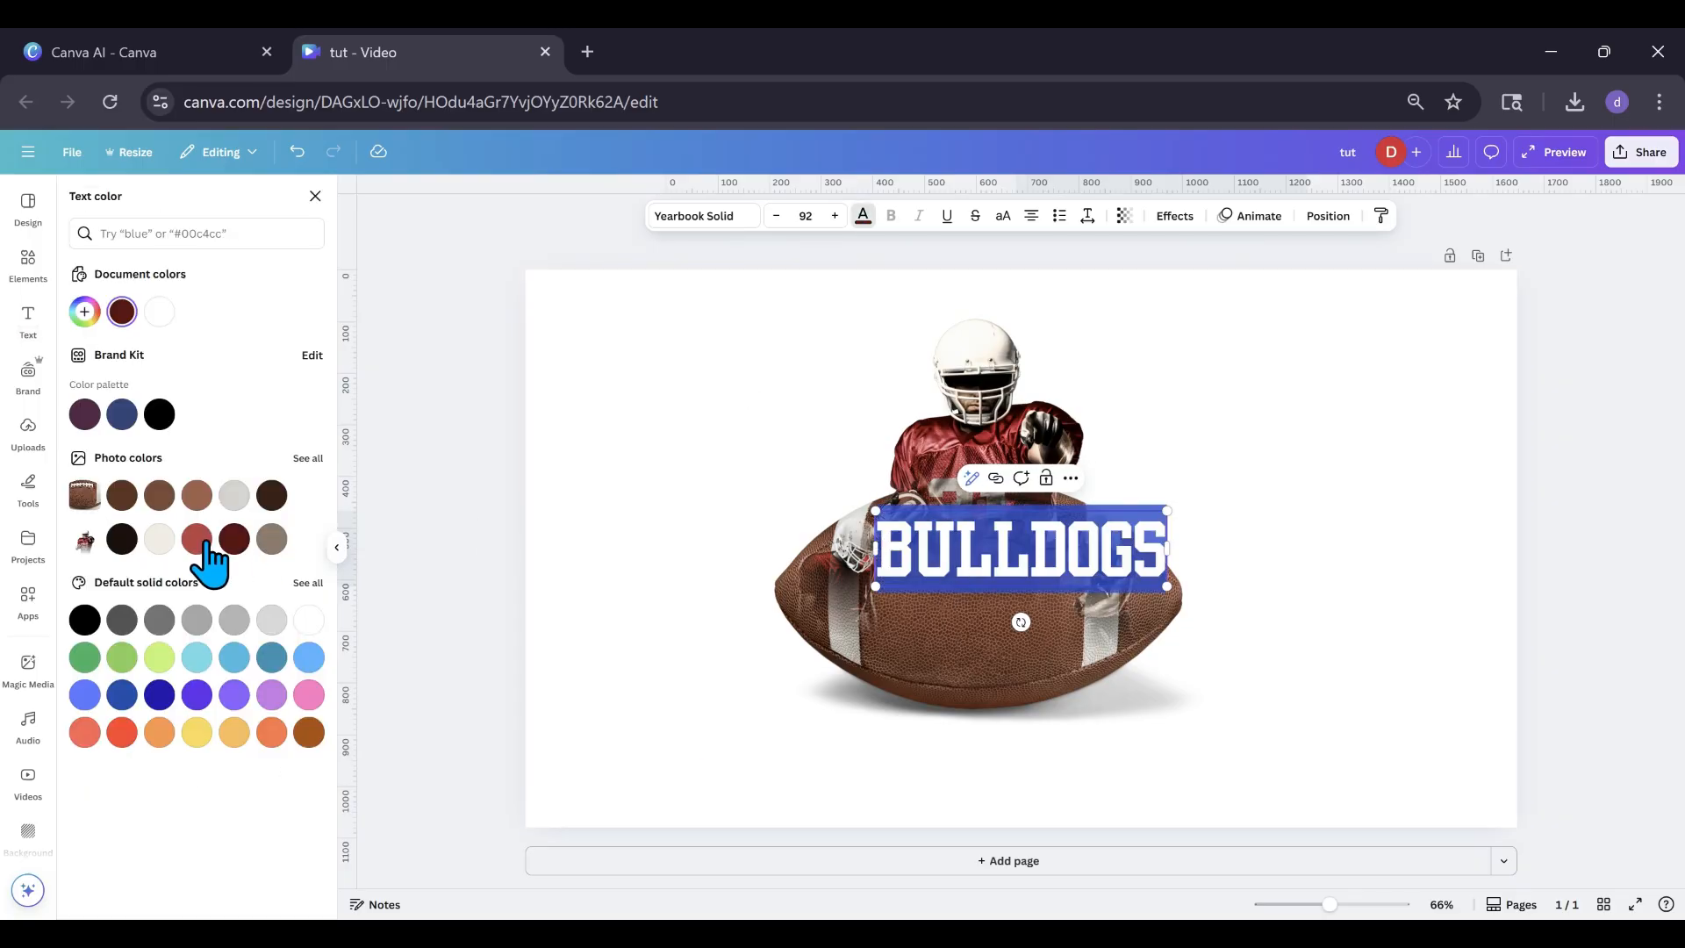
left_click(602, 602)
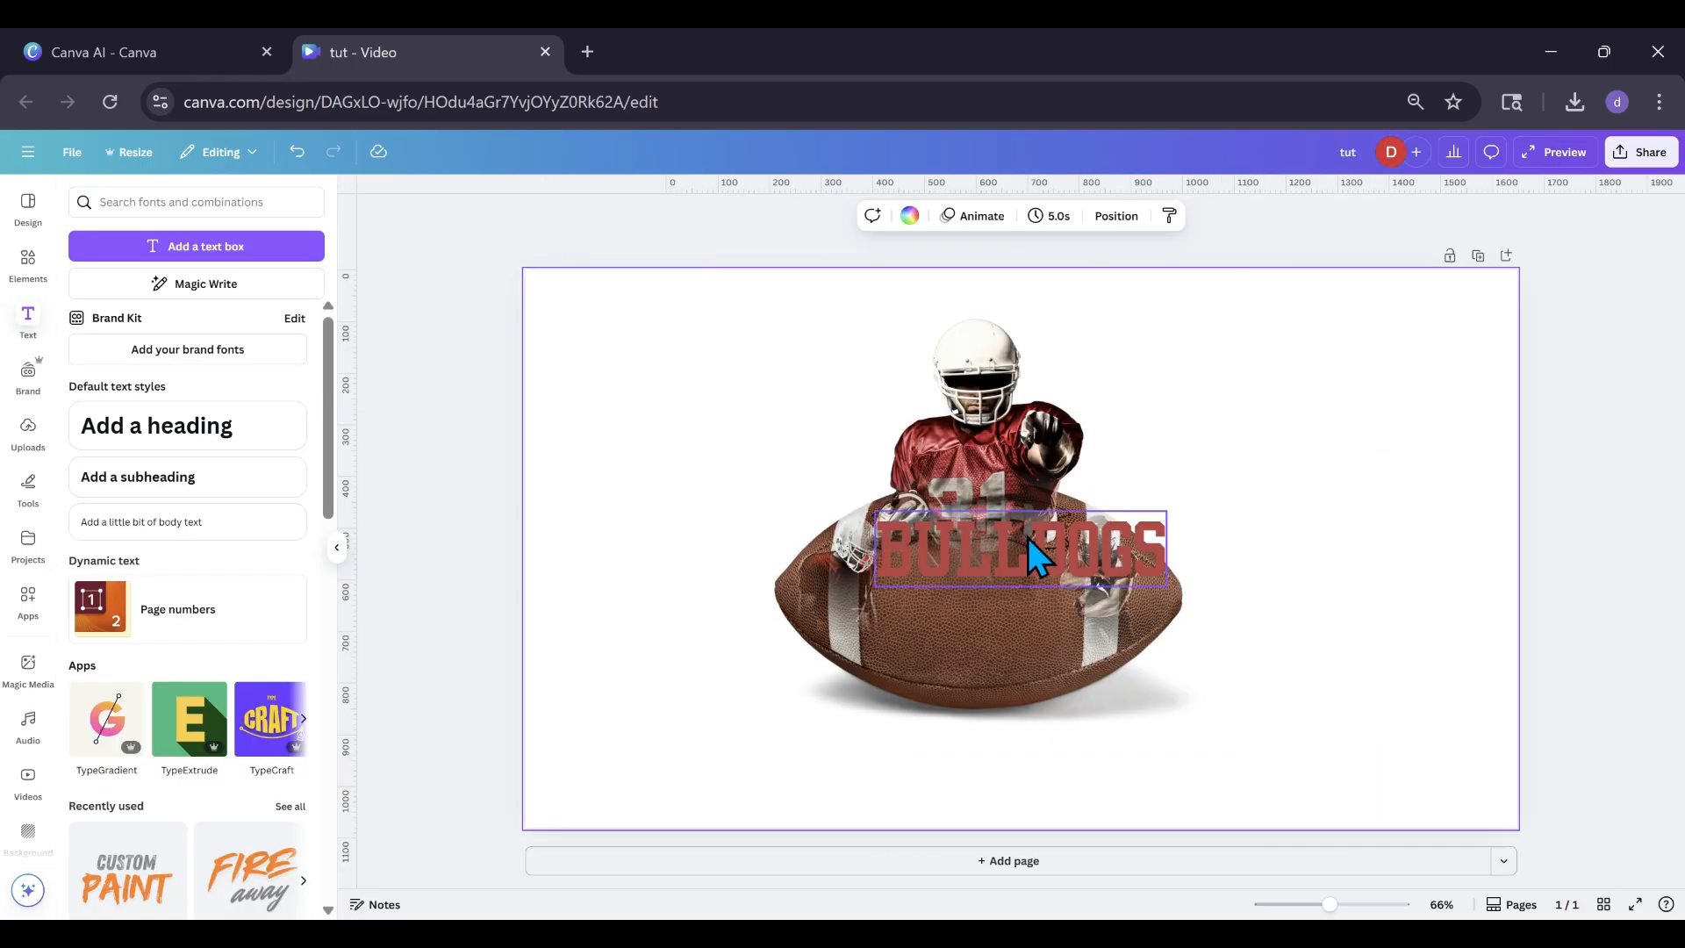
Move the BULLDOGS heading down over the football, duplicate it and colour the copy black.
mouse_move(1027, 537)
left_mouse_down()
mouse_move(998, 600)
mouse_move(1035, 569)
left_mouse_up()
left_click(862, 216)
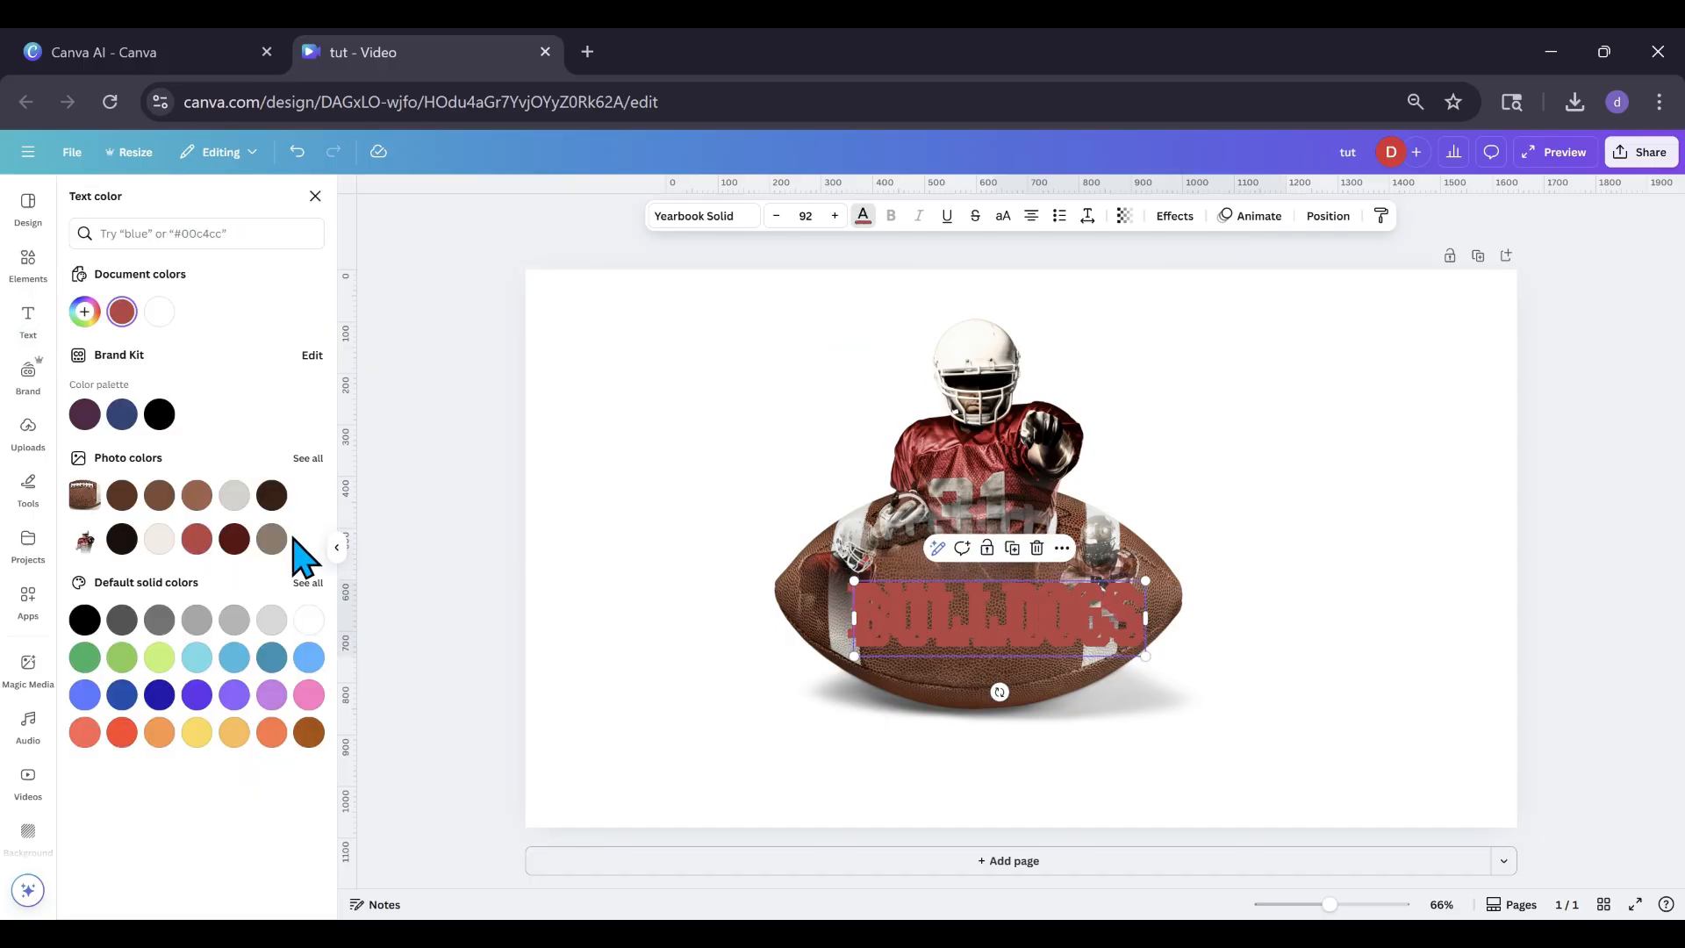
left_click(84, 620)
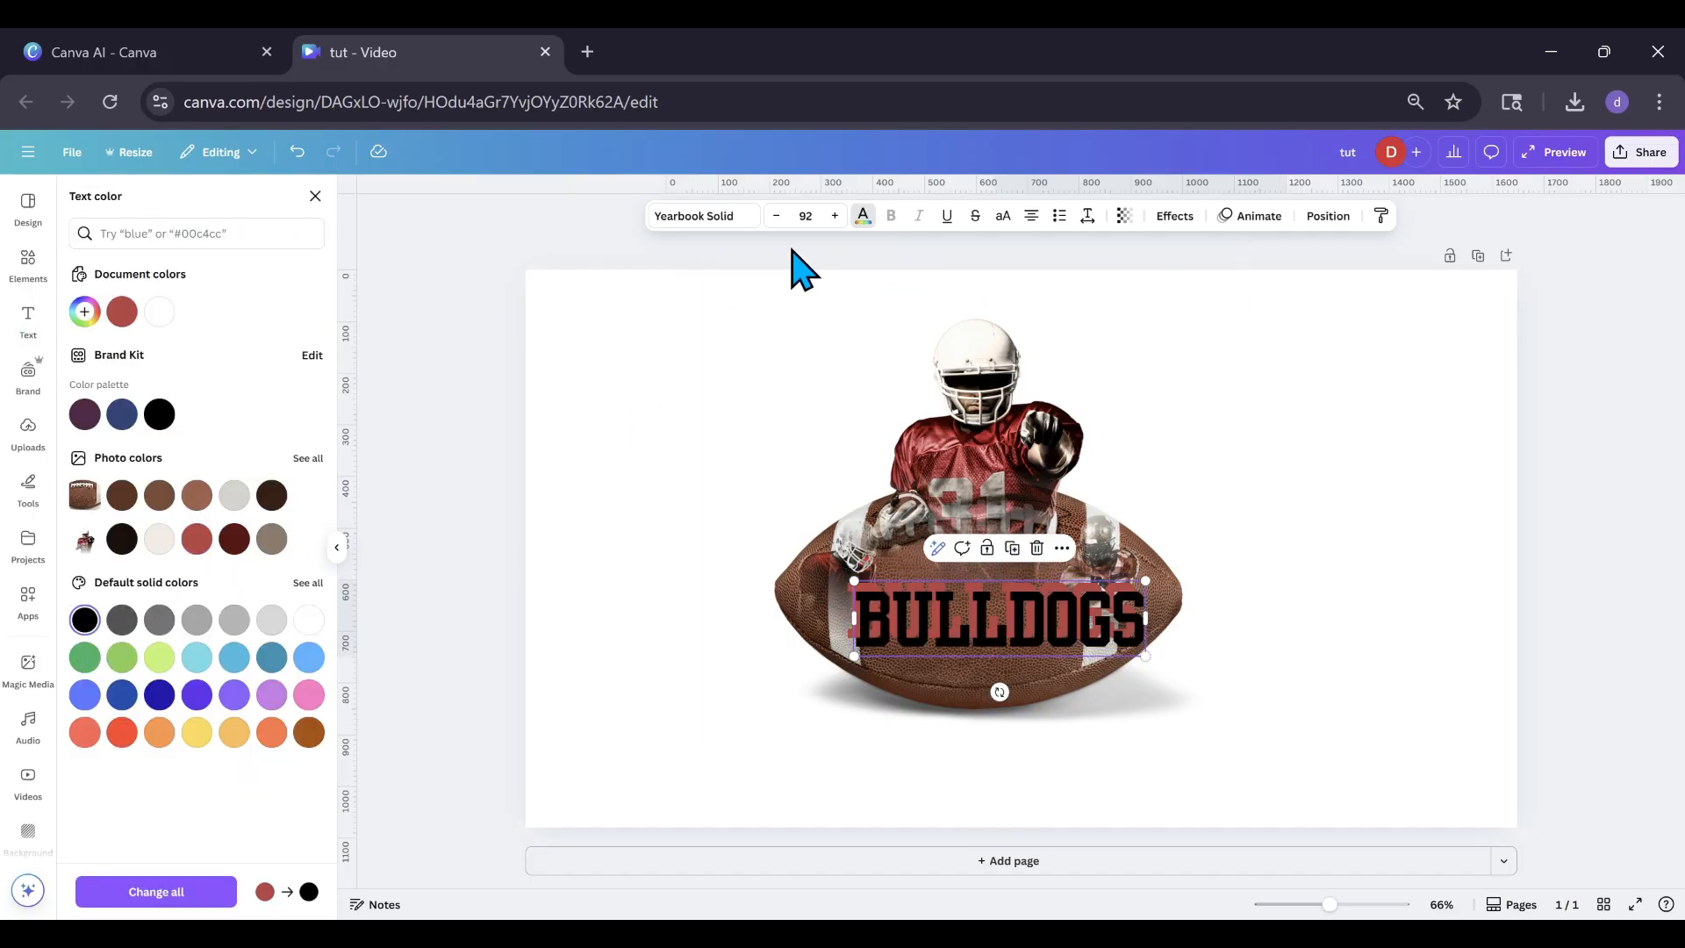
Apply the Hollow effect to the black copy and align it exactly over the red heading.
left_click(1174, 217)
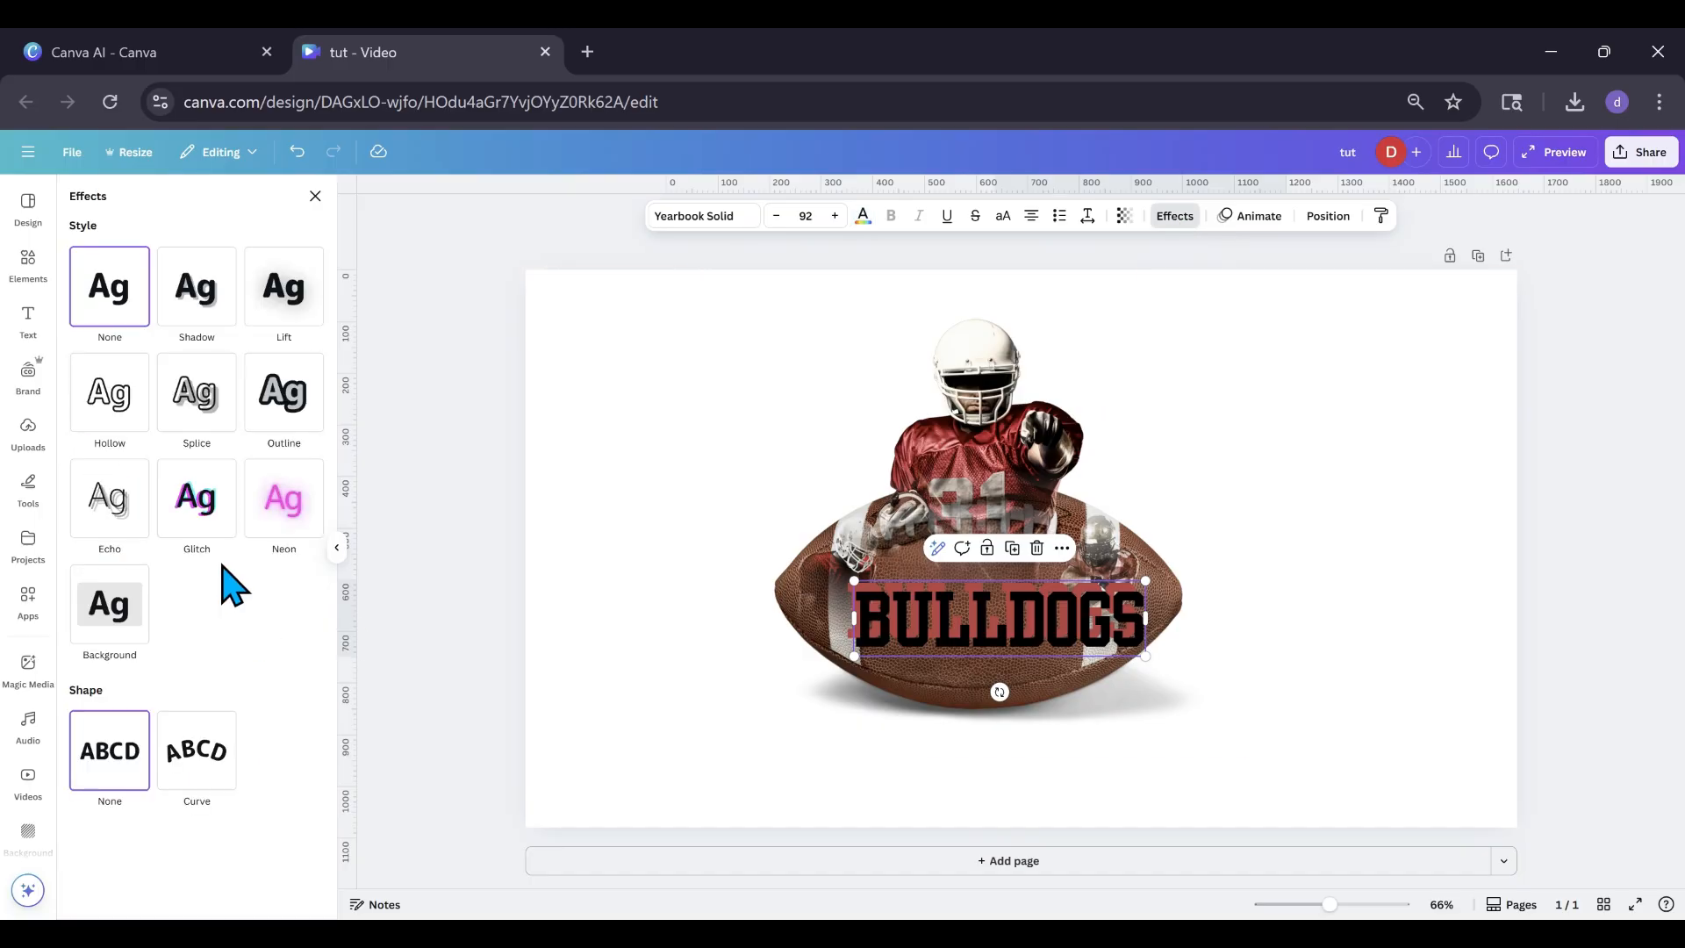
left_click(110, 439)
left_click_drag(953, 626, 946, 620)
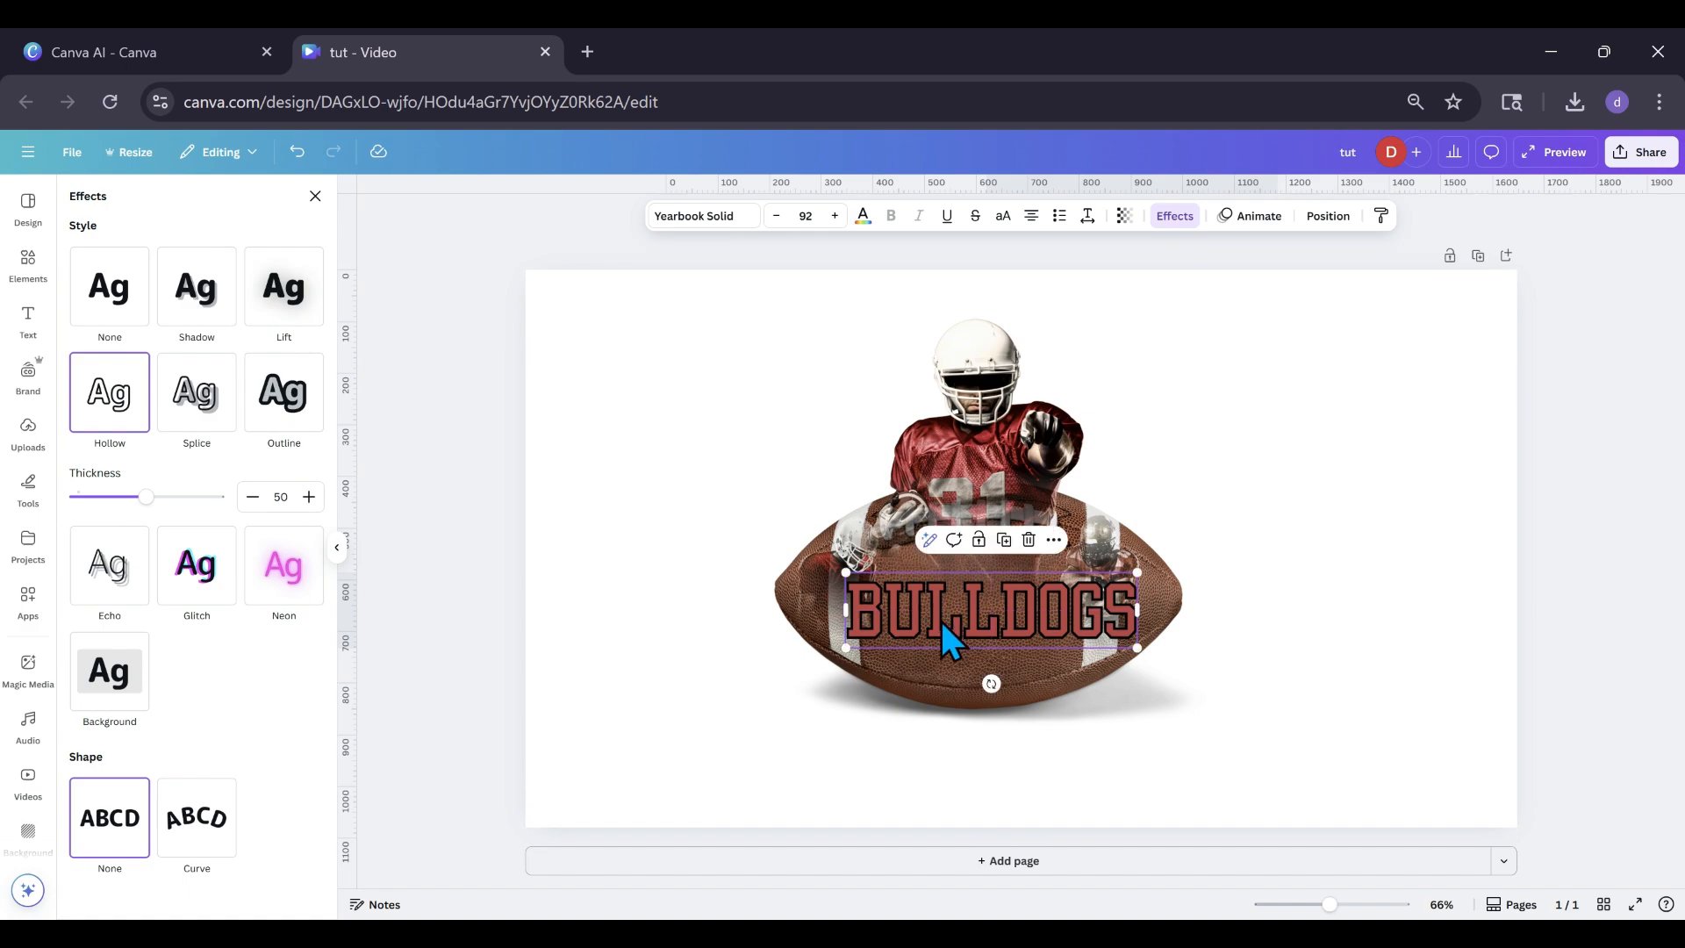
Move the hollow copy off the red heading and give the red heading a black Outline effect.
left_click_drag(941, 623, 1100, 690)
left_click(919, 618)
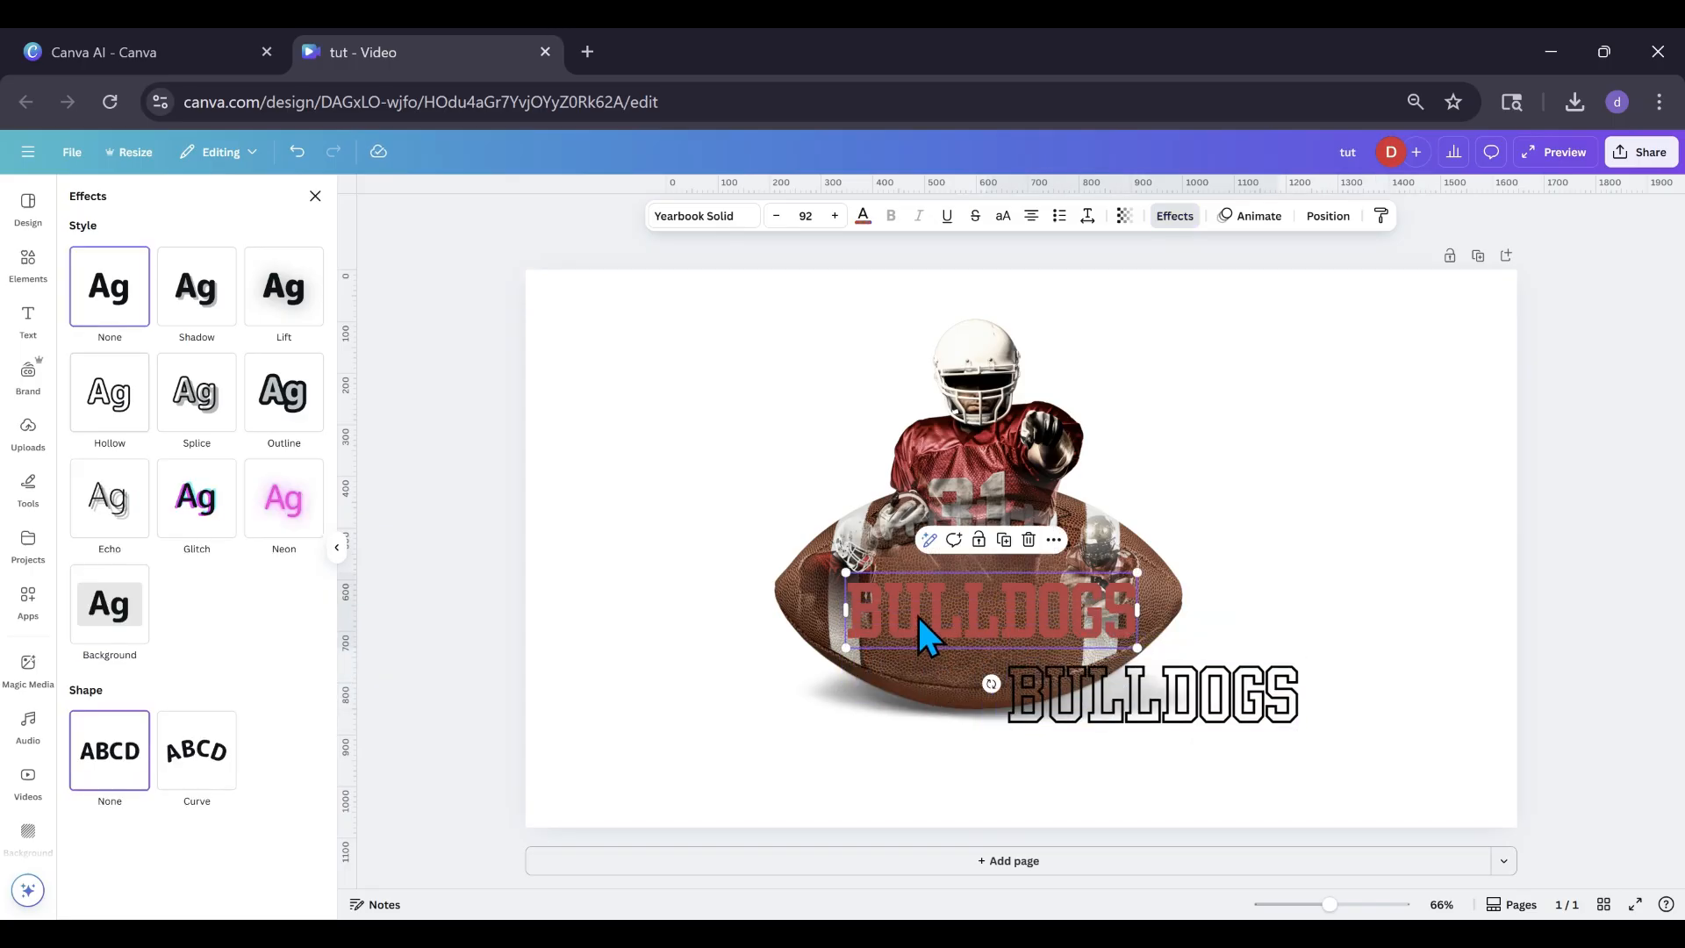
left_click(277, 428)
left_click(294, 519)
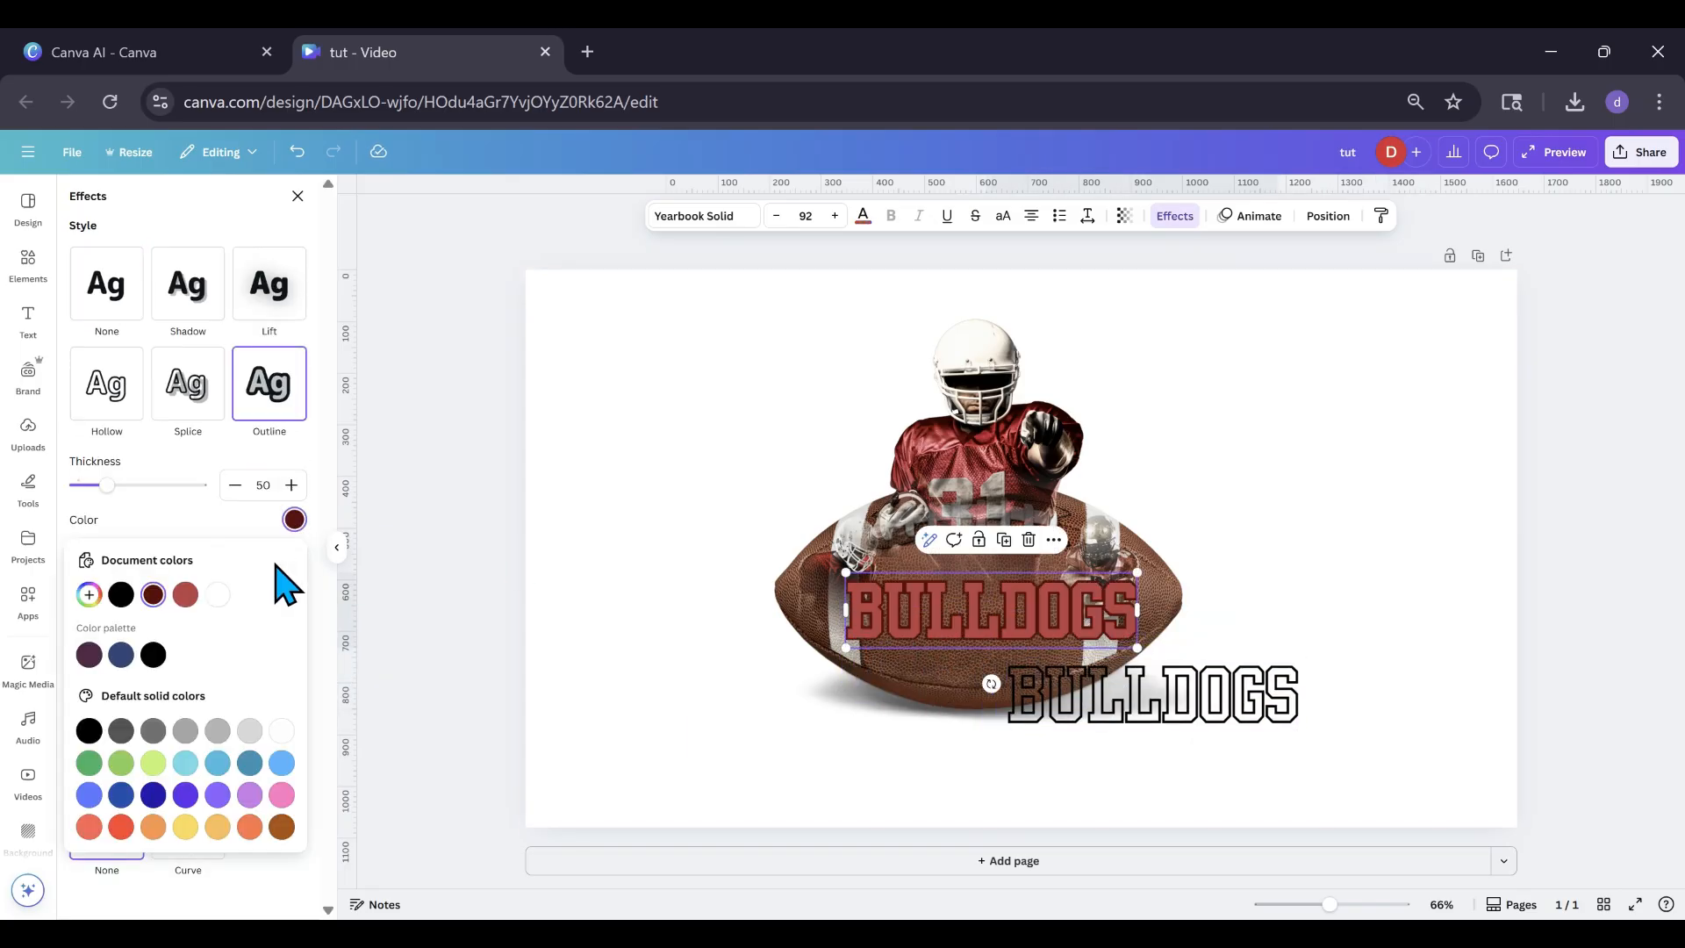
left_click(151, 657)
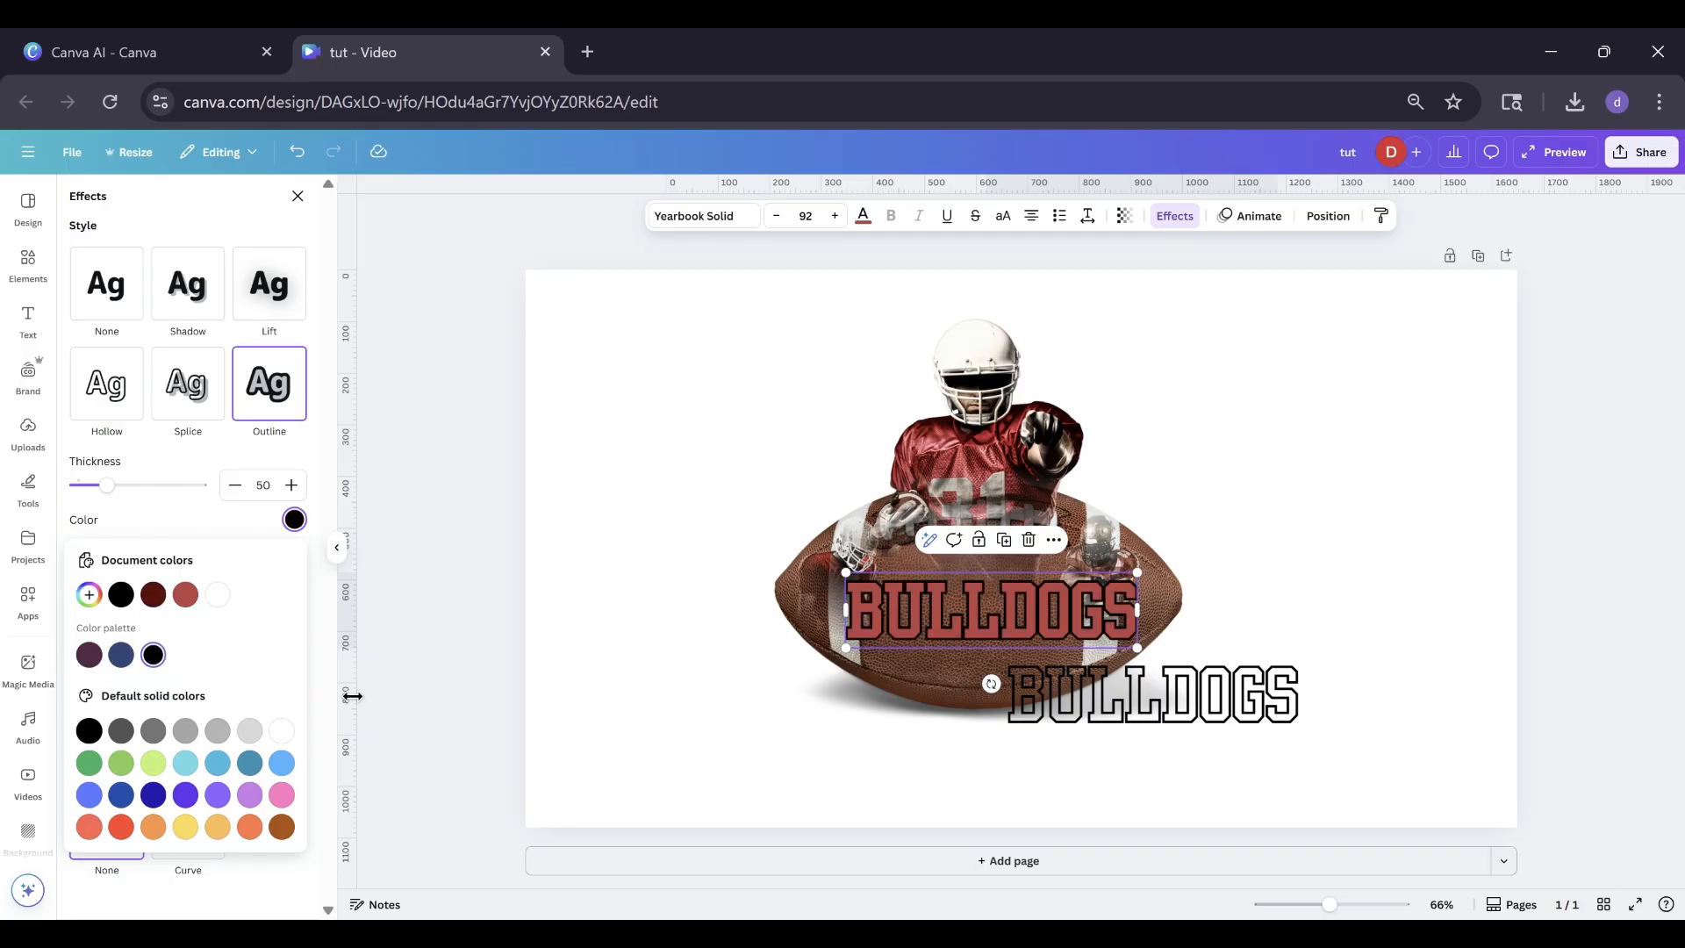
Duplicate the outlined red heading and place the copy on the blank area right of the pointing player.
left_click_drag(1107, 737, 1080, 707)
left_click(974, 616)
left_click(1002, 546)
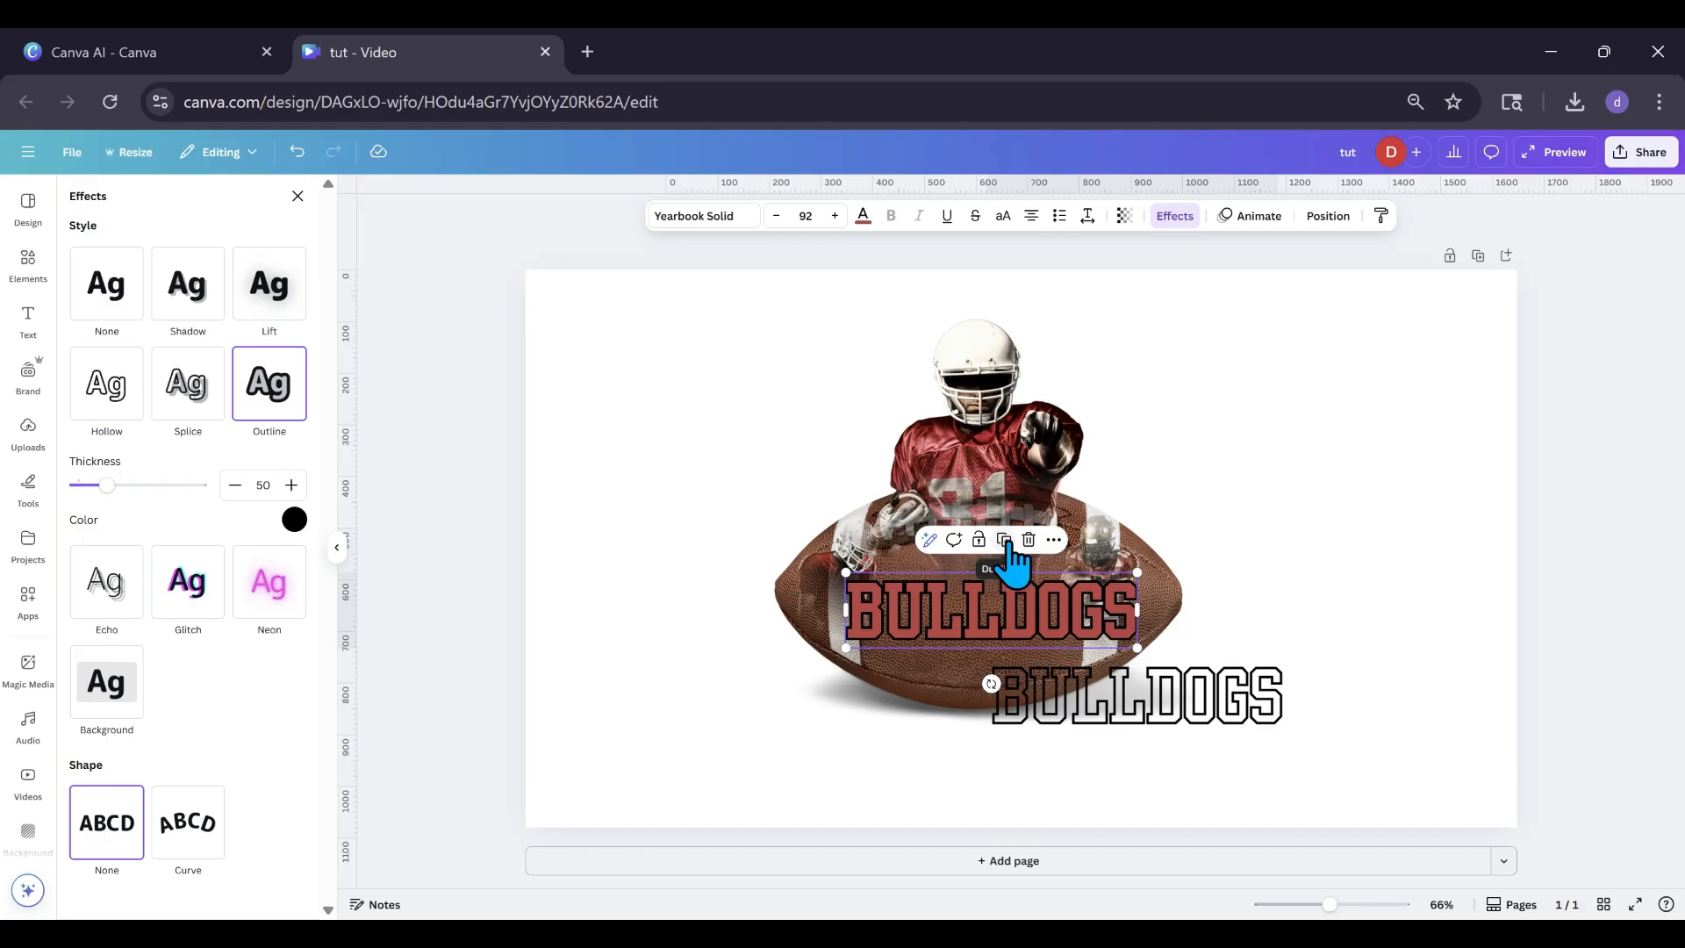
left_click_drag(997, 631, 1290, 497)
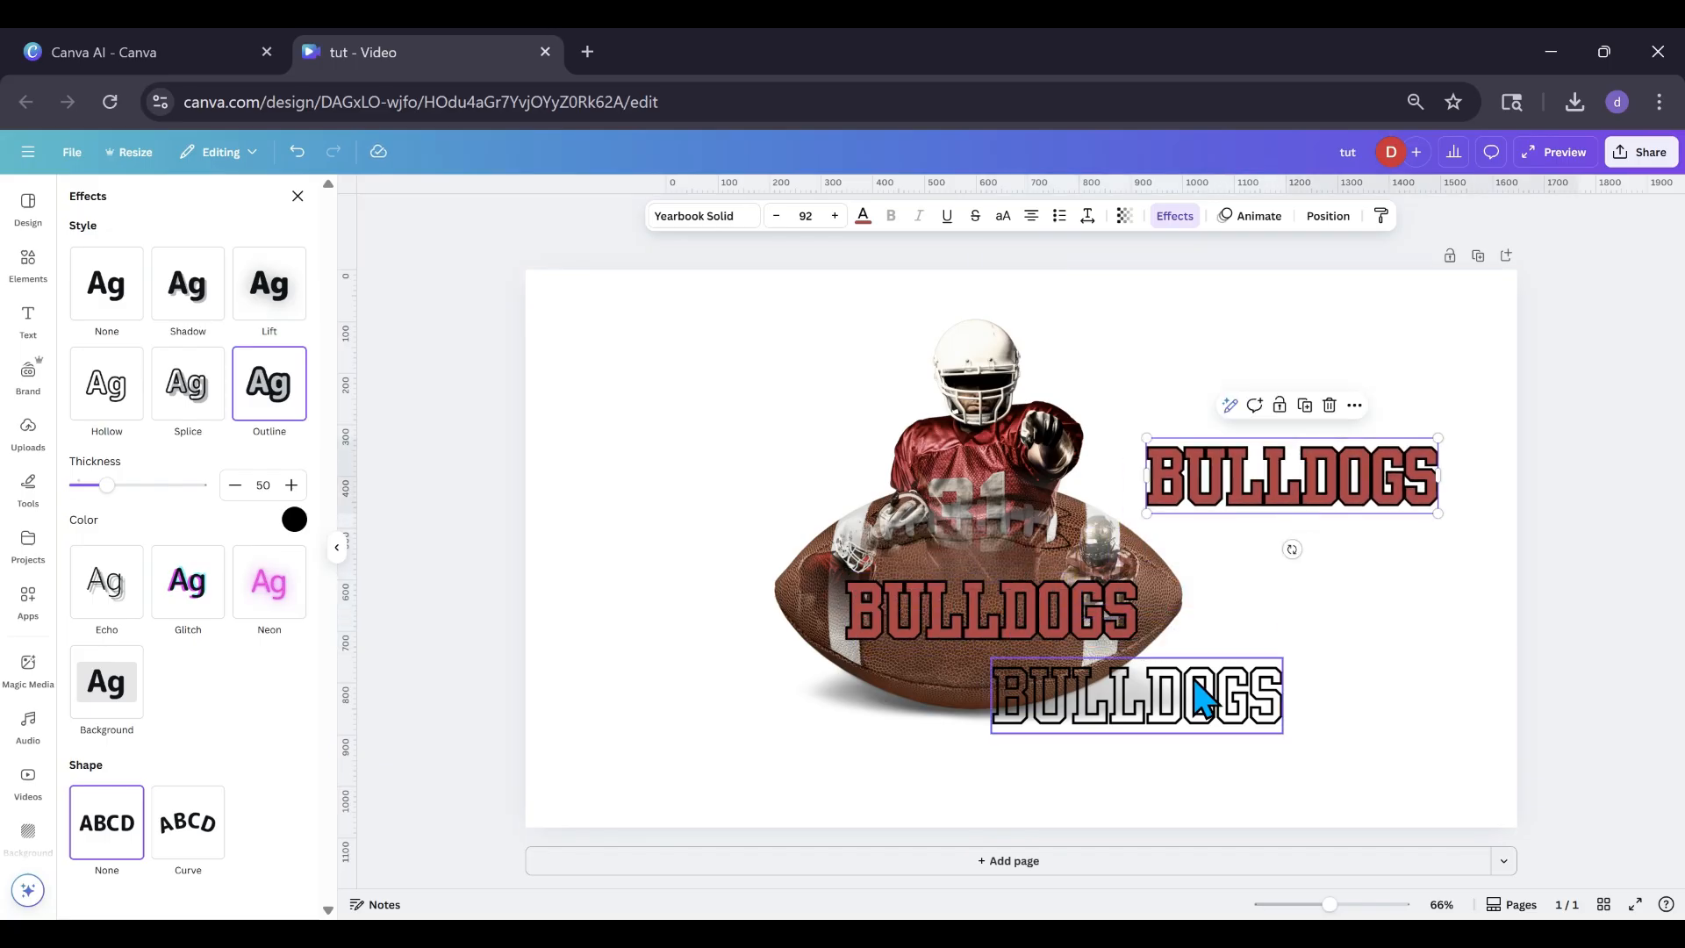
Move the hollow heading just below the new red copy and set that copy's effect style to None.
left_click_drag(1203, 696, 1378, 579)
left_click(1286, 498)
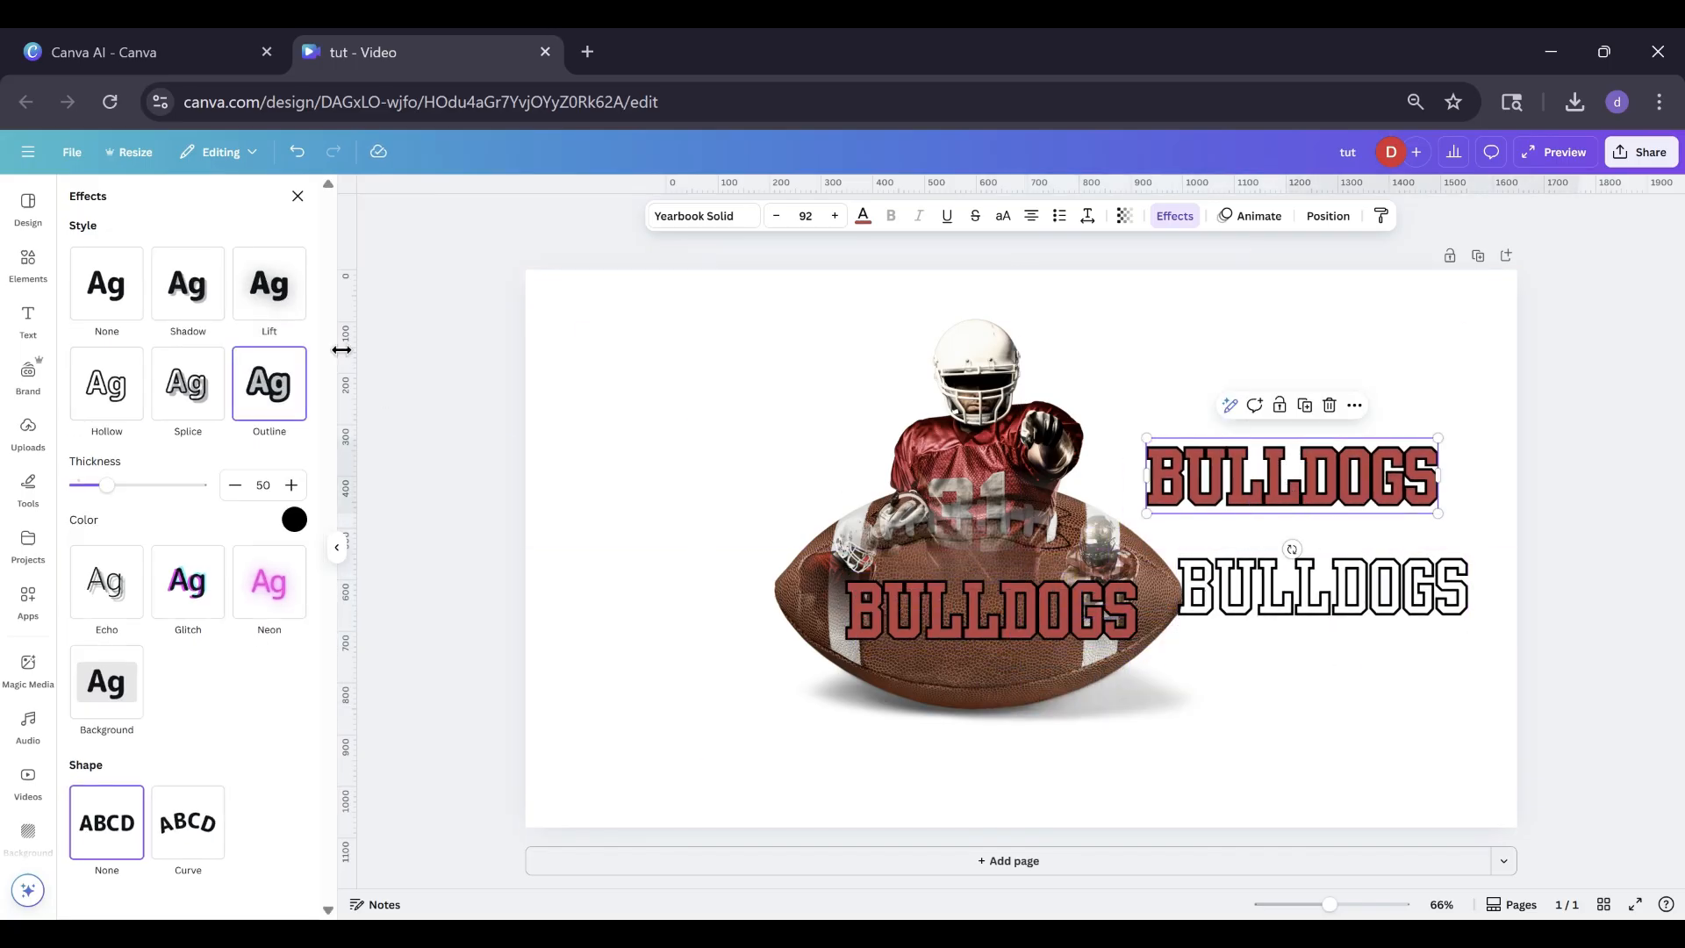
left_click(106, 289)
Align the hollow heading over the plain red copy and move its layer above the red one.
left_click(1244, 570)
left_click_drag(1244, 570, 1211, 476)
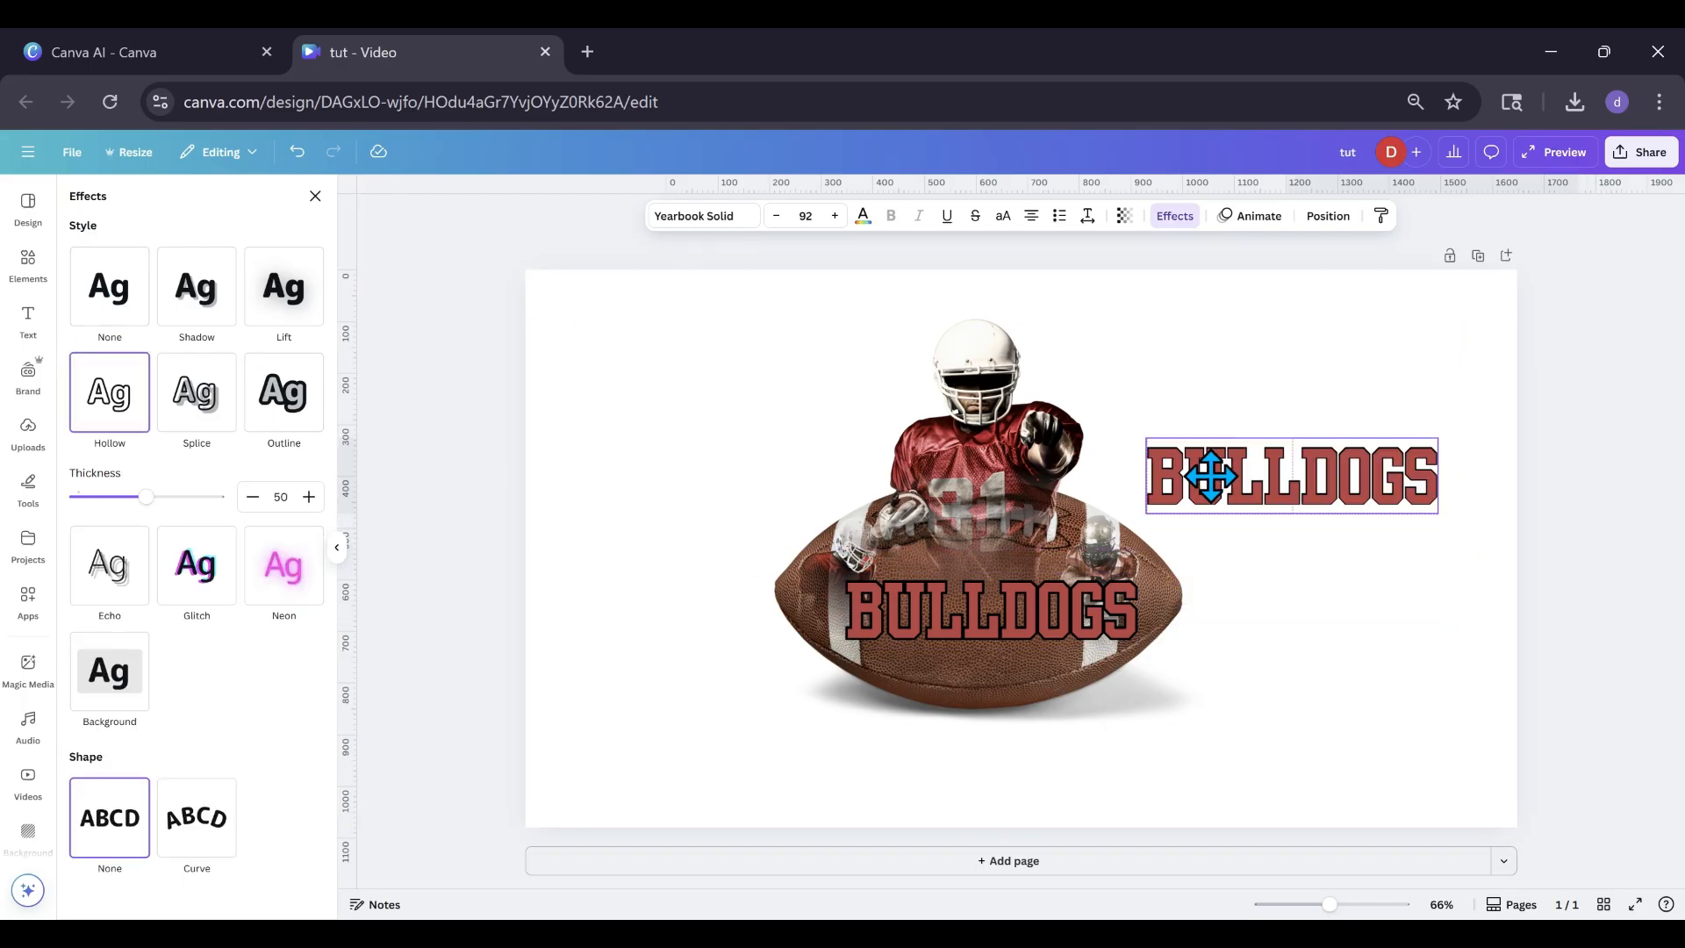
left_click(1327, 216)
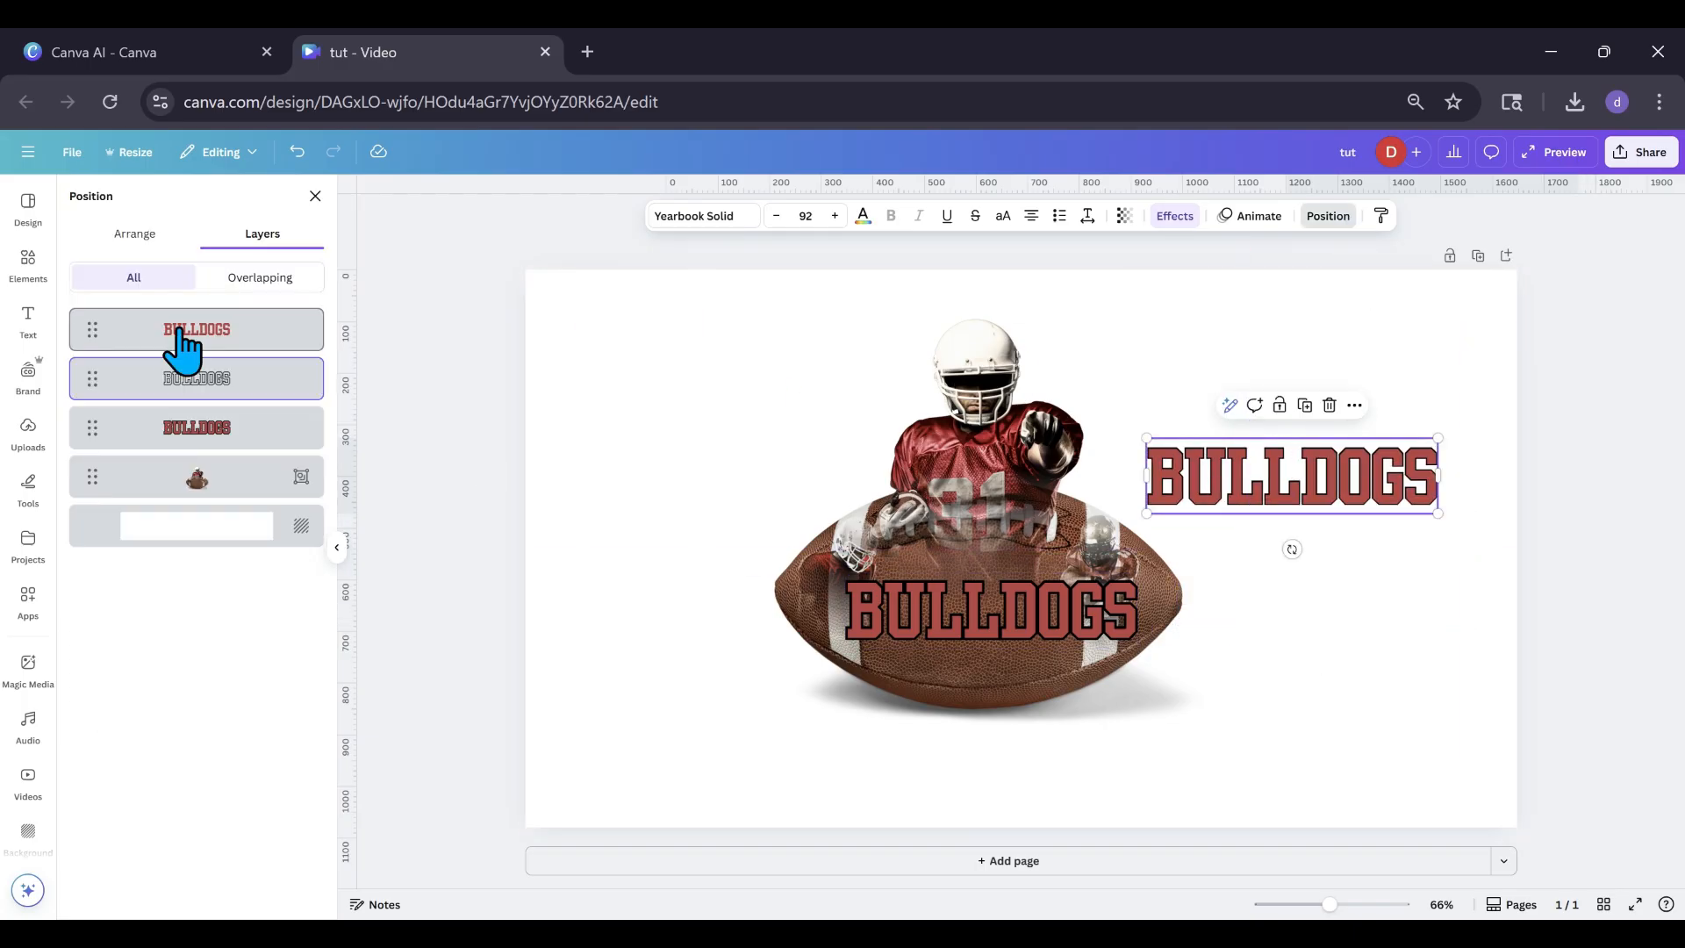
mouse_move(153, 390)
left_mouse_down()
mouse_move(150, 290)
mouse_move(154, 383)
left_mouse_up()
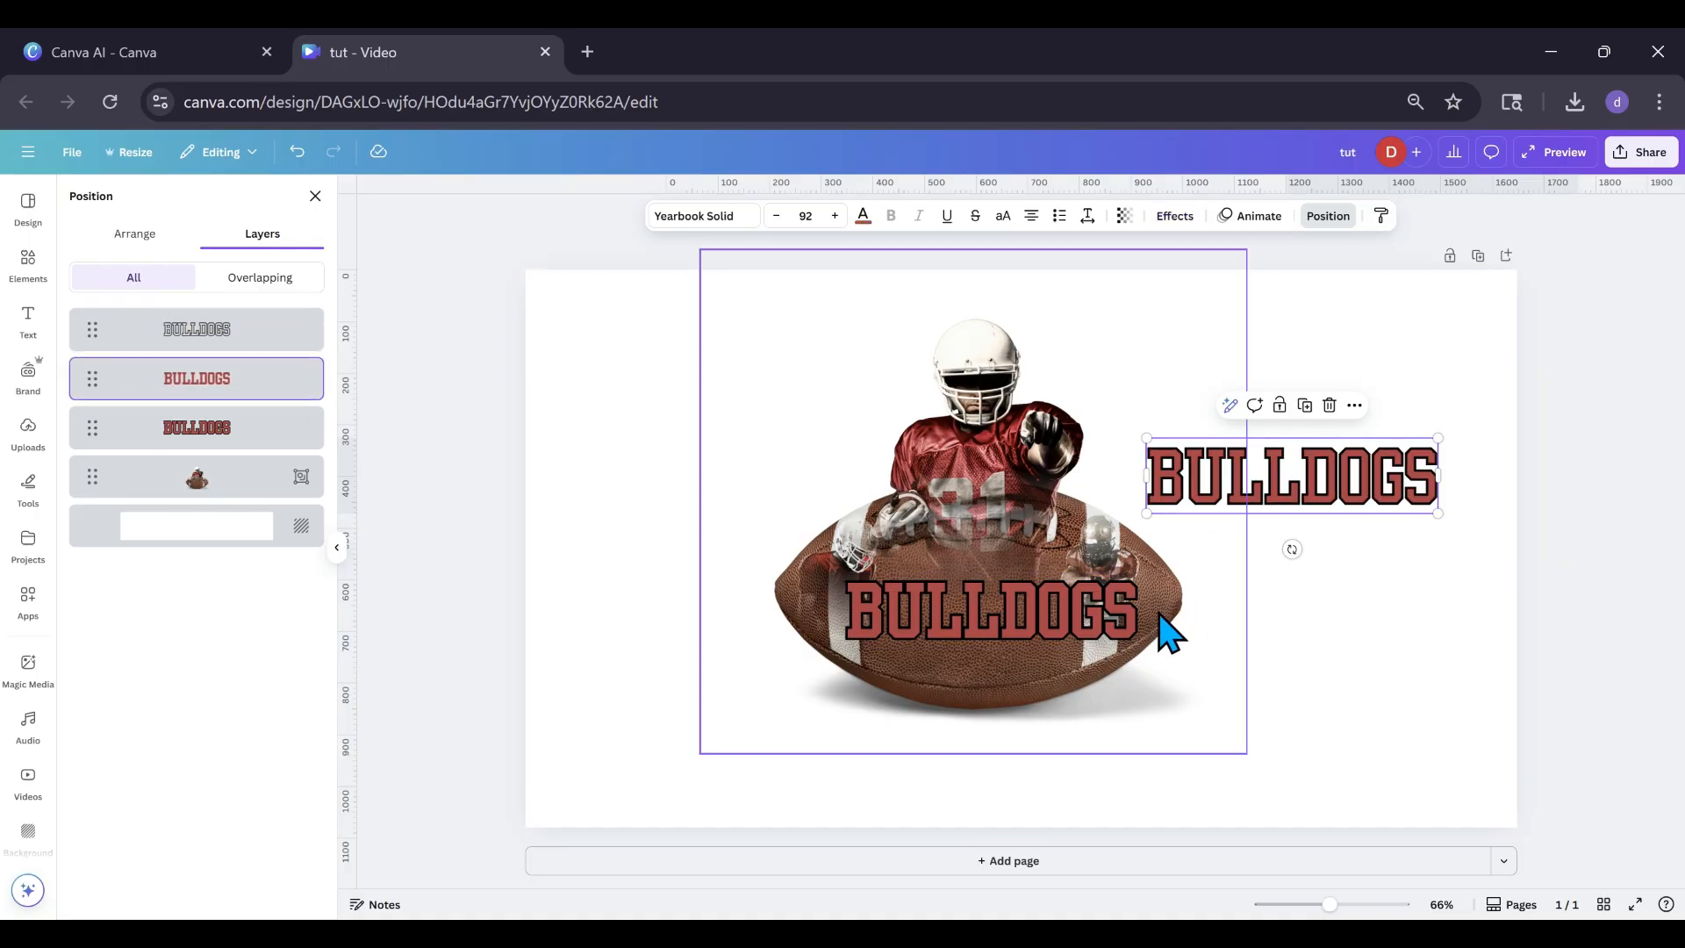
Place the outlined heading directly beneath the layered one for comparison, and remove it from the page.
left_click_drag(1008, 639, 1293, 552)
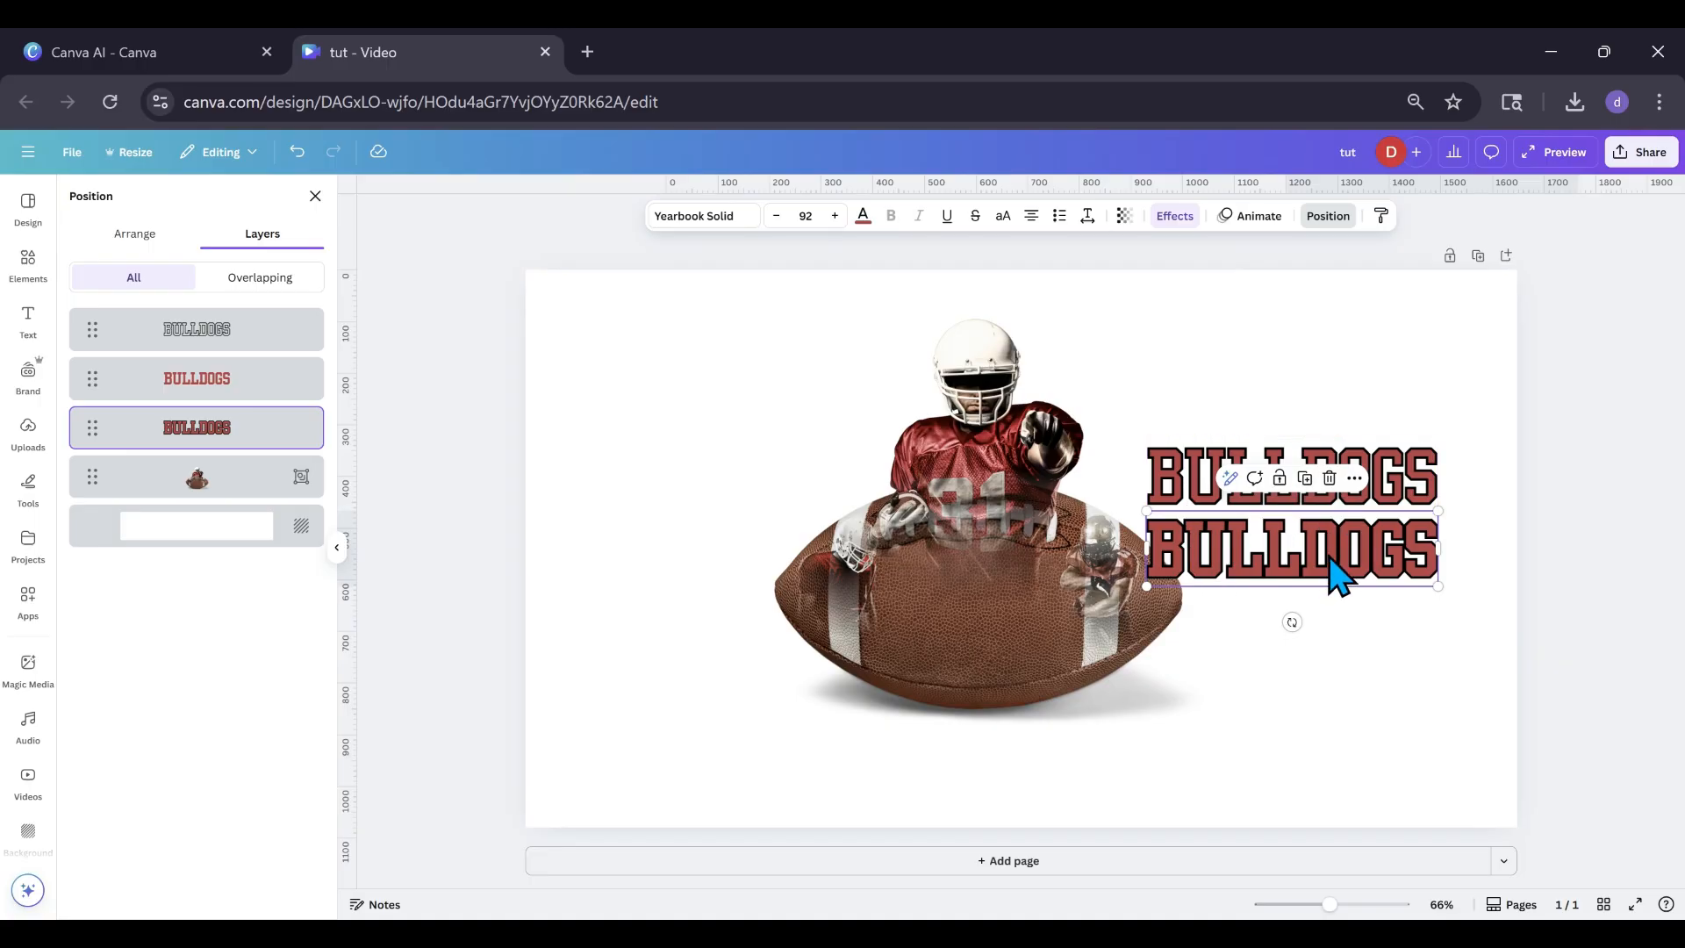
left_click_drag(1292, 573, 349, 604)
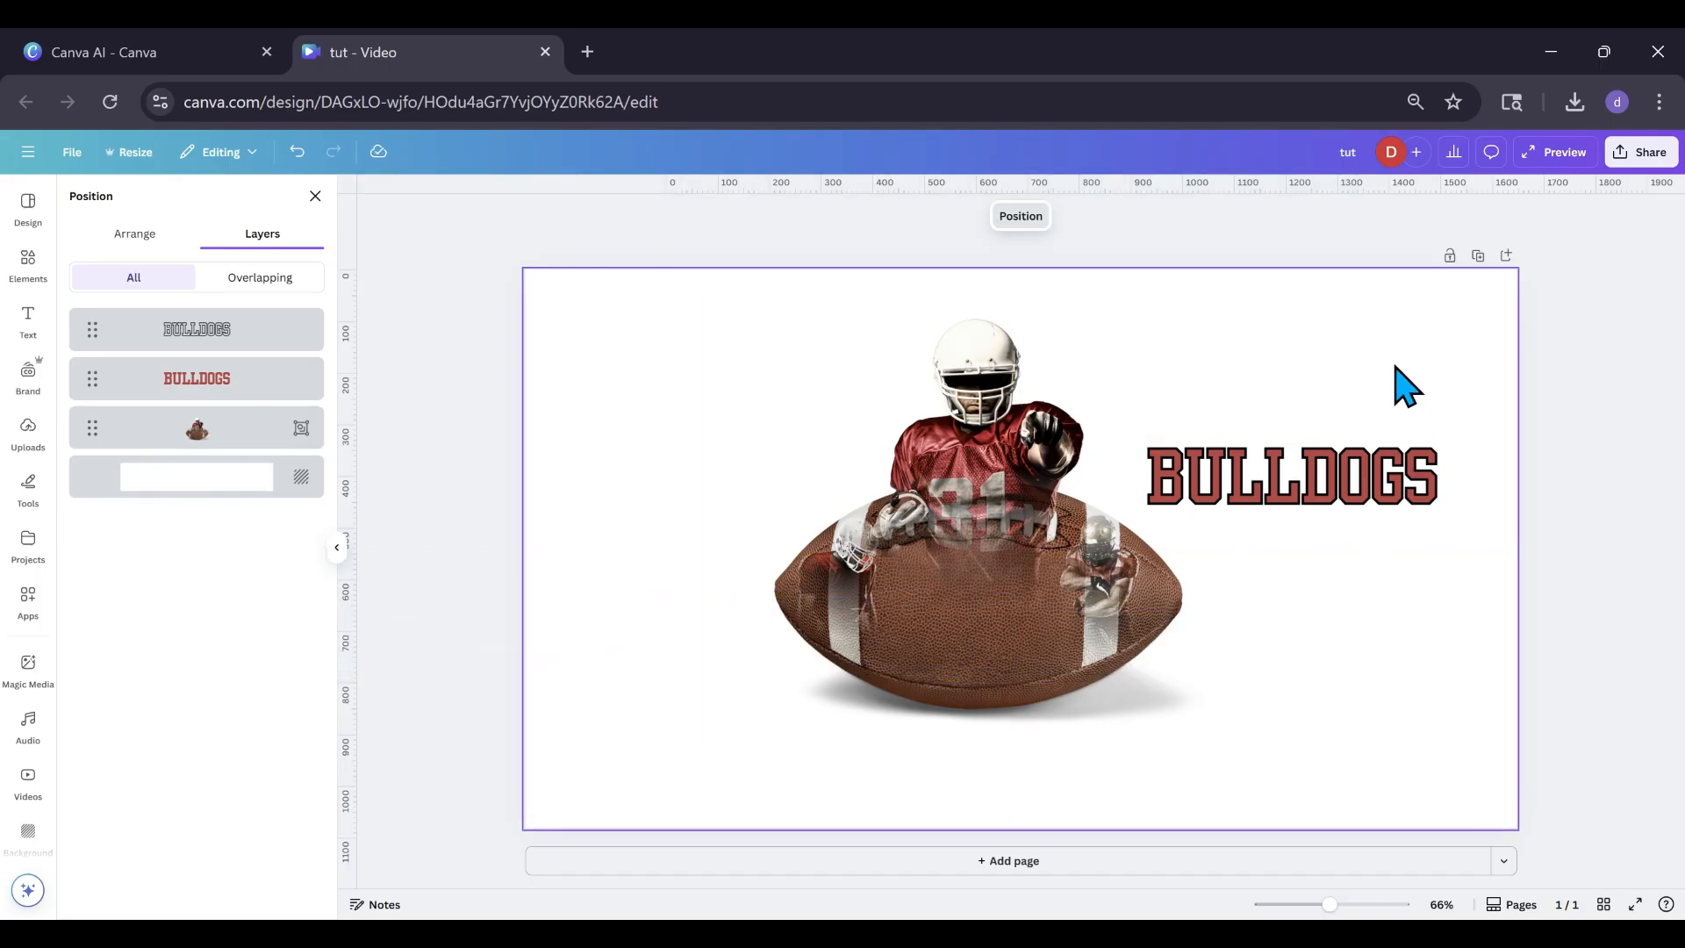
Group the two layered BULLDOGS headings and place the group across the football's bottom edge.
left_click_drag(1396, 360, 958, 690)
left_click(1254, 406)
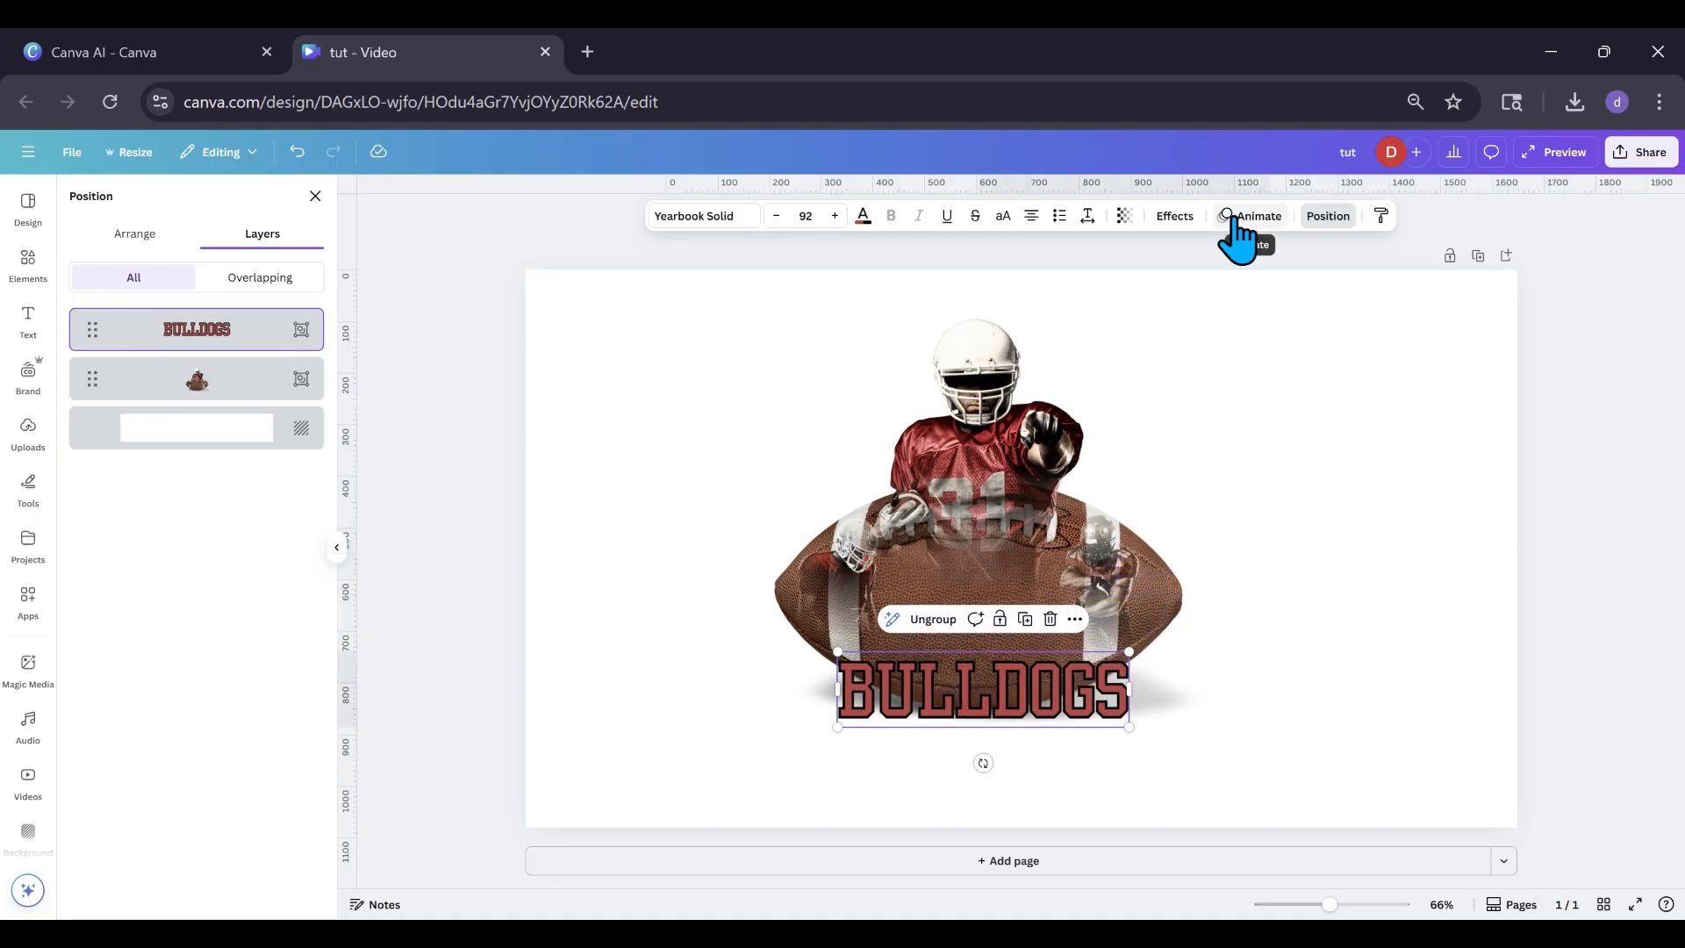
Try a Curve shape of -49 on the grouped heading and nudge it slightly lower on the football.
left_click(1175, 216)
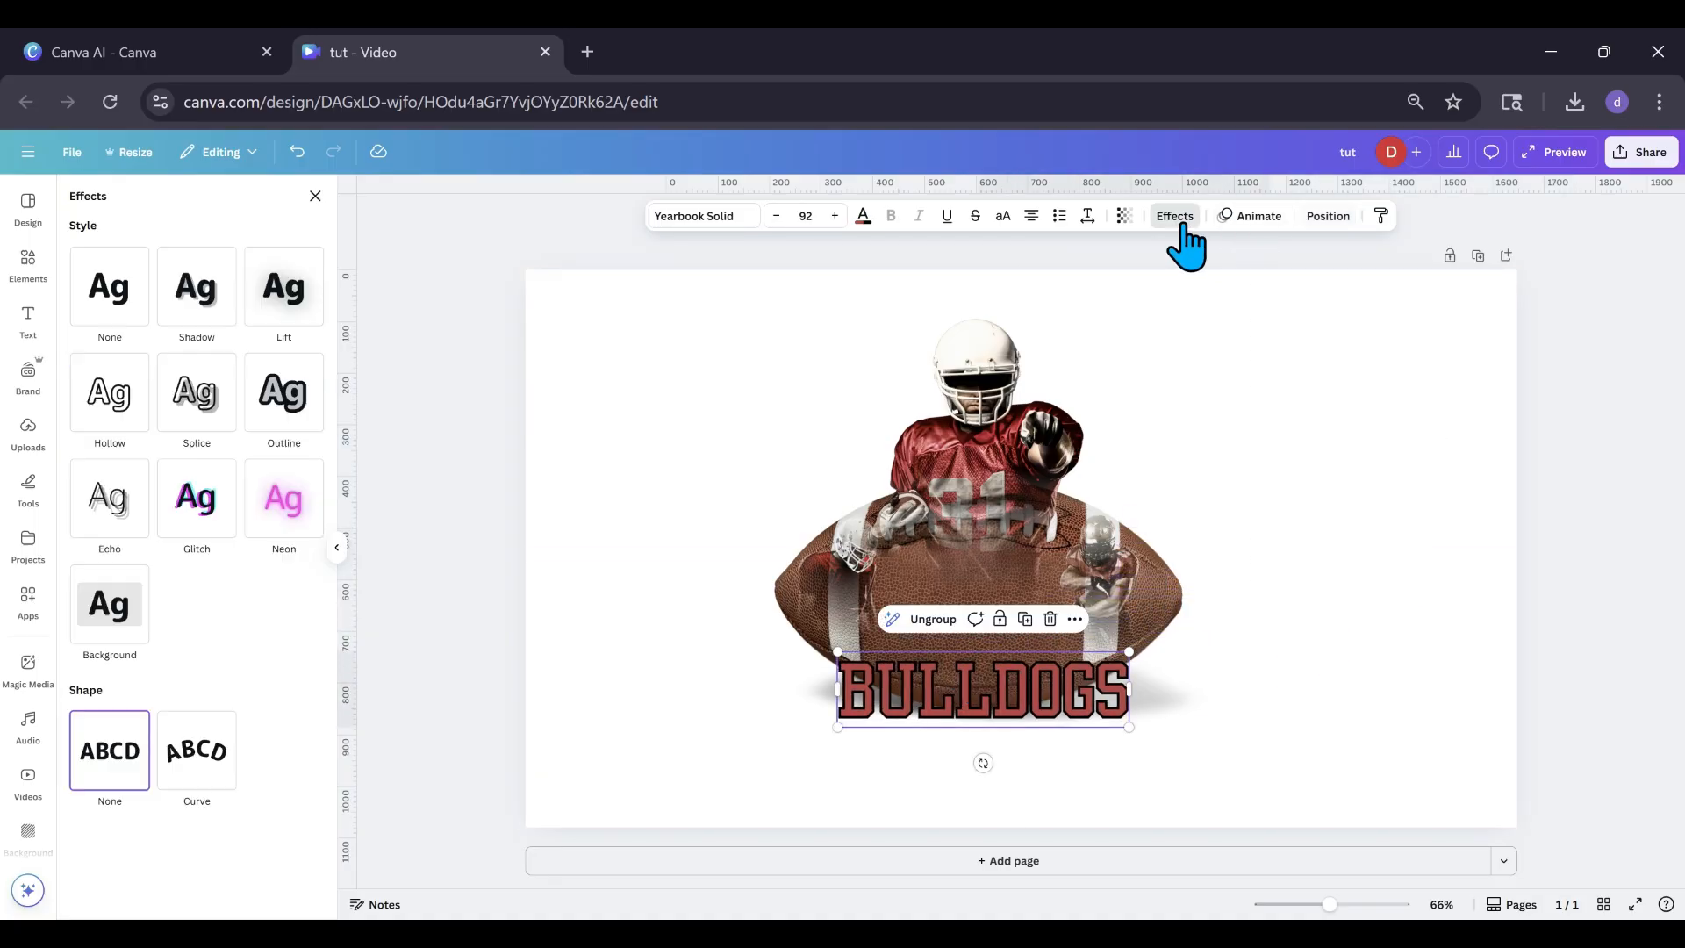
left_click(195, 790)
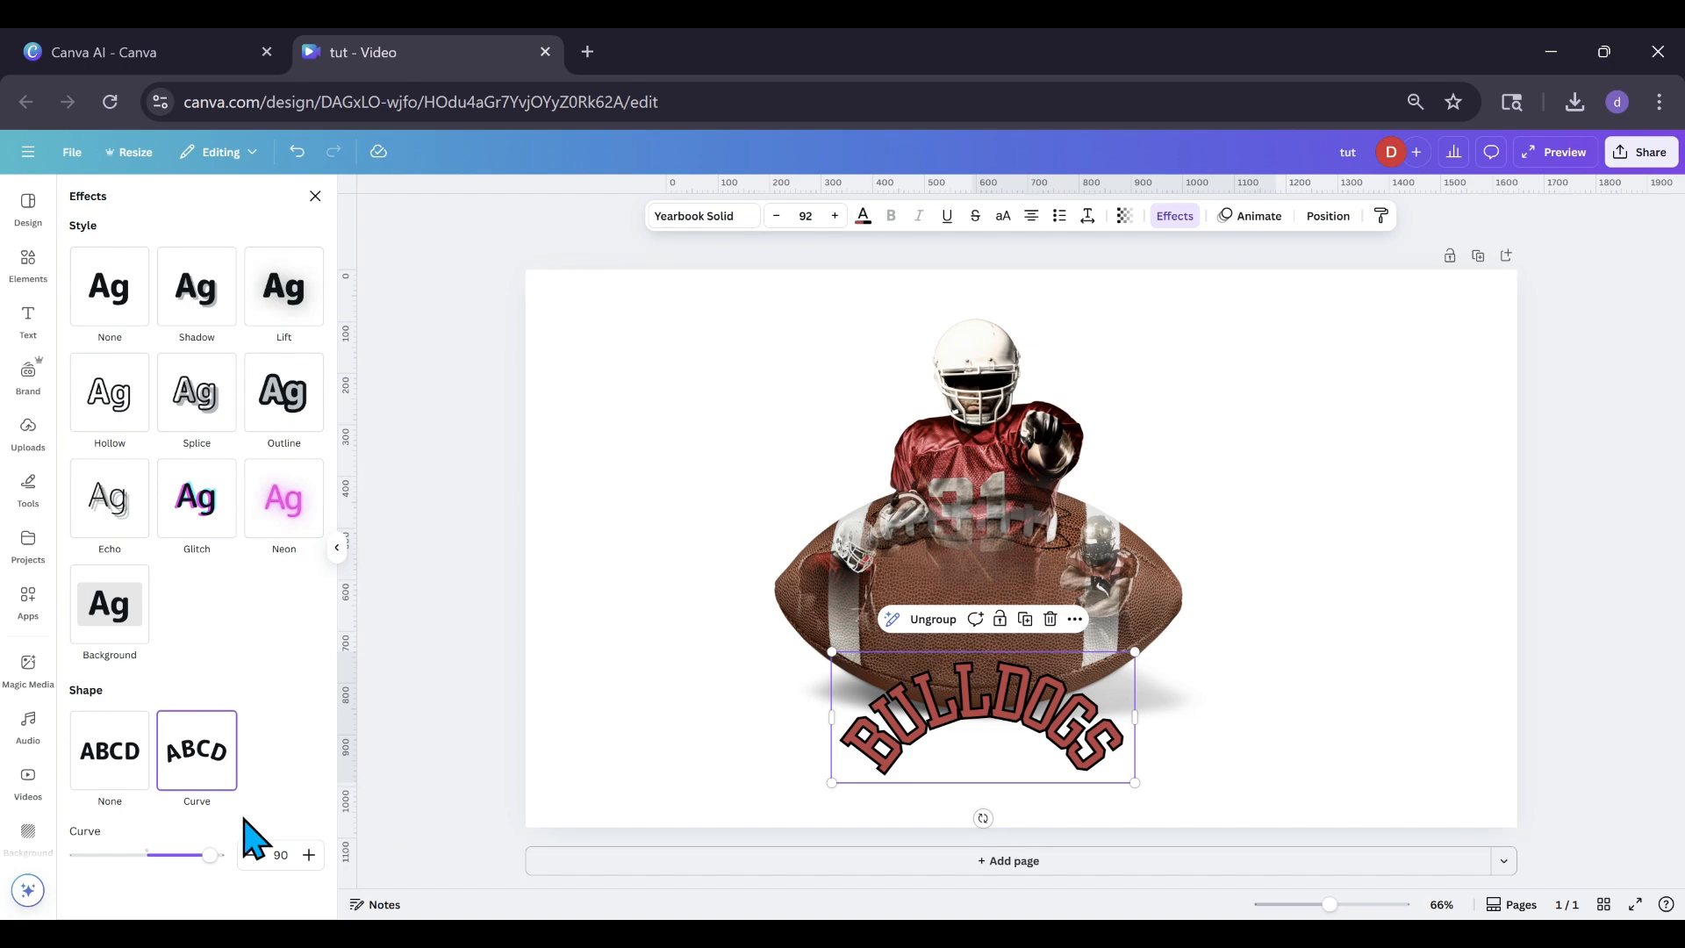
left_click_drag(209, 855, 112, 855)
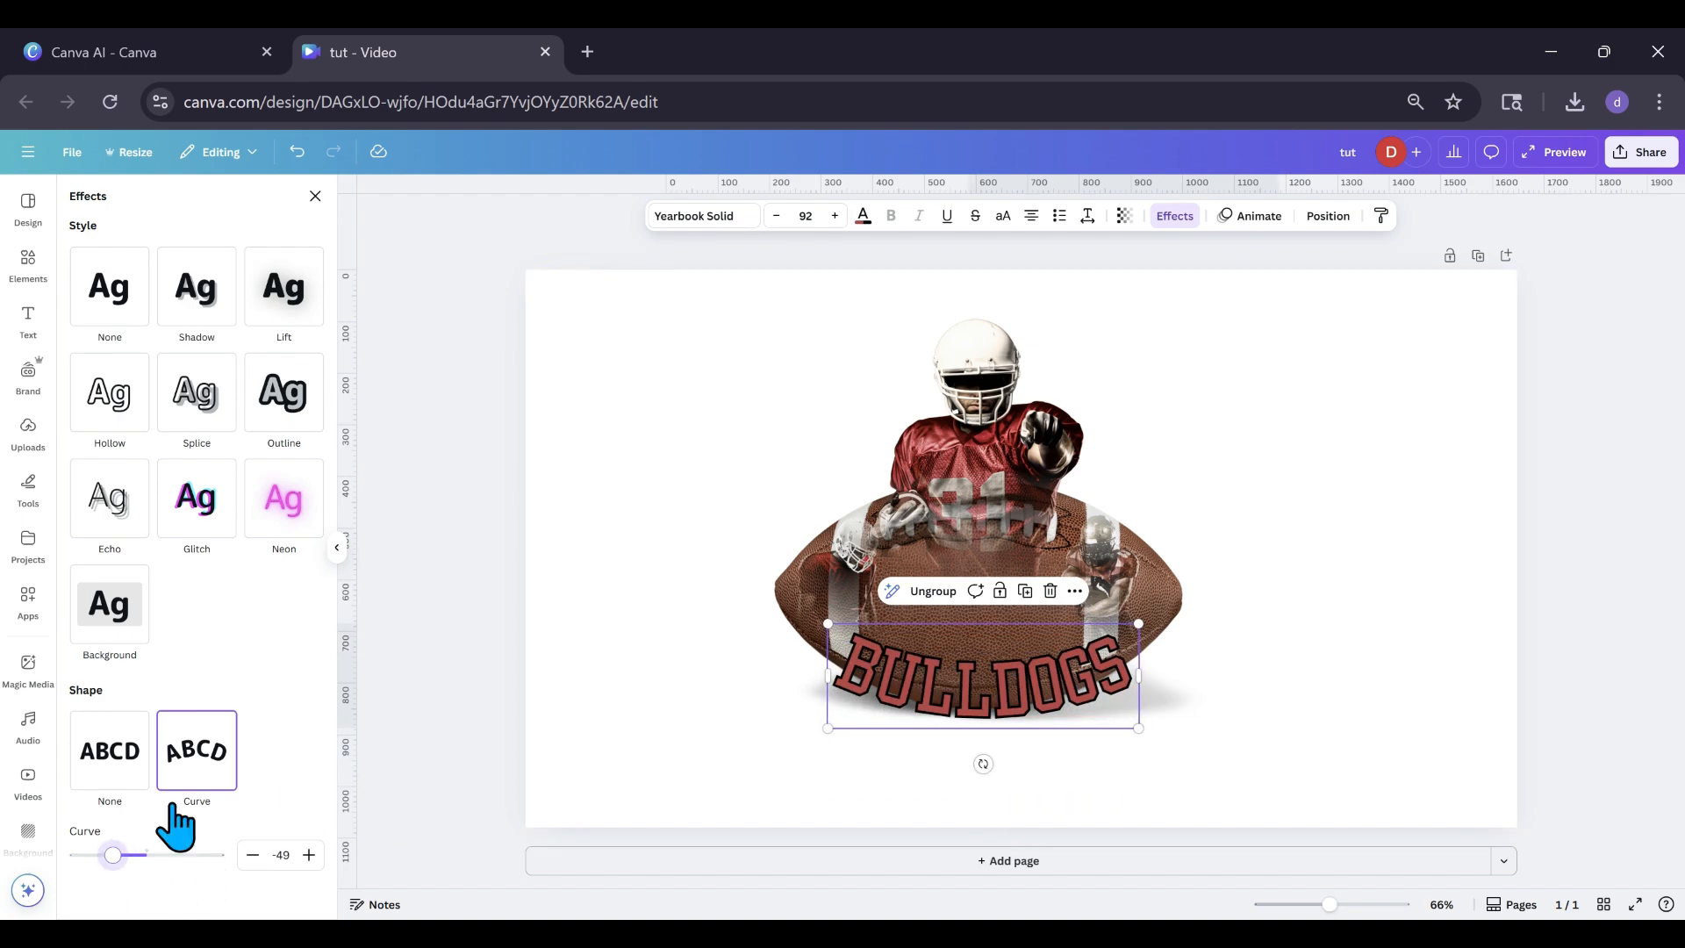
left_click_drag(944, 681, 942, 694)
left_click(915, 763)
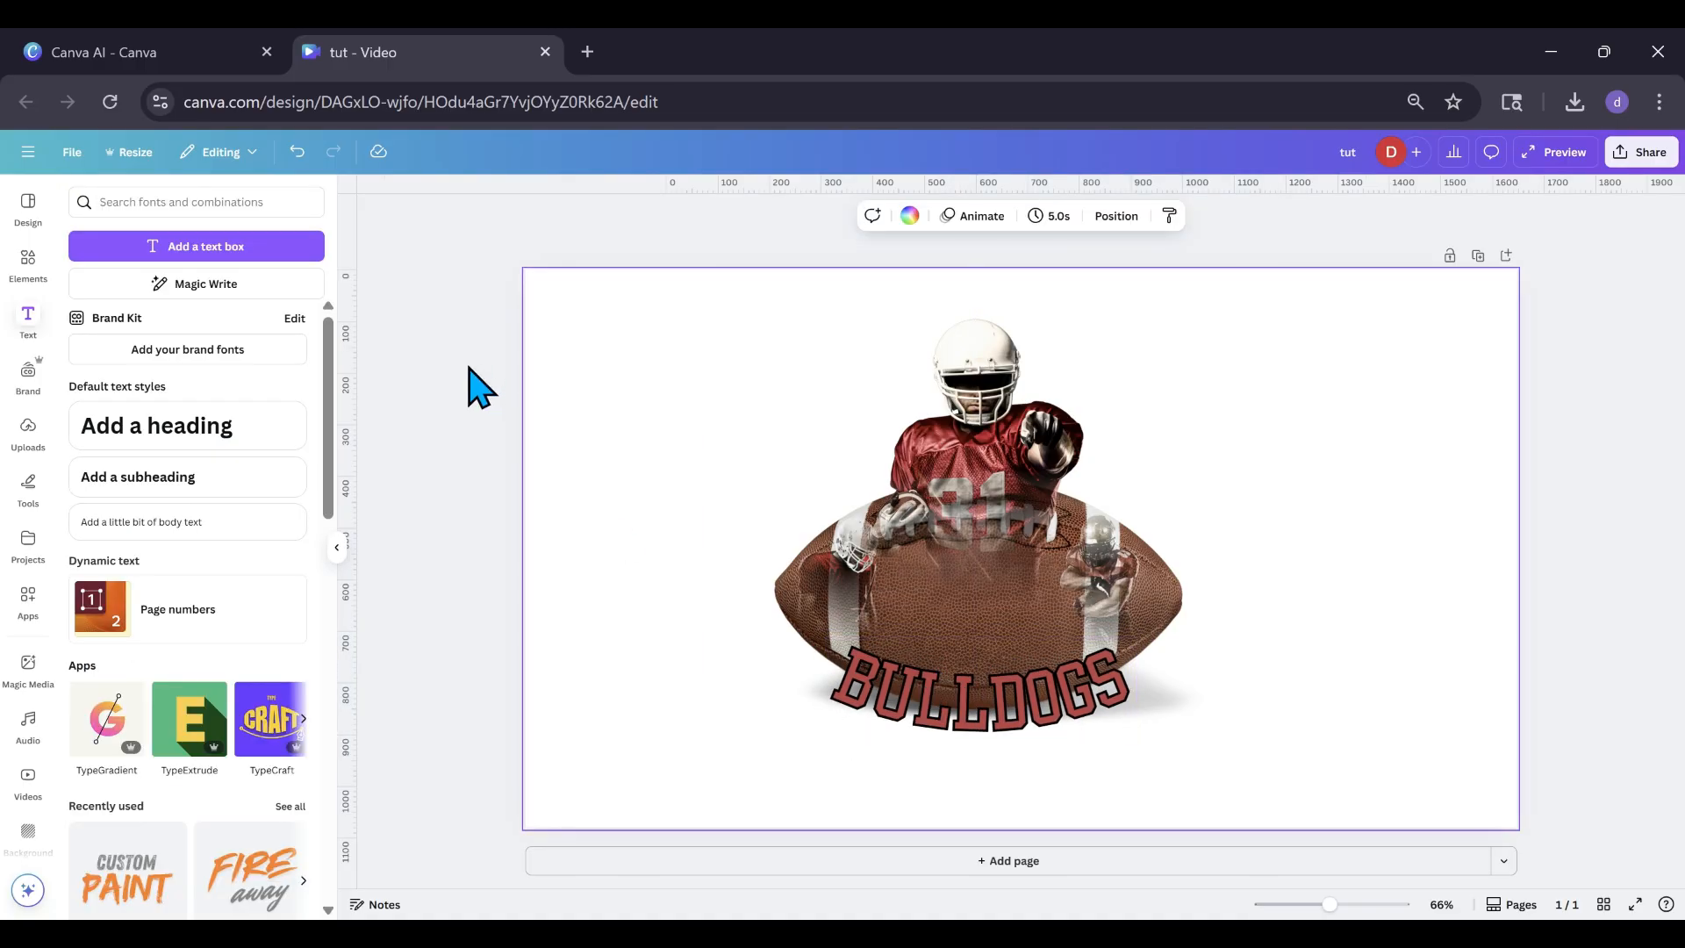
Undo the heading's last move and its curve.
left_click(300, 156)
left_click(300, 156)
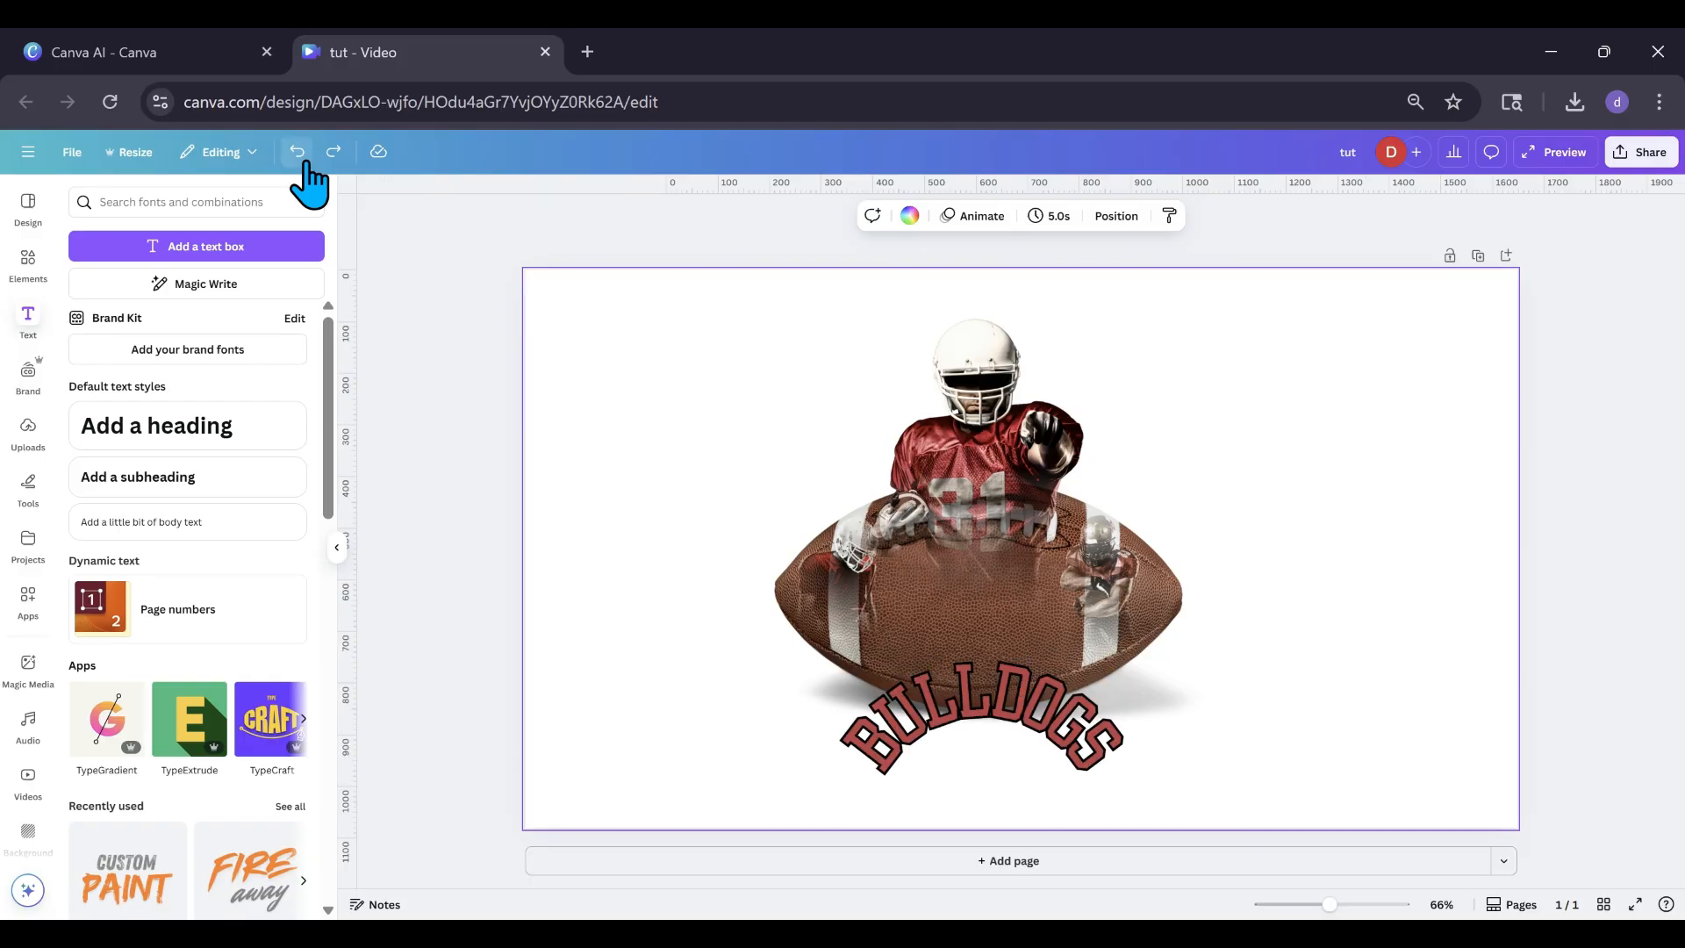
left_click(300, 156)
Move the straight grouped heading slightly up onto the lower part of the football.
left_click(903, 714)
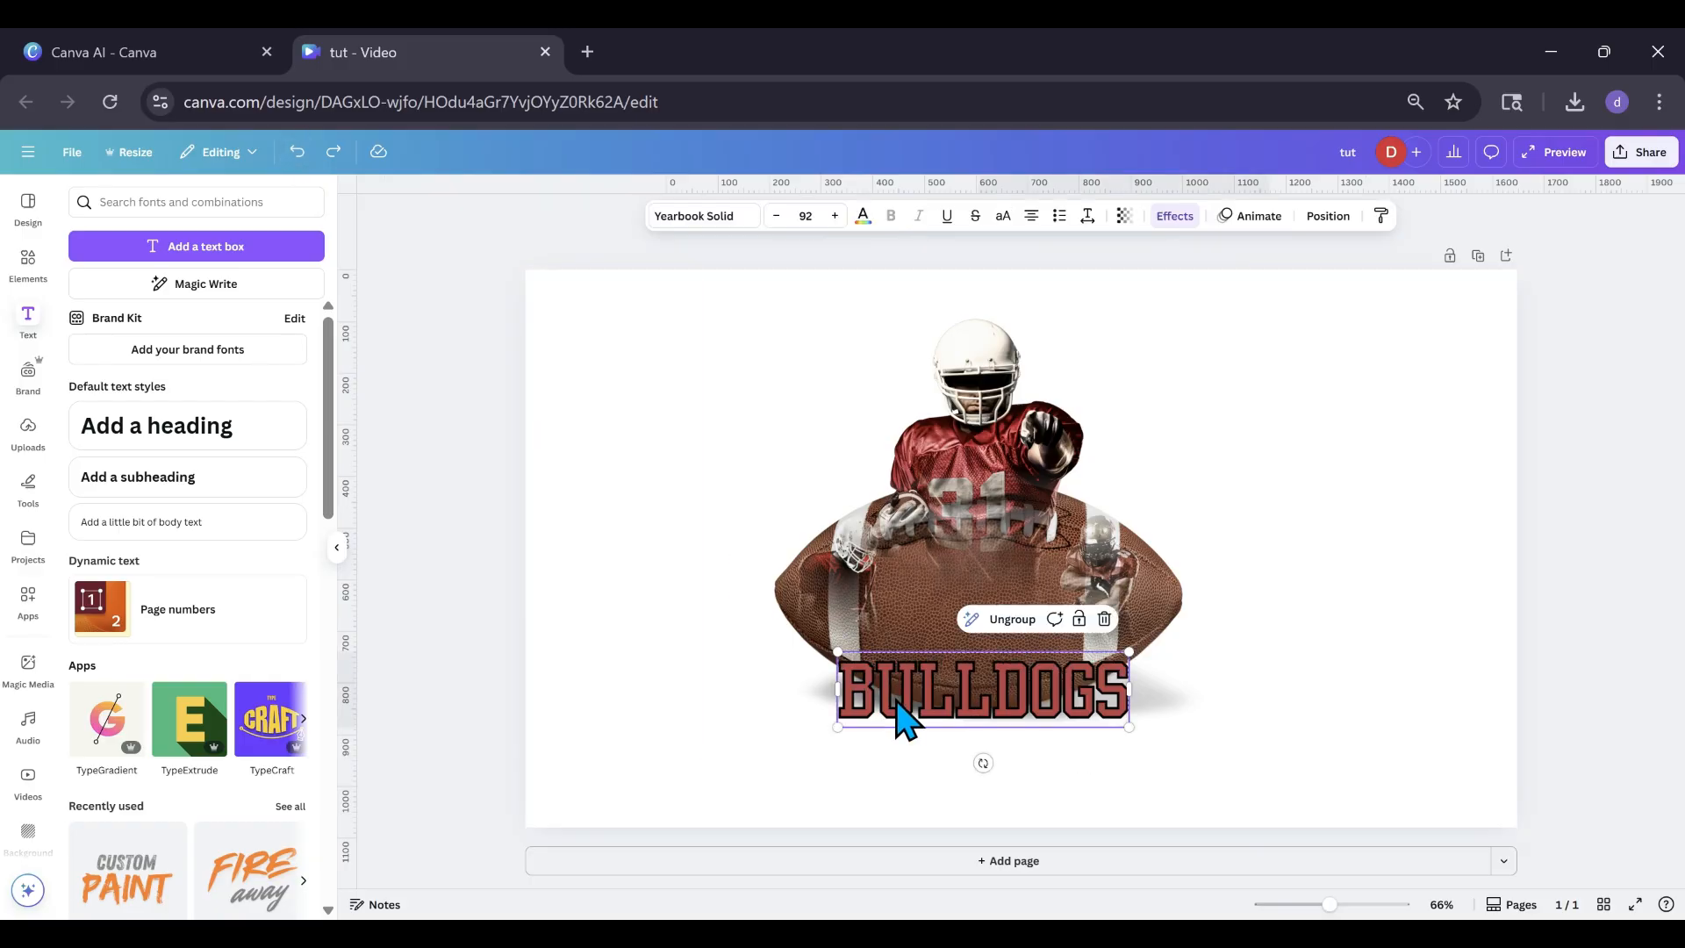
left_click_drag(903, 714, 1259, 461)
left_click_drag(982, 667, 881, 668)
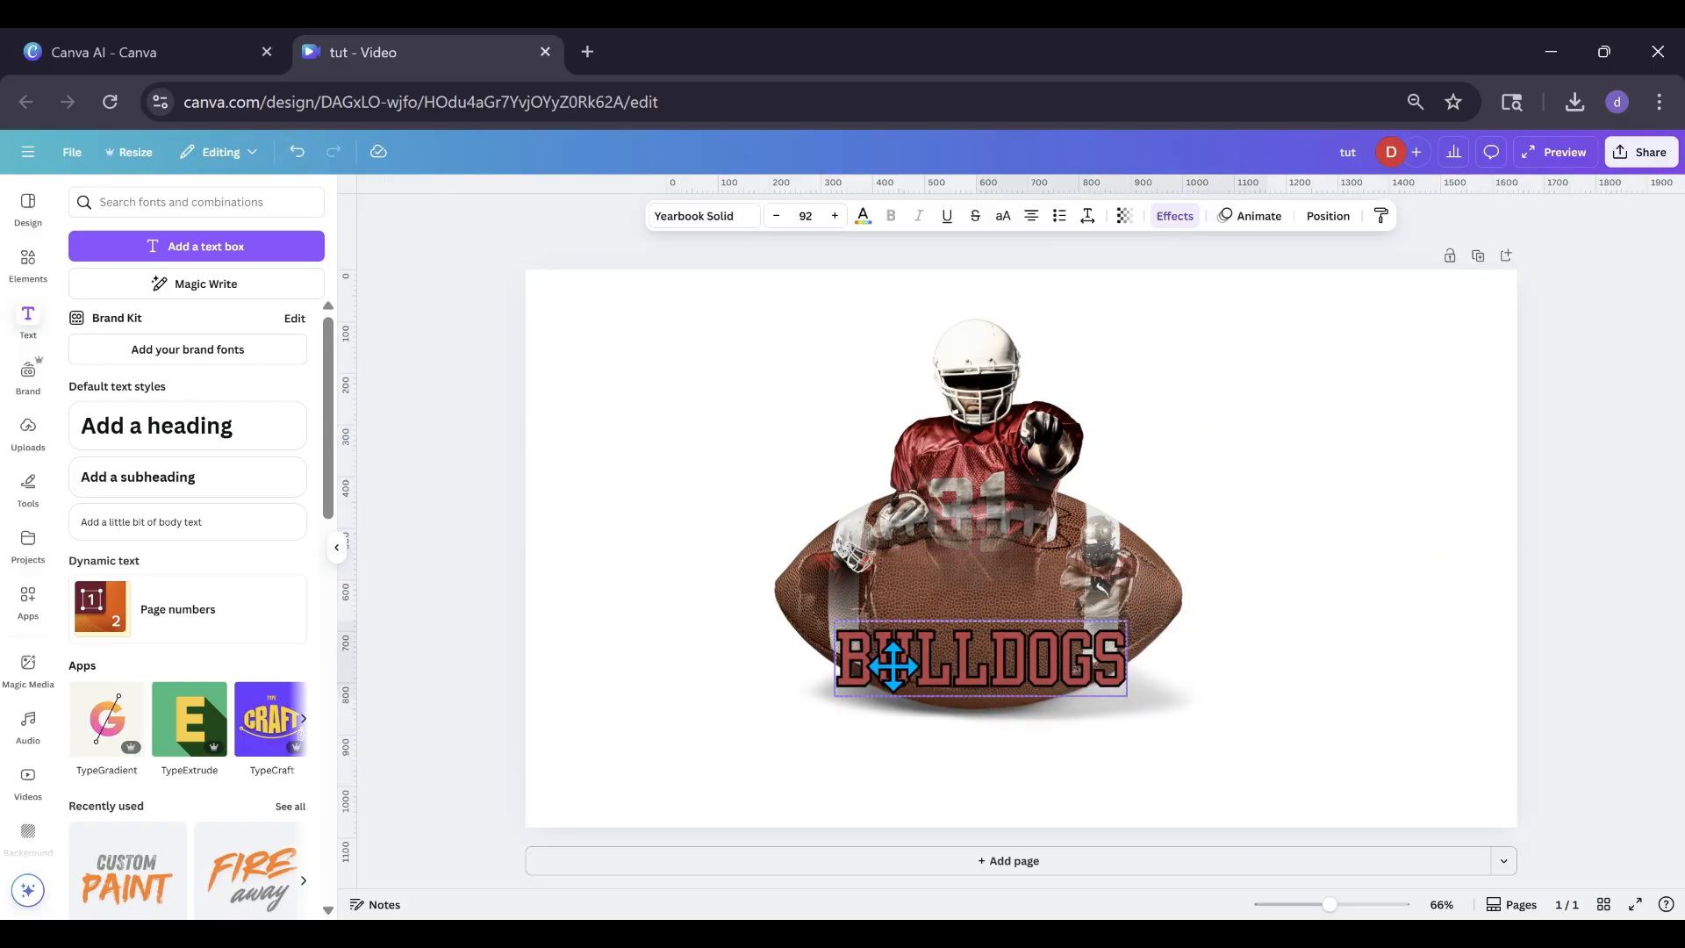
left_click(654, 675)
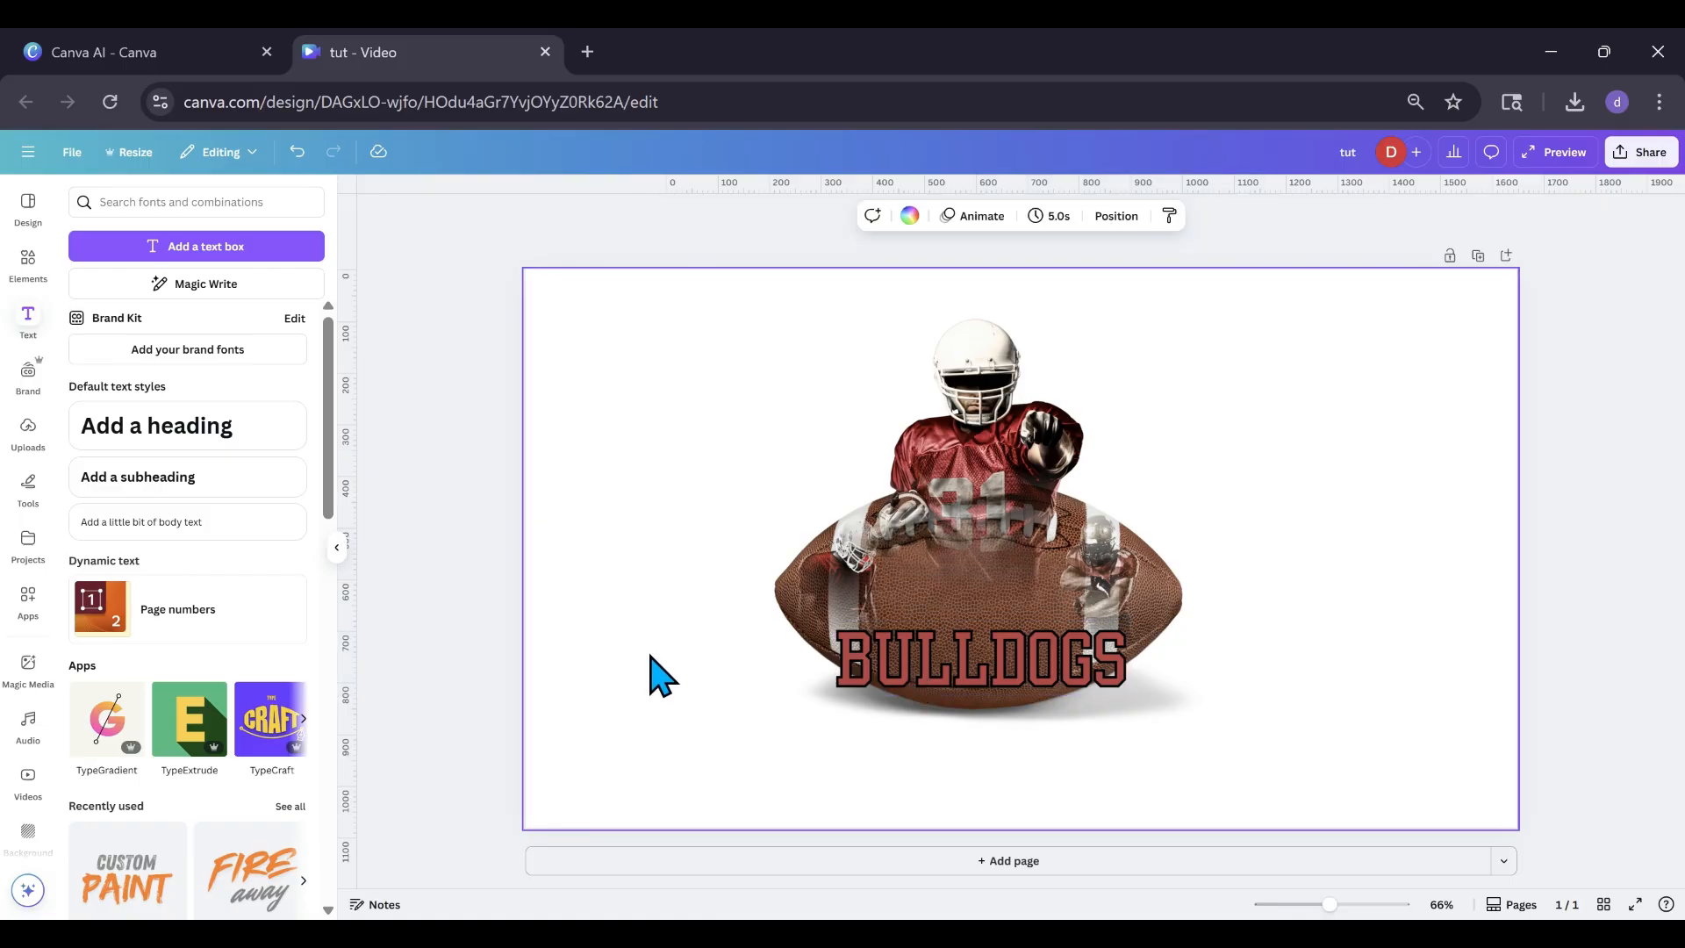
Ungroup the heading and move the hollow text just below the plain red text.
left_click(941, 672)
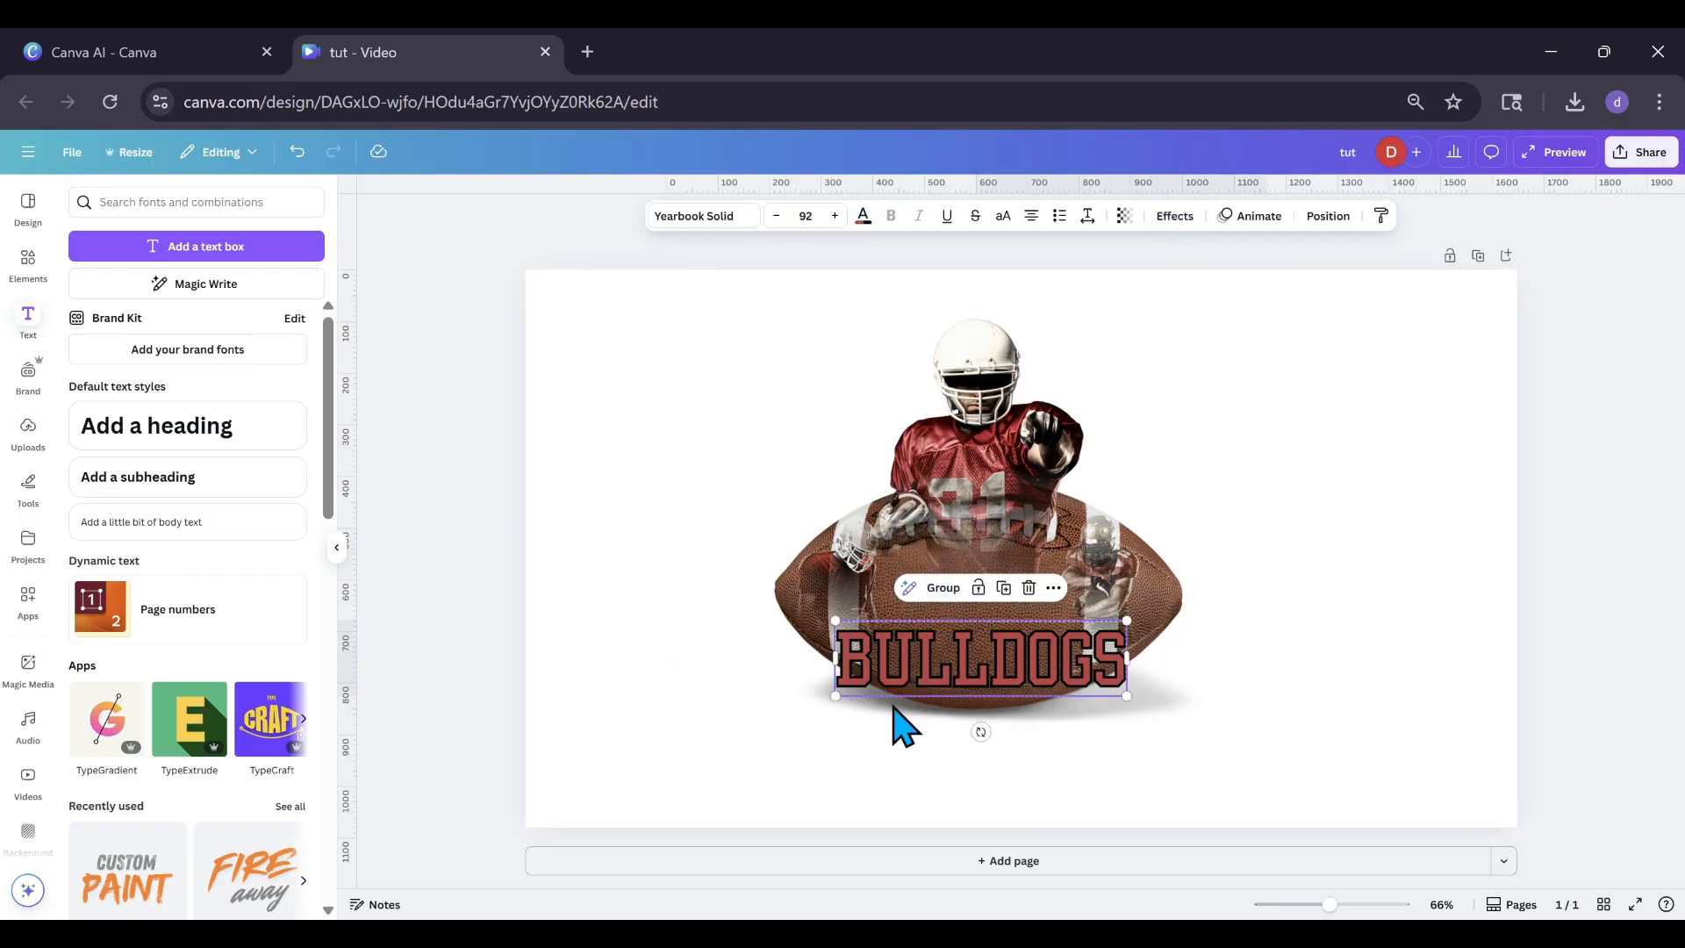
left_click(877, 726)
left_click(909, 677)
left_click_drag(910, 676, 919, 739)
left_click(890, 666)
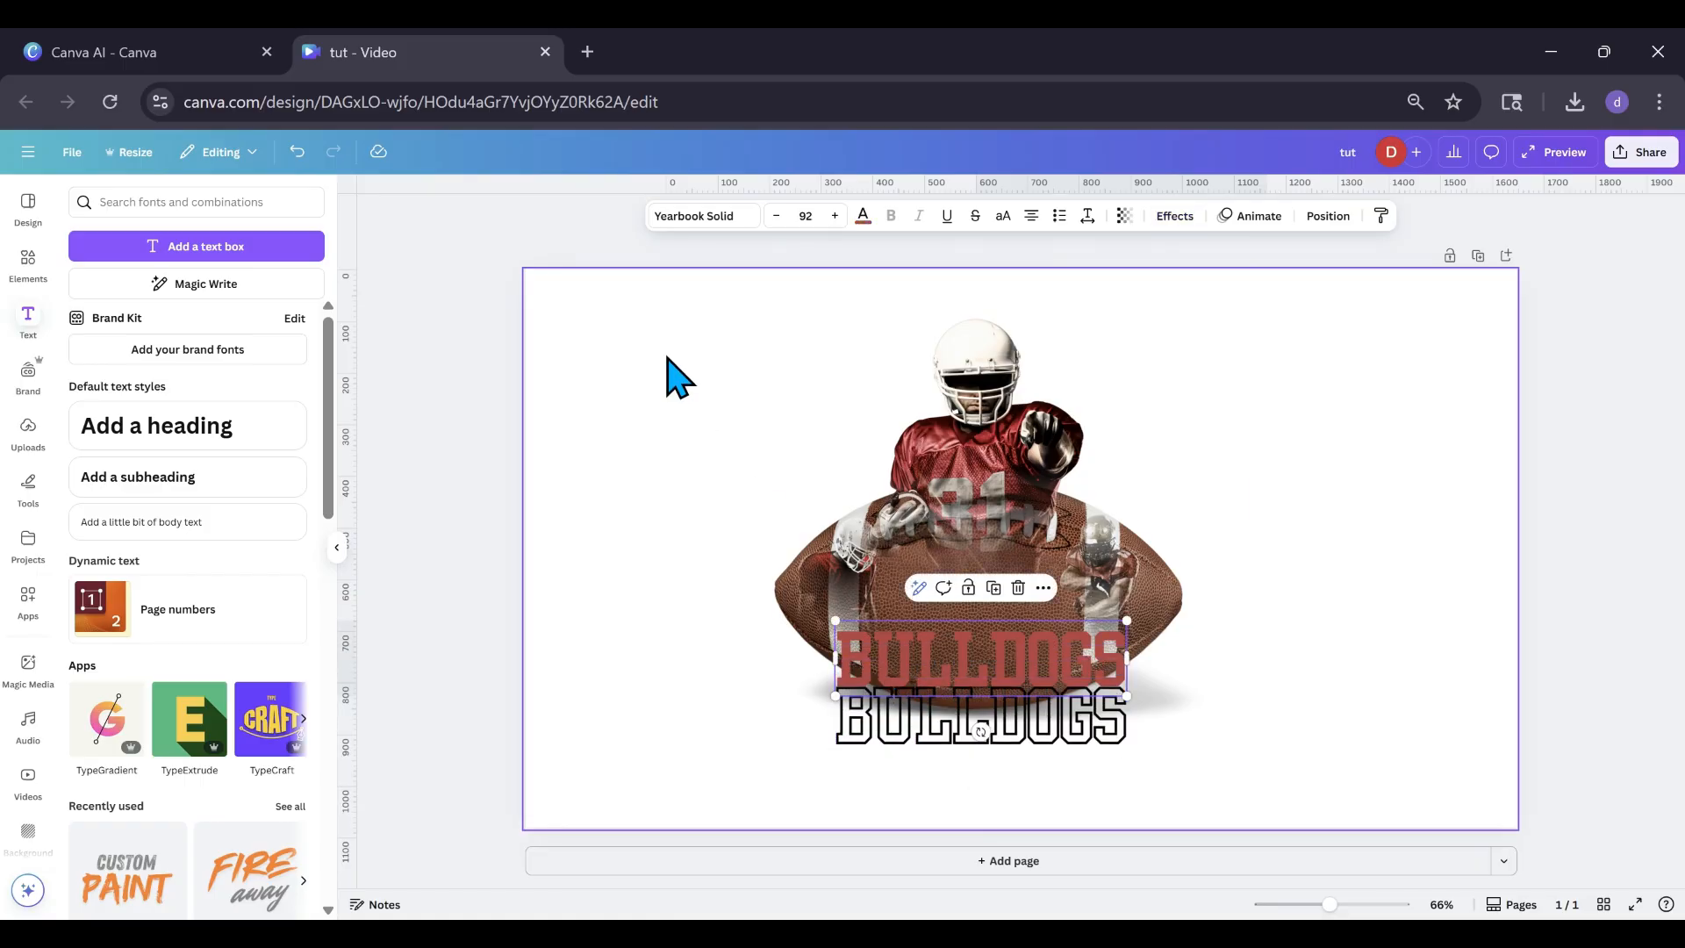
Apply the Shadow effect to the red heading and set the shadow color to white.
left_click(1172, 217)
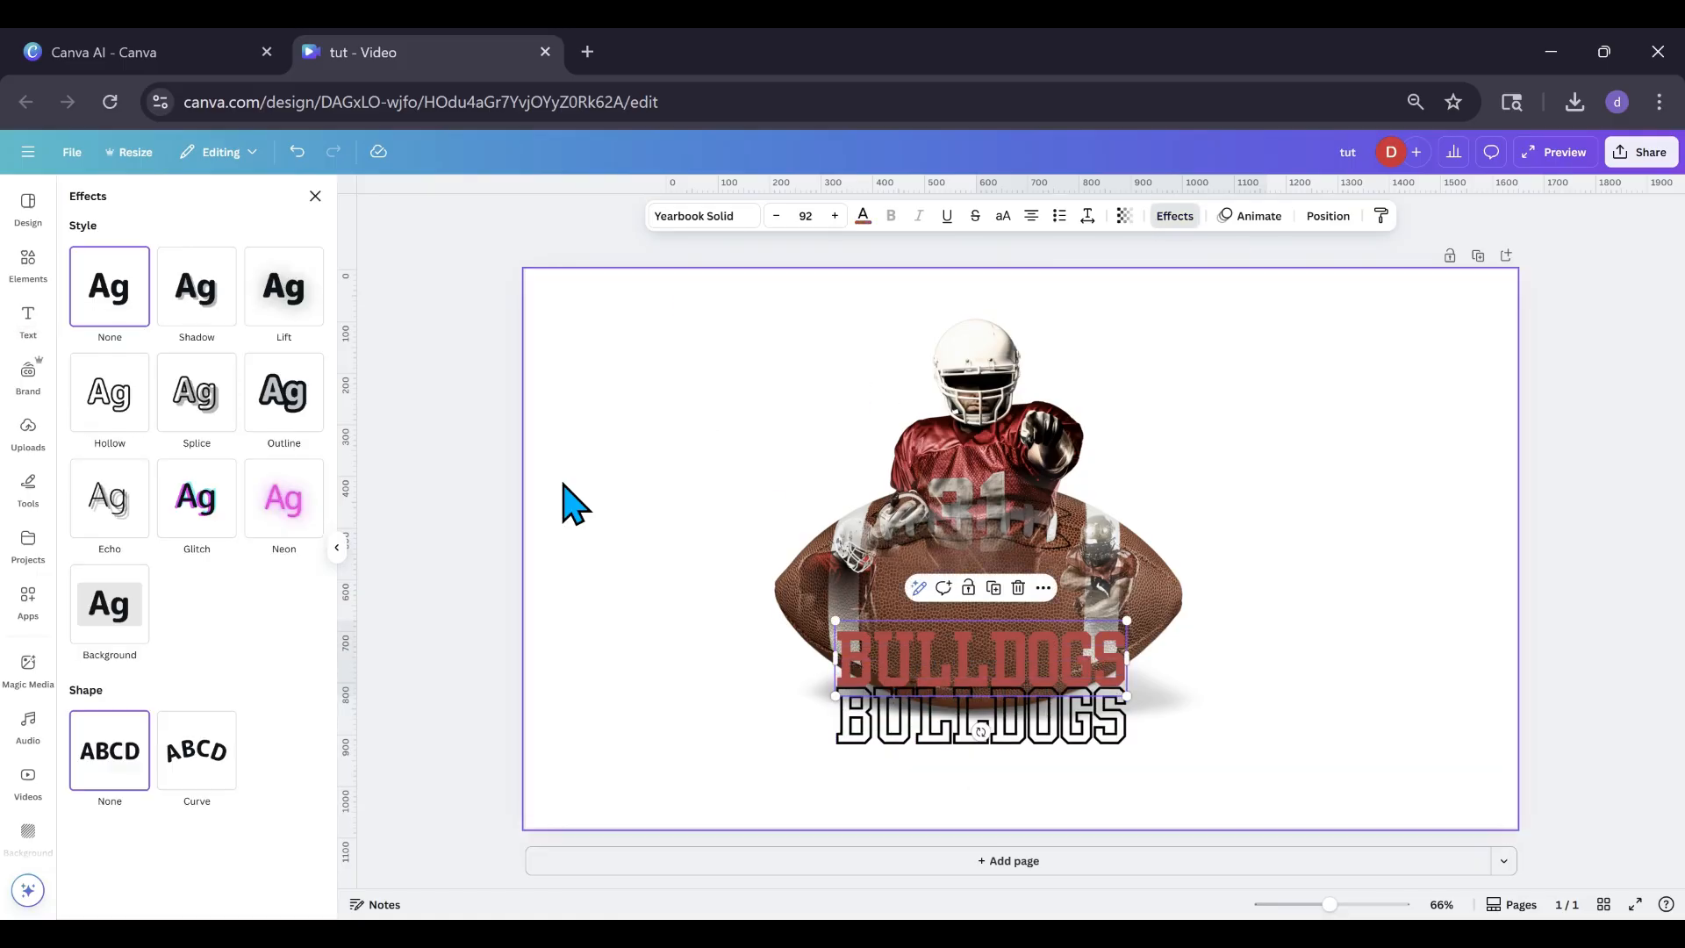
left_click(197, 330)
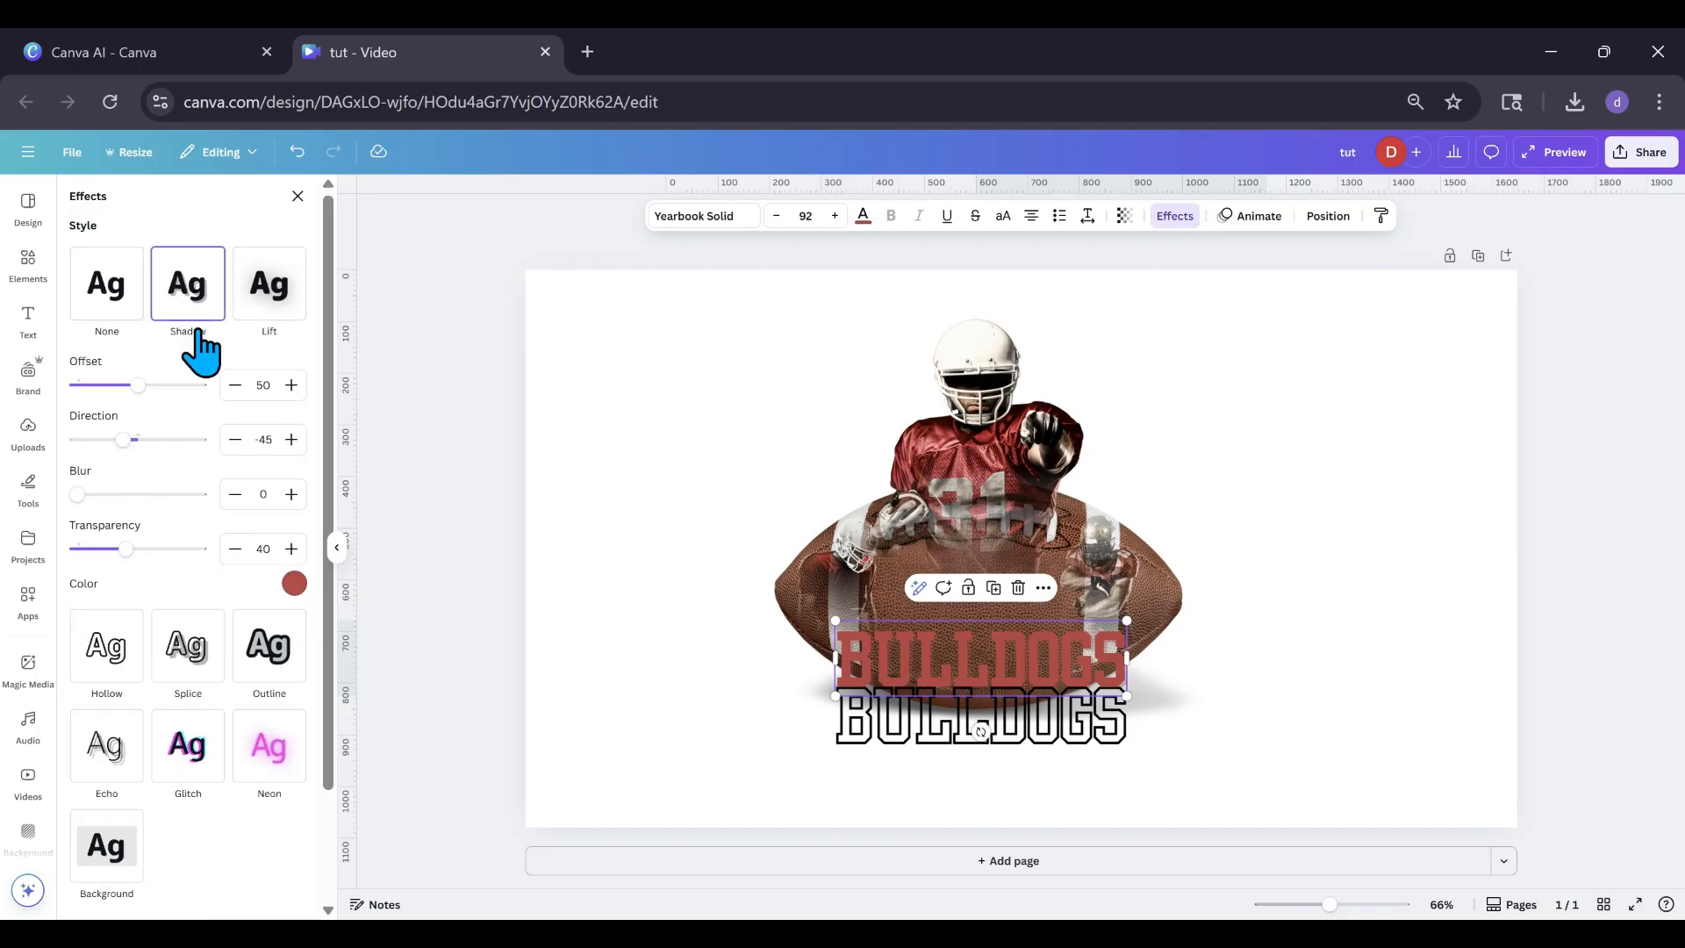
left_click(295, 583)
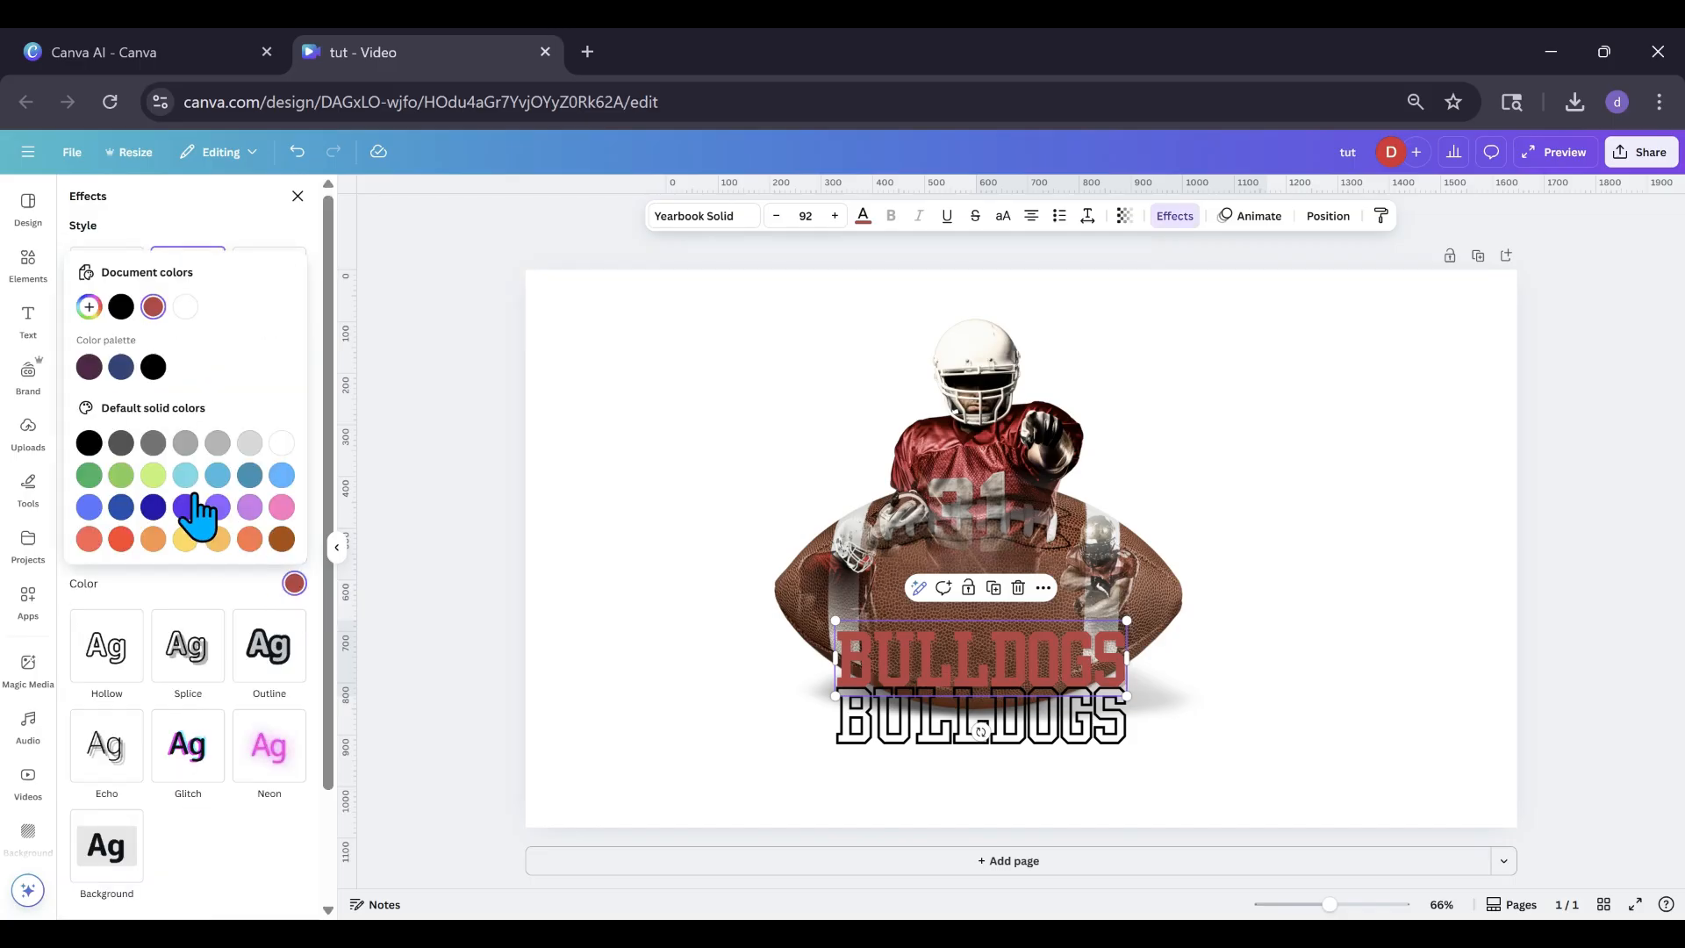
left_click(281, 440)
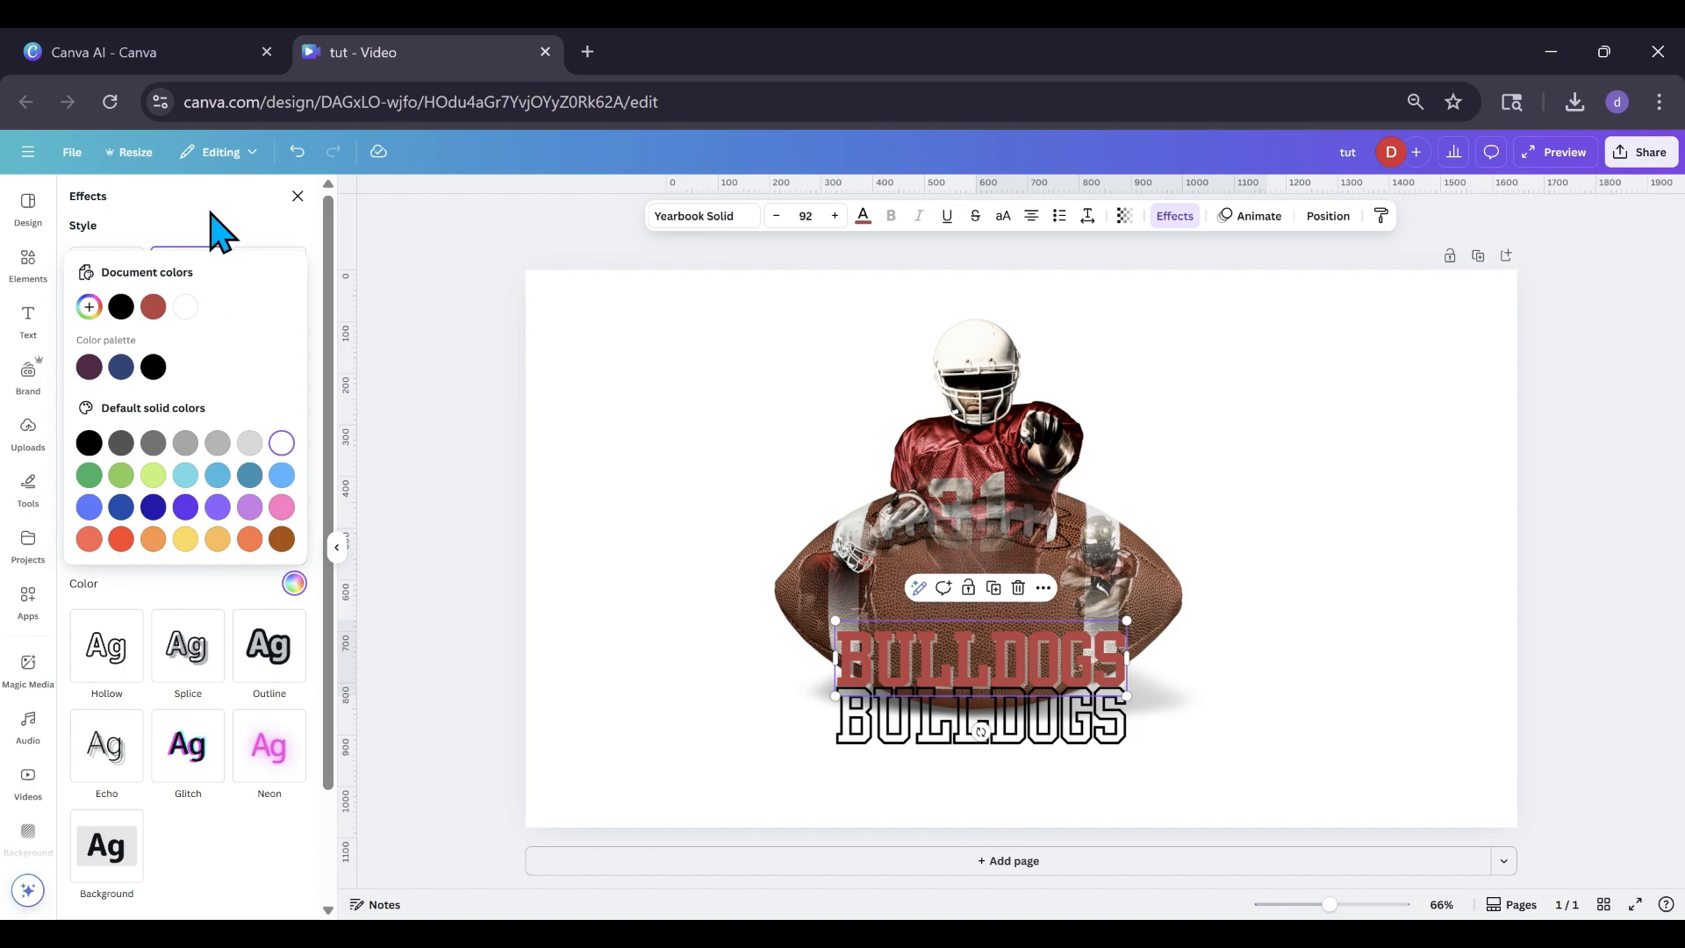
left_click(212, 246)
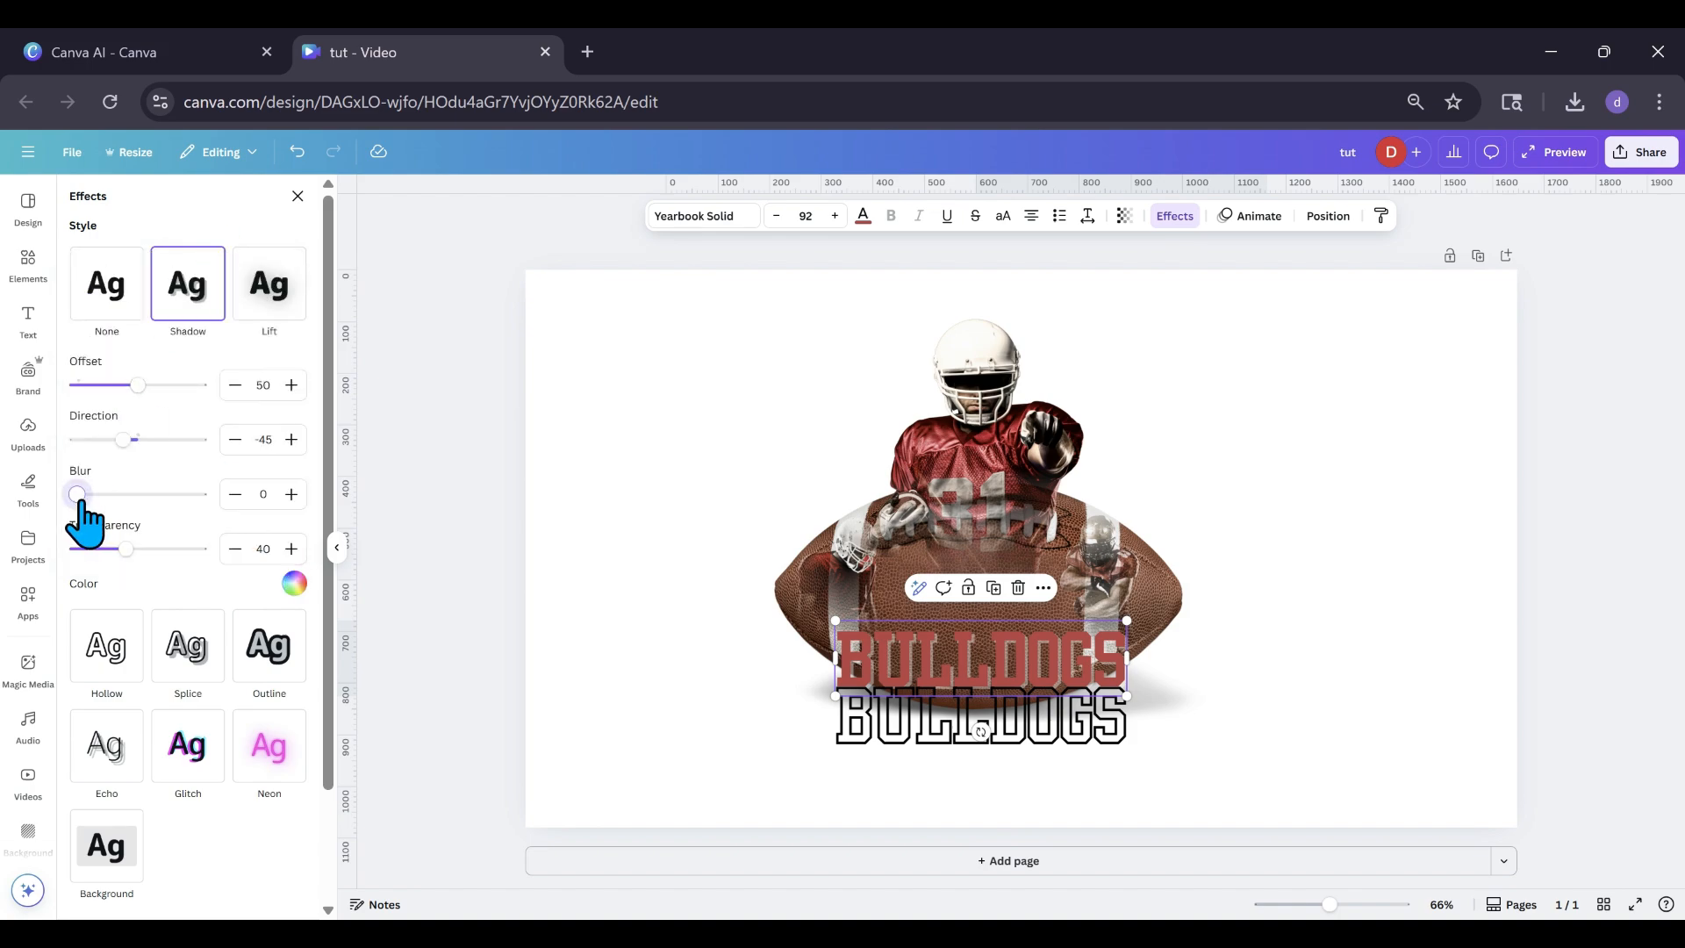
Set the red heading's shadow direction to 149 and its blur to 46.
left_click_drag(79, 498, 116, 498)
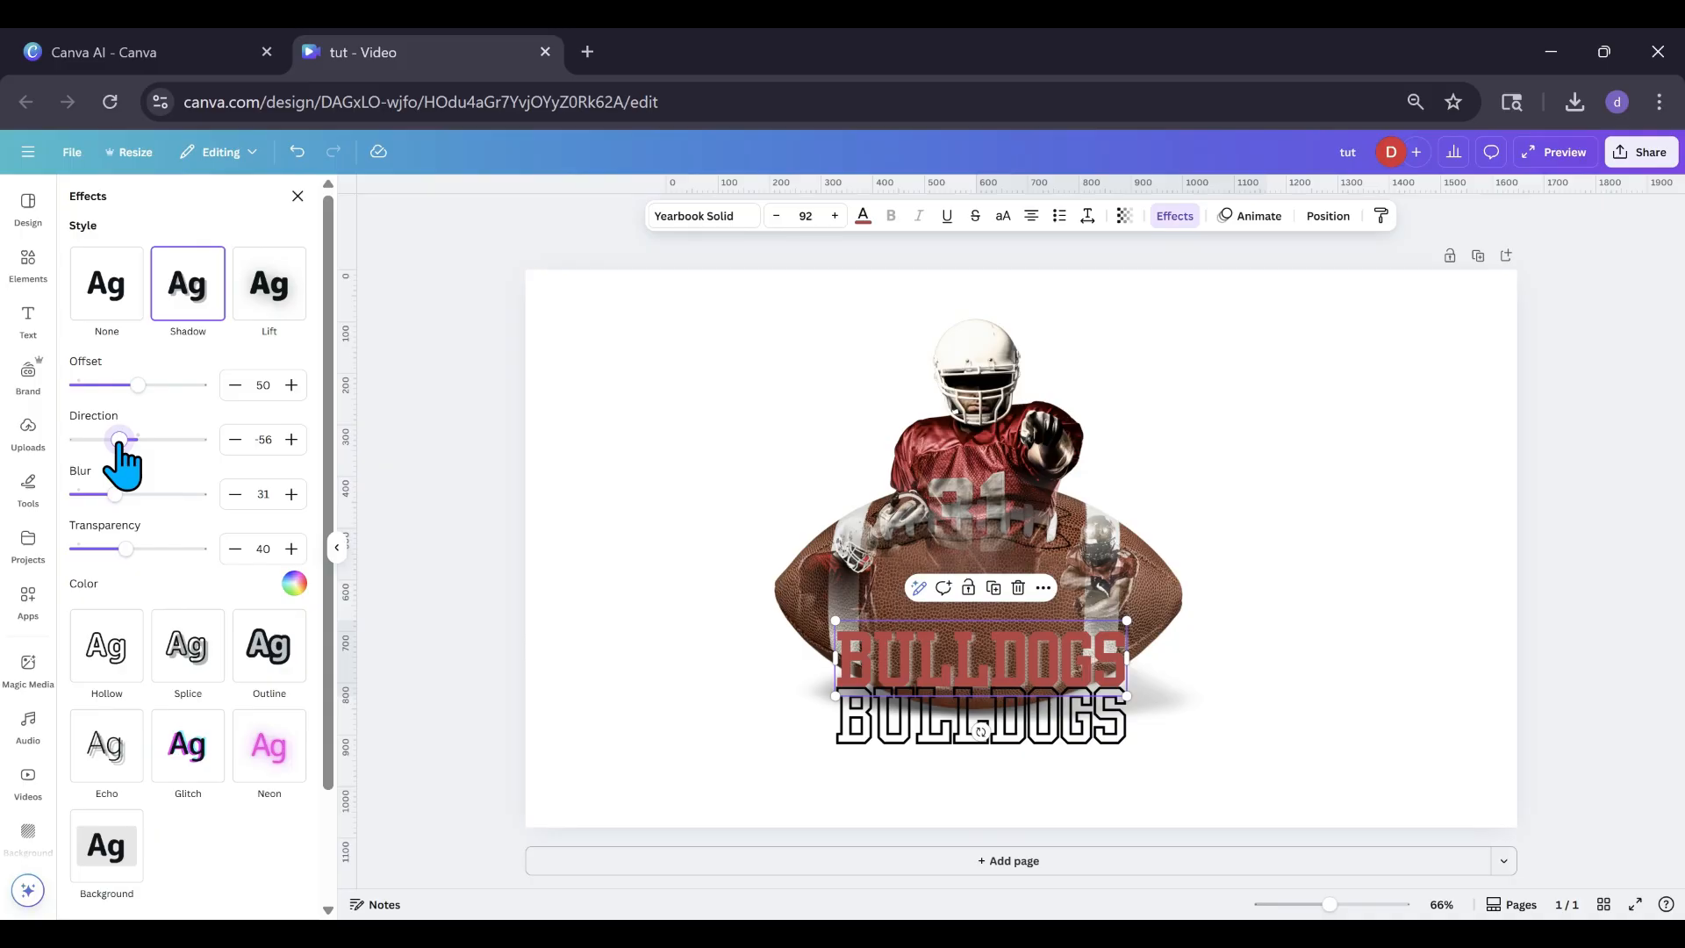
left_click_drag(119, 441, 188, 442)
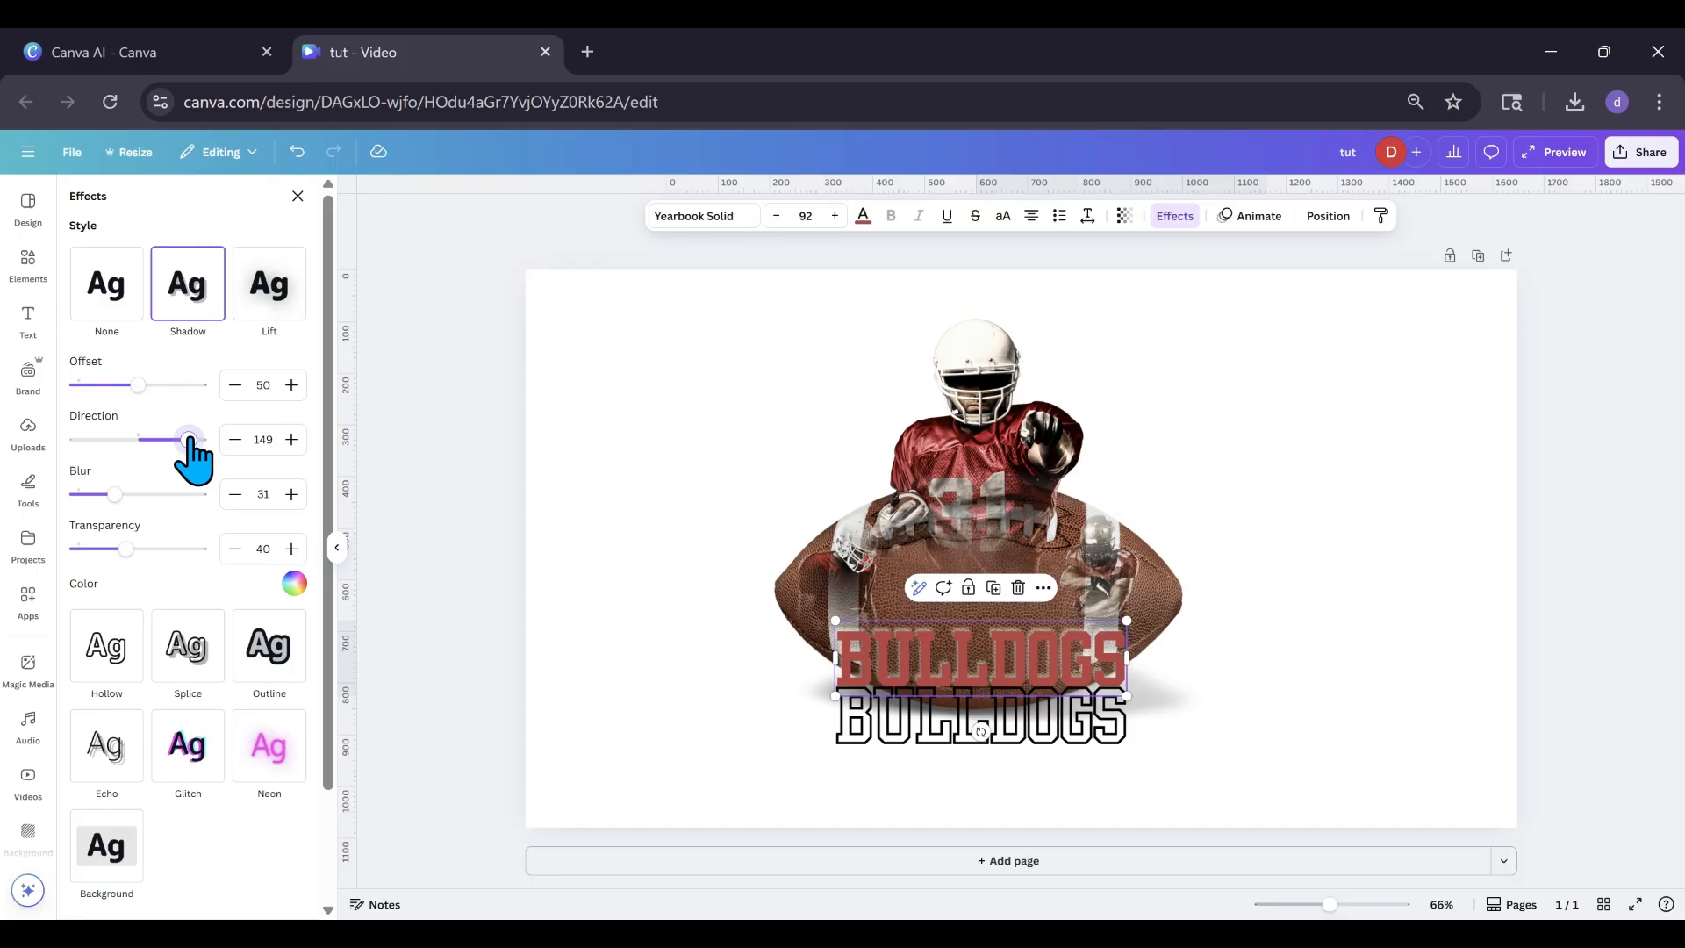
left_click_drag(115, 494, 133, 495)
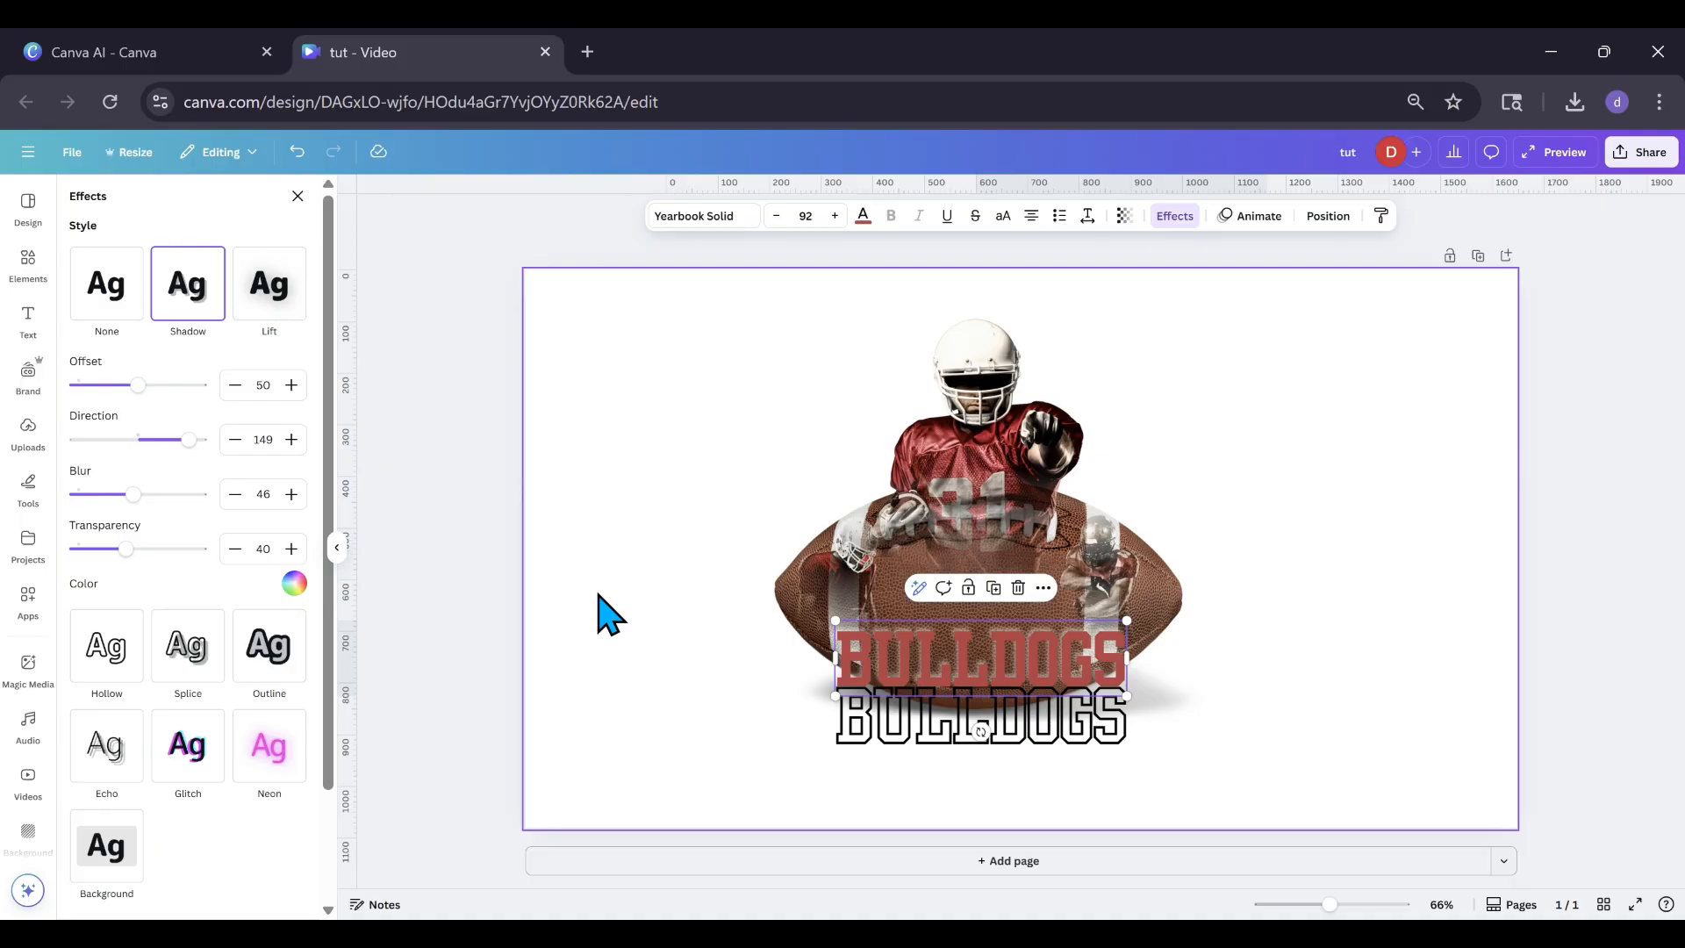
left_click(809, 471)
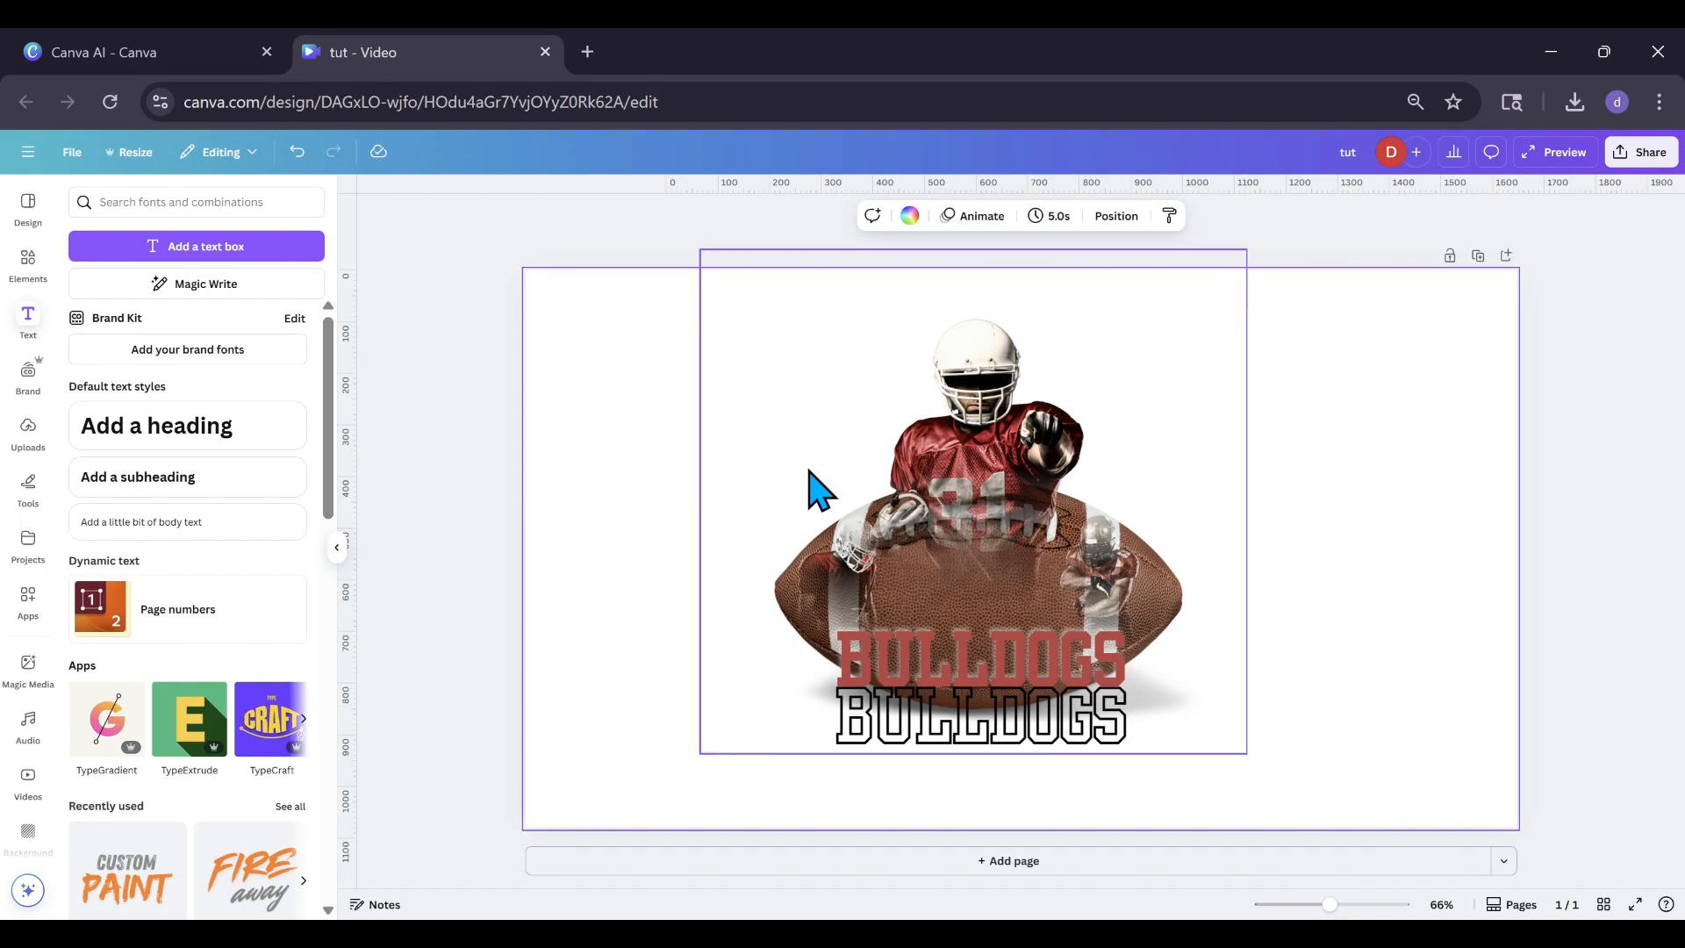
Align the hollow heading over the shadowed red one and group the two layers.
left_click(1118, 217)
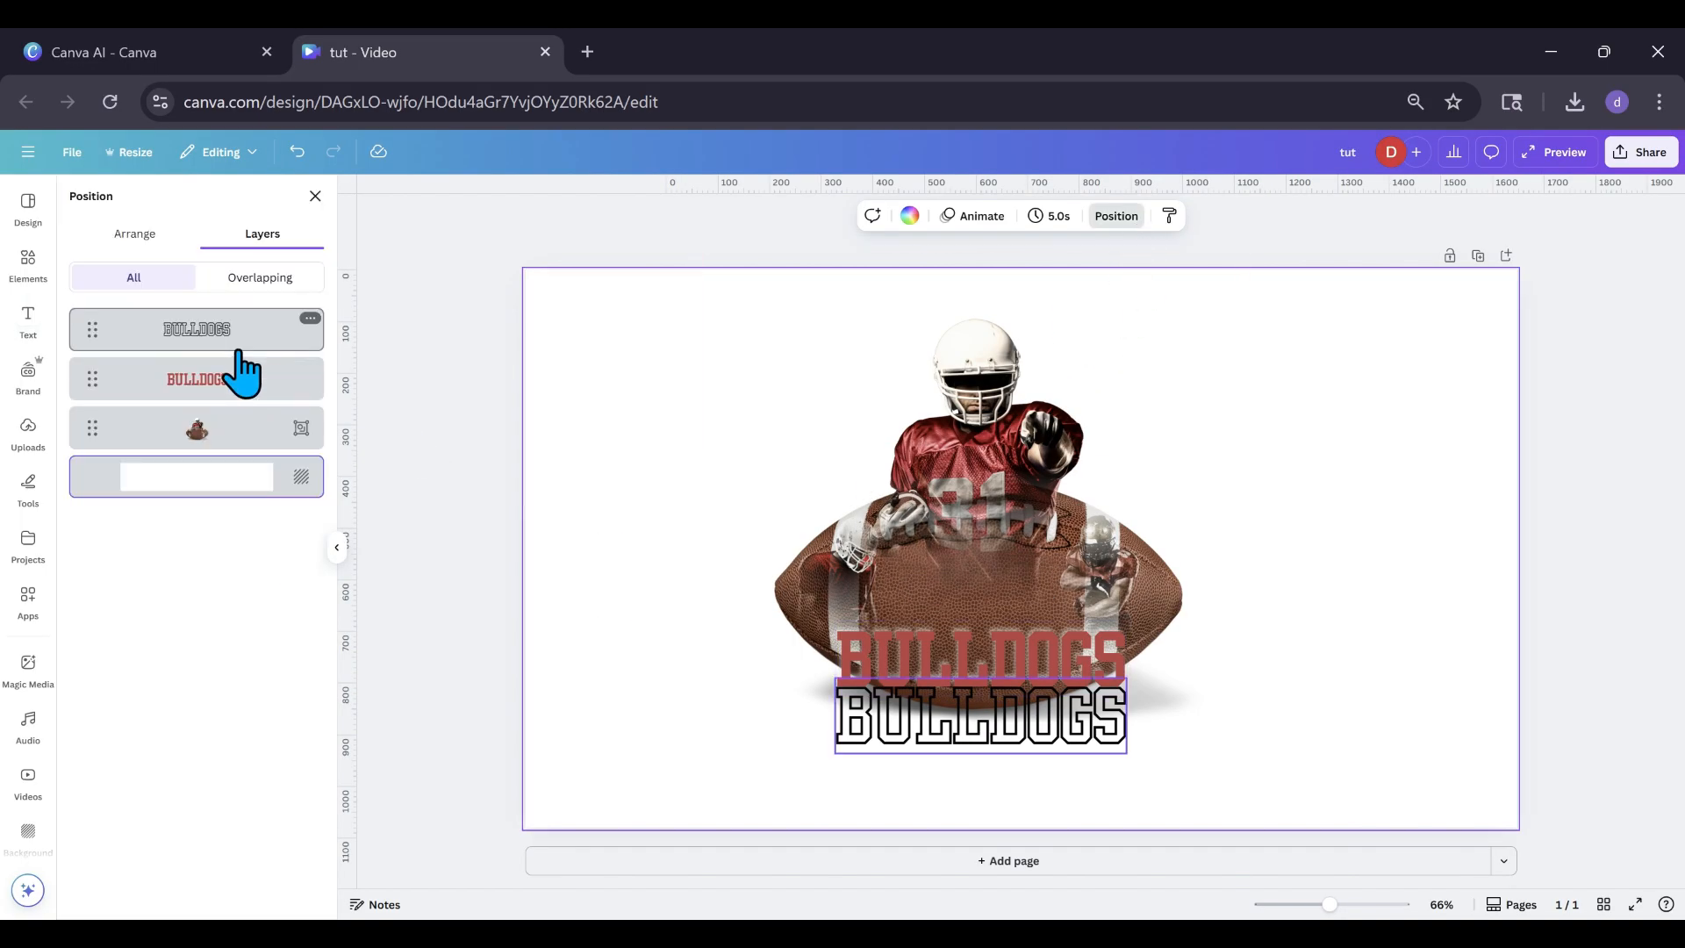
left_click_drag(892, 721, 893, 666)
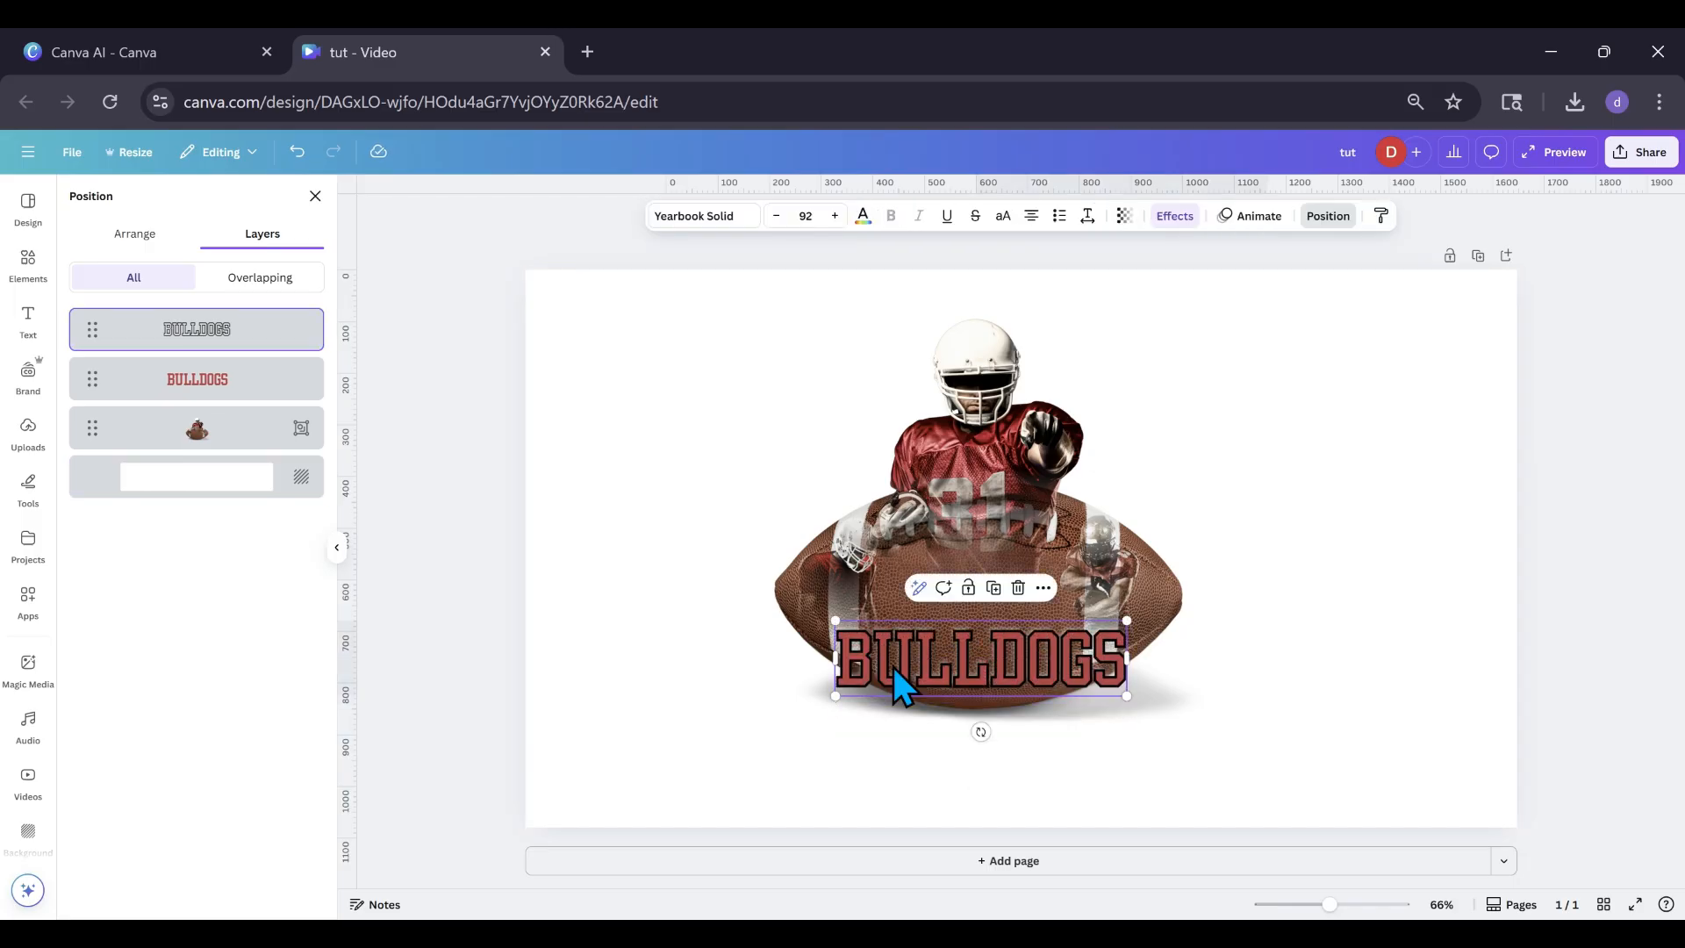
left_click(238, 393, "shift")
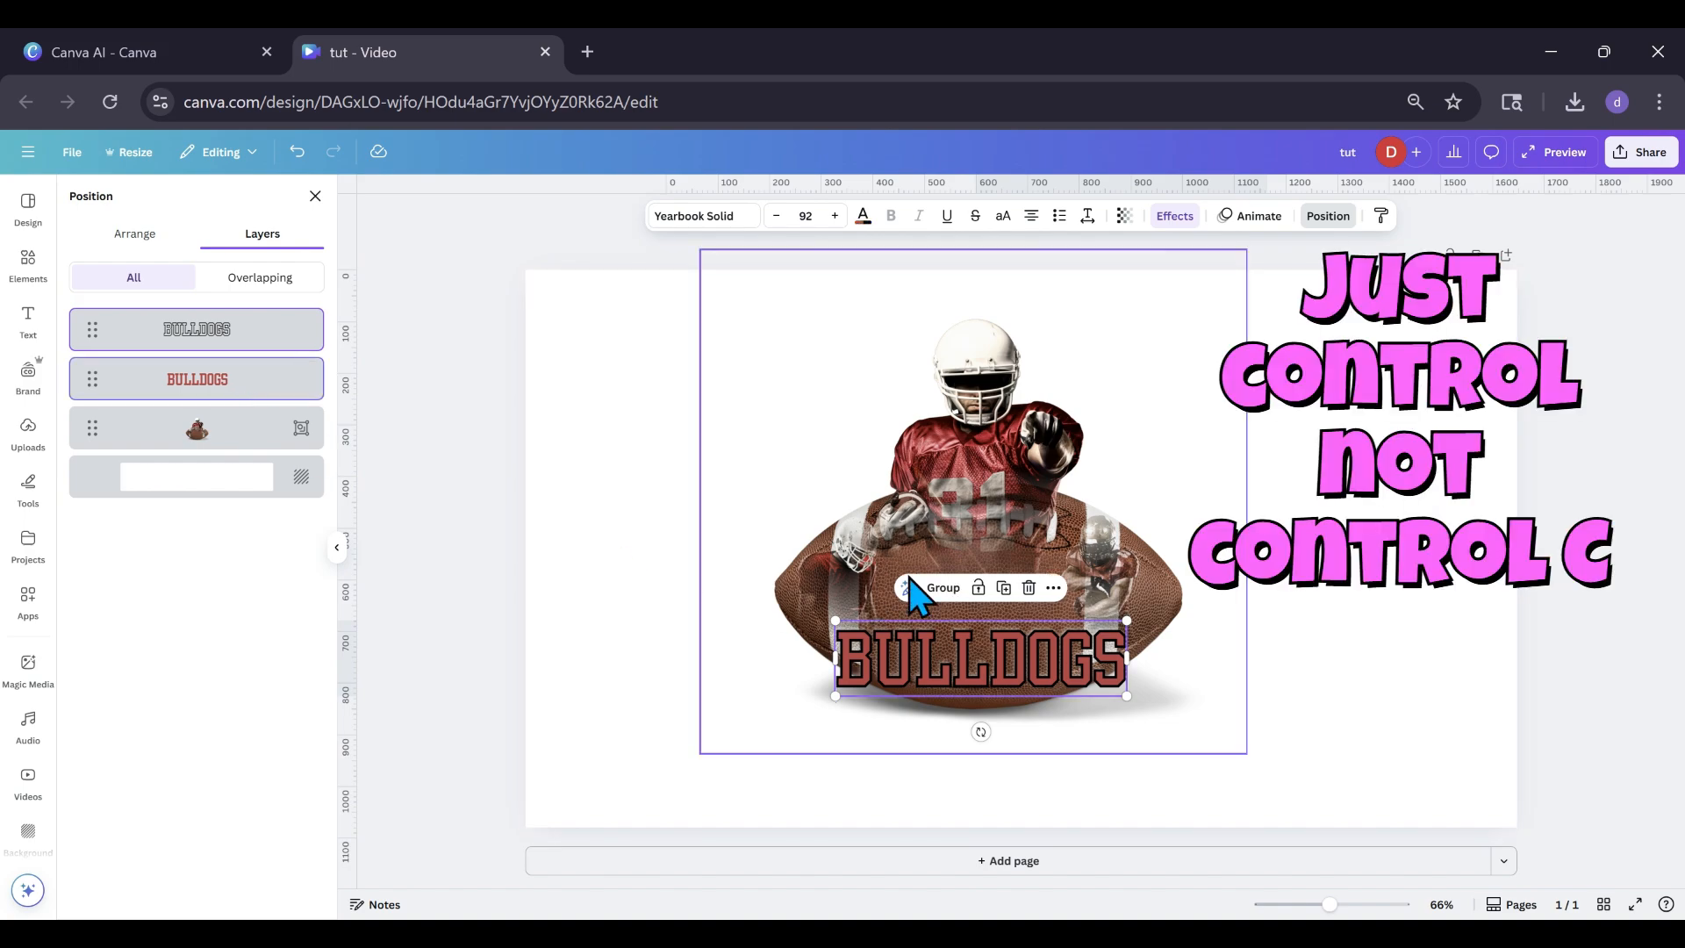
left_click(930, 587)
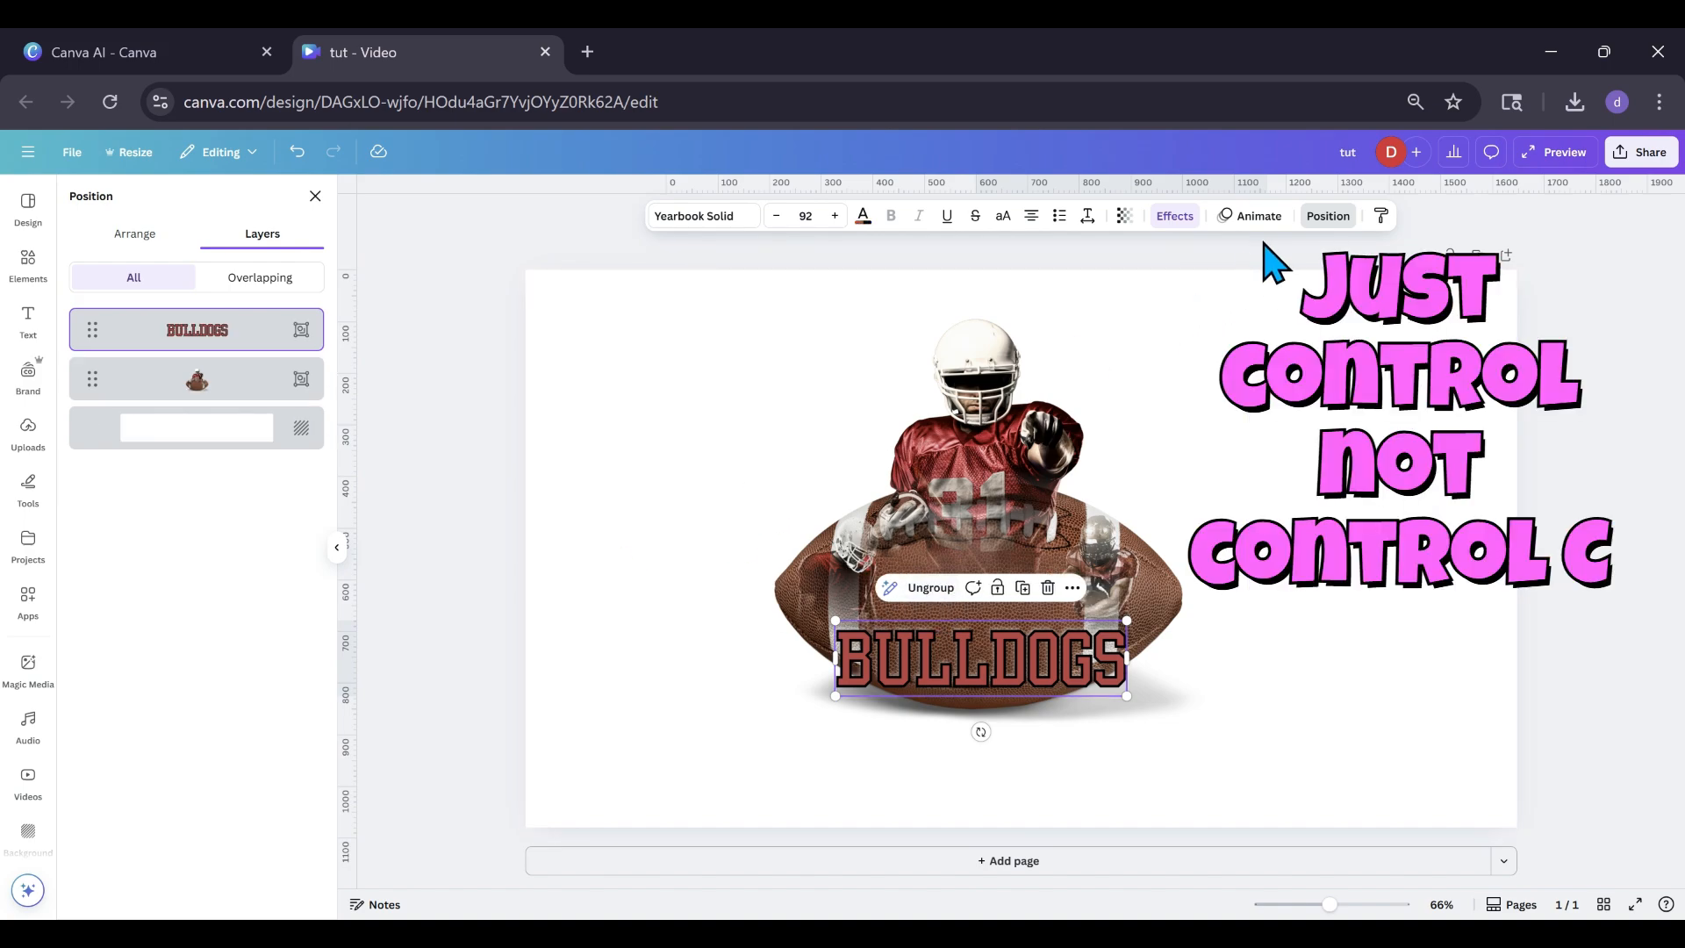
Give the grouped heading a Curve shape of -45 and lower it to follow the football's bottom edge.
left_click(1176, 217)
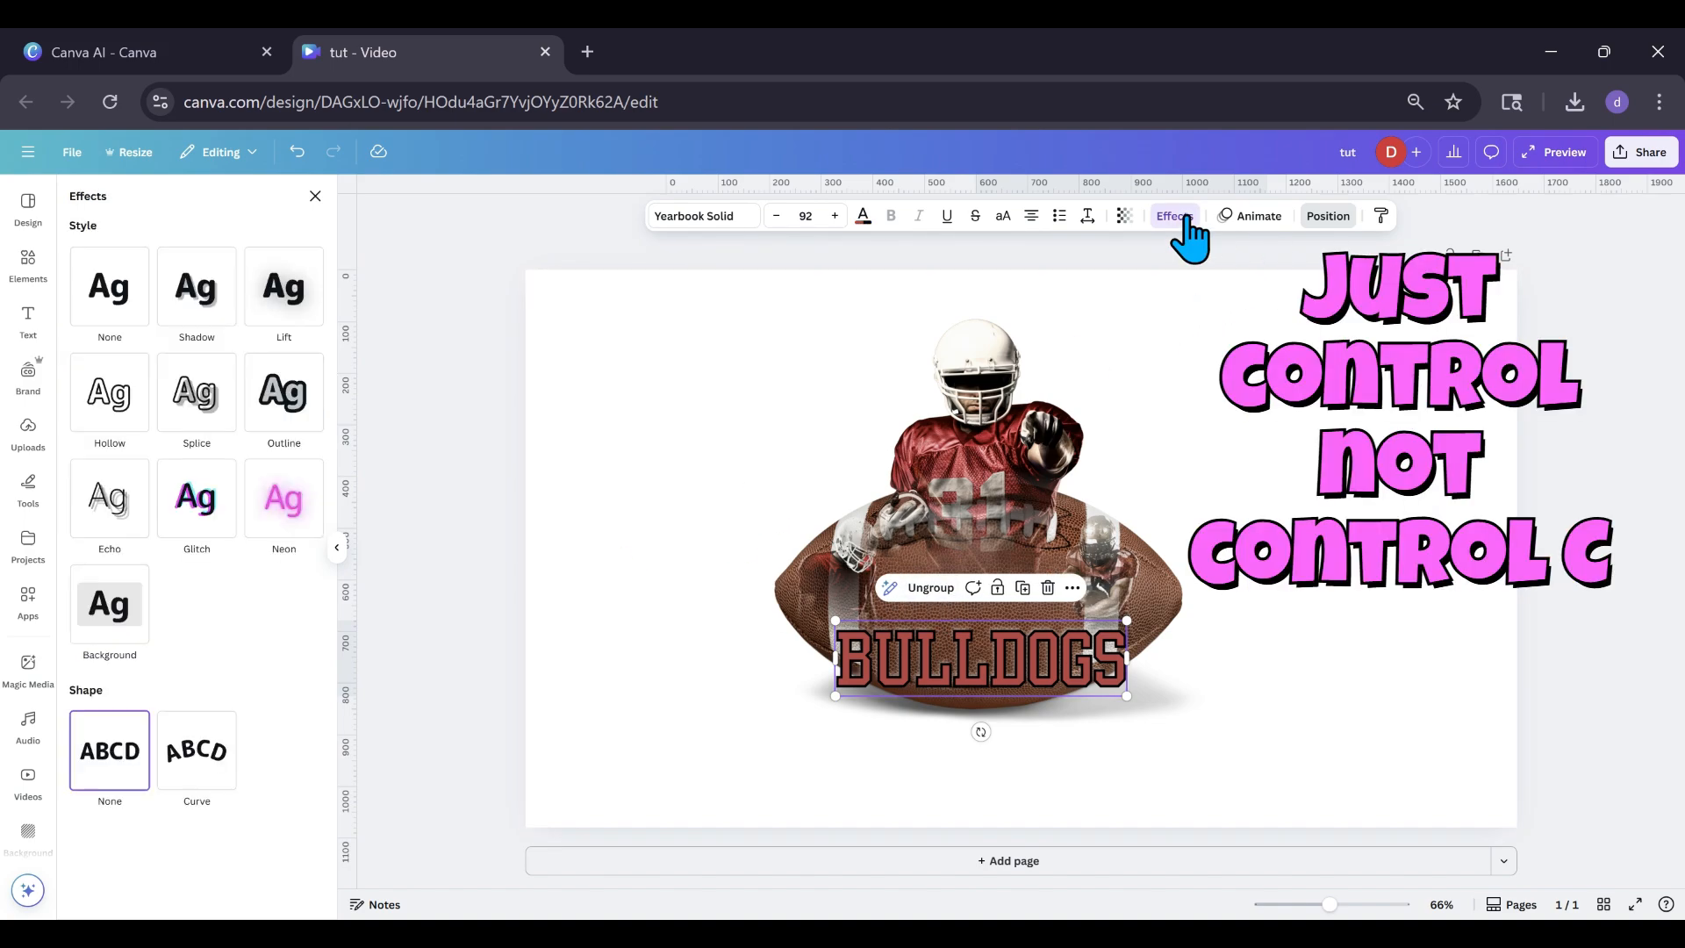
left_click(180, 756)
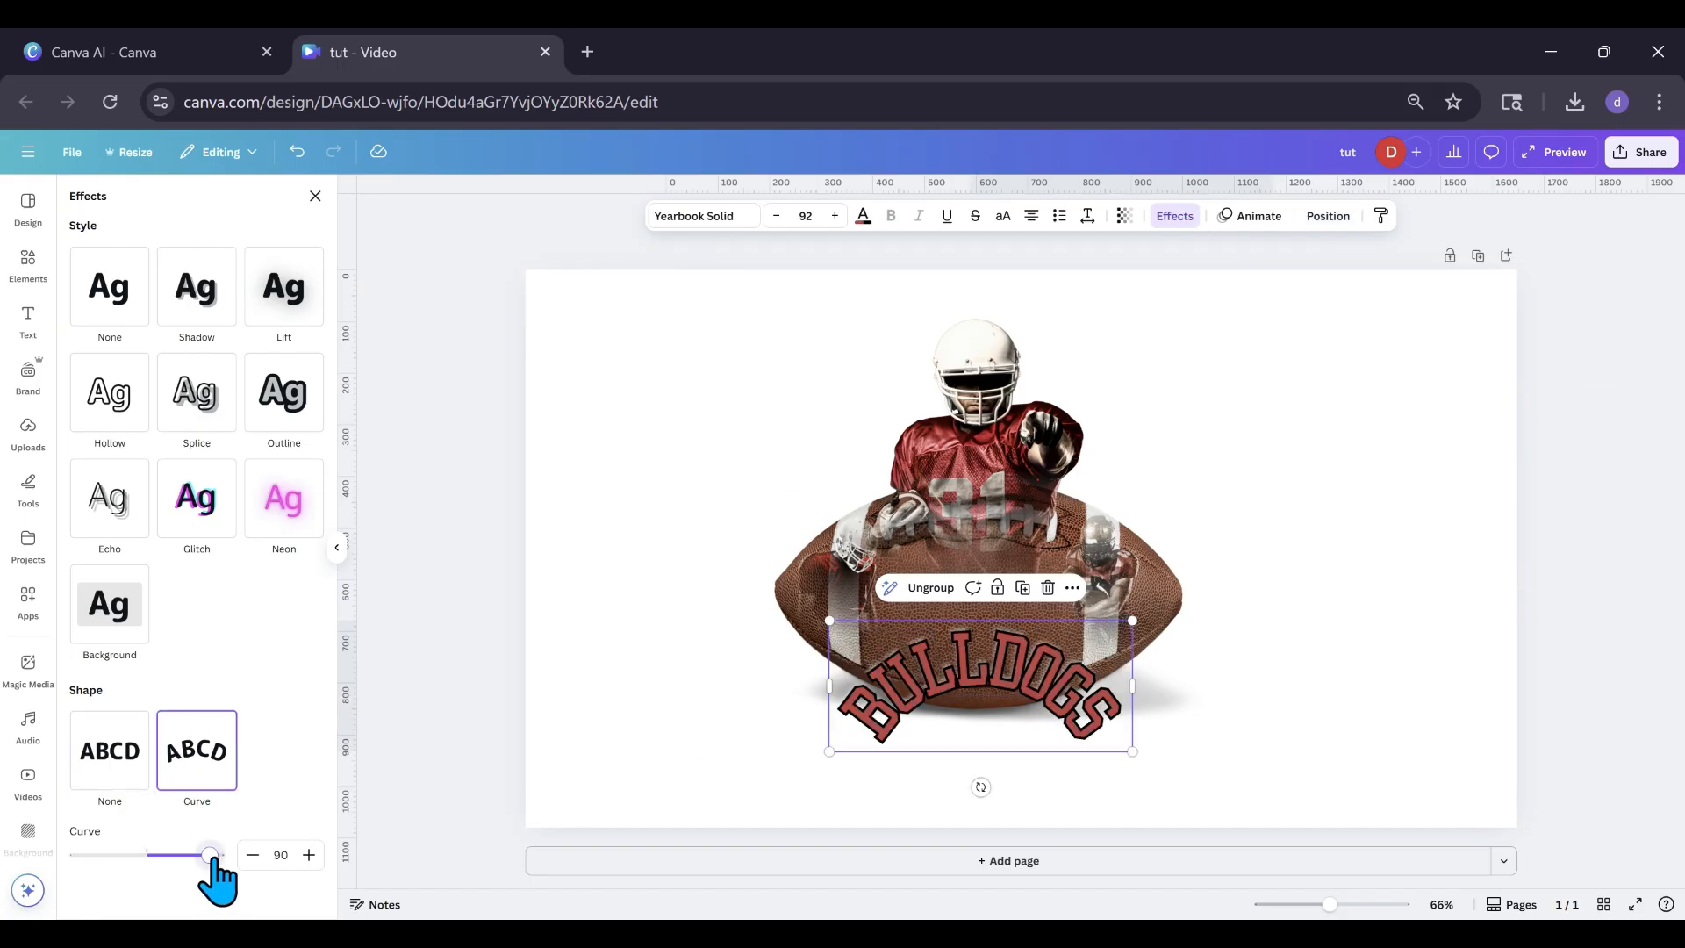
left_click_drag(212, 857, 115, 857)
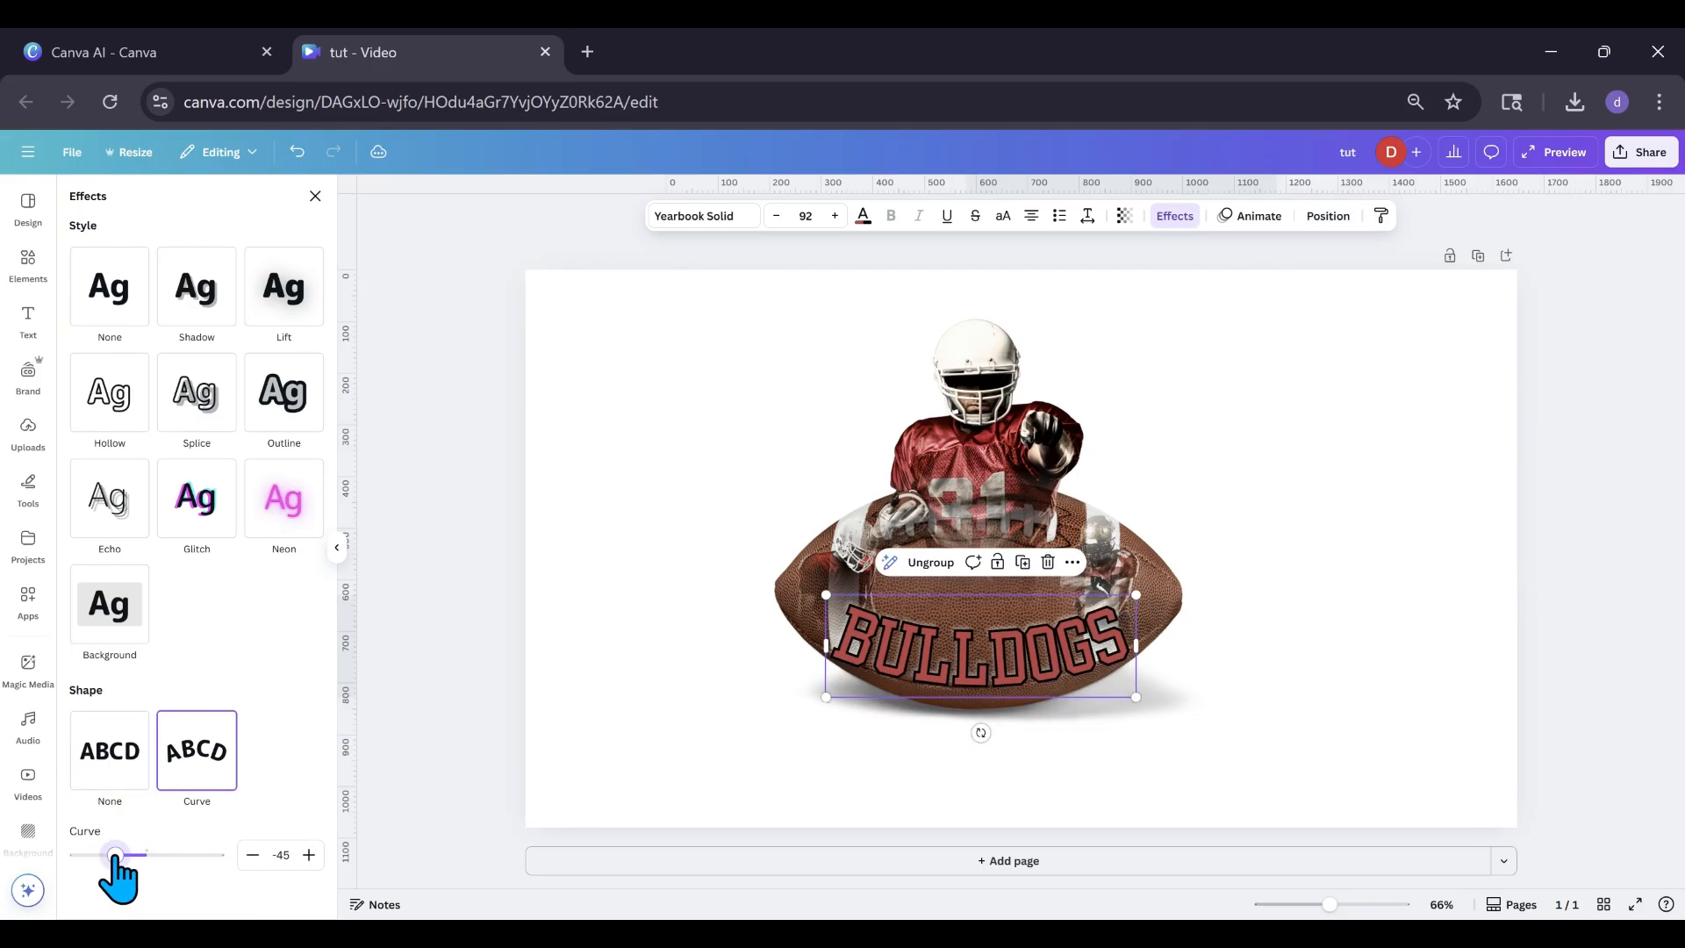
left_click_drag(1011, 646, 1007, 679)
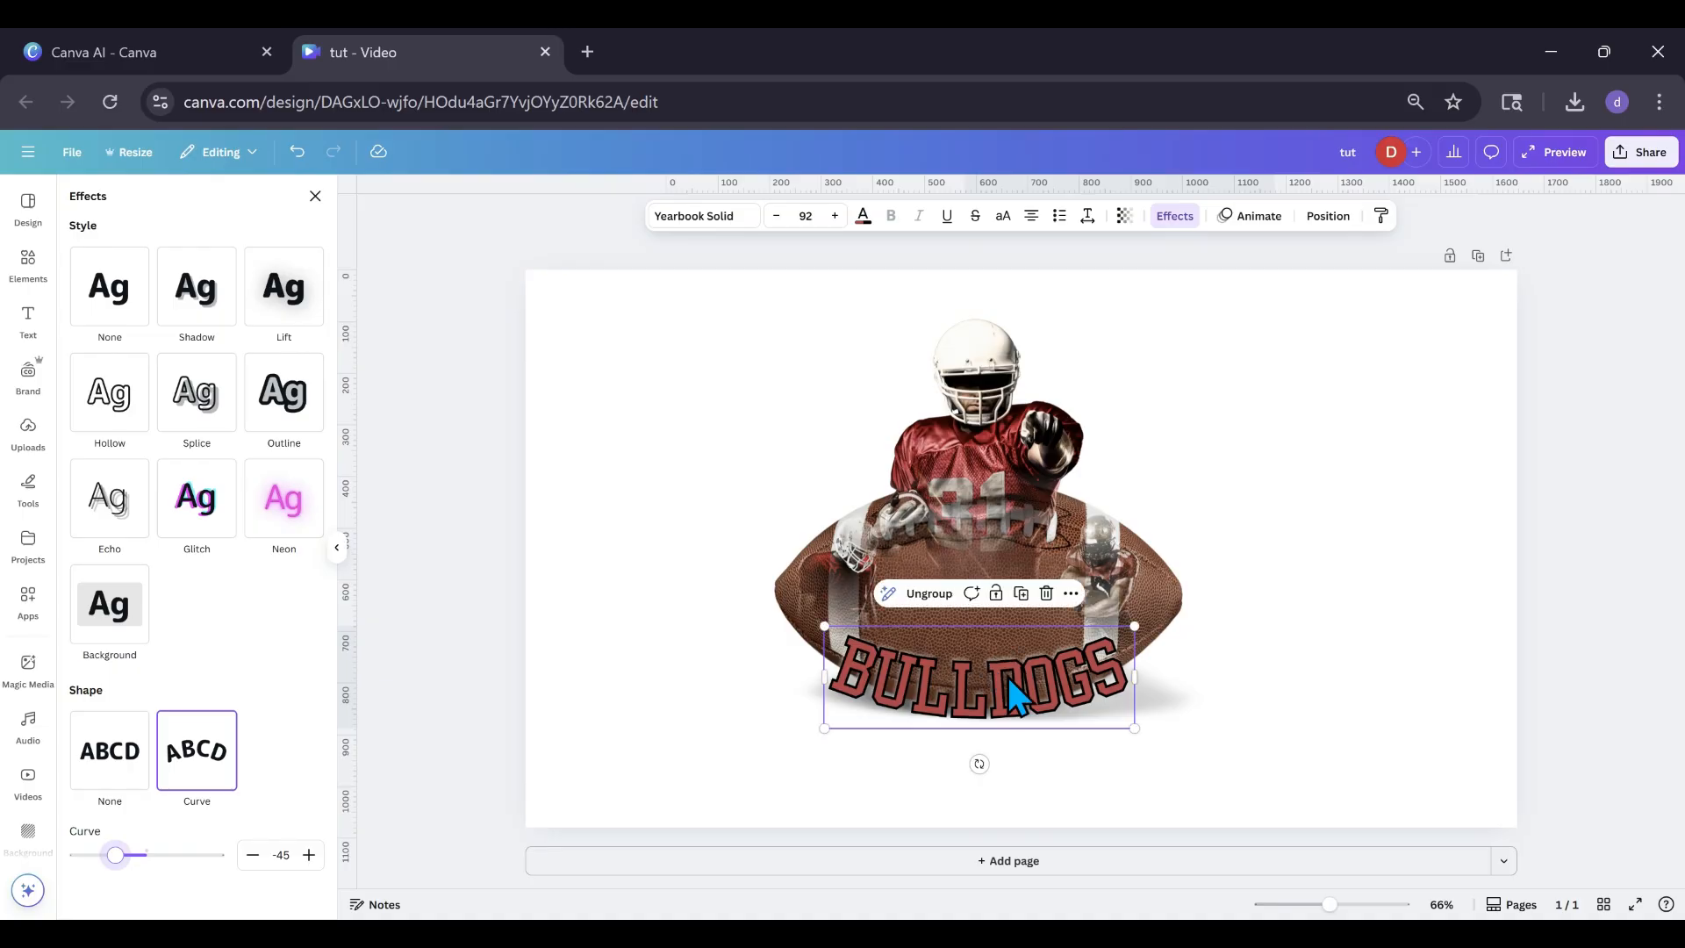
left_click(732, 724)
left_click(593, 715)
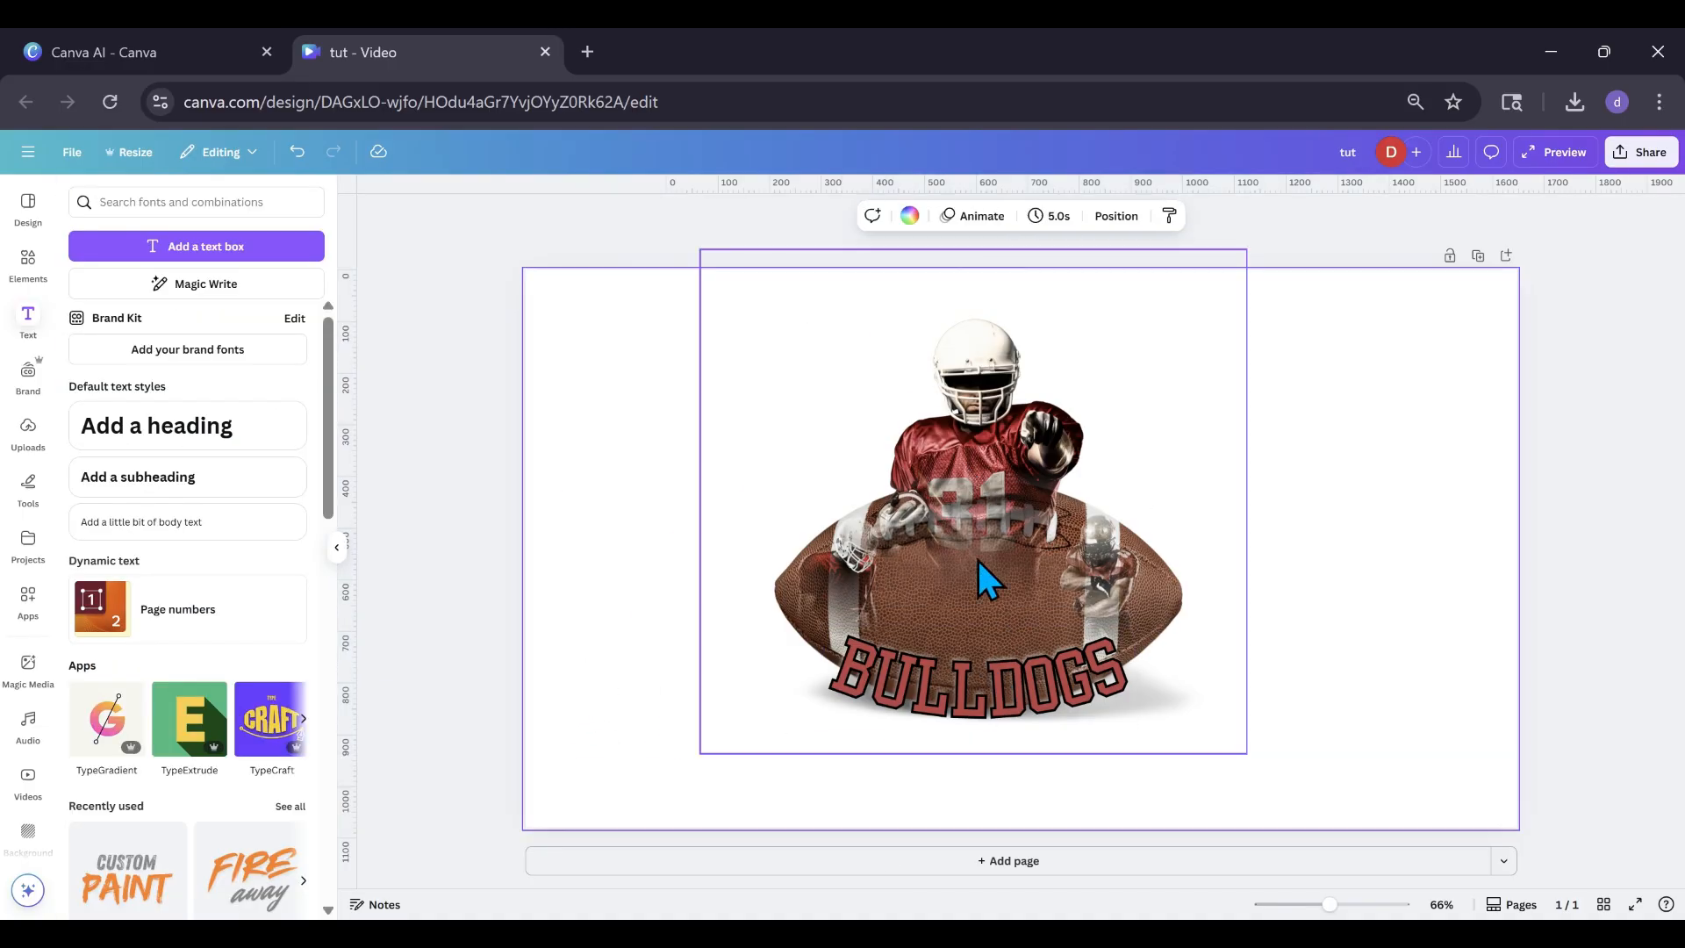
Add a new heading to the page and enter the player's full name in it.
left_click(101, 439)
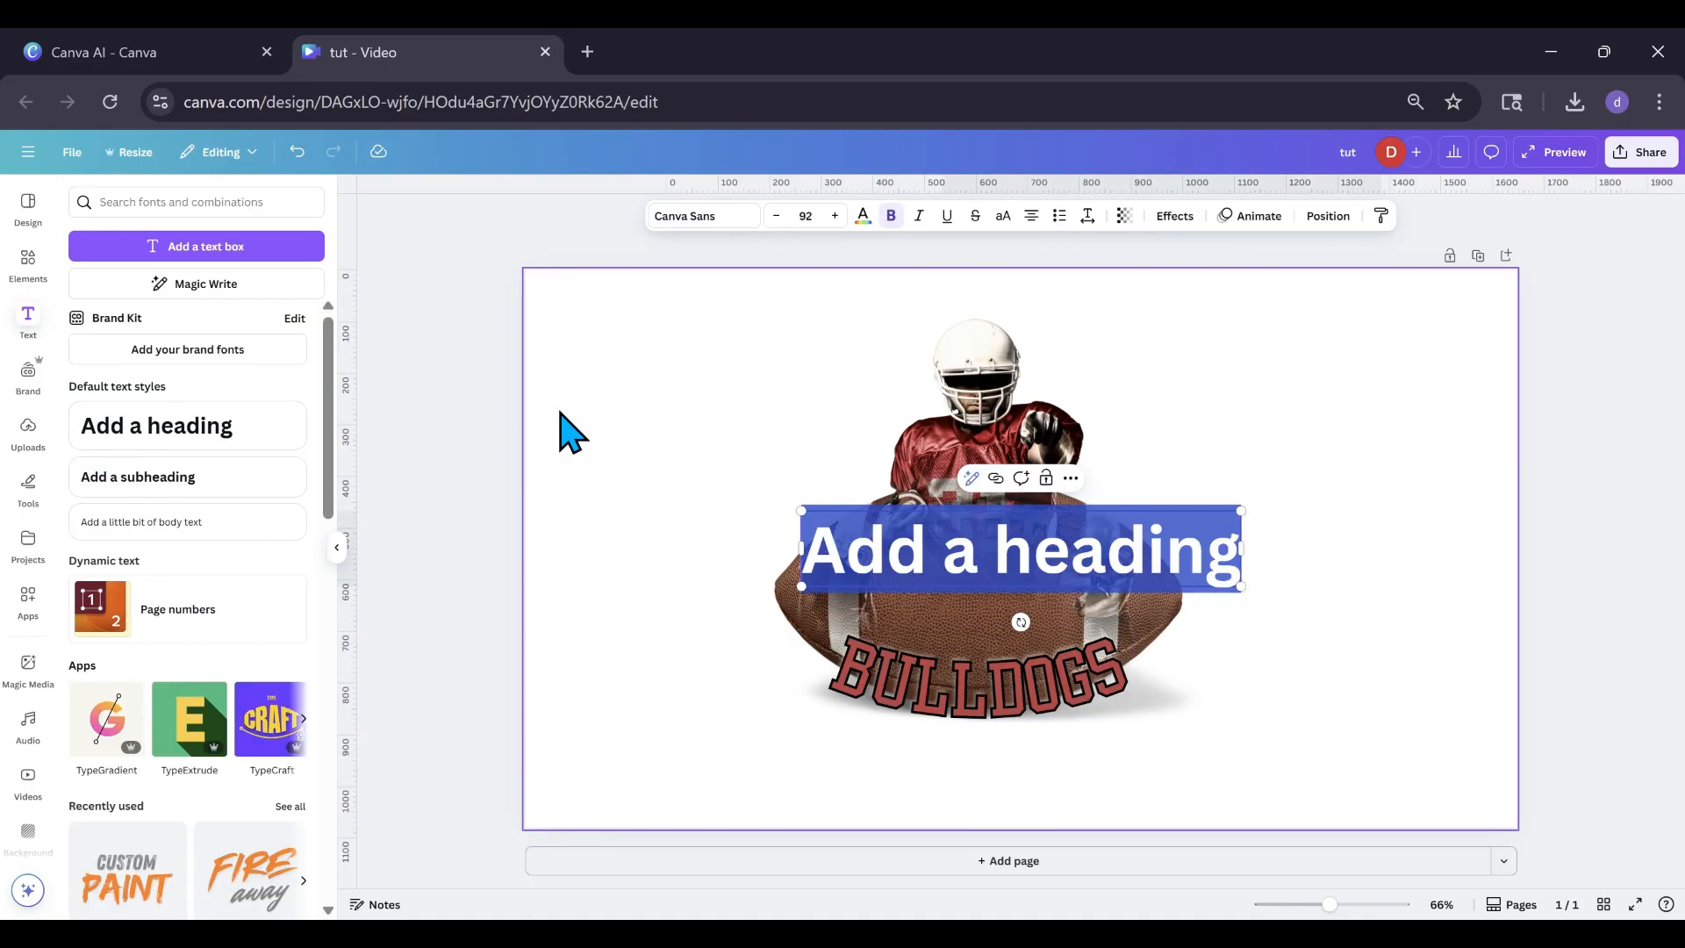
type("J")
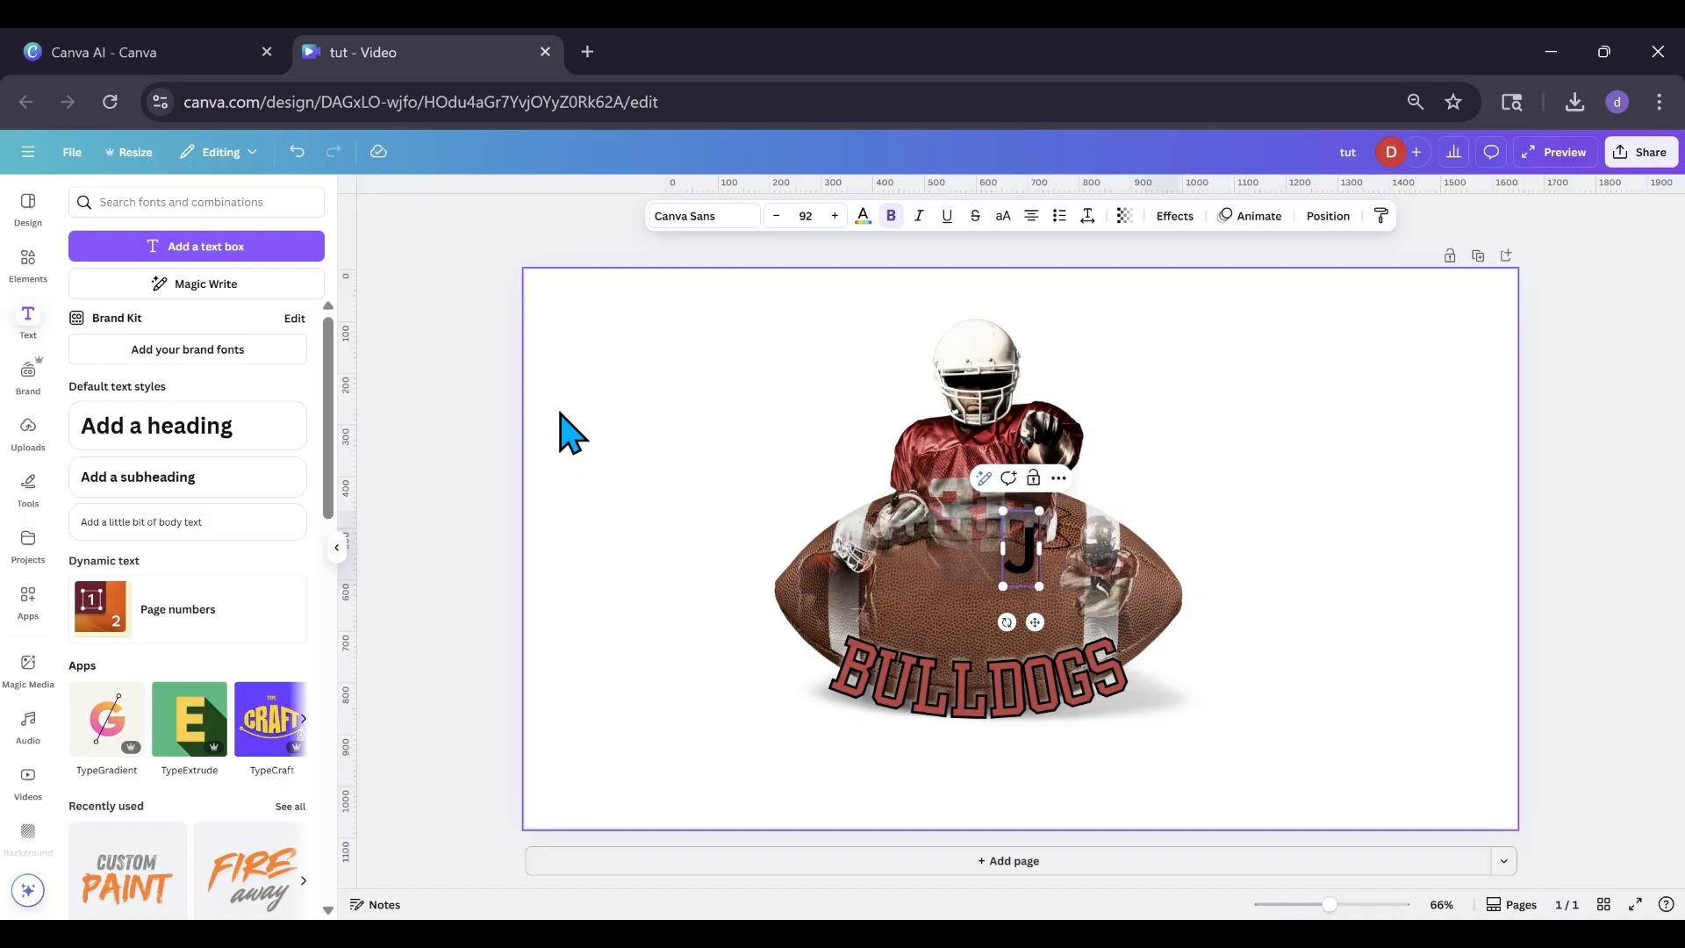
type("ohn Doe")
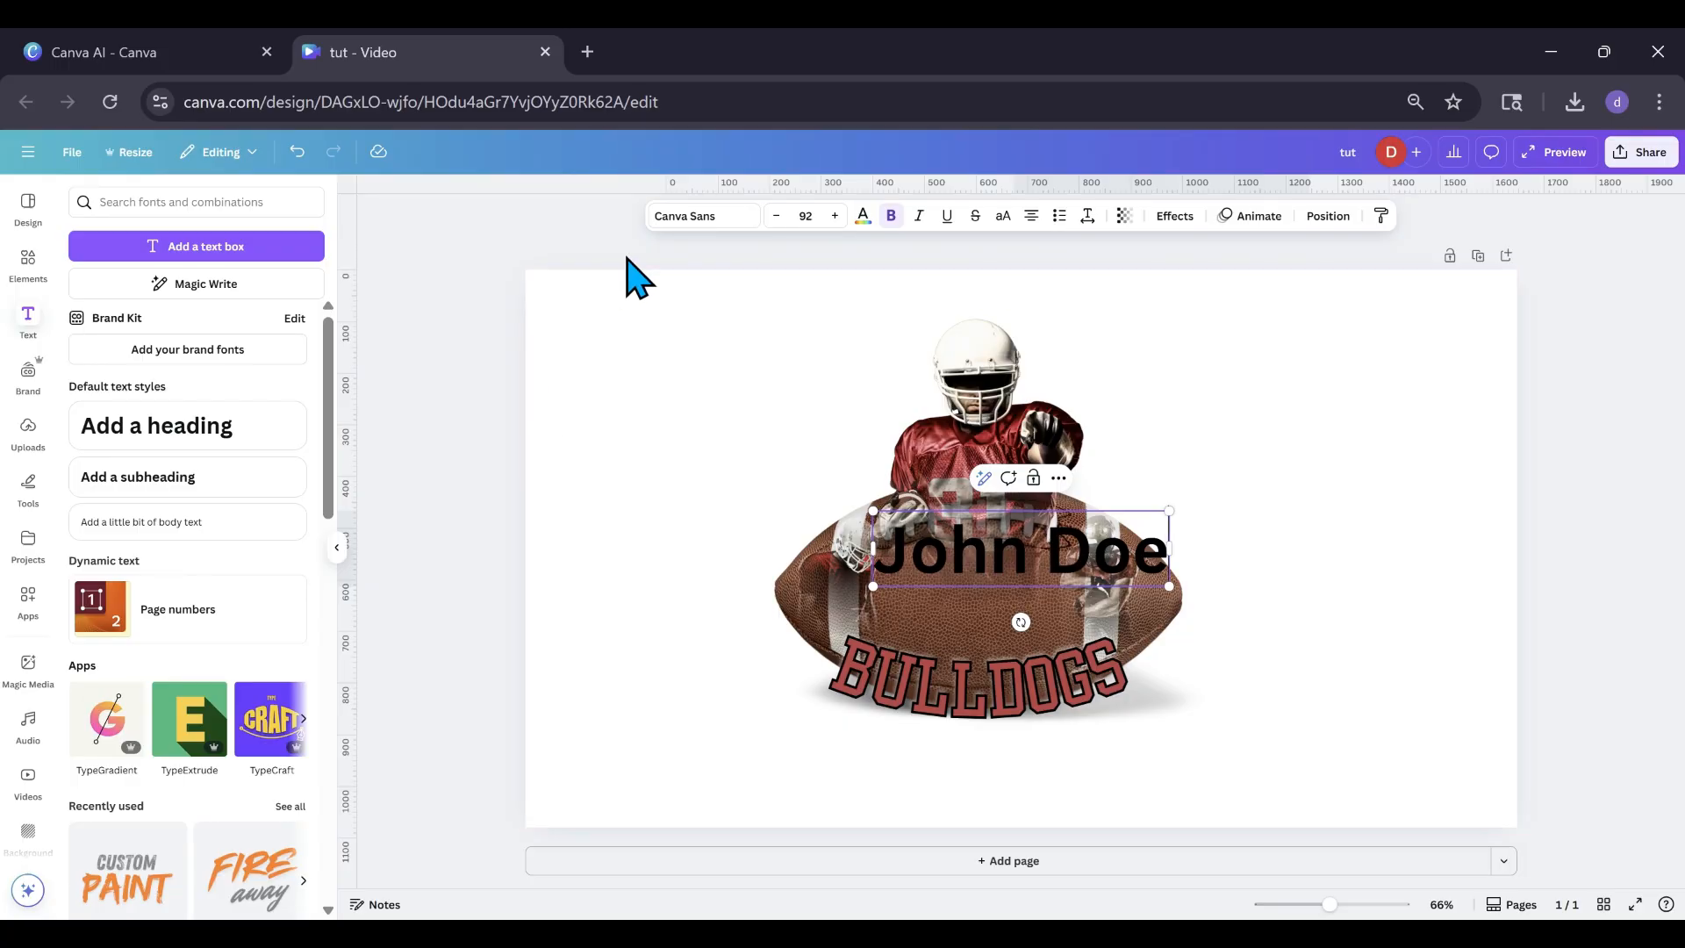
Set the player's name in the Amsterdam Two font and scale it down to about size 48.6.
left_click(685, 219)
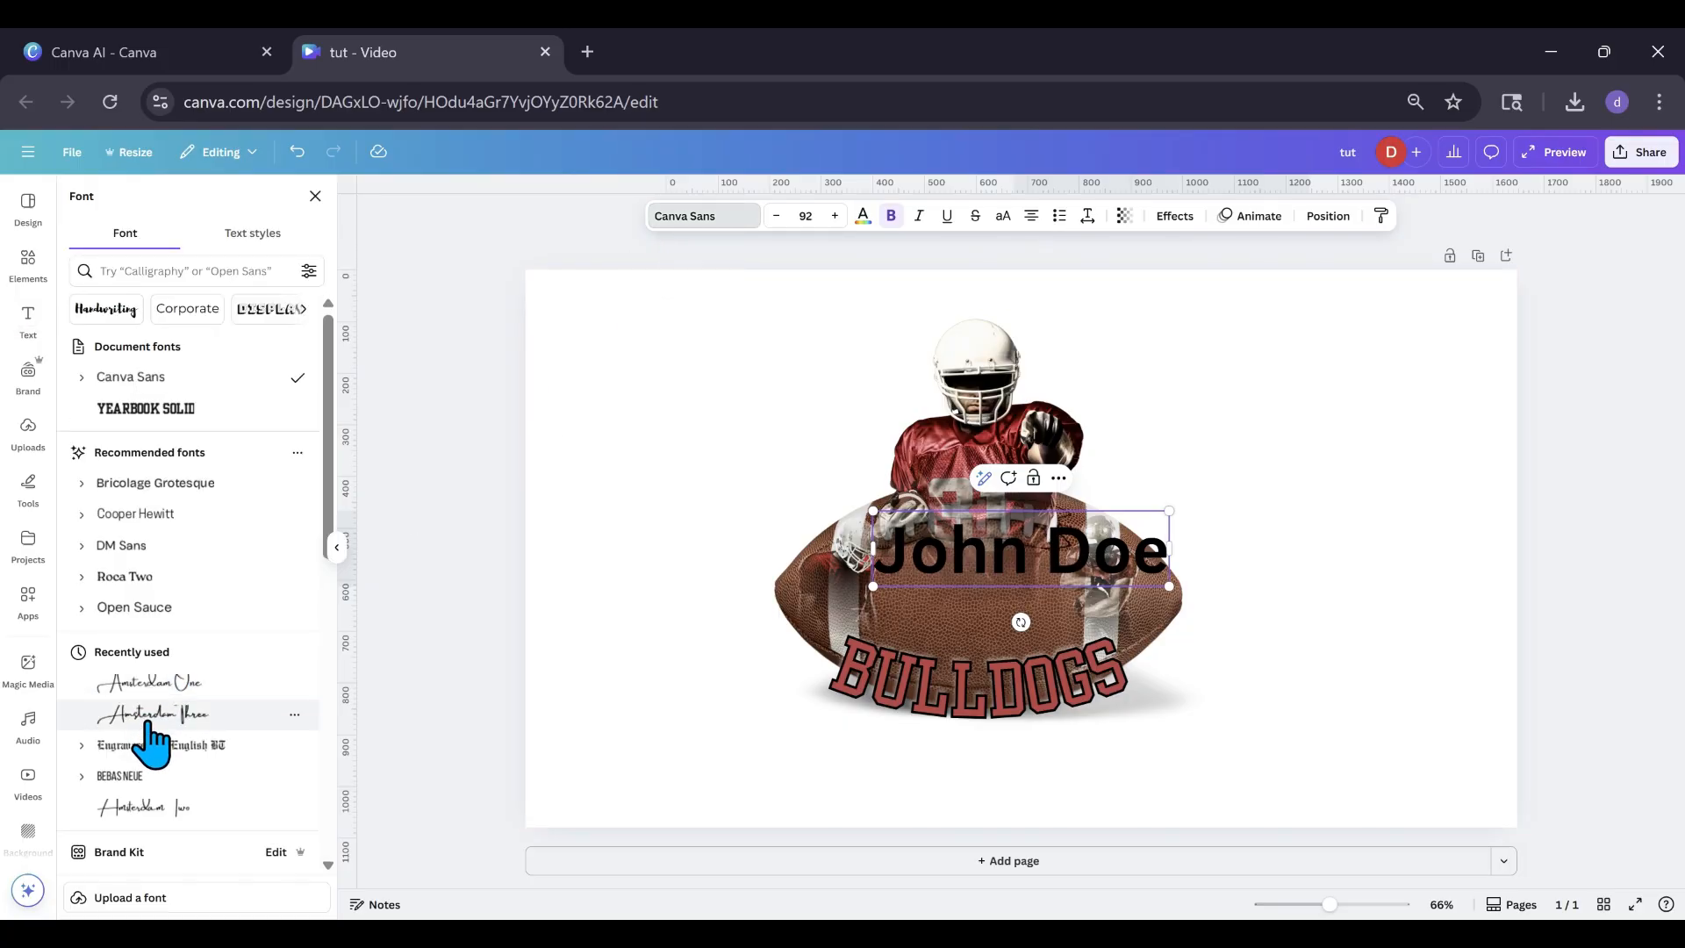
scroll(171, 772, "down", 1)
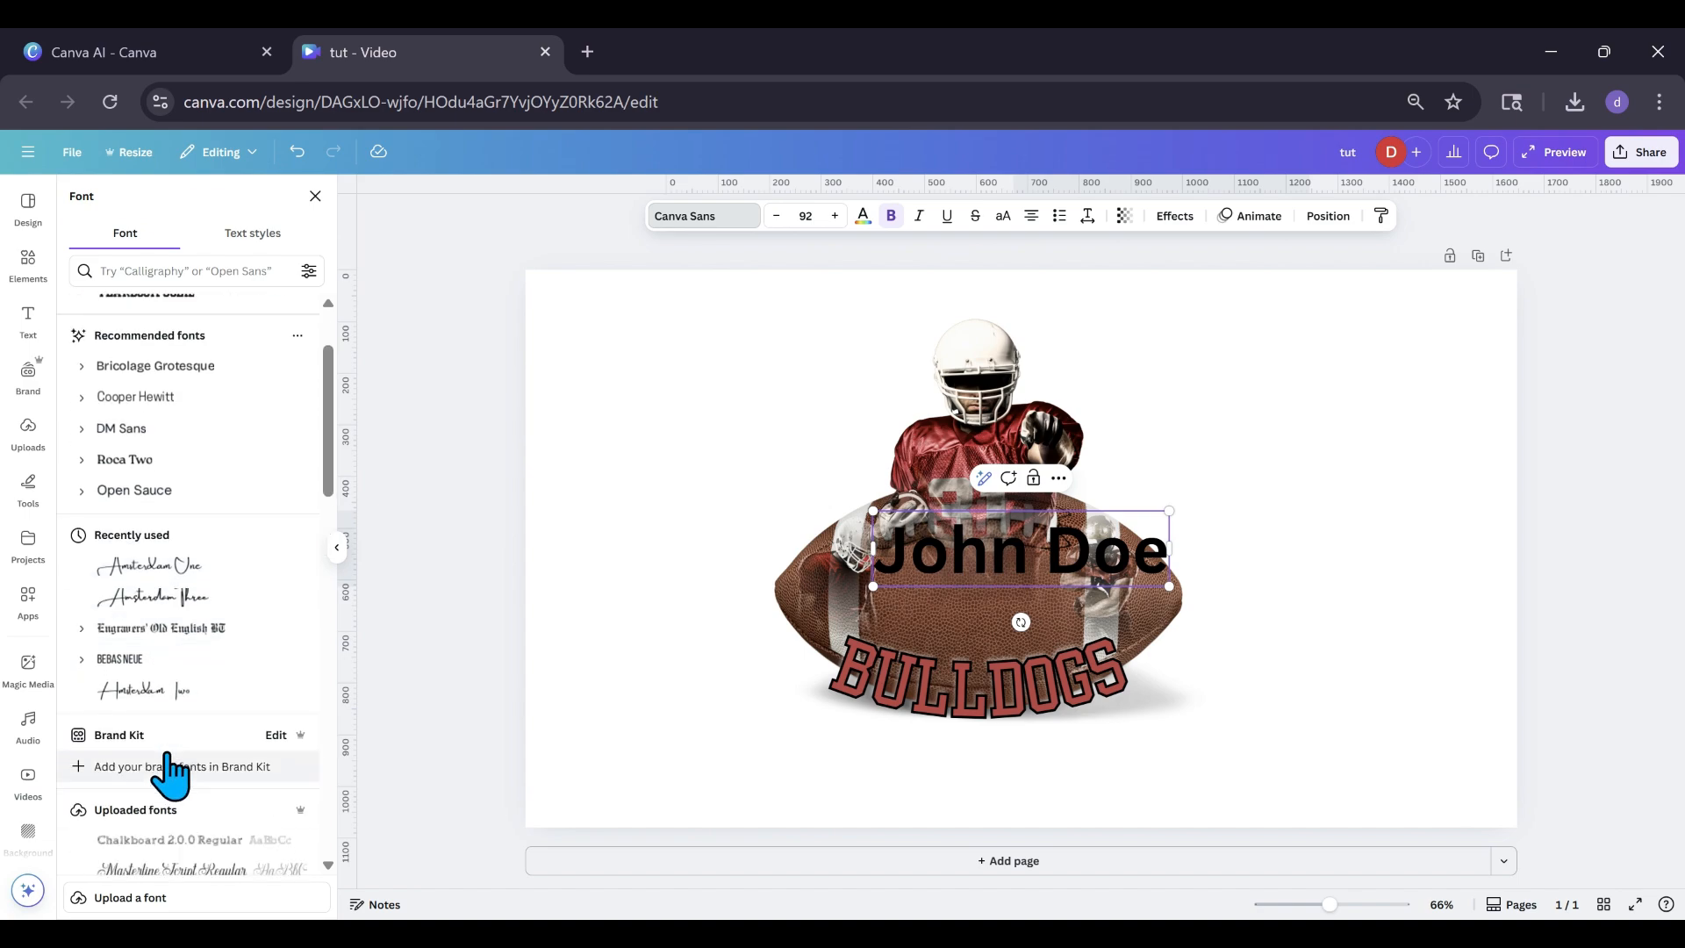
scroll(166, 757, "up", 1)
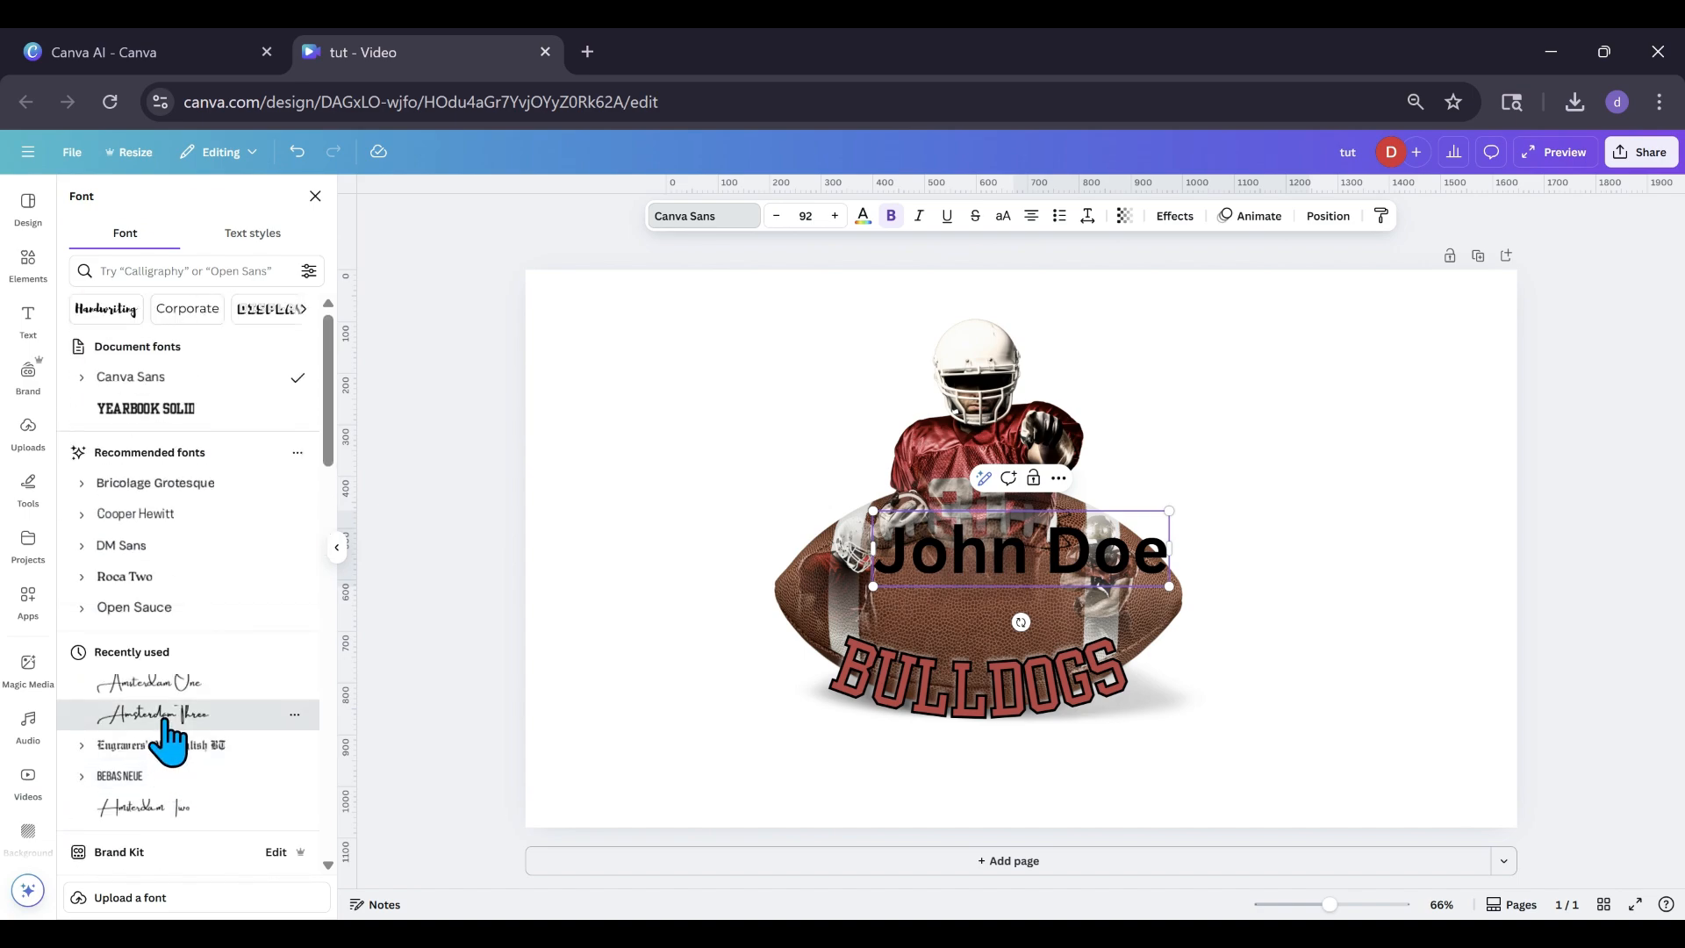
left_click(163, 723)
left_click(164, 689)
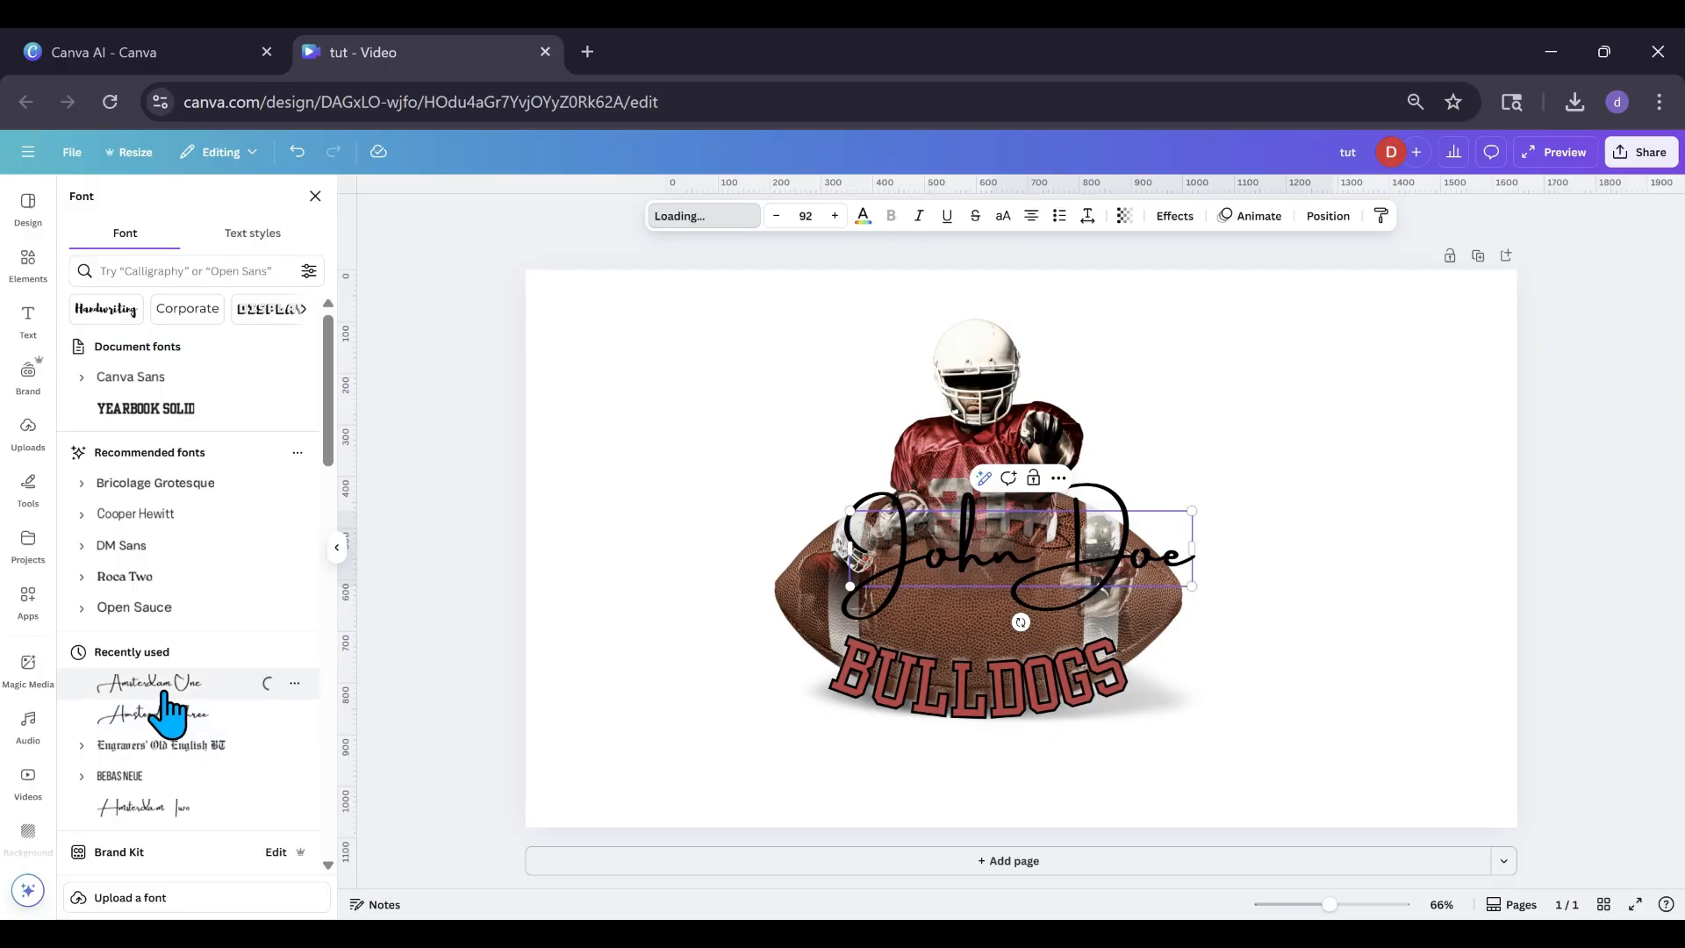
left_click(151, 805)
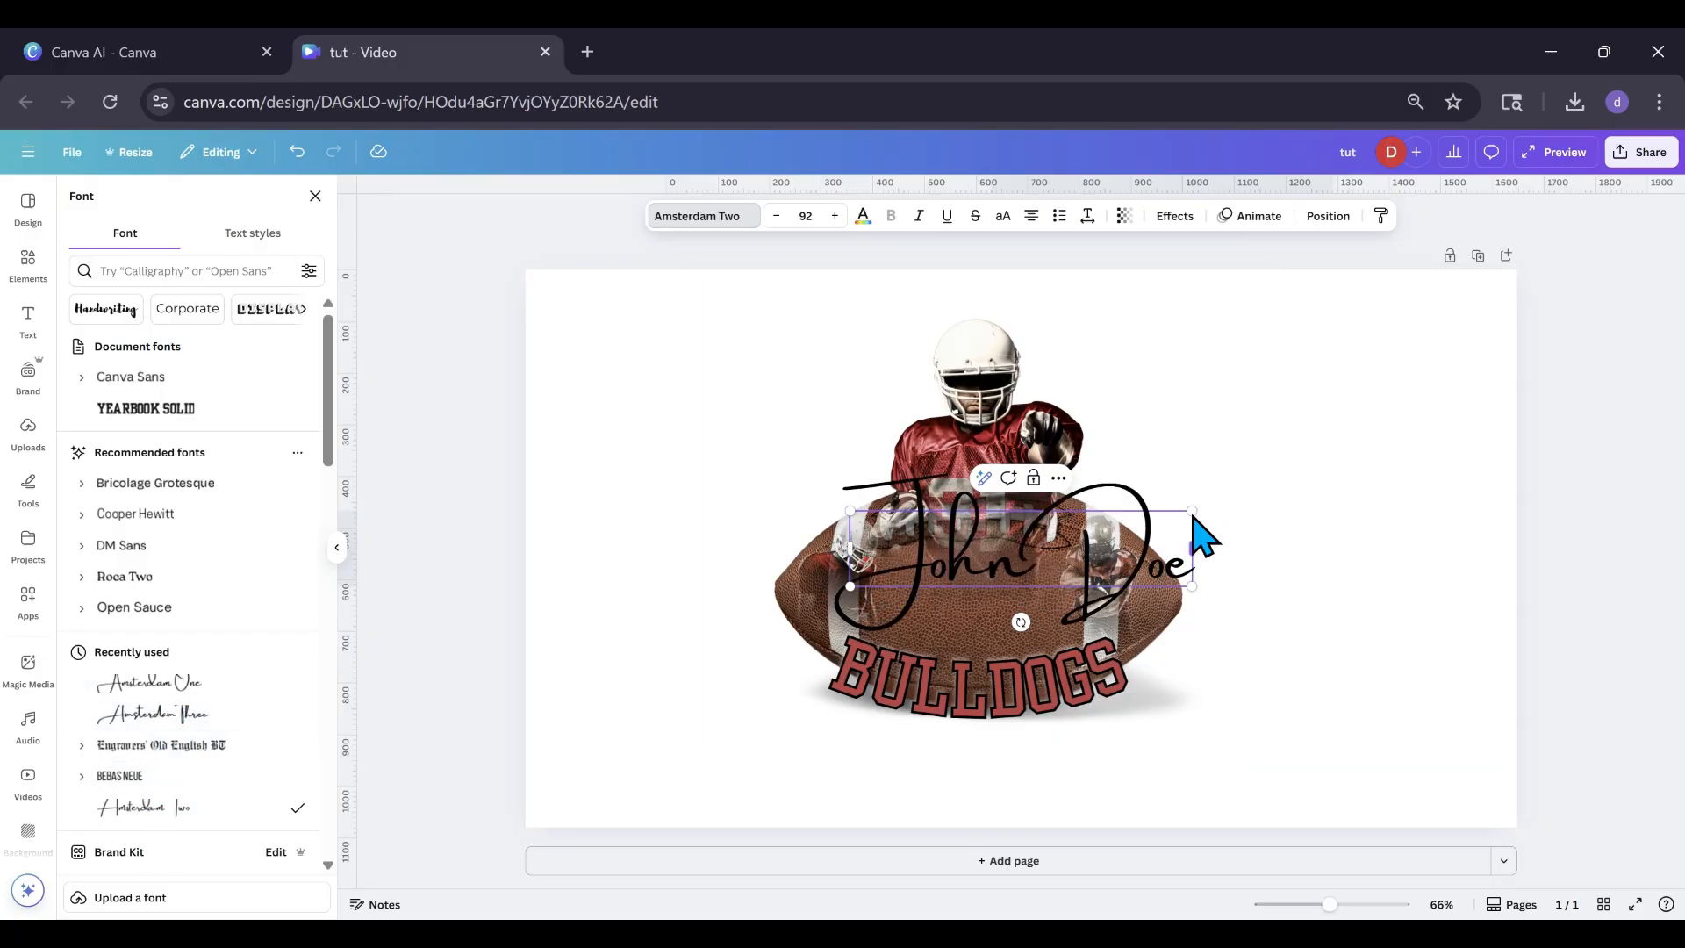
left_click_drag(1191, 511, 1031, 547)
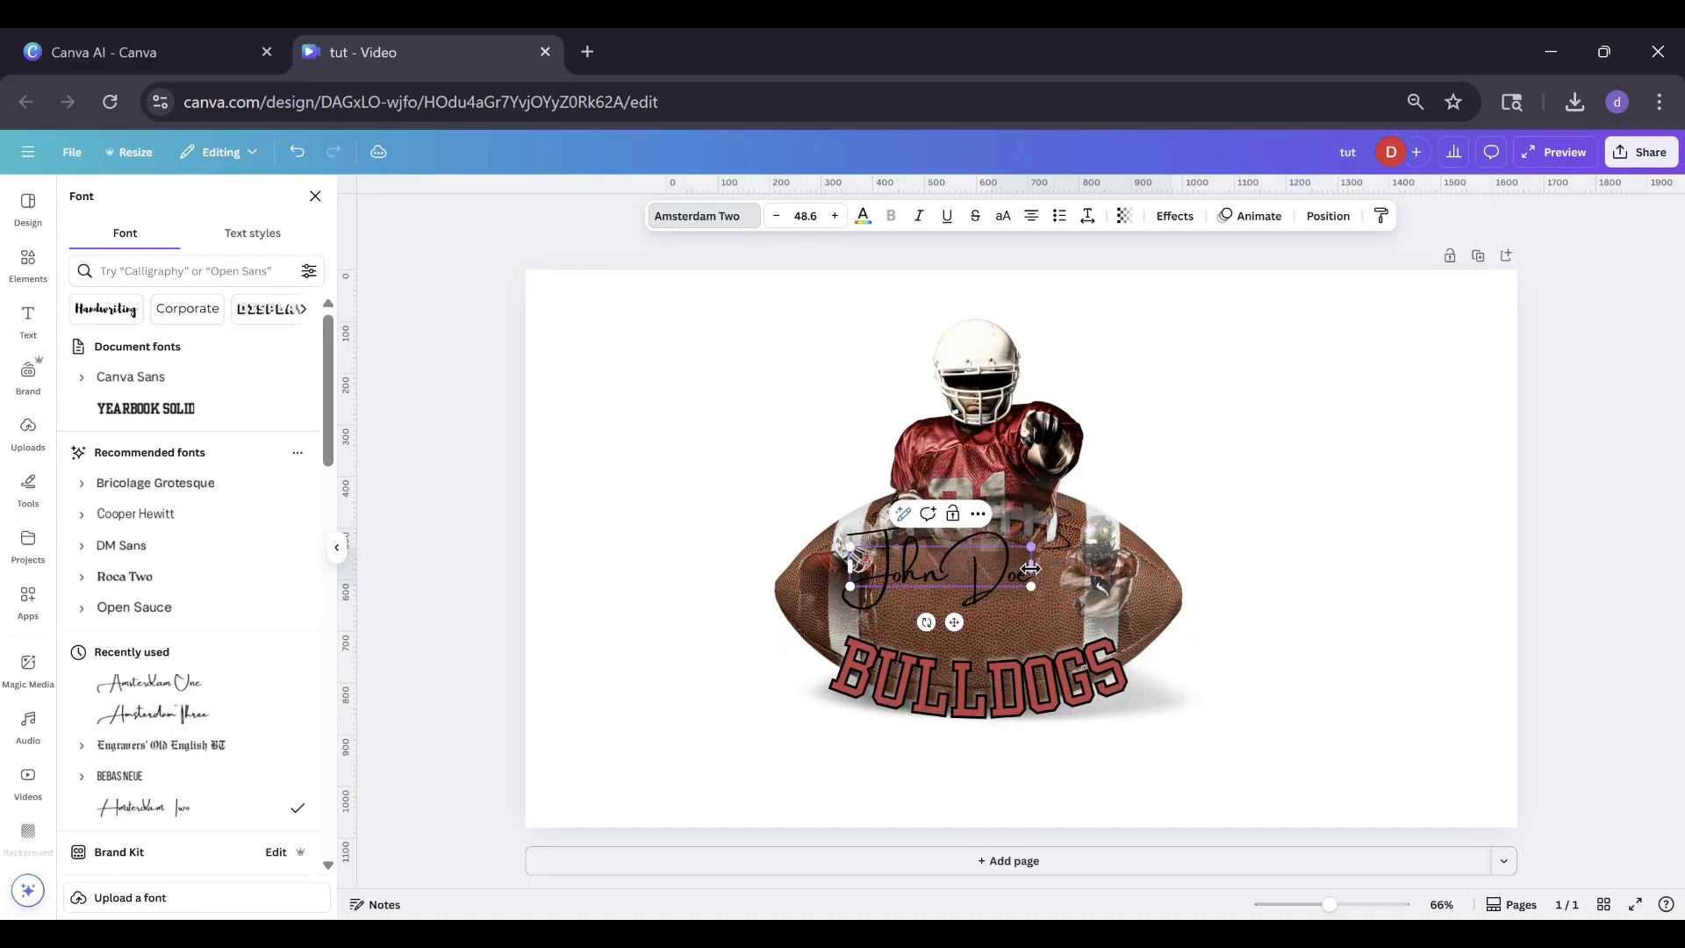
Recolour the player's name text white.
left_click(864, 230)
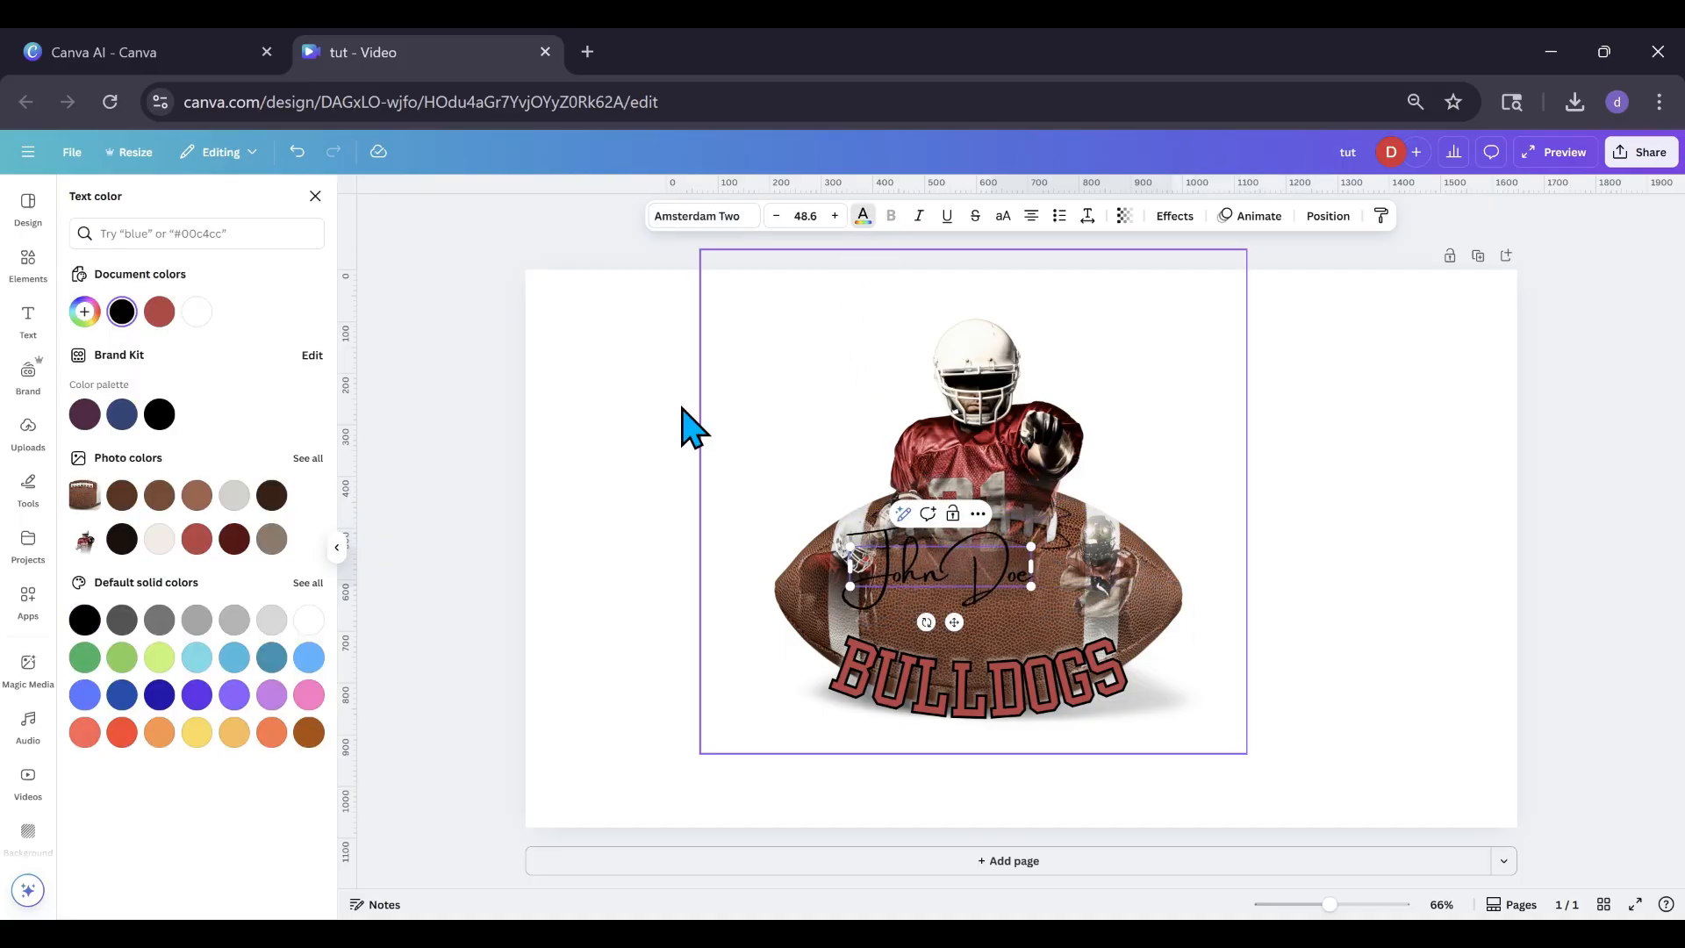
left_click(309, 619)
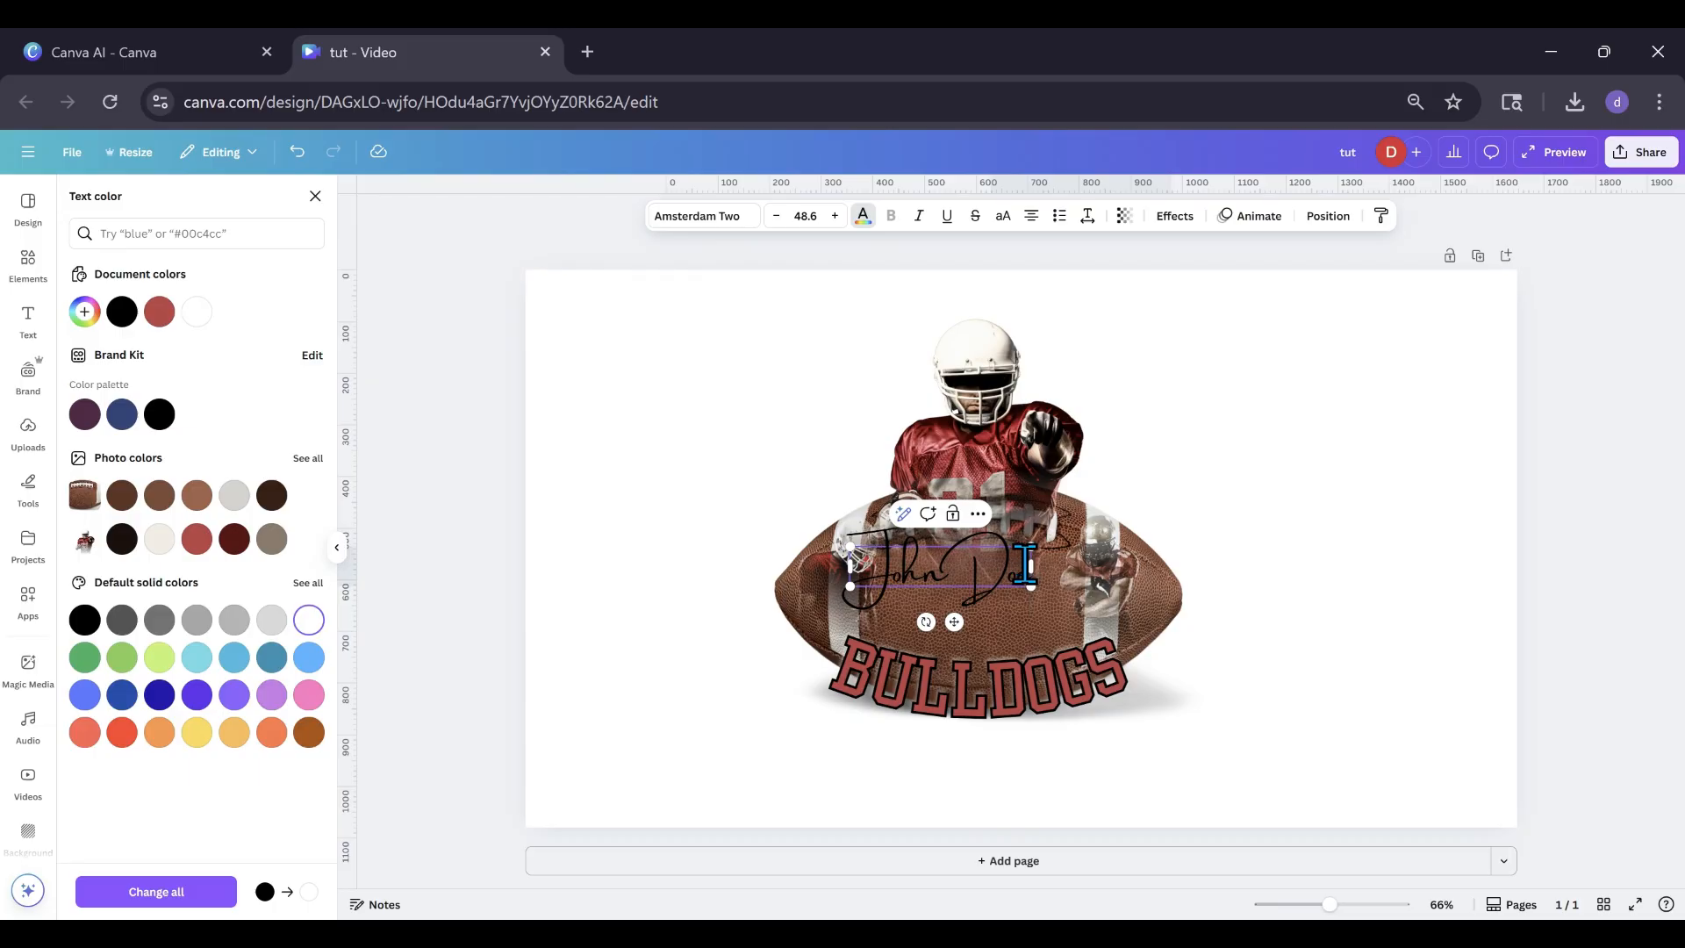
left_click_drag(1026, 566, 866, 562)
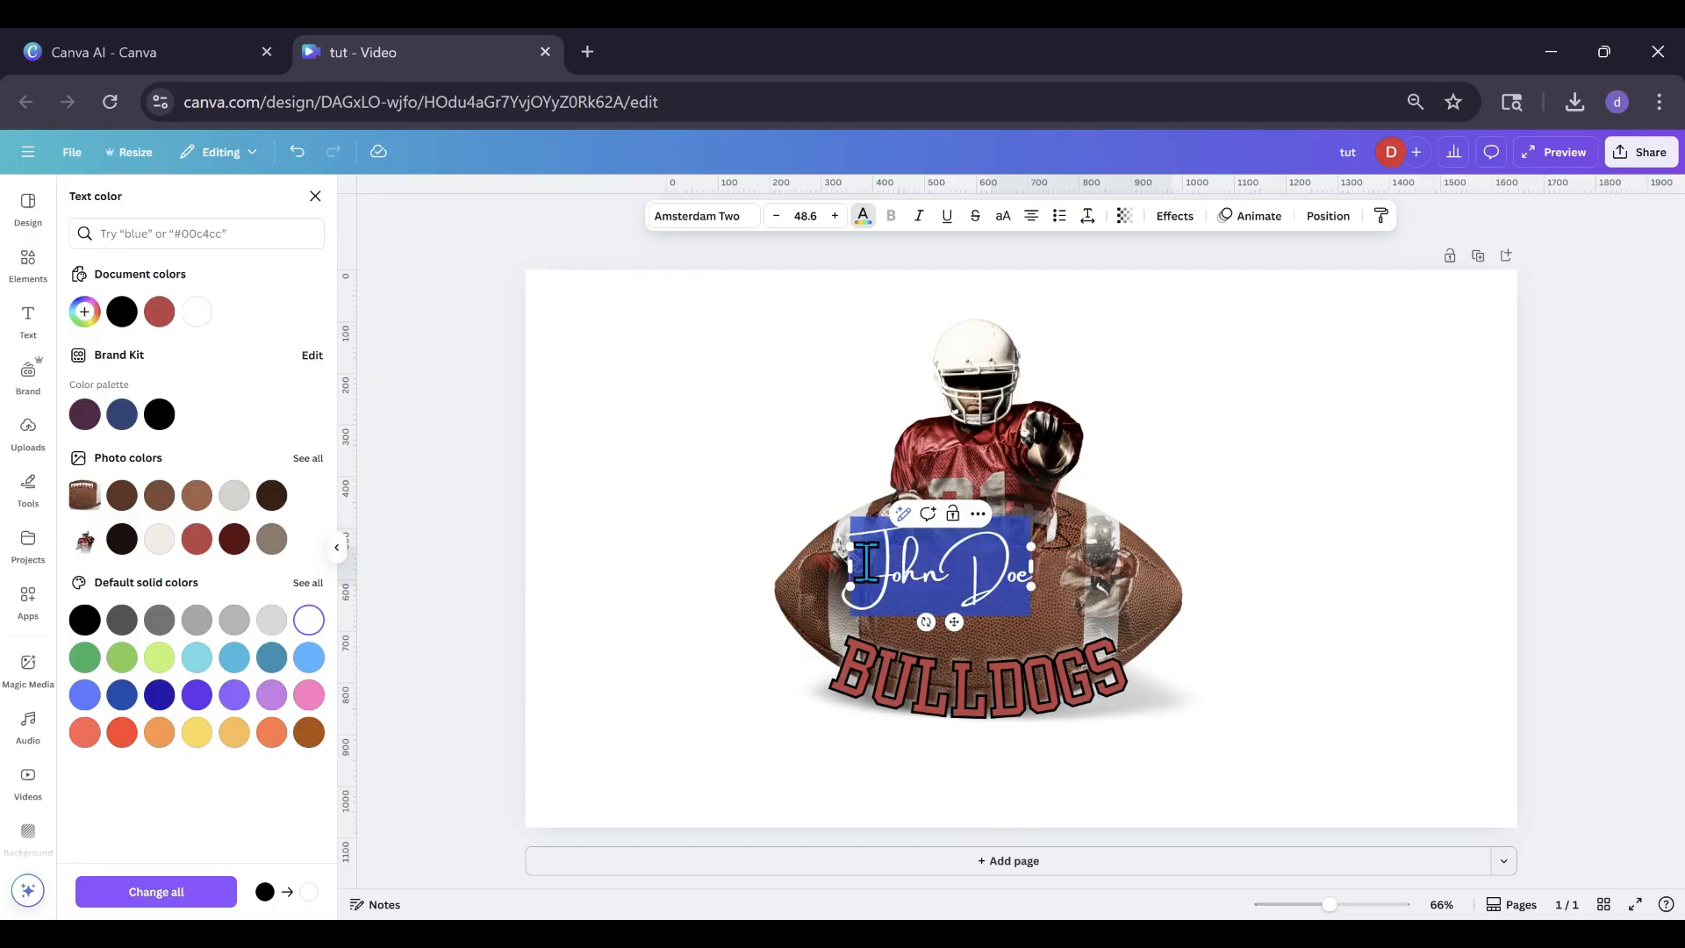
left_click(316, 621)
left_click(690, 576)
Move the white player's name down so it sits centred on the football just above the BULLDOGS heading.
left_click(934, 586)
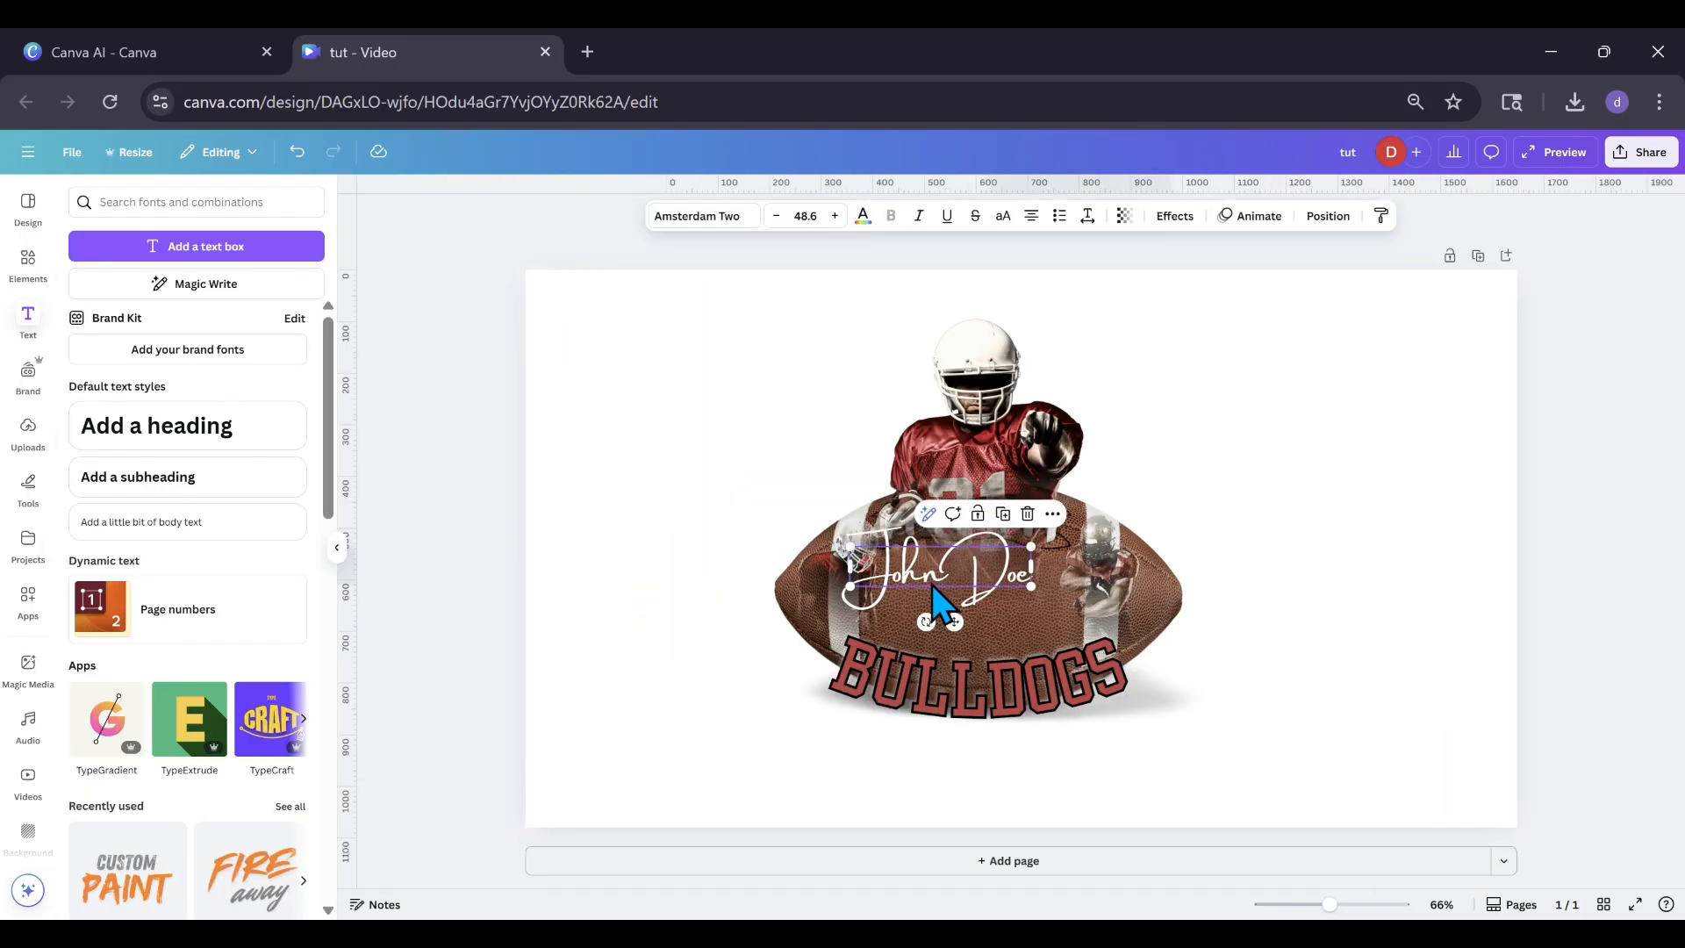
left_click_drag(933, 586, 972, 625)
left_click(703, 611)
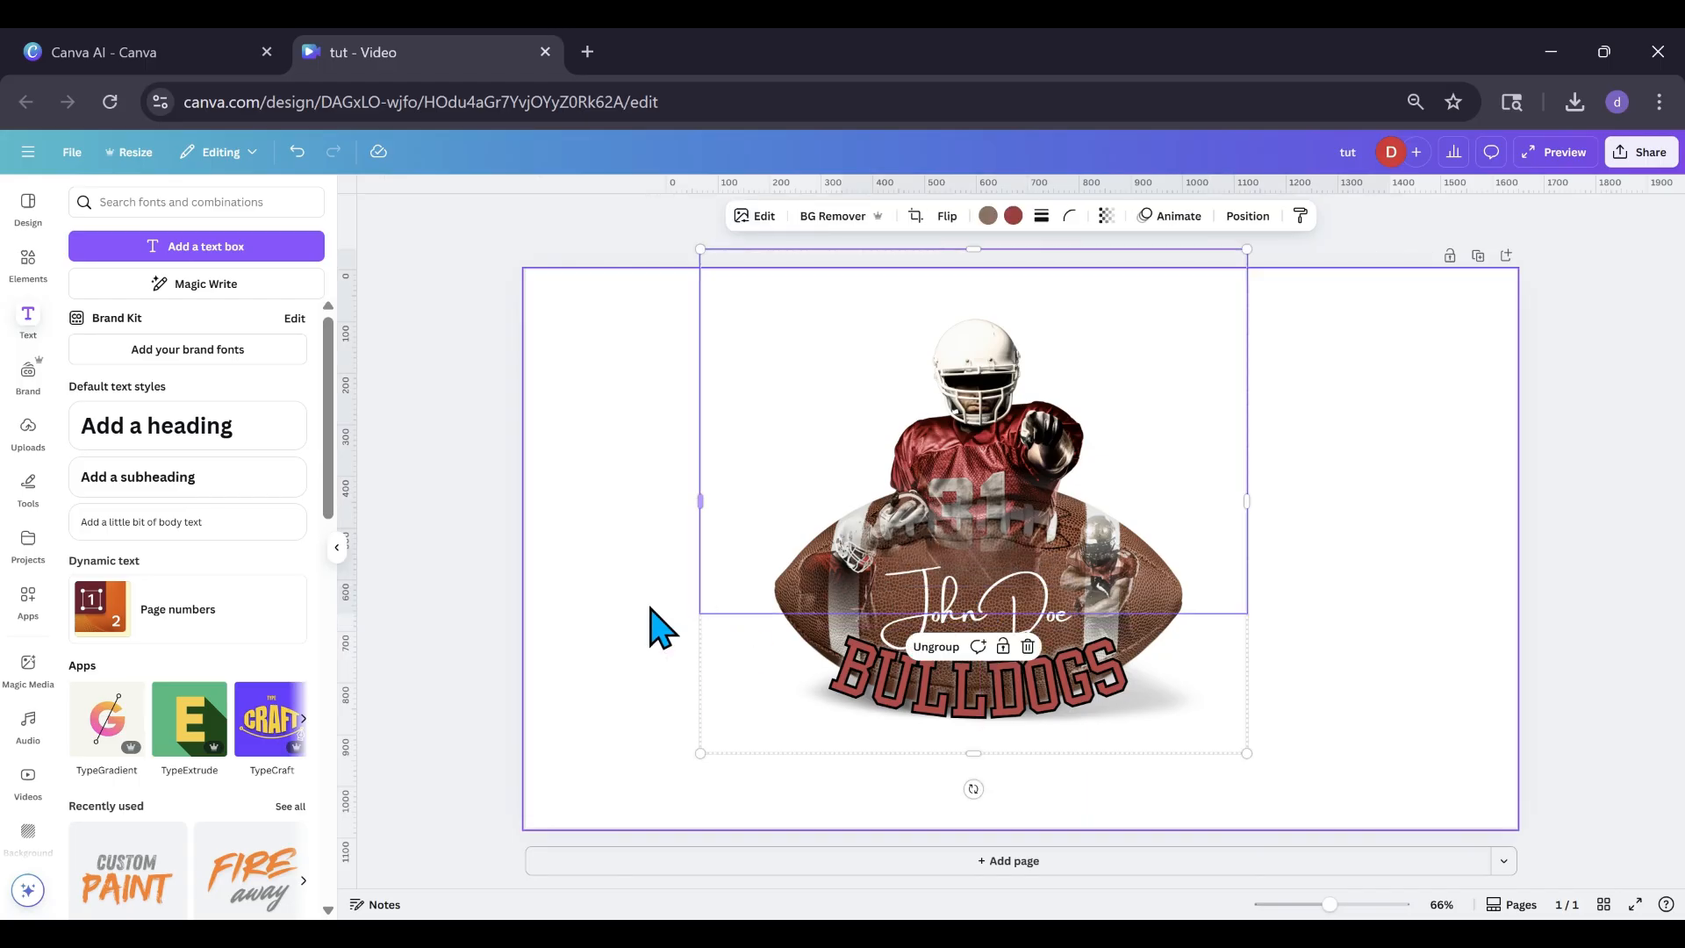
left_click(613, 603)
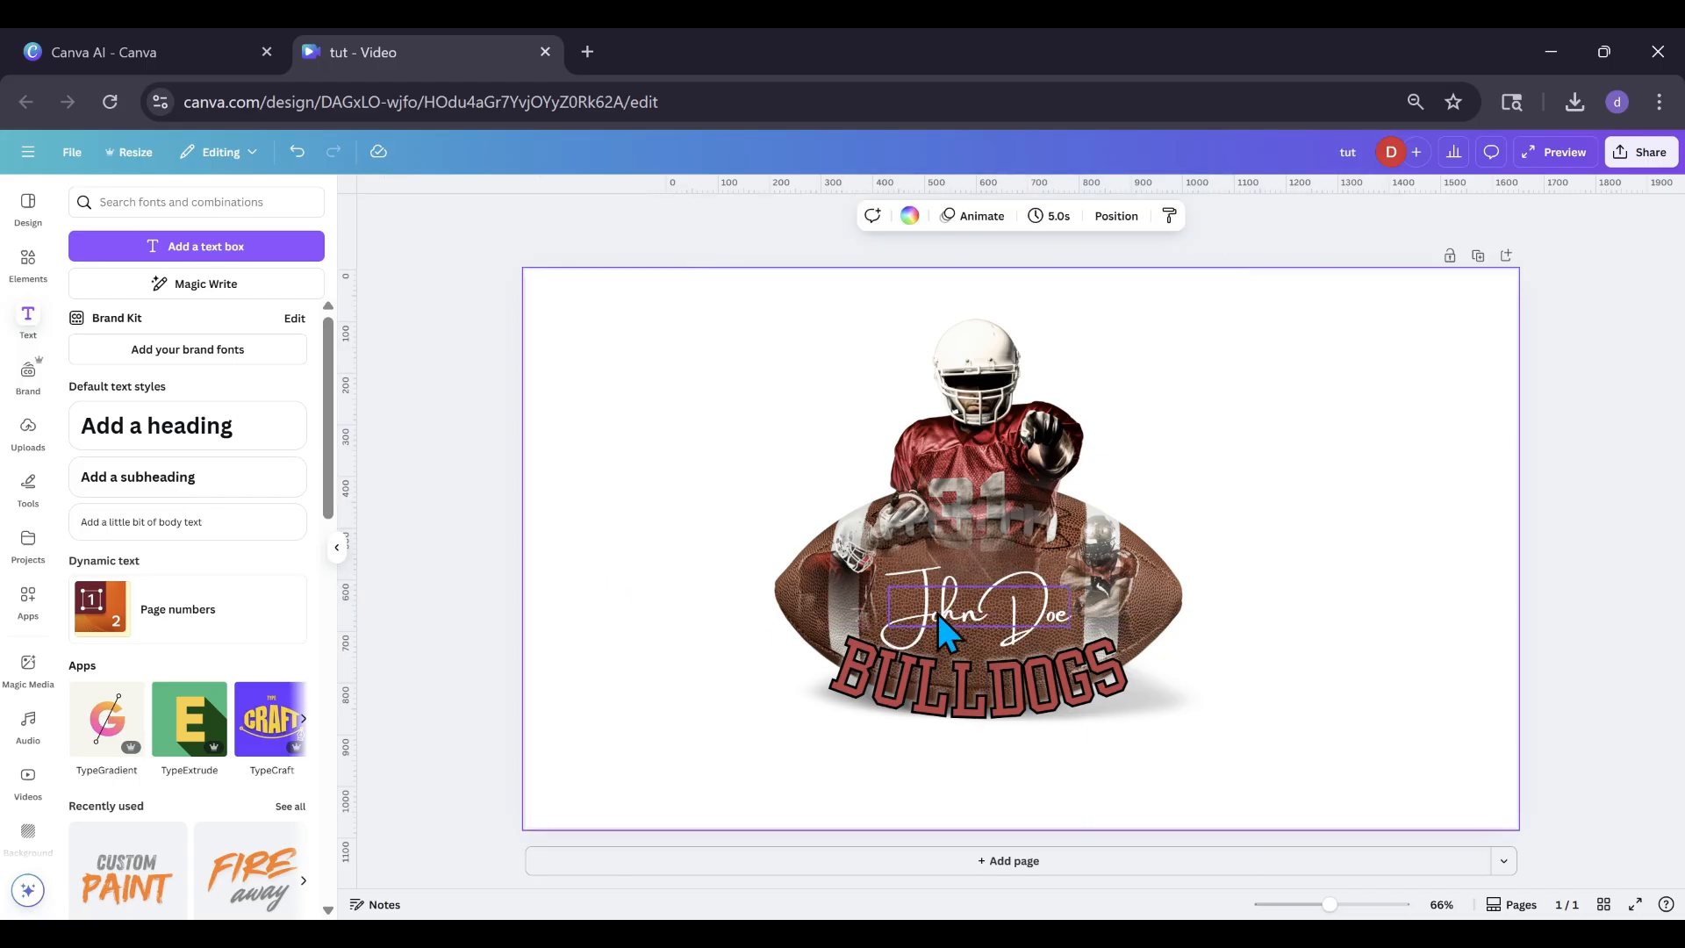
Search the elements for "splatter" and show all matching graphics.
left_click(21, 281)
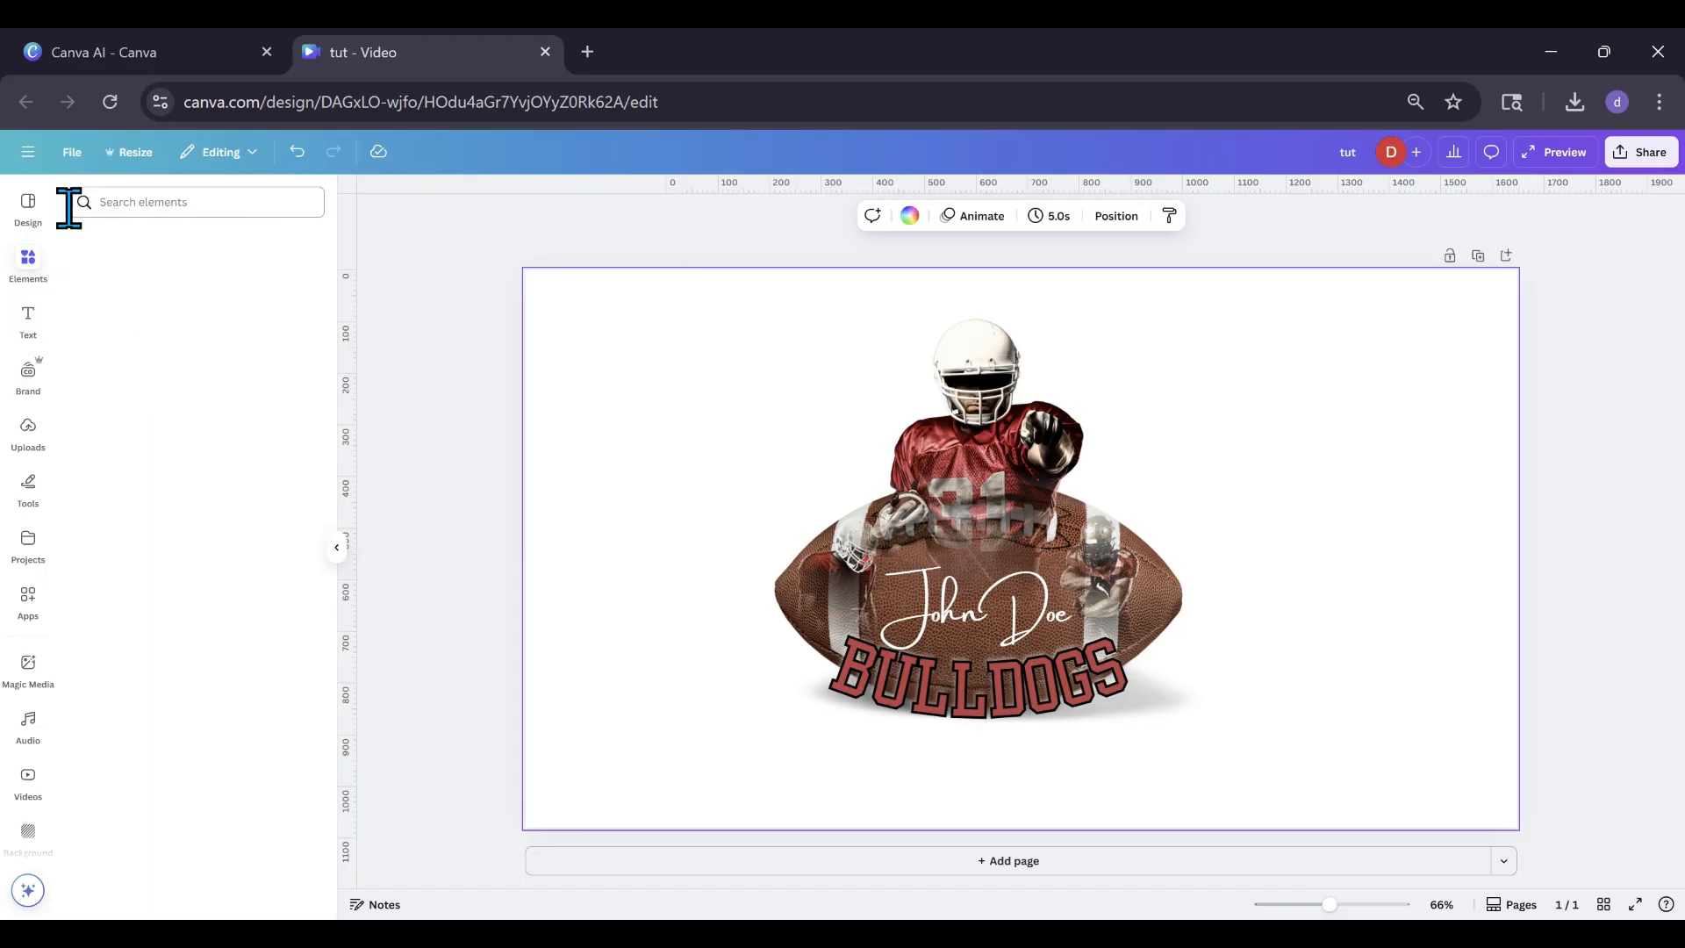
left_click(166, 211)
type("s")
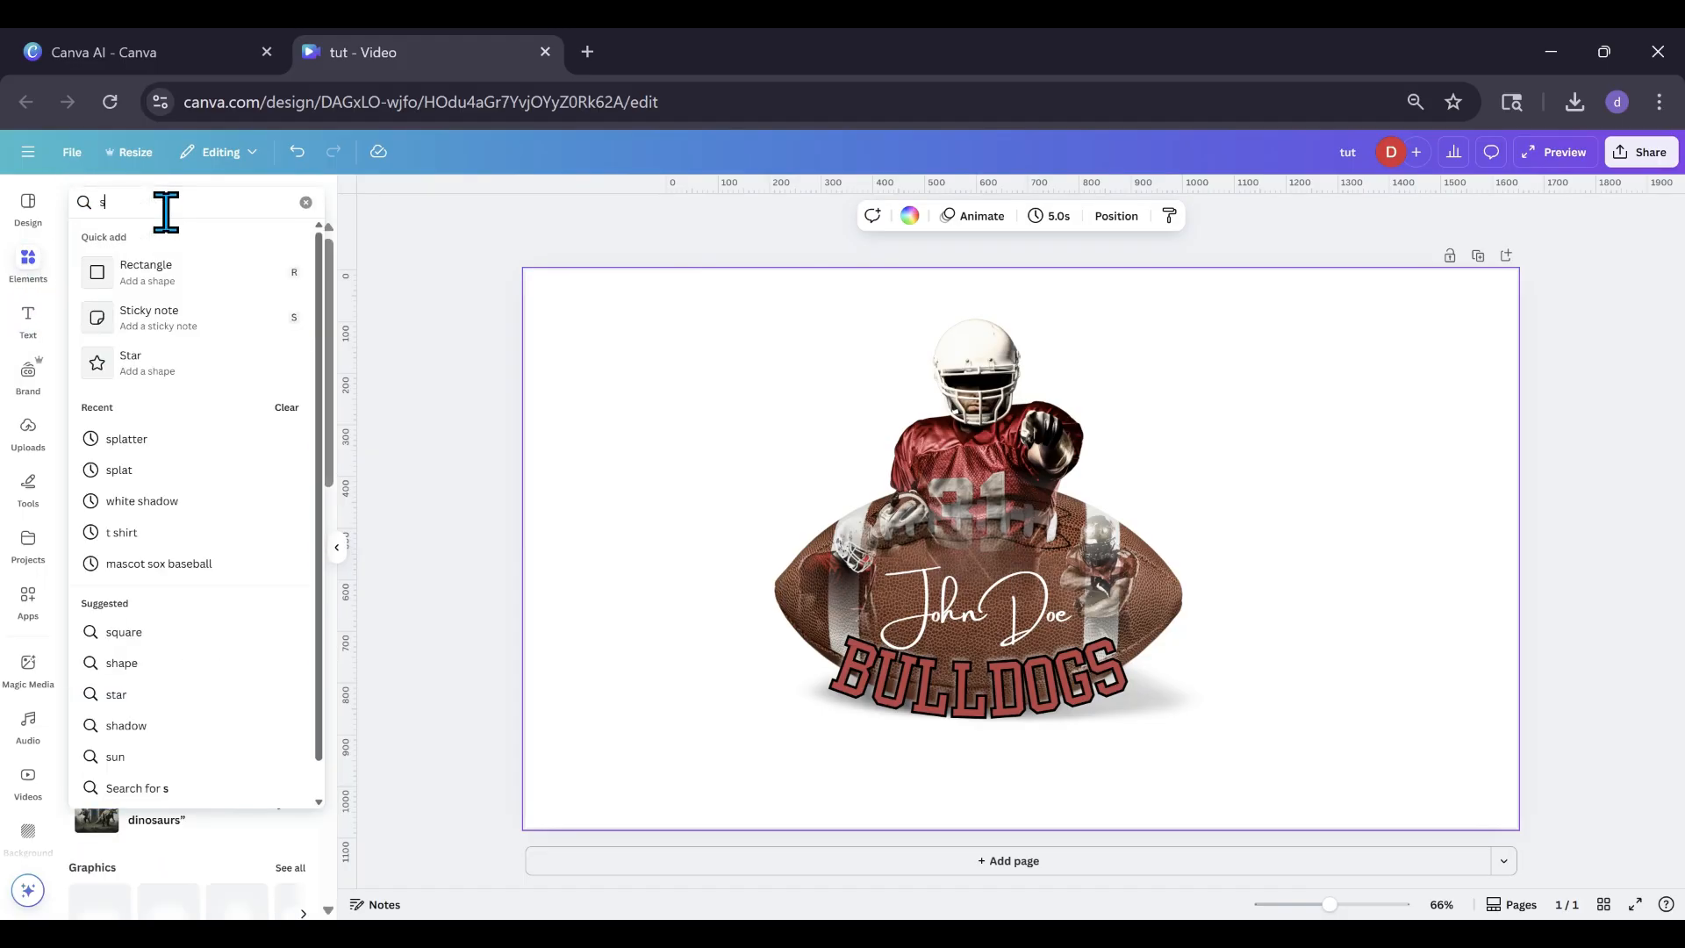
type("platter")
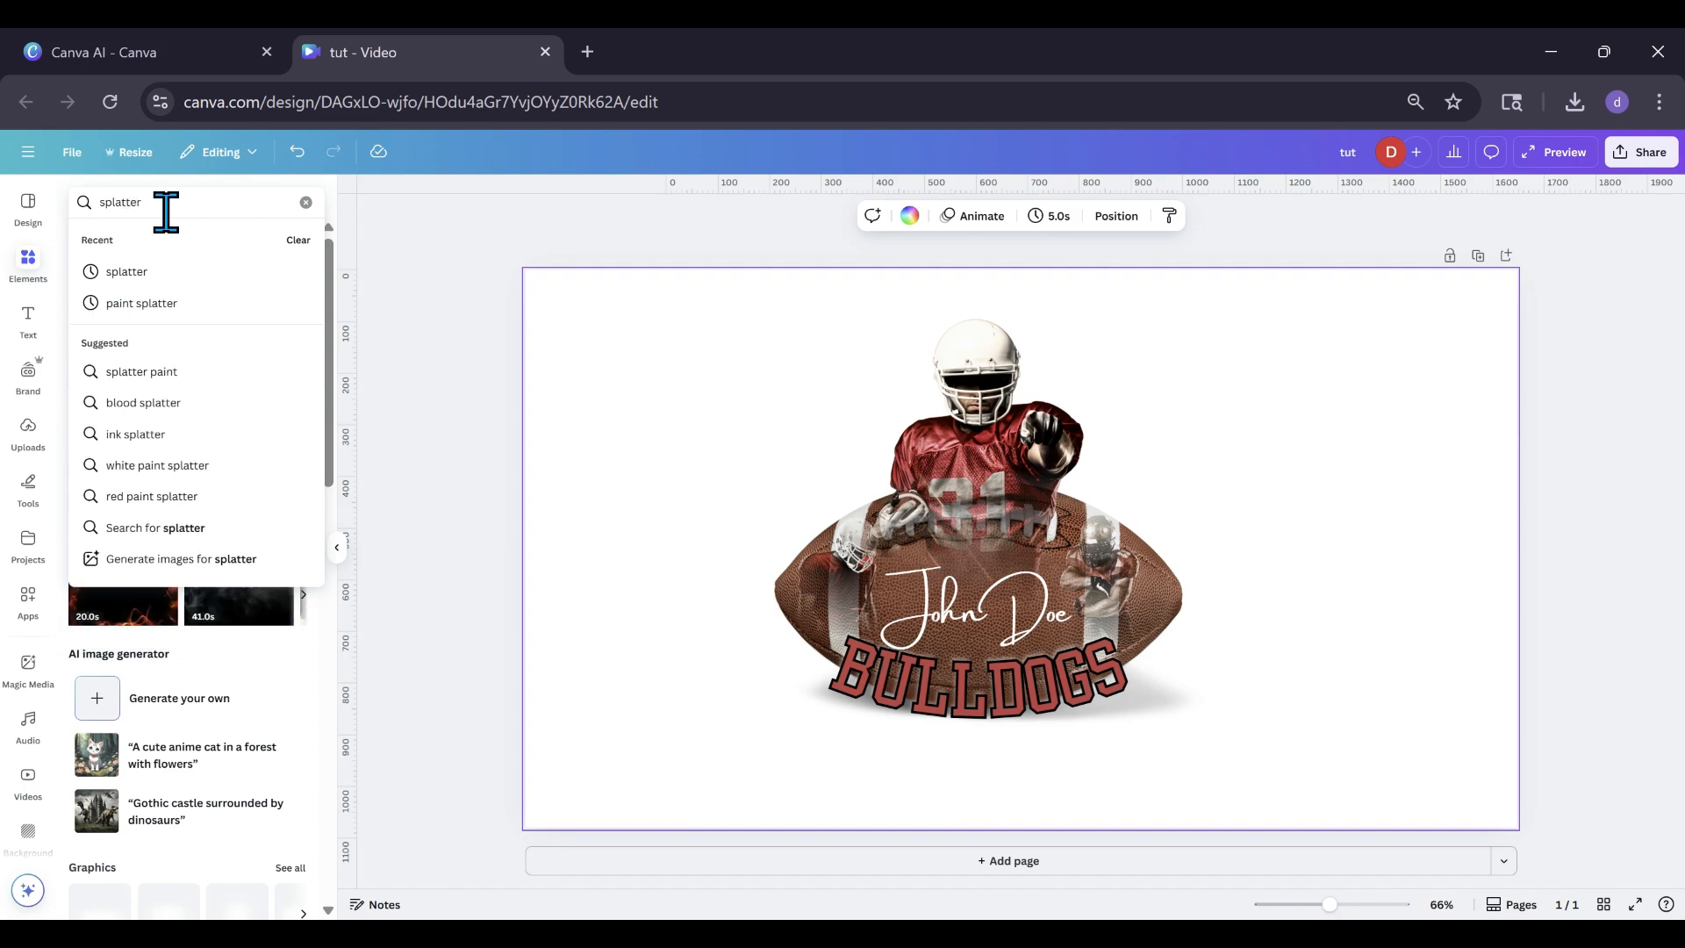
key("Return")
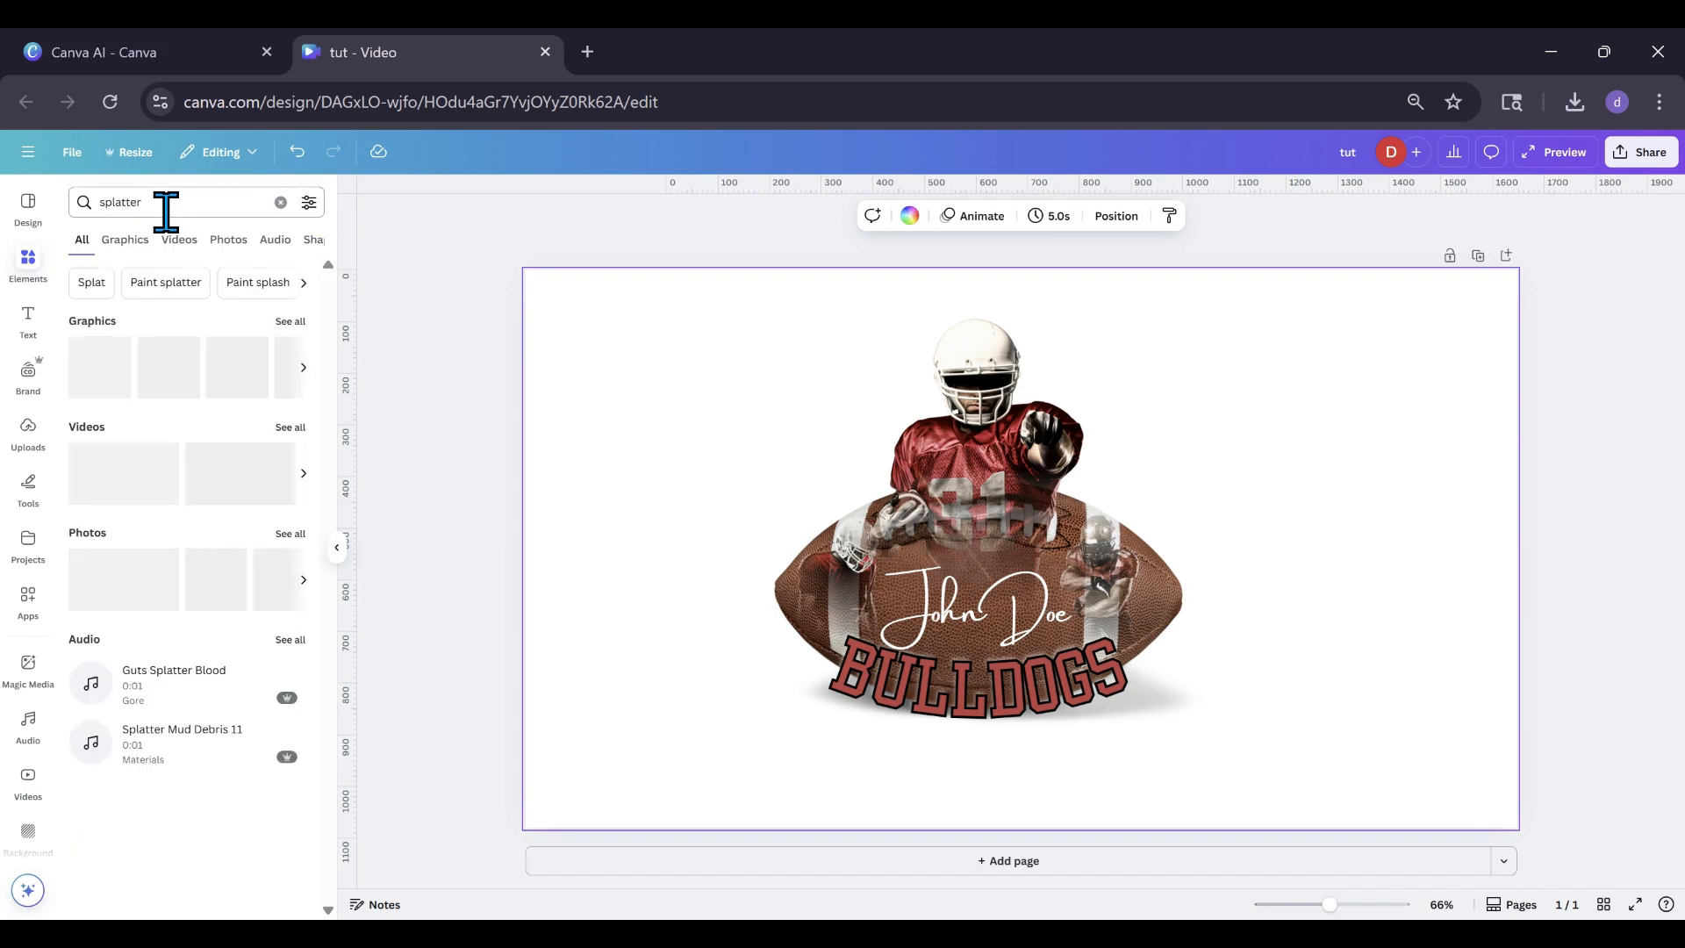
left_click(265, 319)
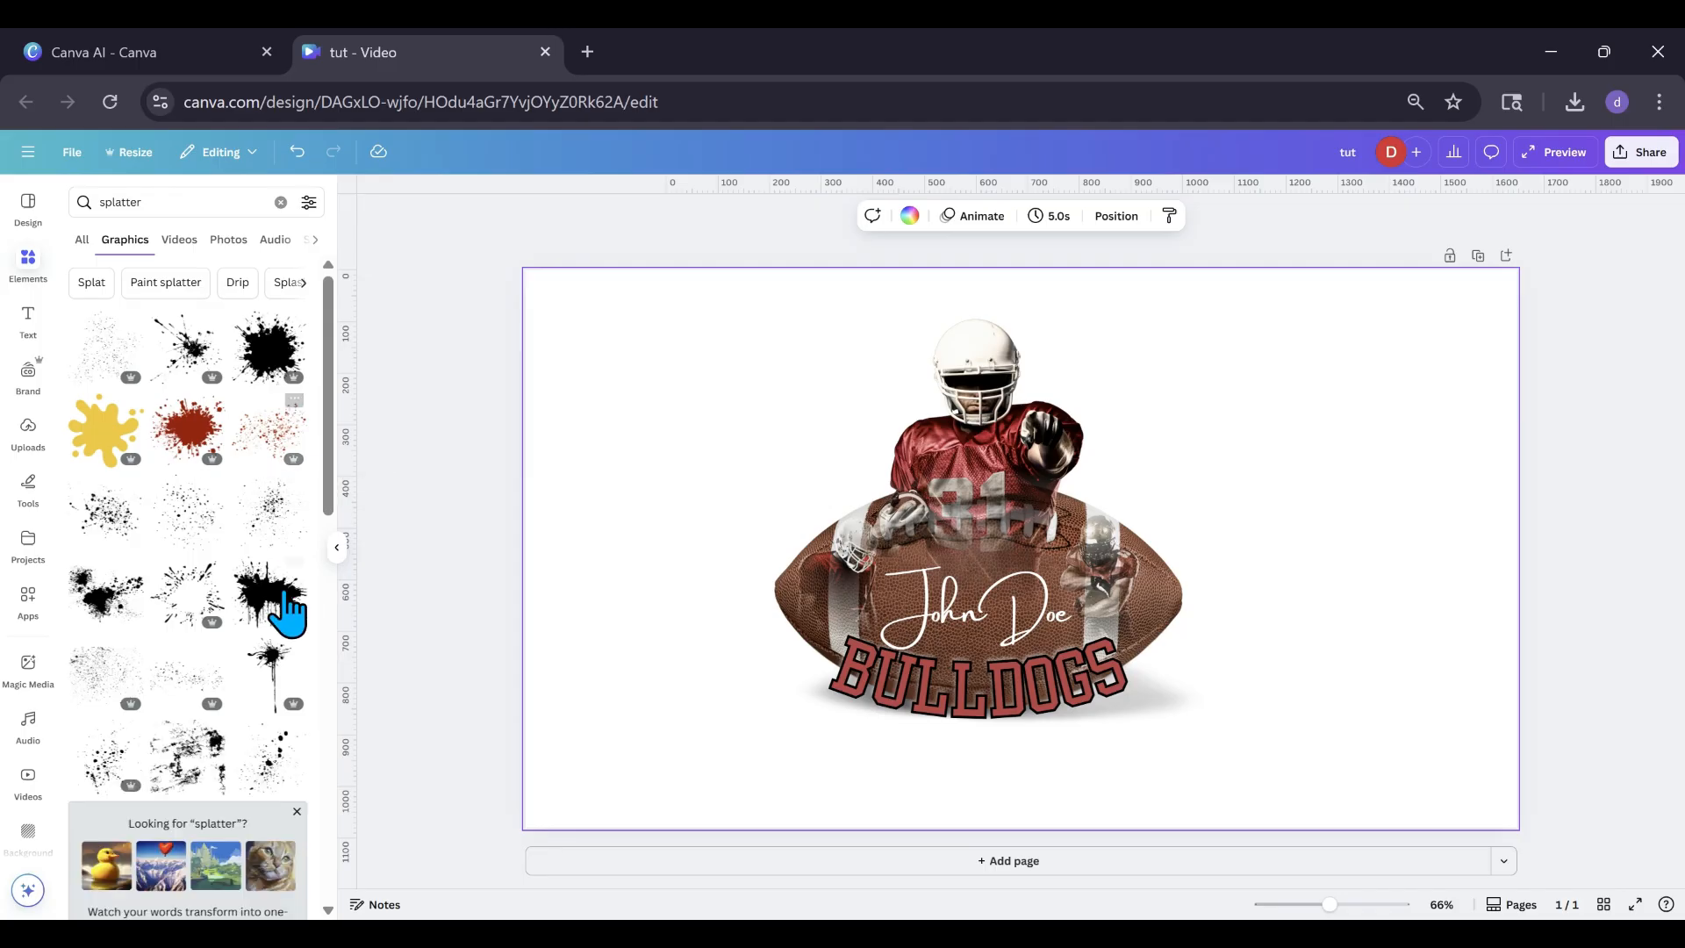
Try the yellow paint splat graphic on the page and remove it from the design.
left_click(97, 434)
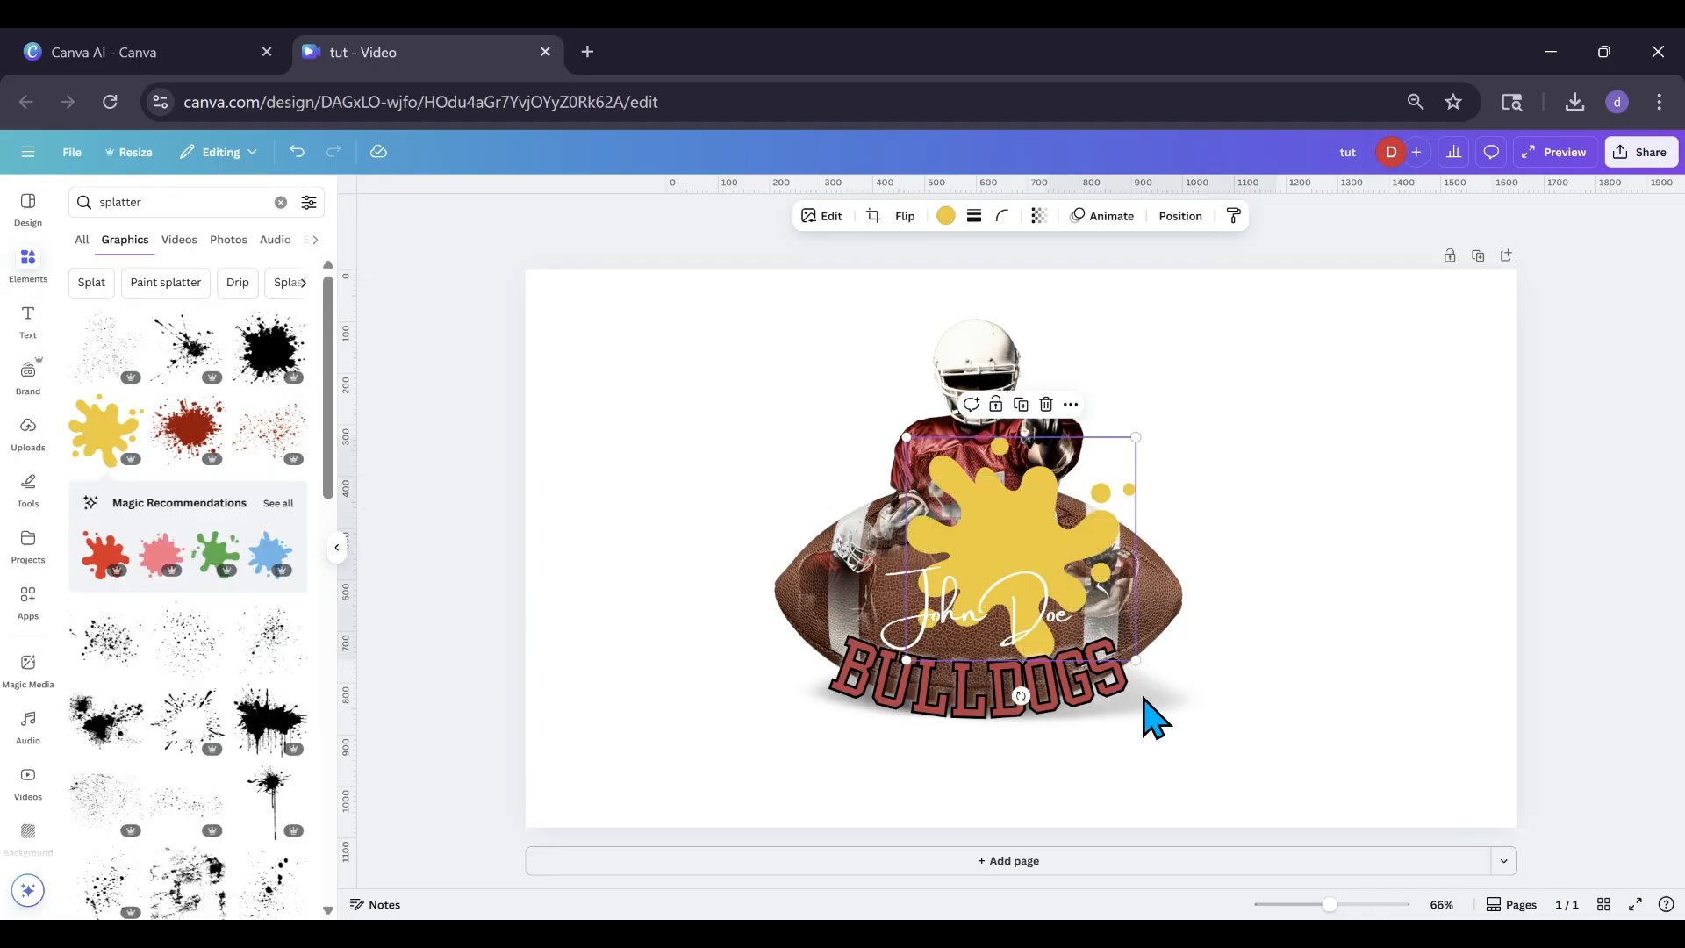
left_click_drag(1056, 537, 1649, 395)
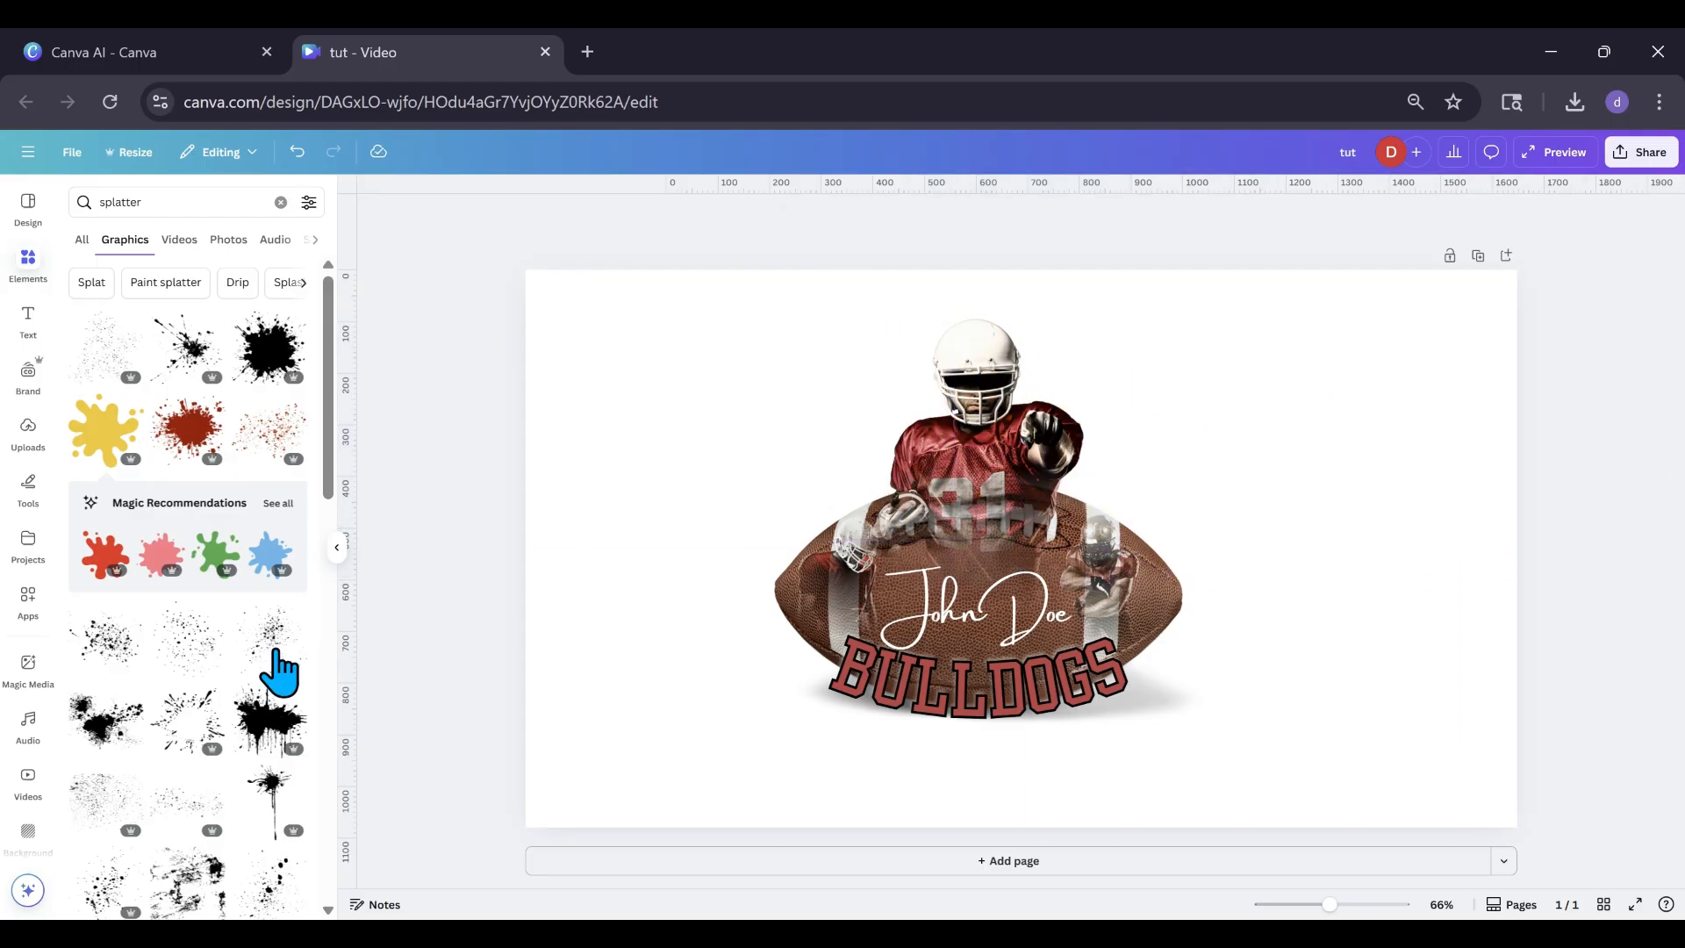
Add the black dripping paint splatter beside the football's left end and recolour it with the document's red.
scroll(264, 674, "down", 2)
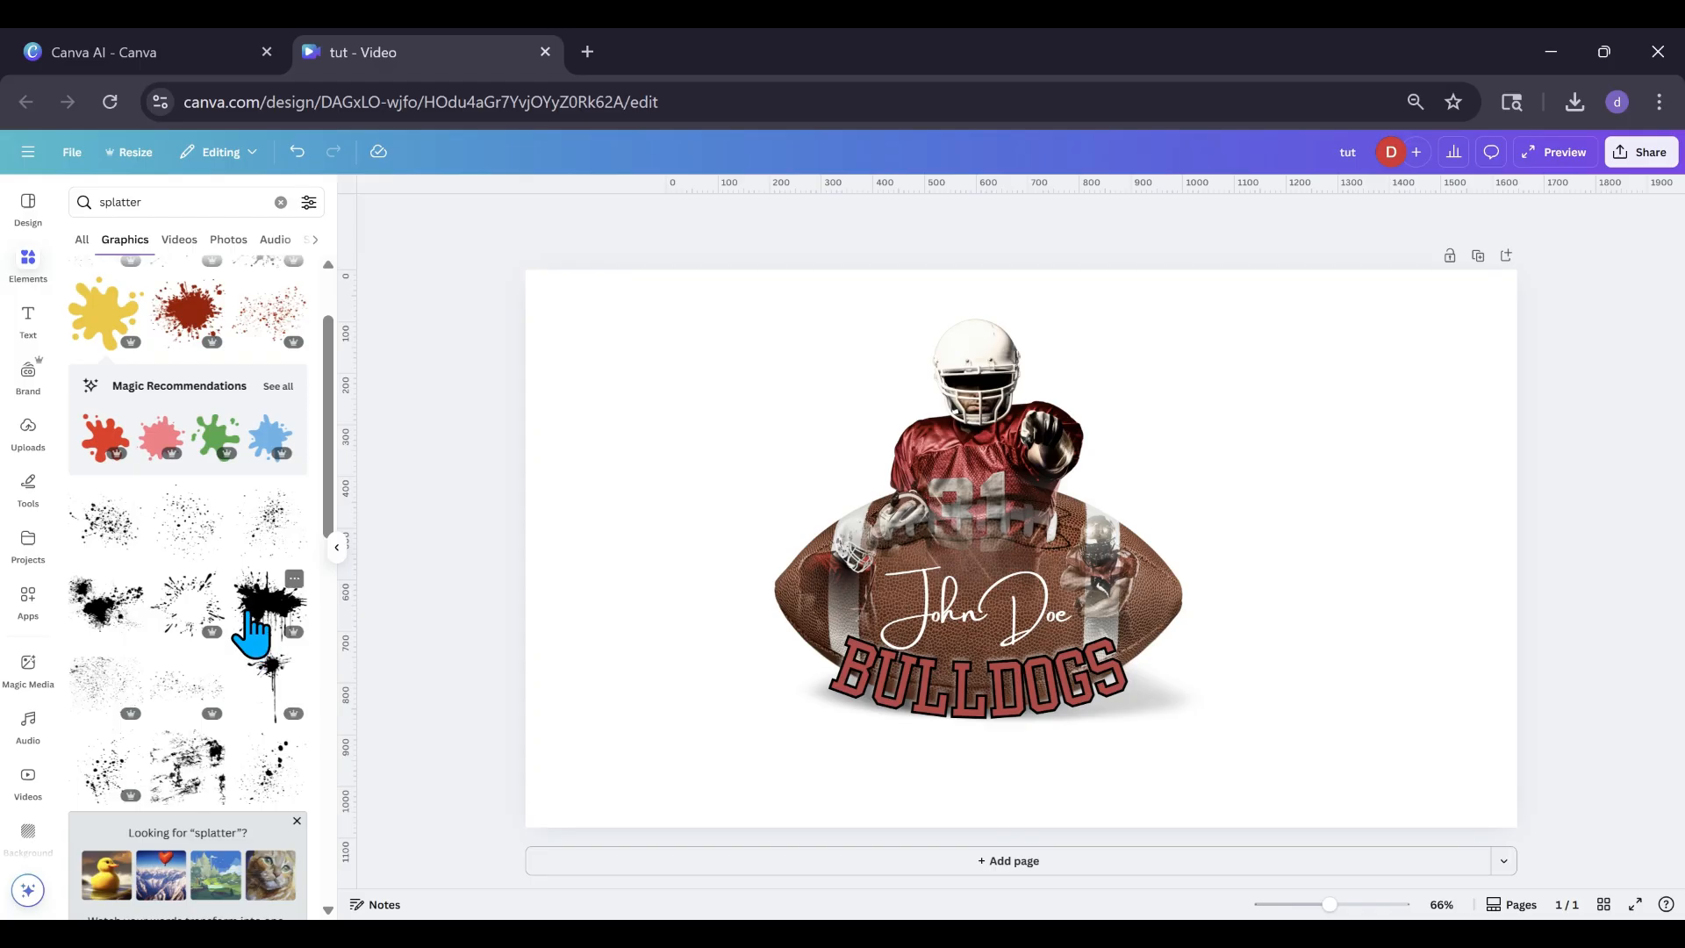
left_click(252, 625)
left_click_drag(907, 553, 613, 647)
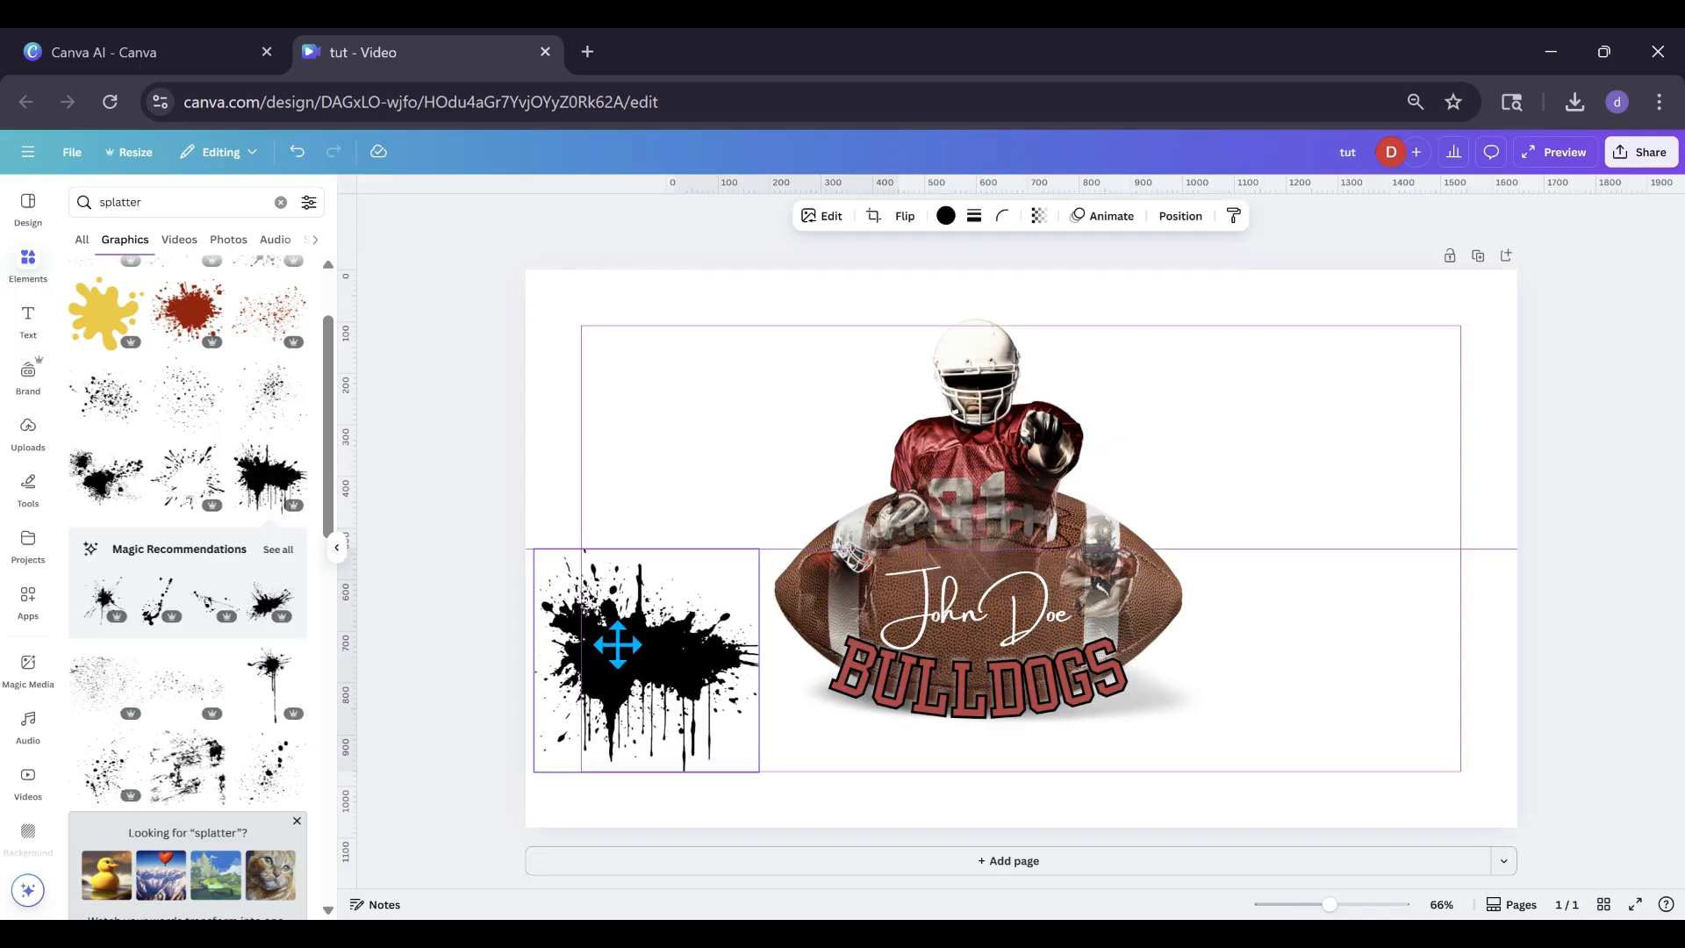
left_click(945, 220)
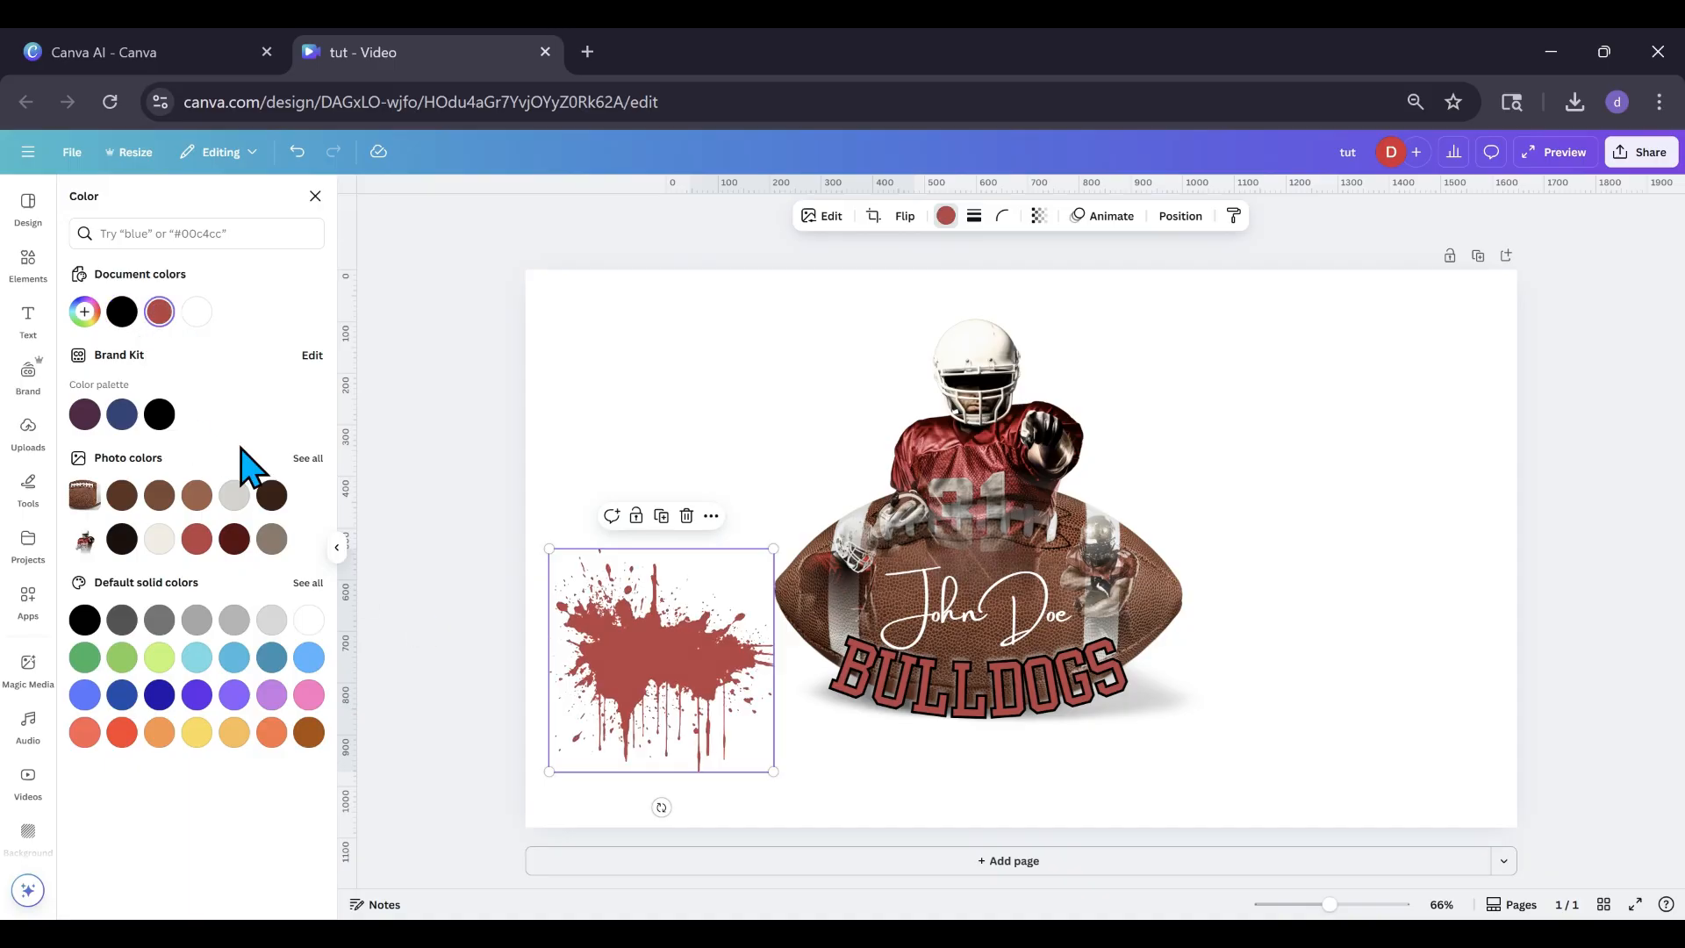
Enlarge the red splatter to about 716 by 712 and add a horizontally flipped duplicate of it.
left_click_drag(601, 710, 725, 711)
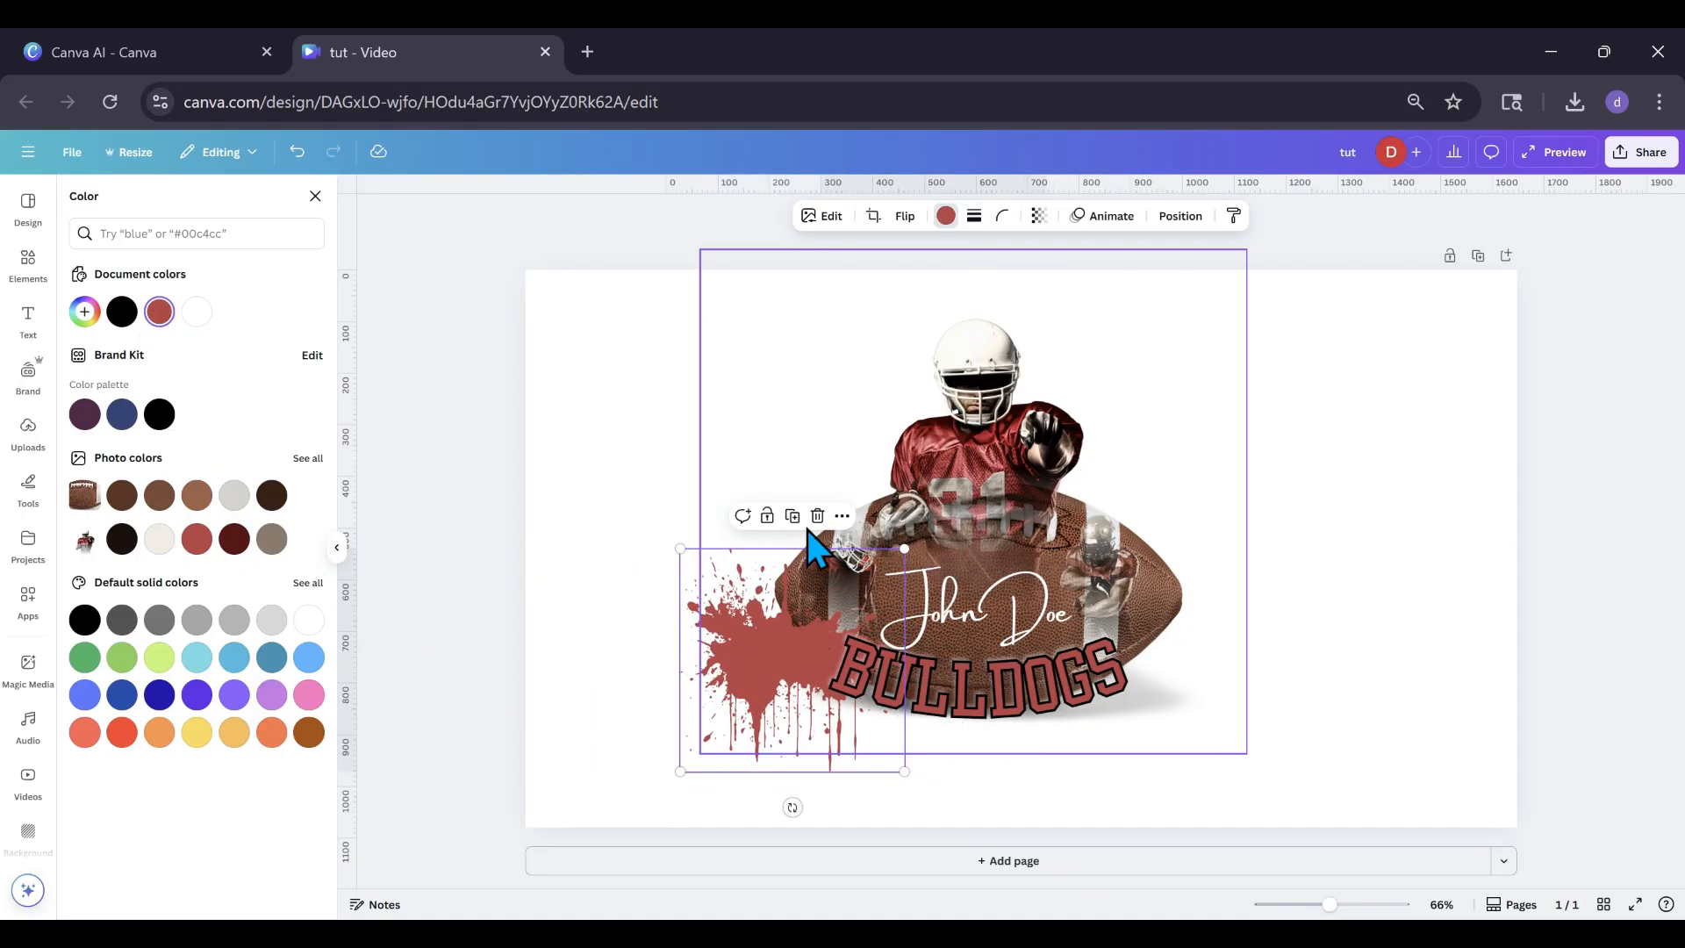
left_click_drag(680, 549, 482, 478)
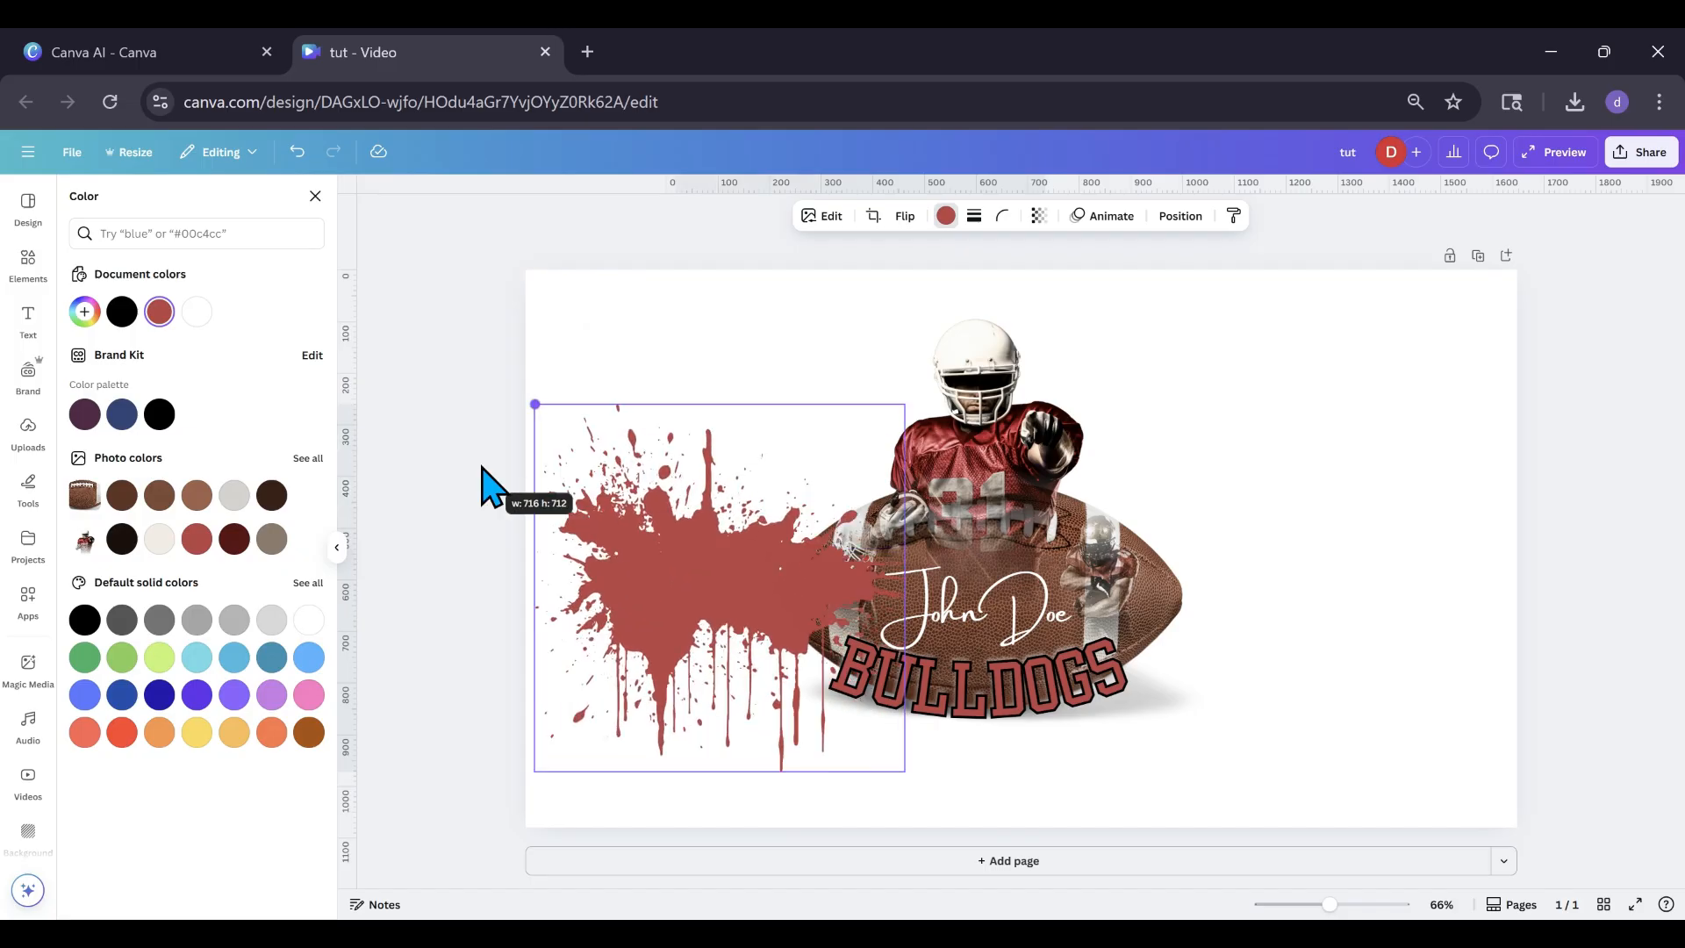
left_click(720, 372)
left_click_drag(687, 582, 830, 591)
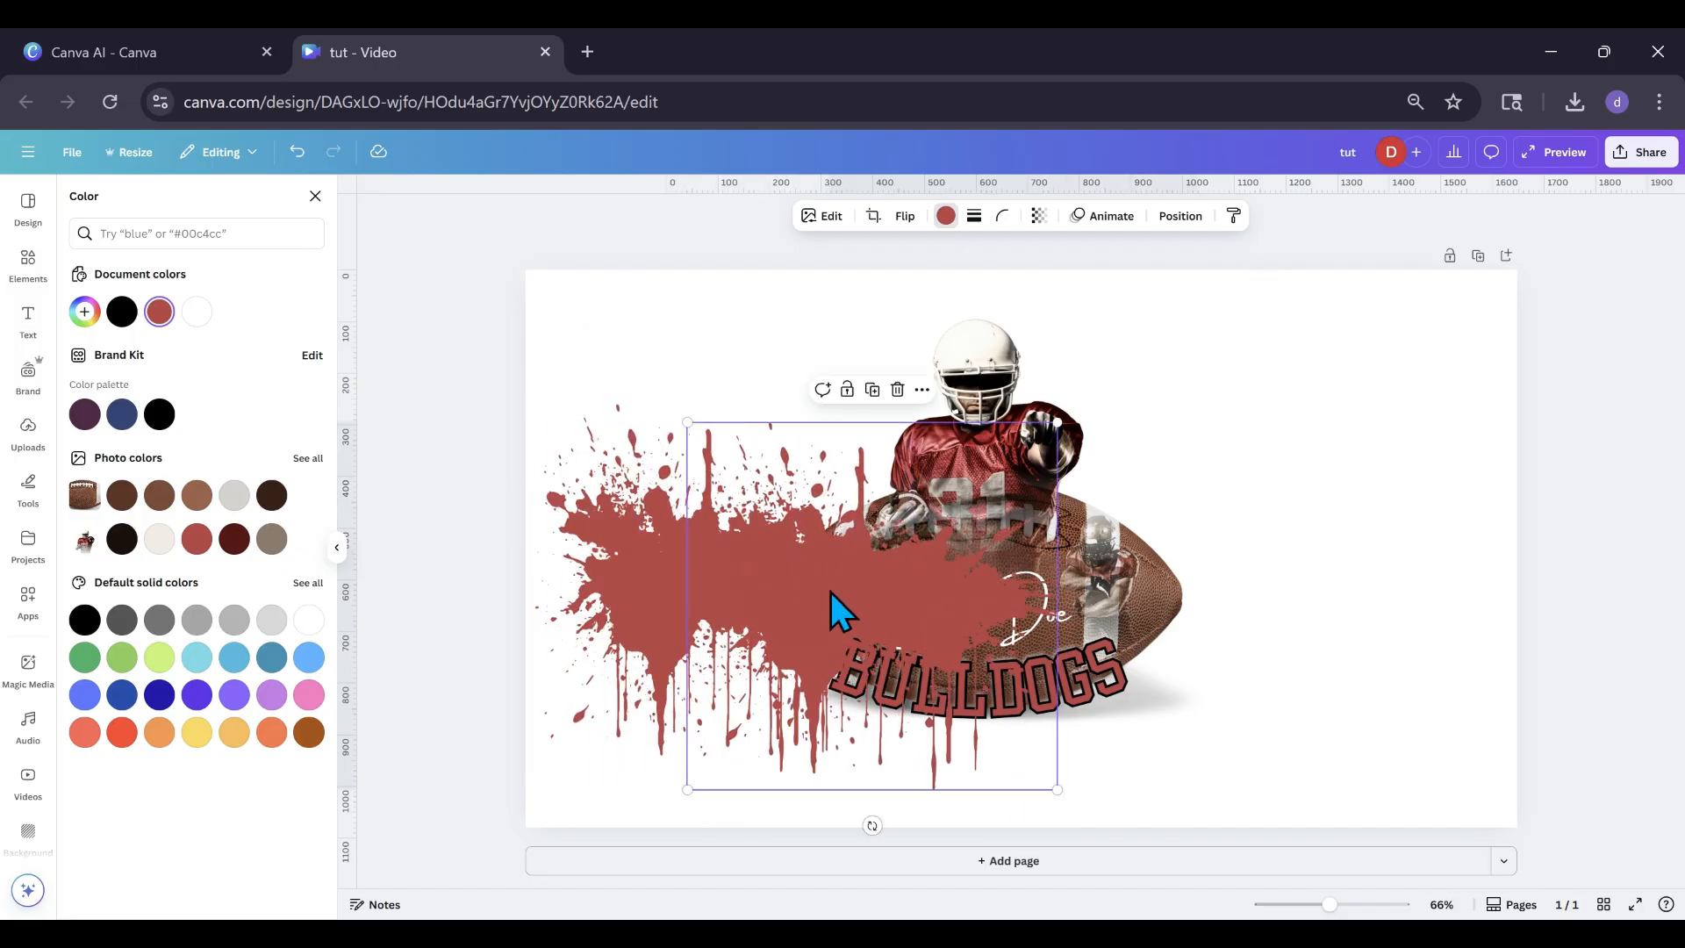
left_click(904, 216)
left_click(909, 257)
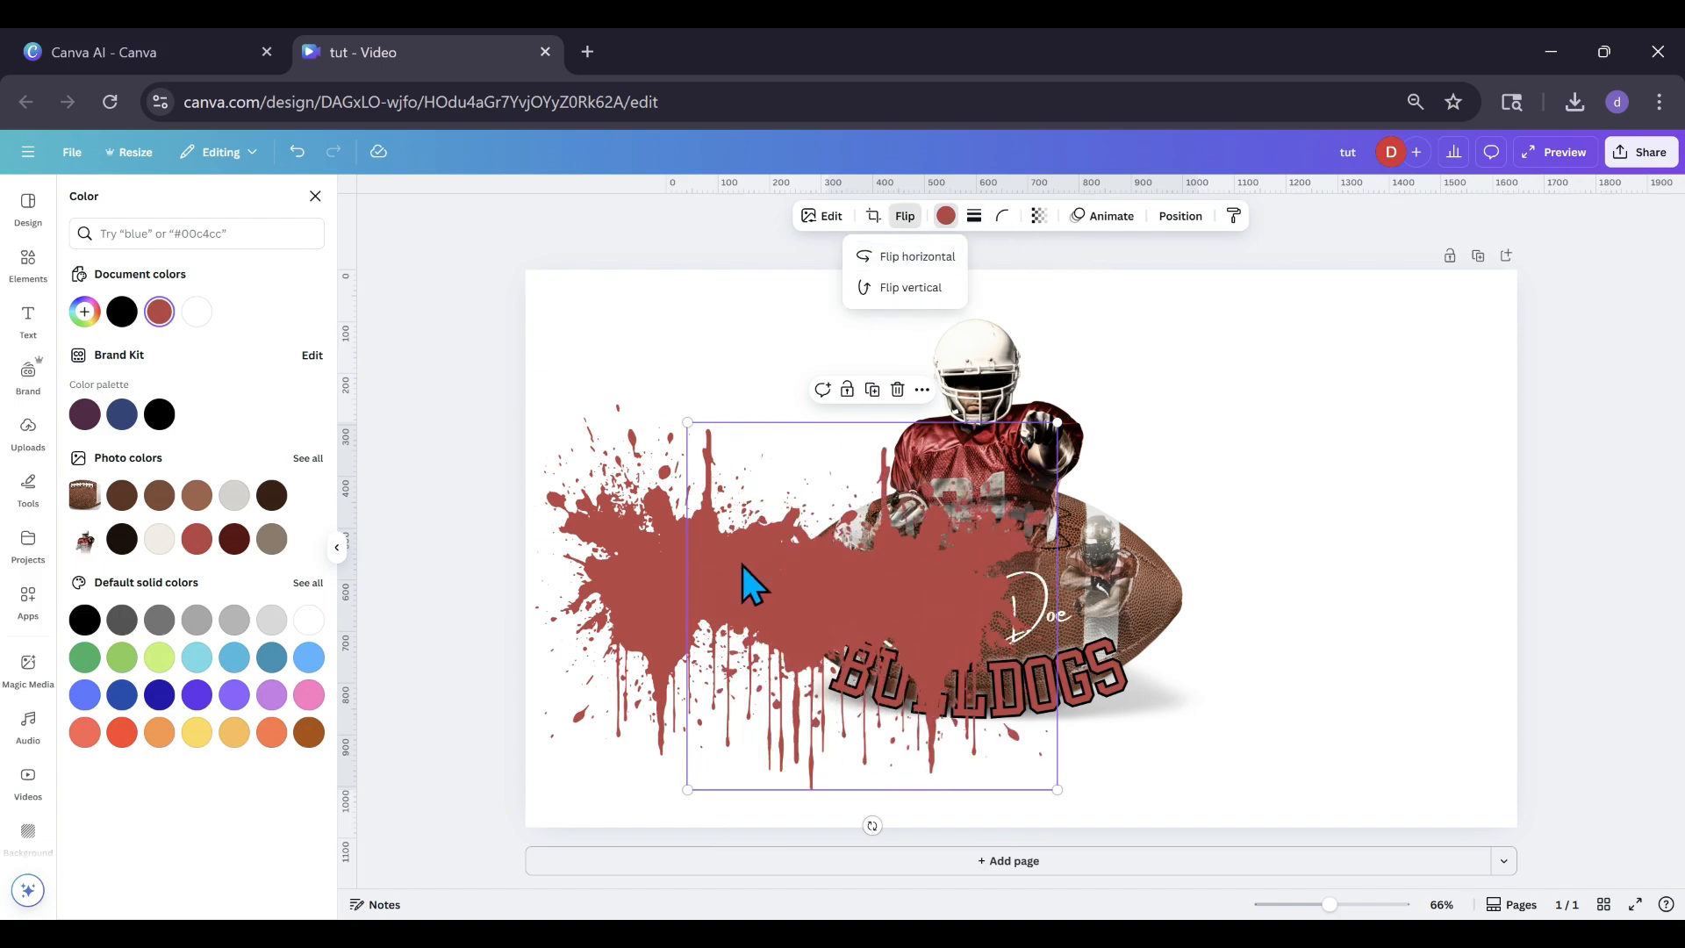
Arrange the two mirrored red splatters side by side across the football's lower half, dripping towards the page's bottom edge.
left_click_drag(732, 591, 935, 664)
left_click(685, 613)
left_click_drag(685, 614, 809, 691)
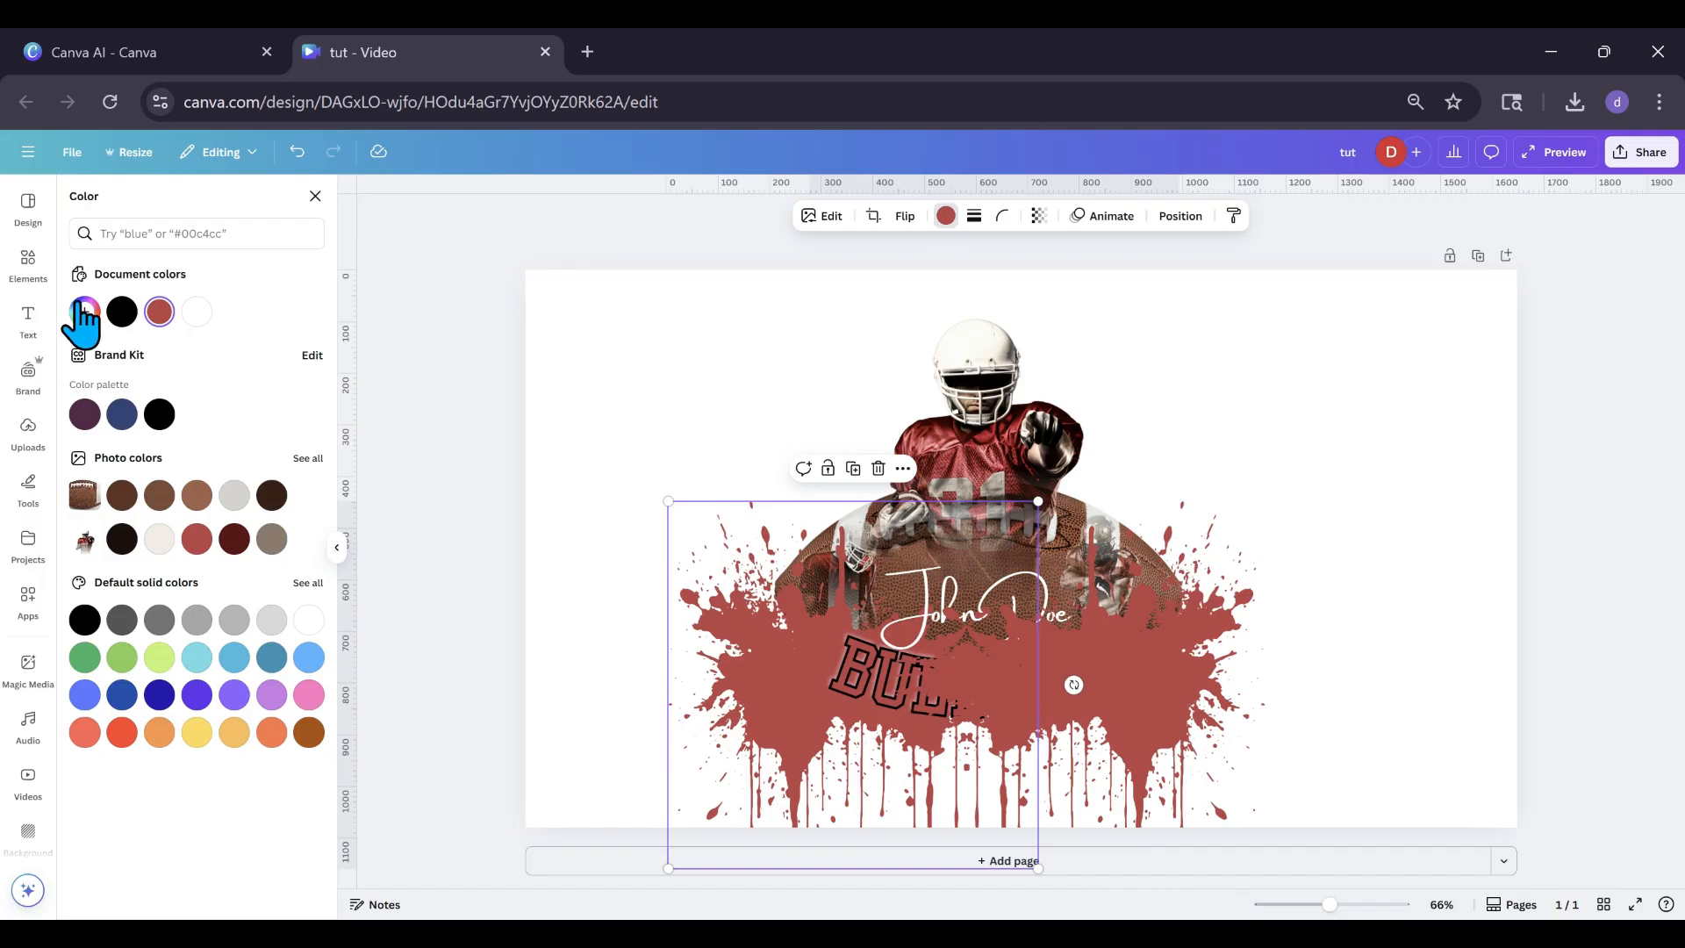
Repeat the "splatter" element search and show all matching graphics.
left_click(30, 275)
left_click(135, 203)
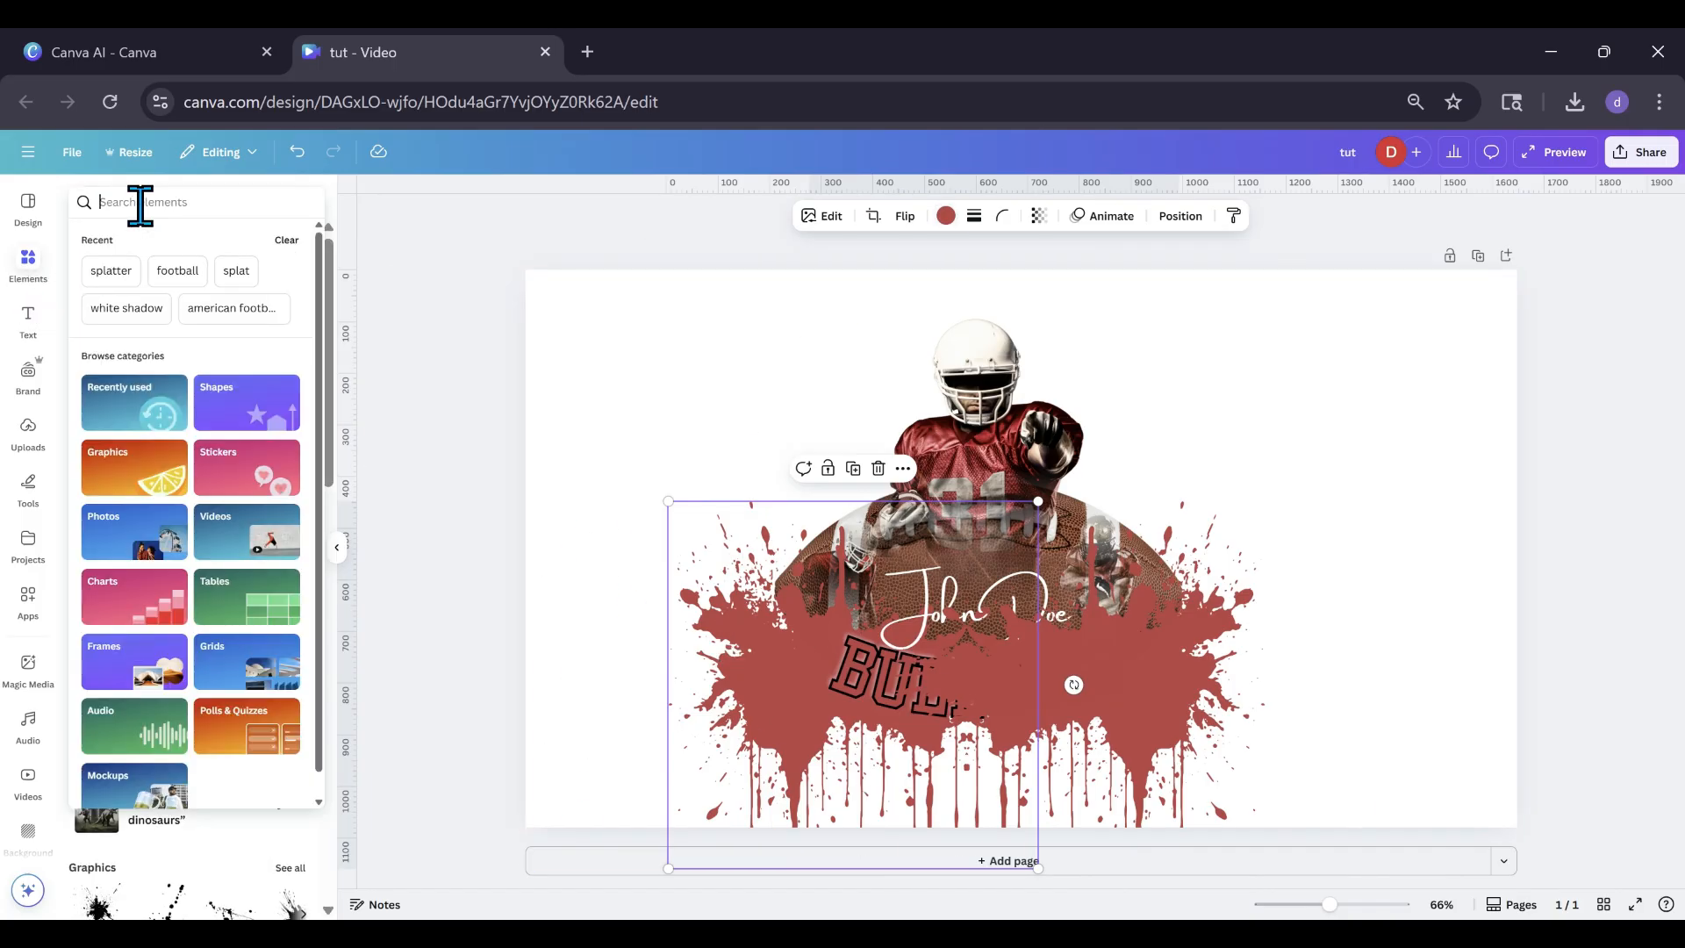
left_click(112, 274)
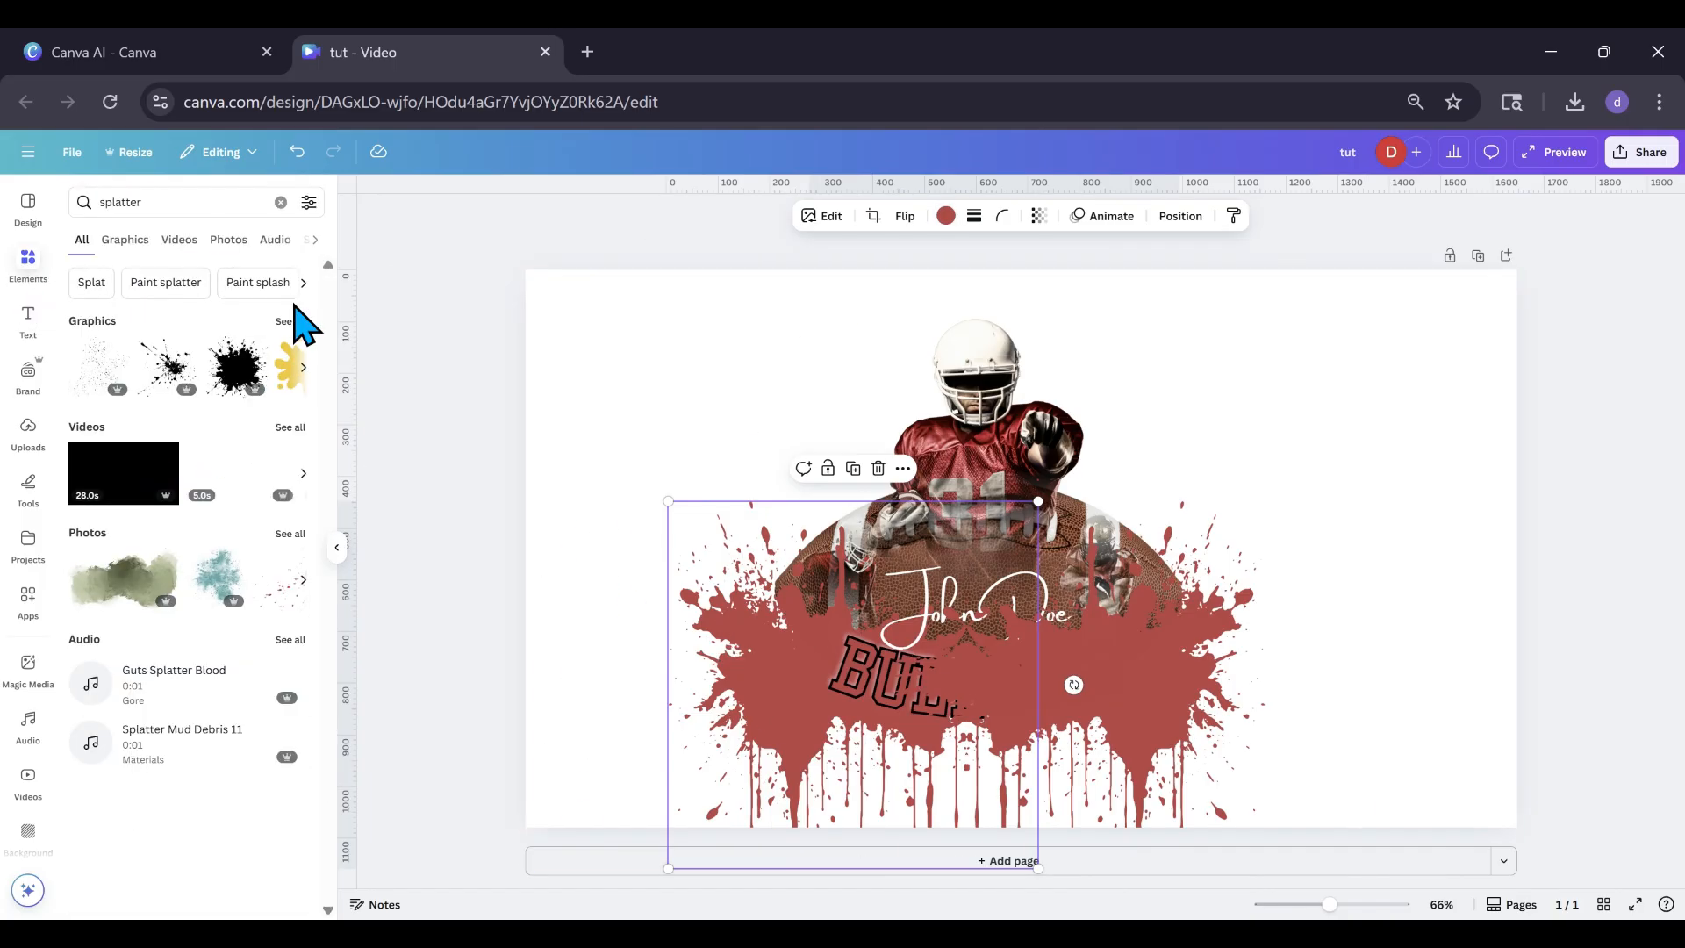
left_click(291, 321)
scroll(217, 536, "down", 2)
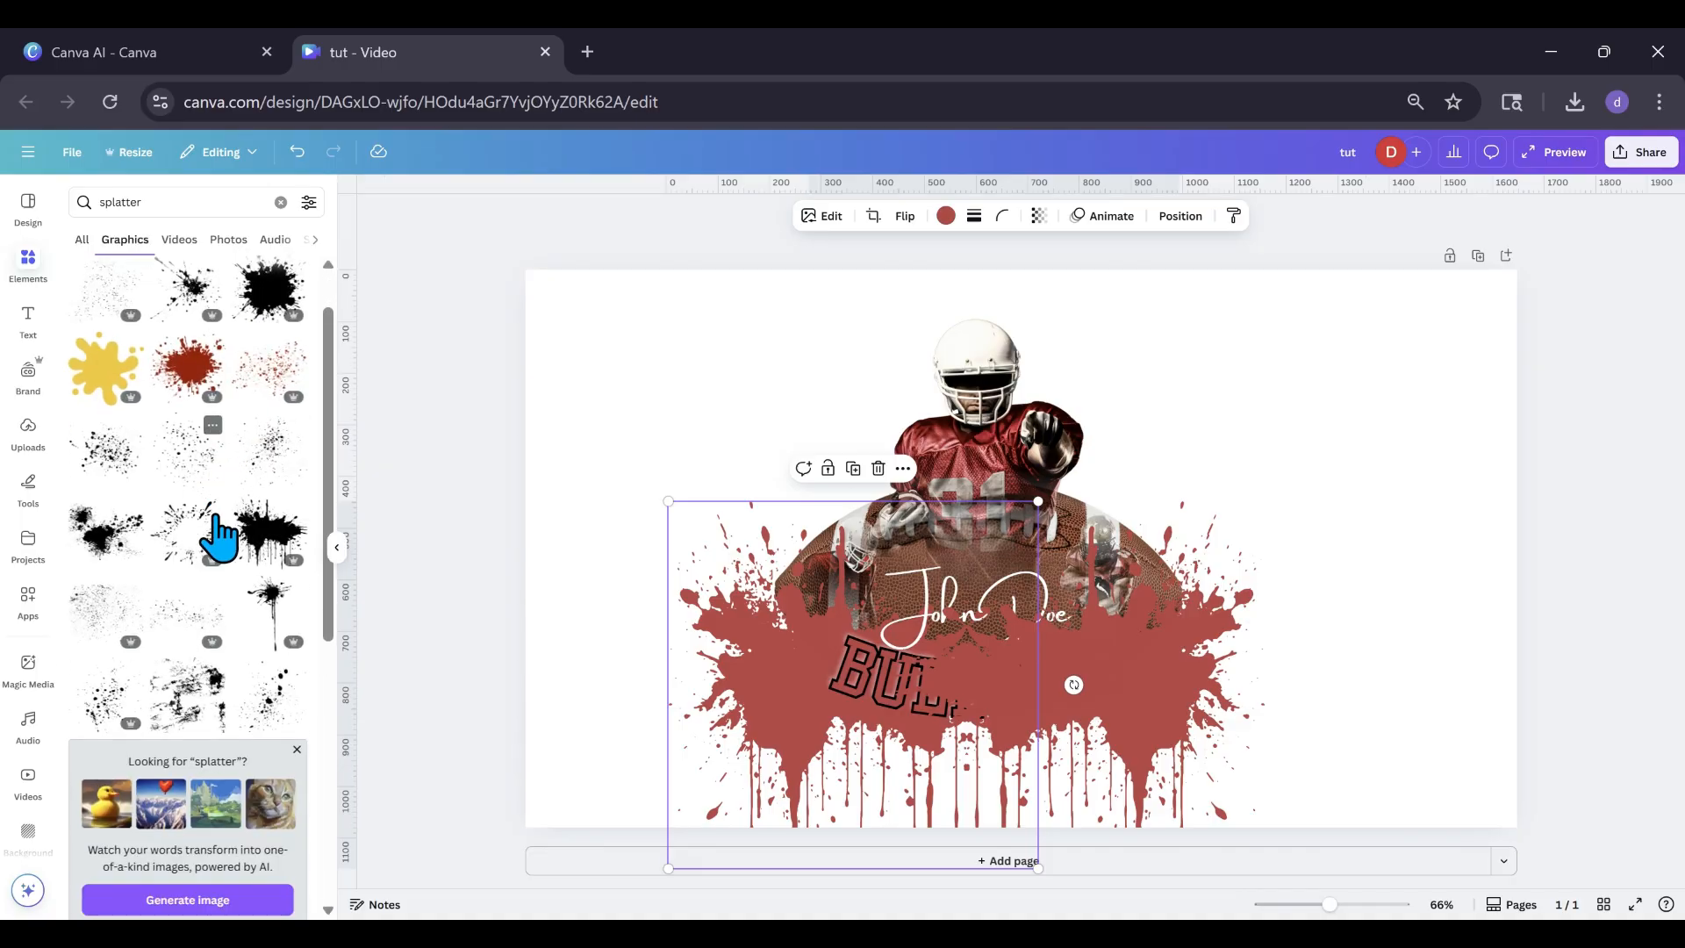
scroll(219, 537, "down", 6)
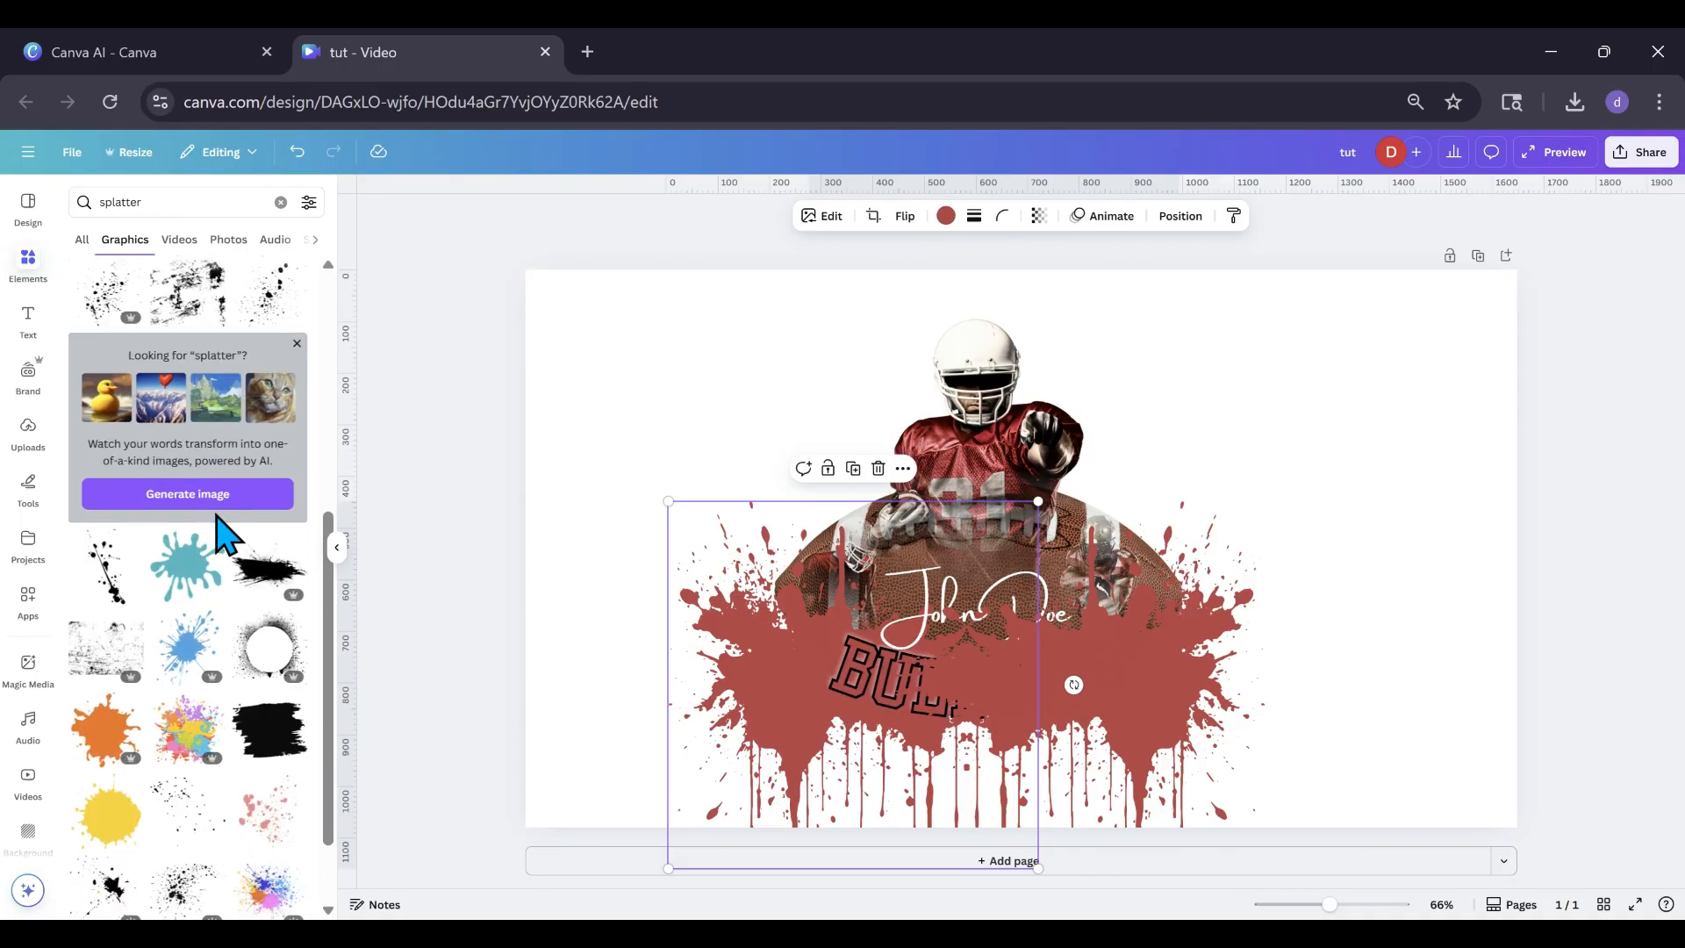
scroll(219, 533, "down", 2)
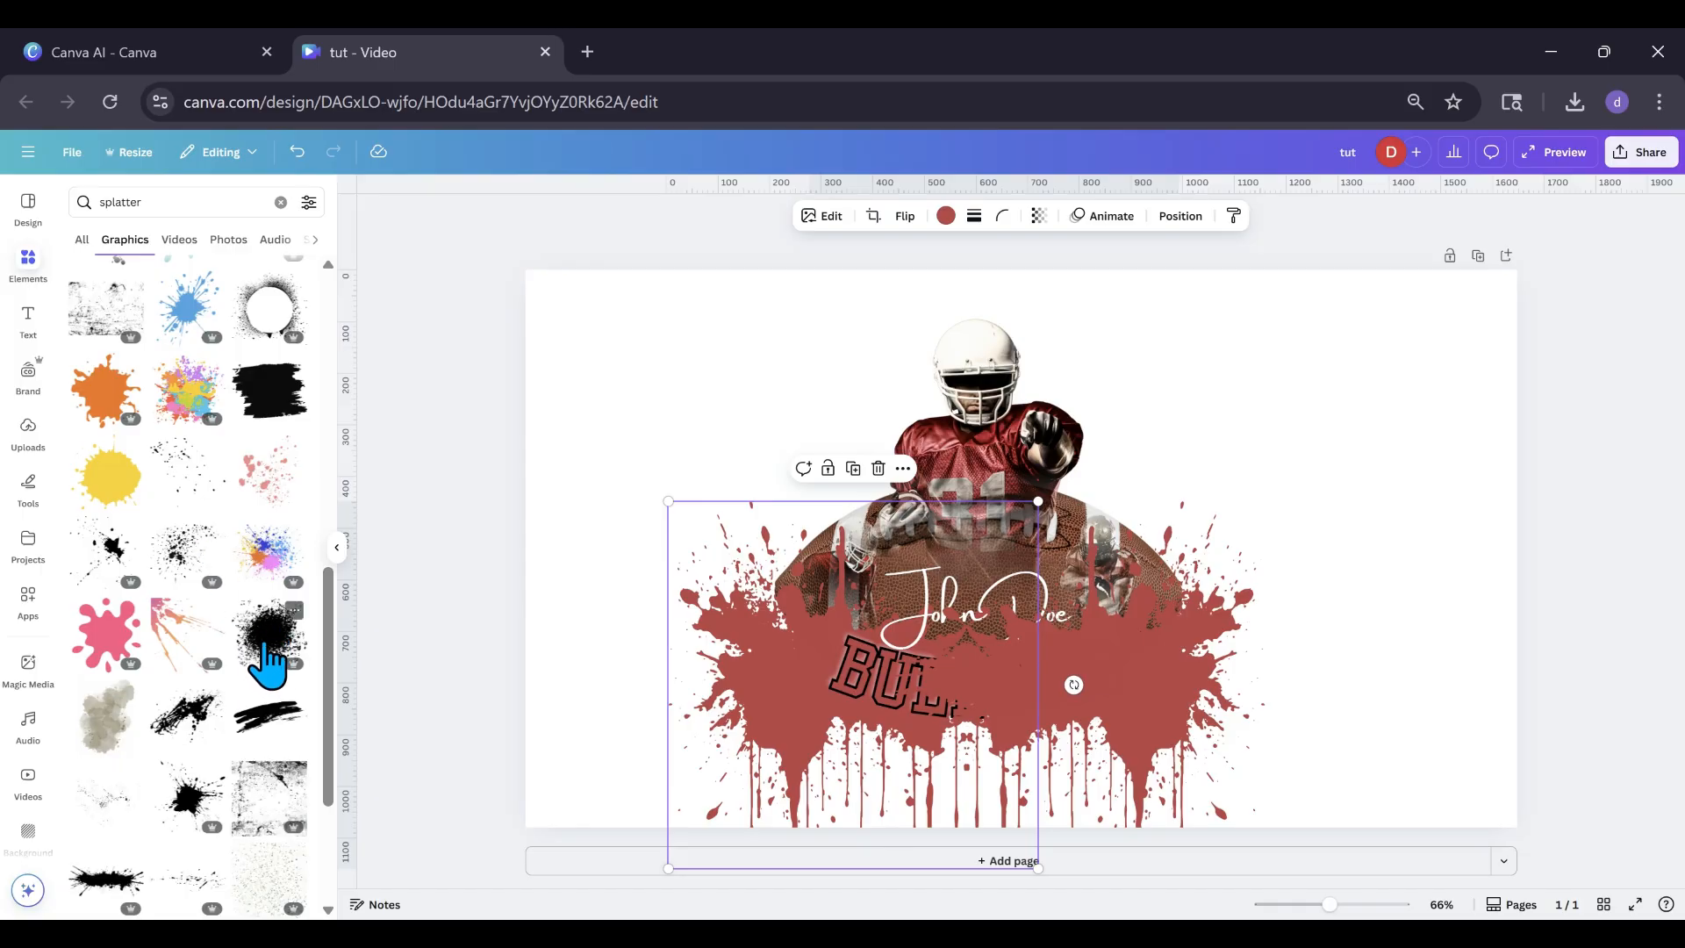
left_click(268, 660)
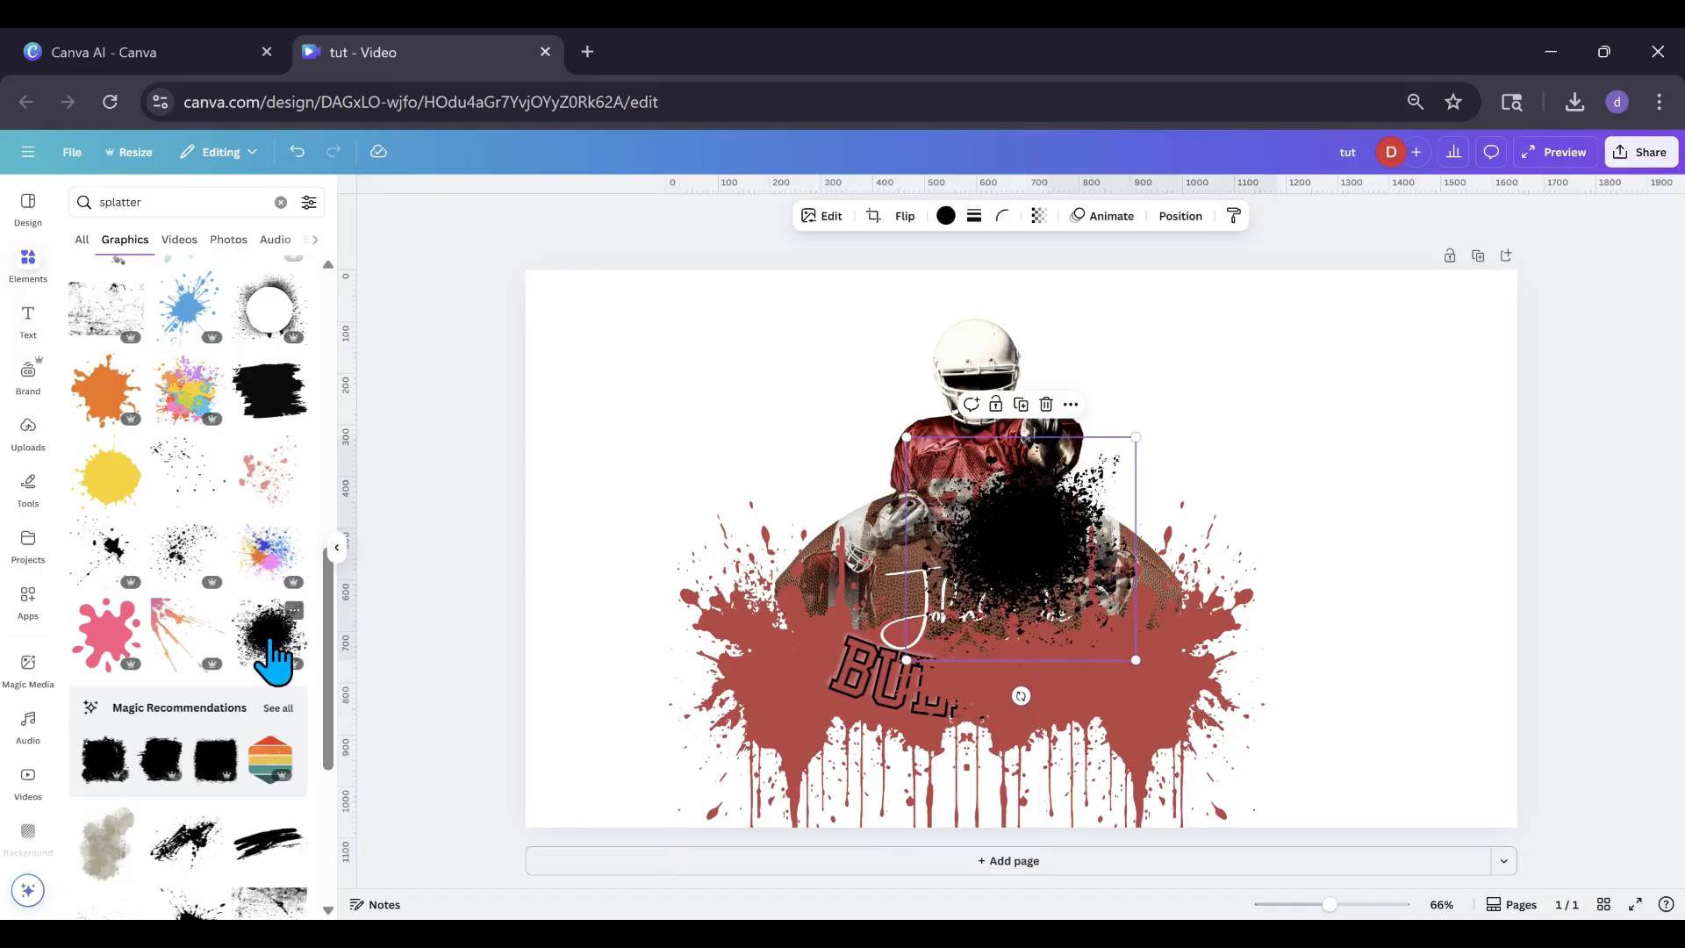
left_click_drag(985, 571, 798, 510)
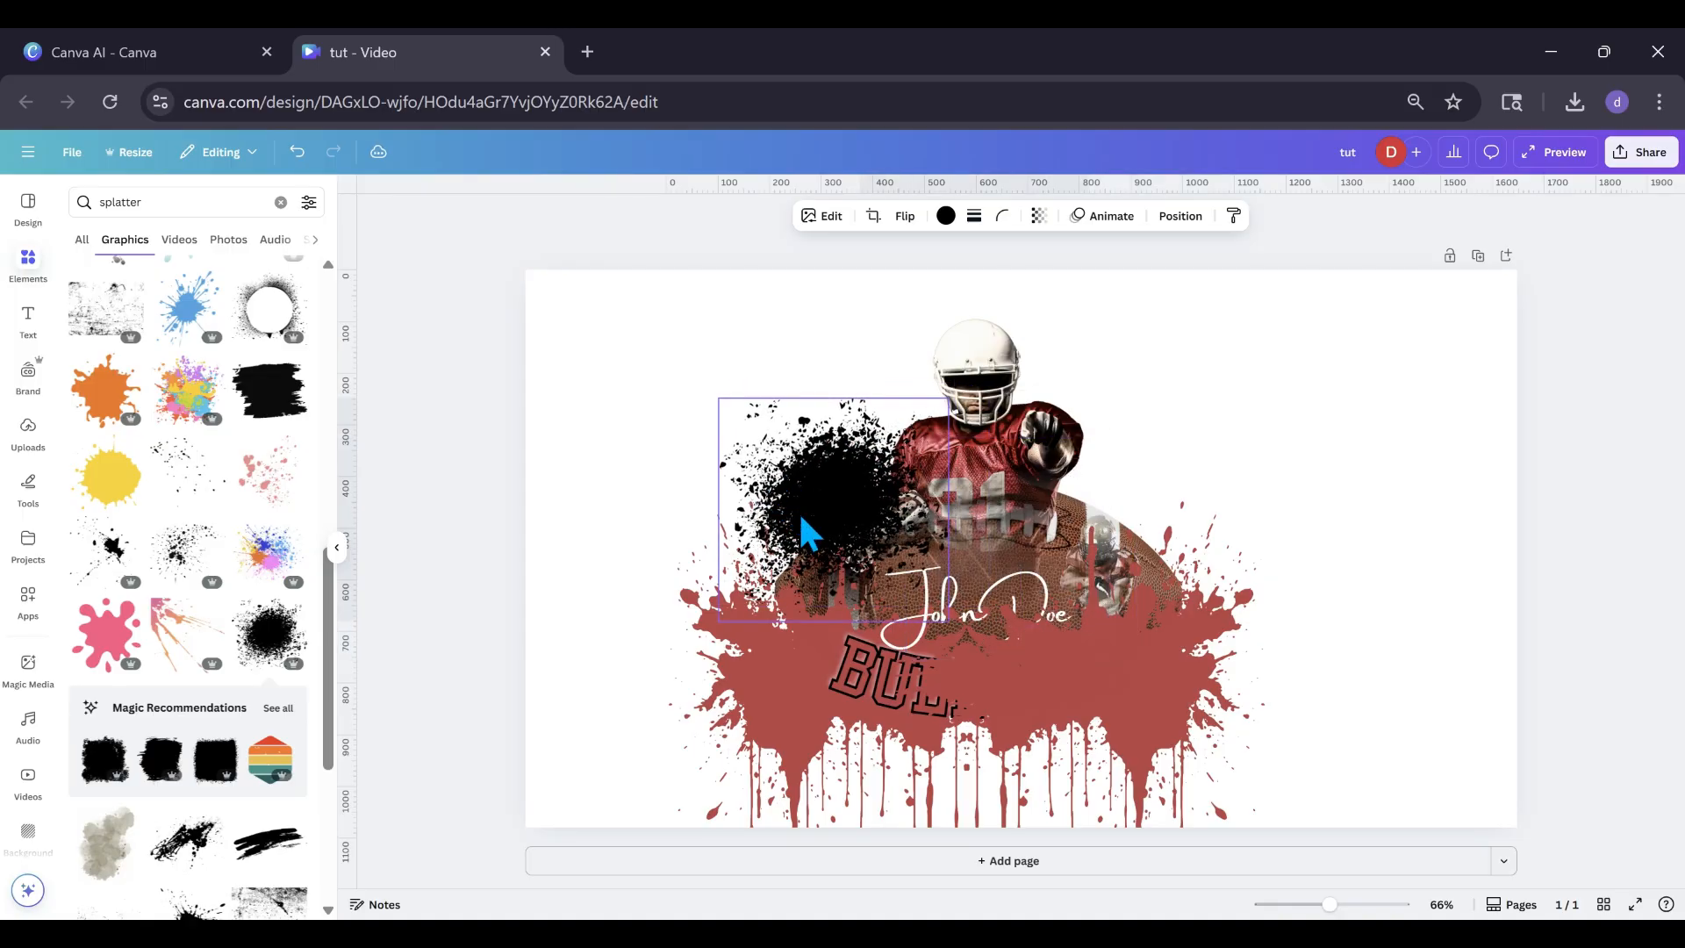
left_click(946, 215)
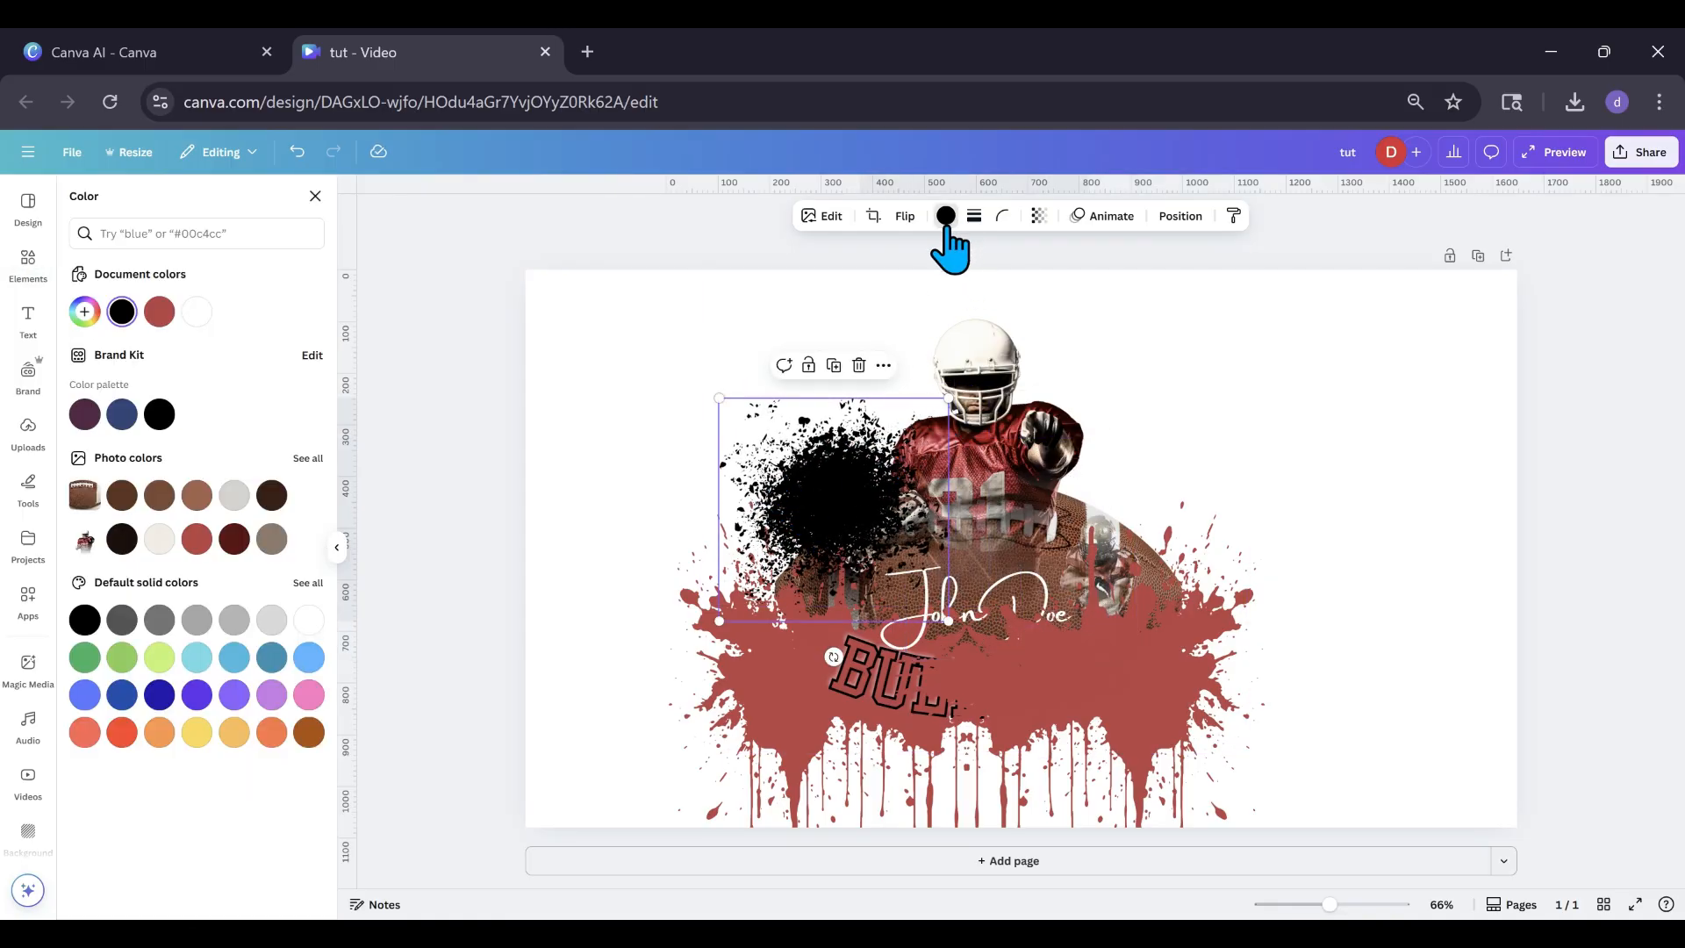
left_click(158, 311)
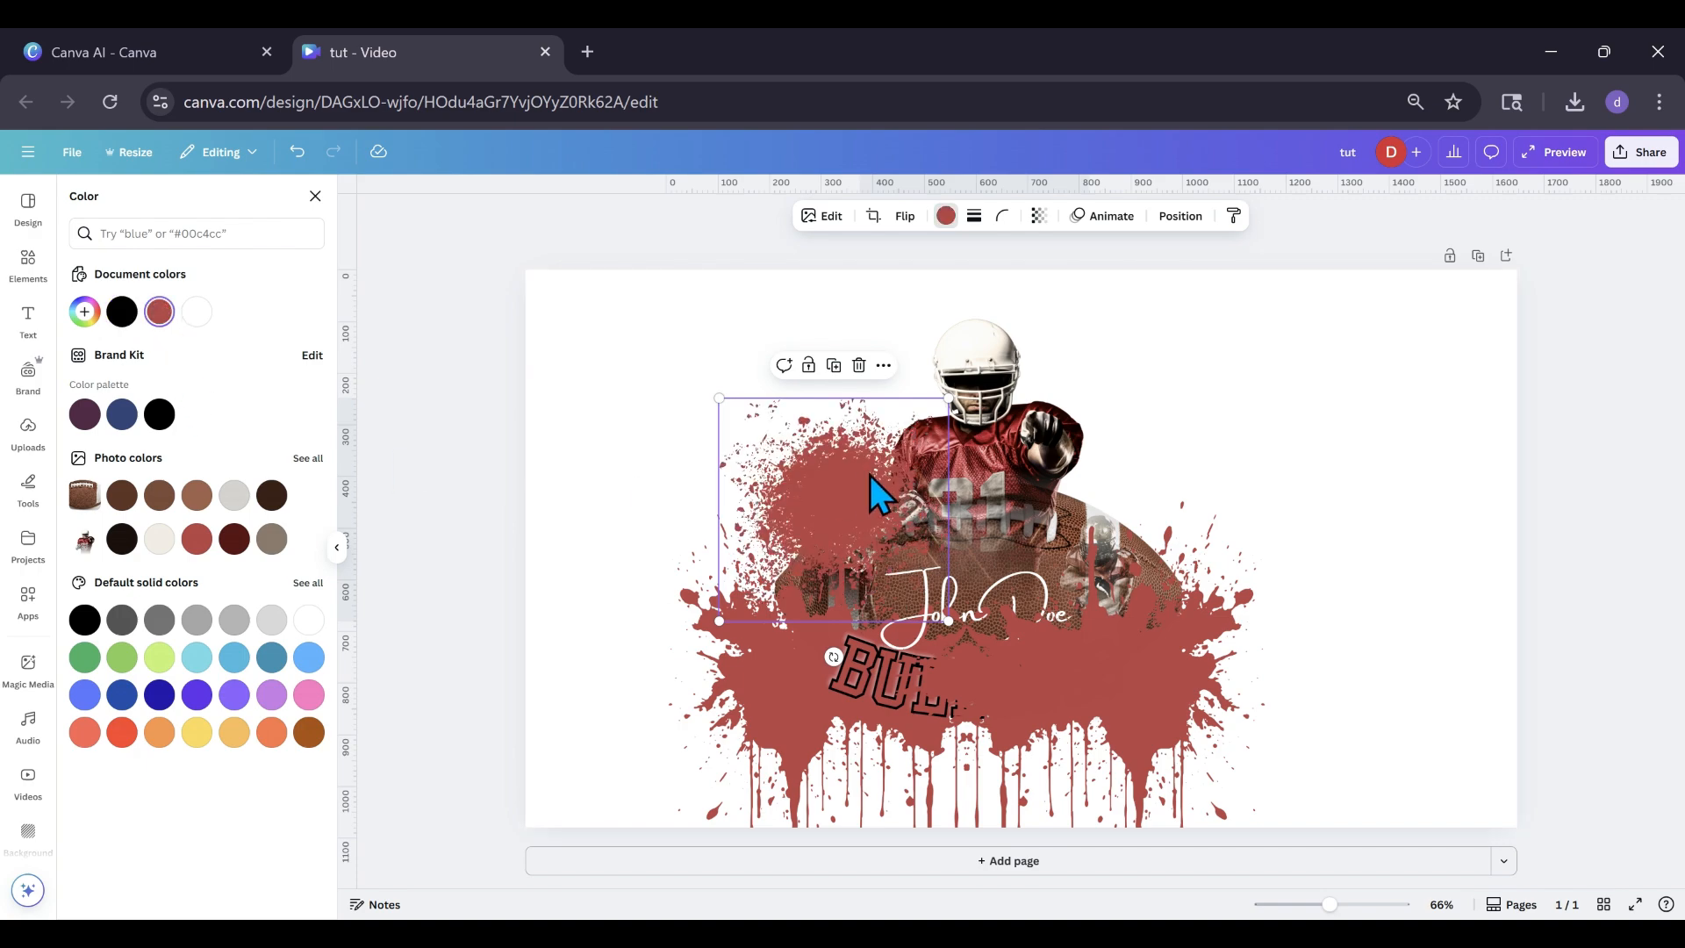
left_click_drag(865, 474, 421, 477)
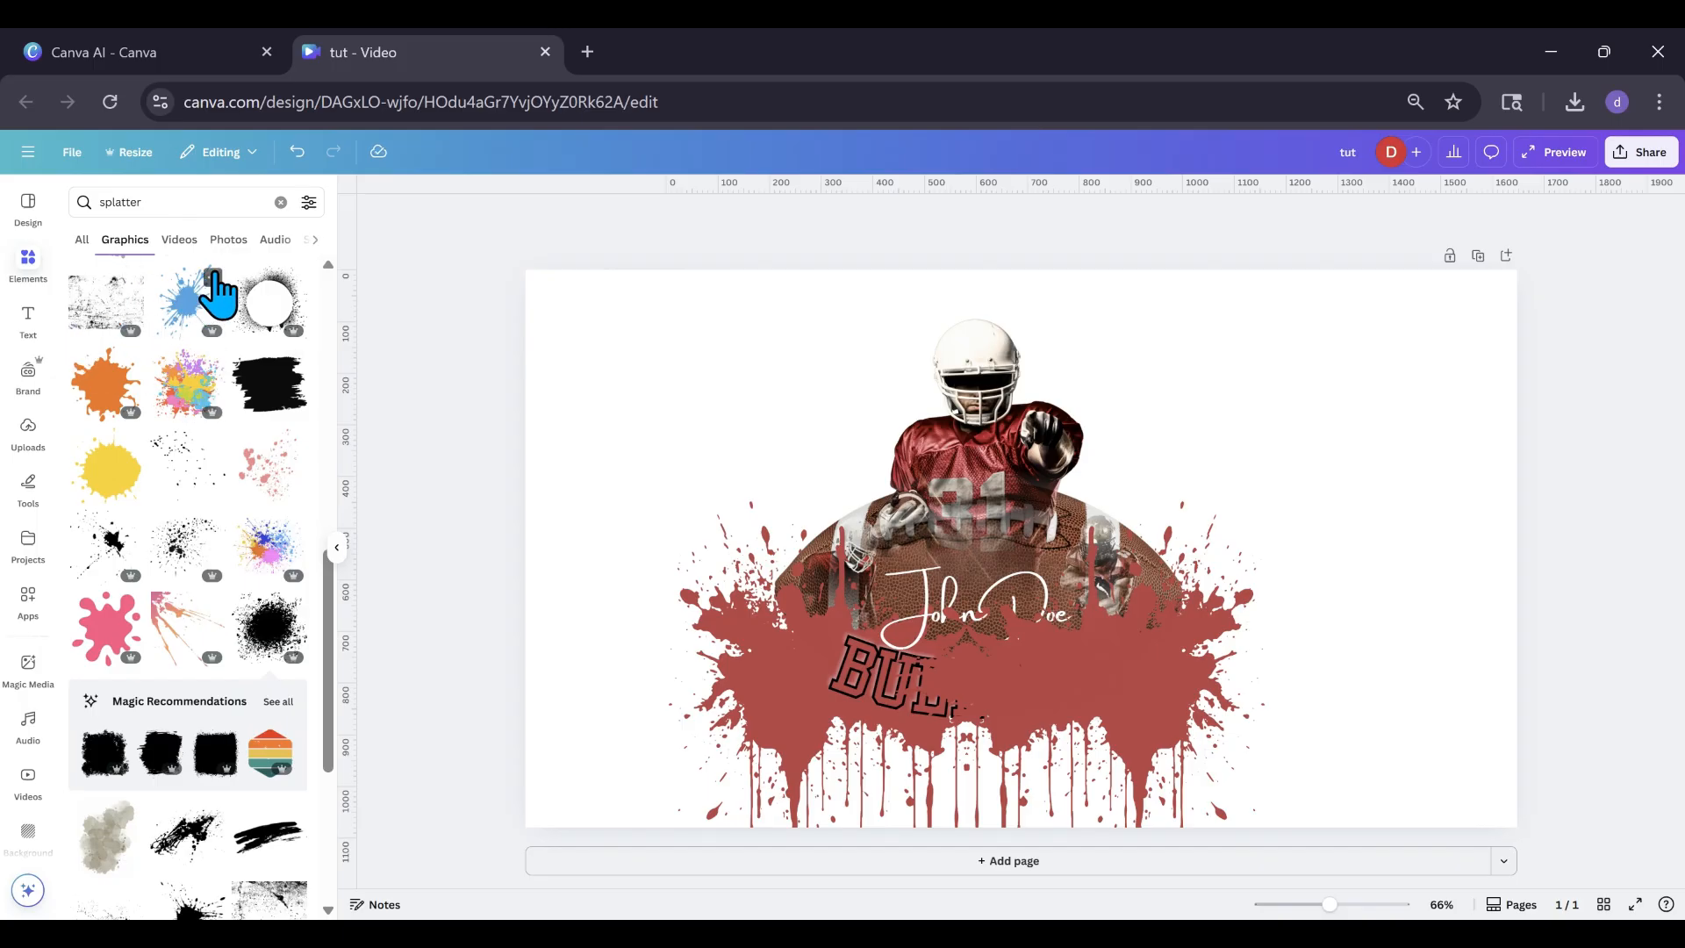
Add the black ink splatter from the recently used elements and enlarge it over the left half of the player artwork.
left_click(280, 202)
left_click(292, 289)
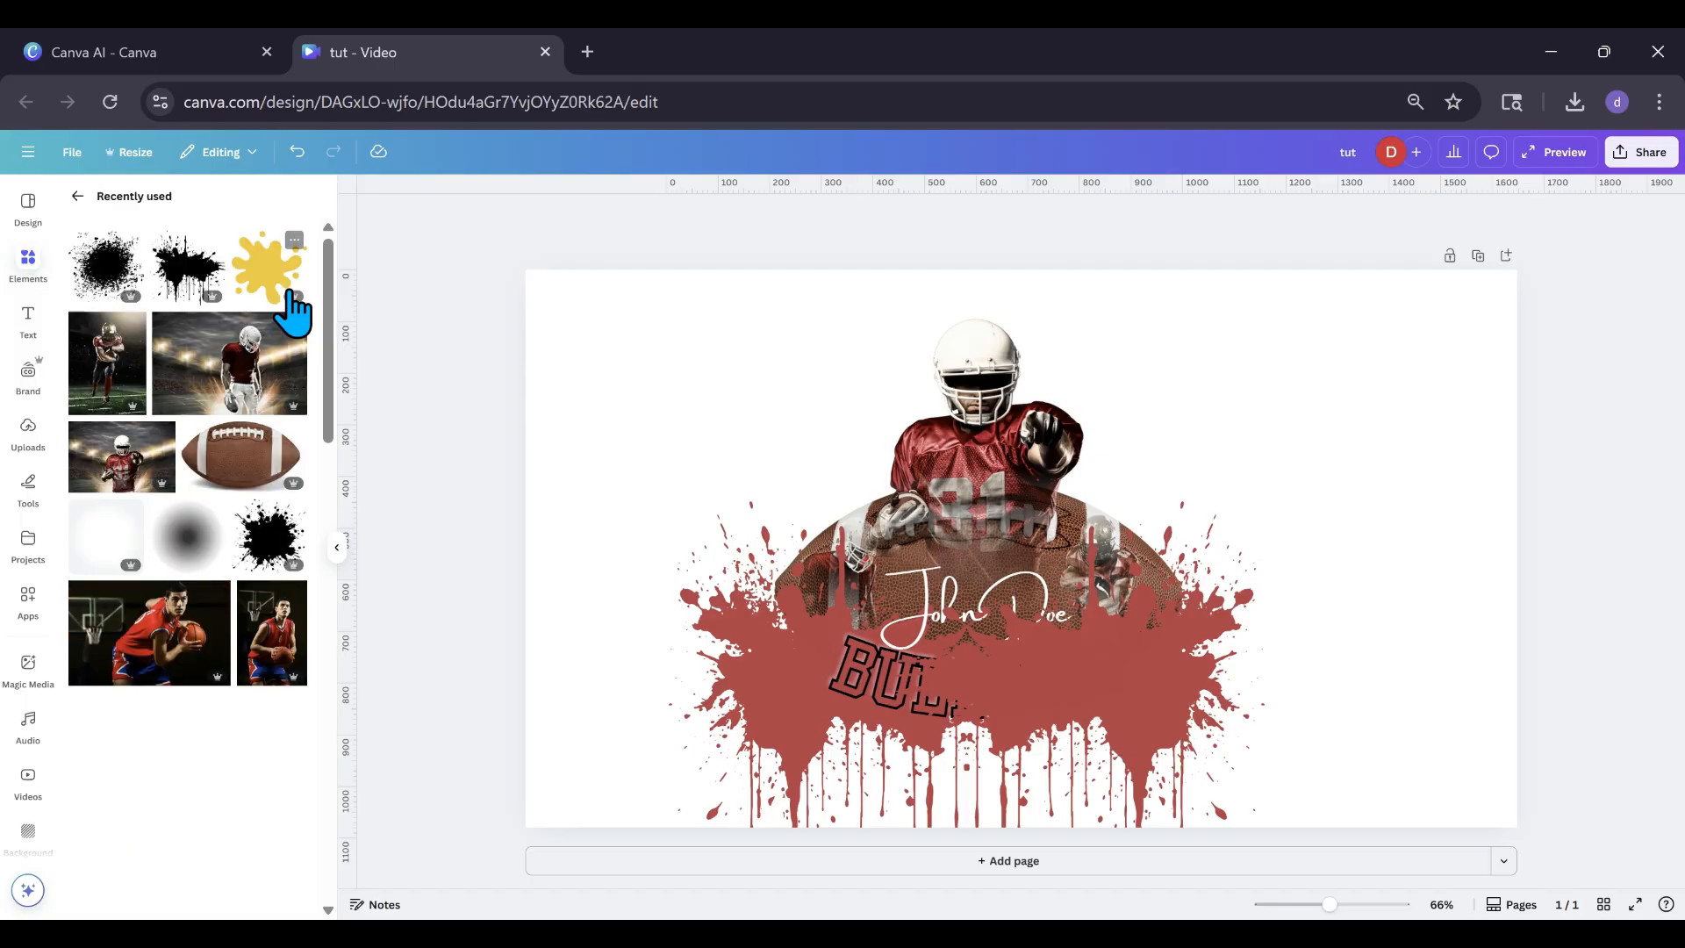
left_click(246, 566)
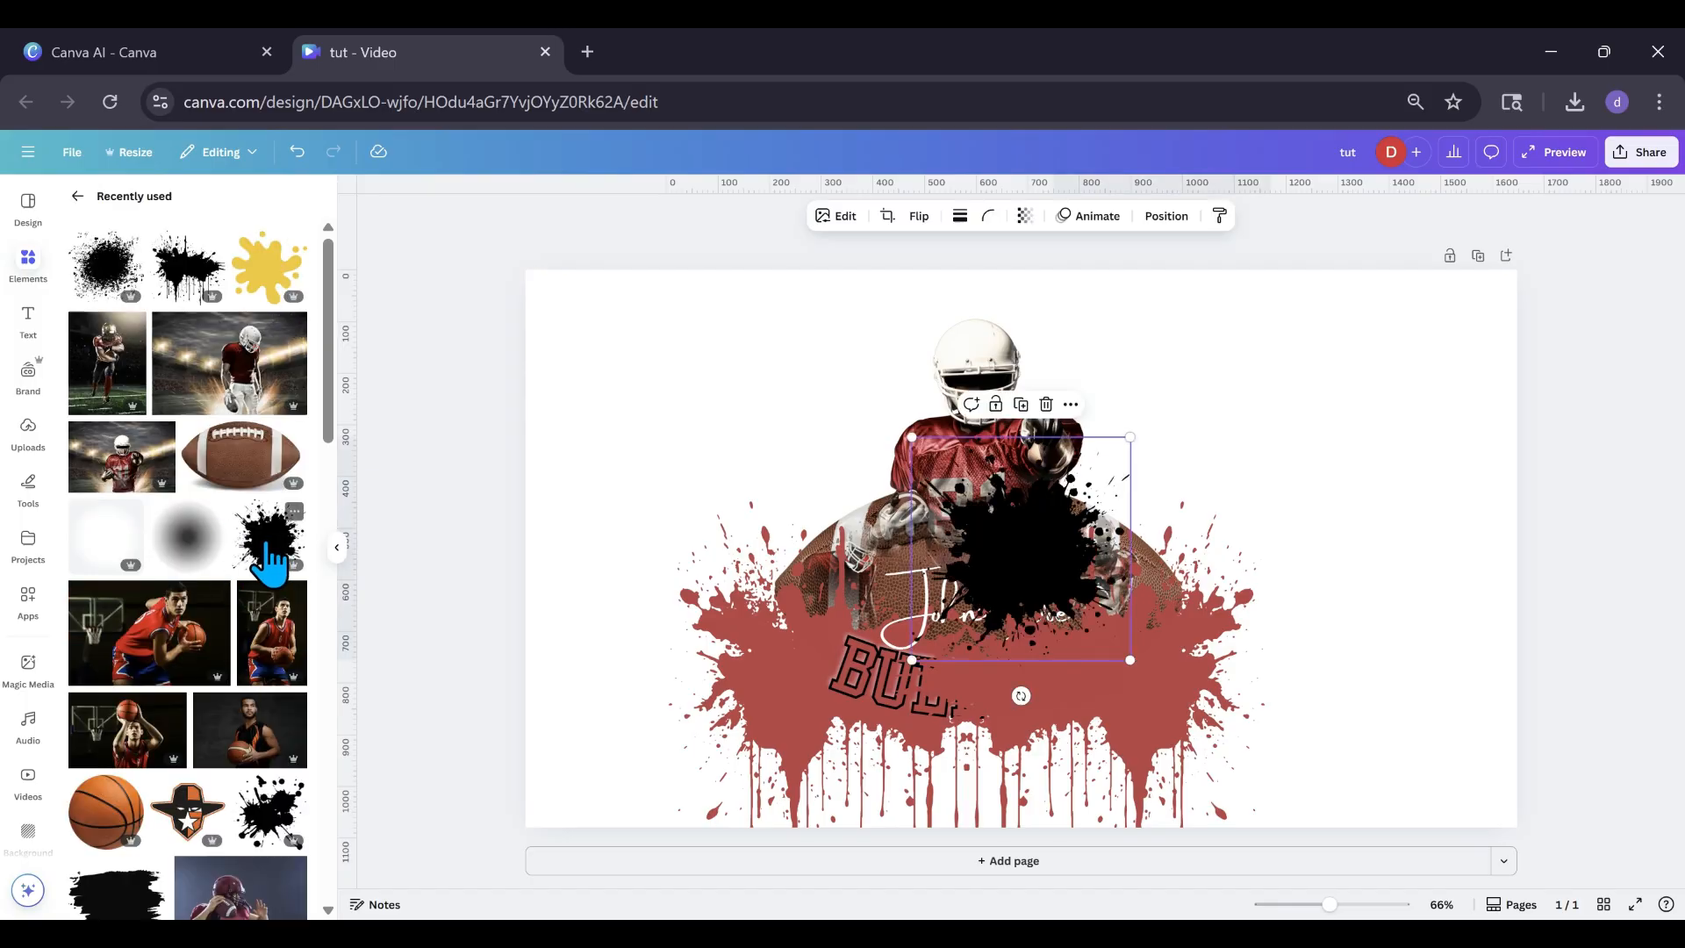
left_click_drag(1016, 620, 791, 565)
left_click_drag(912, 405, 1110, 342)
left_click_drag(963, 462, 928, 426)
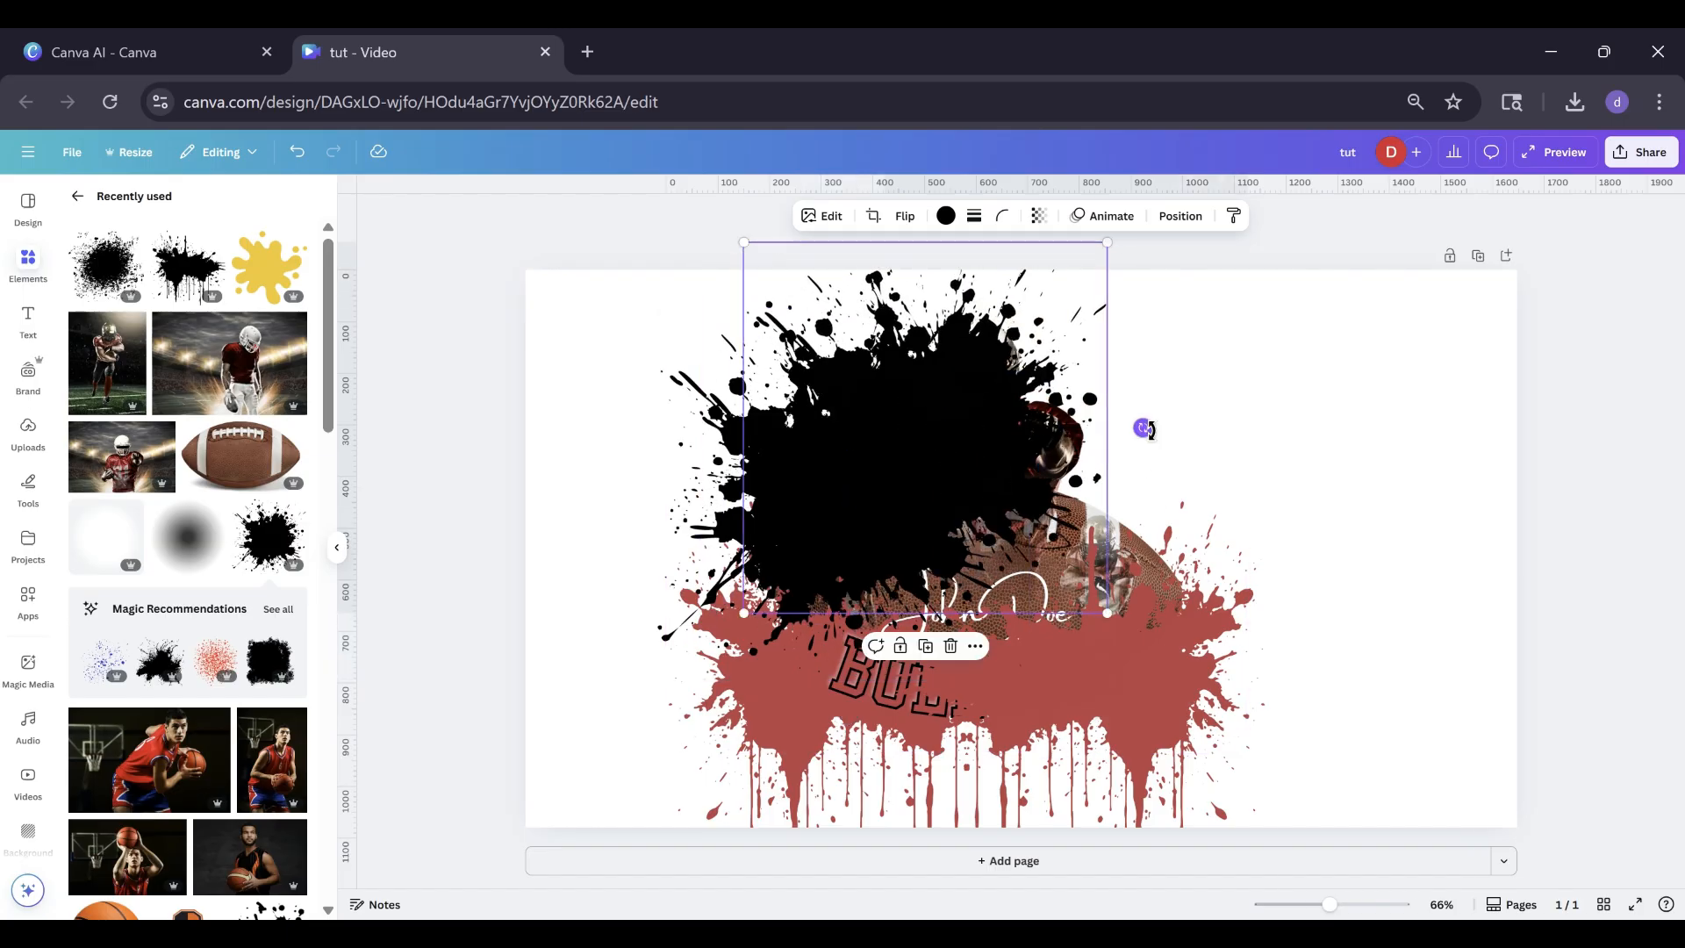
Spread two duplicates of the black splatter, each rotated differently, over the artwork's upper middle and right side.
left_click_drag(1139, 429, 1043, 674)
left_click_drag(1016, 466, 1176, 495)
left_click(972, 698)
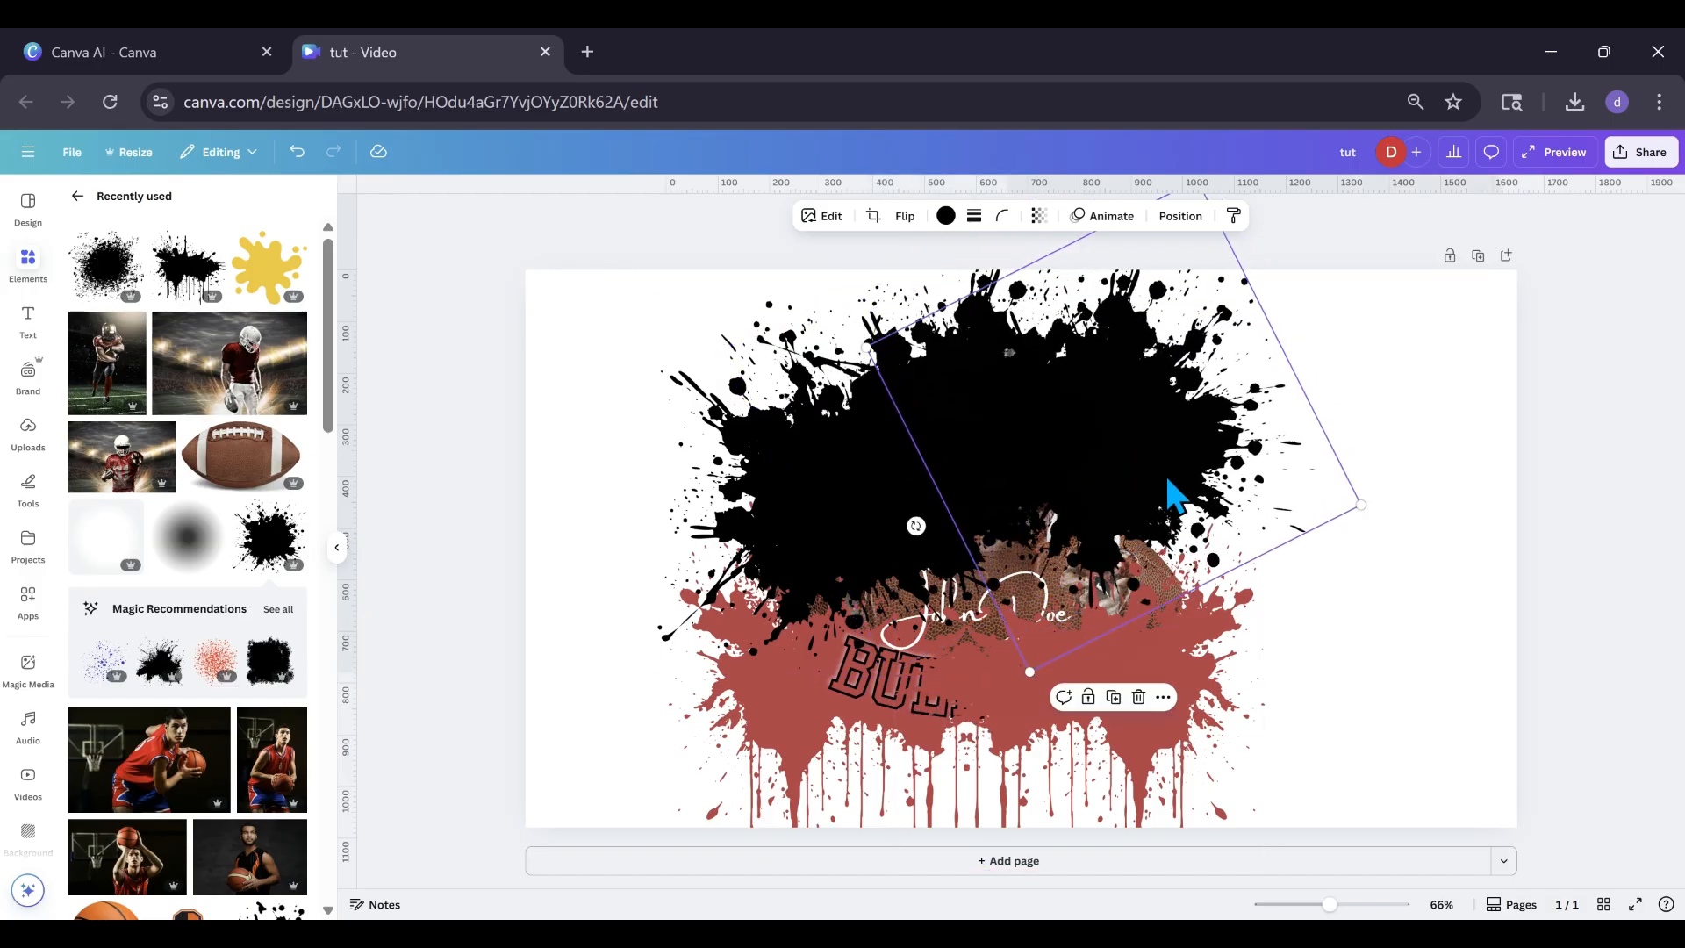
left_click_drag(916, 526, 947, 369)
left_click_drag(1079, 459, 1124, 480)
Recolour all three black splatters with the document's red.
left_click(947, 216)
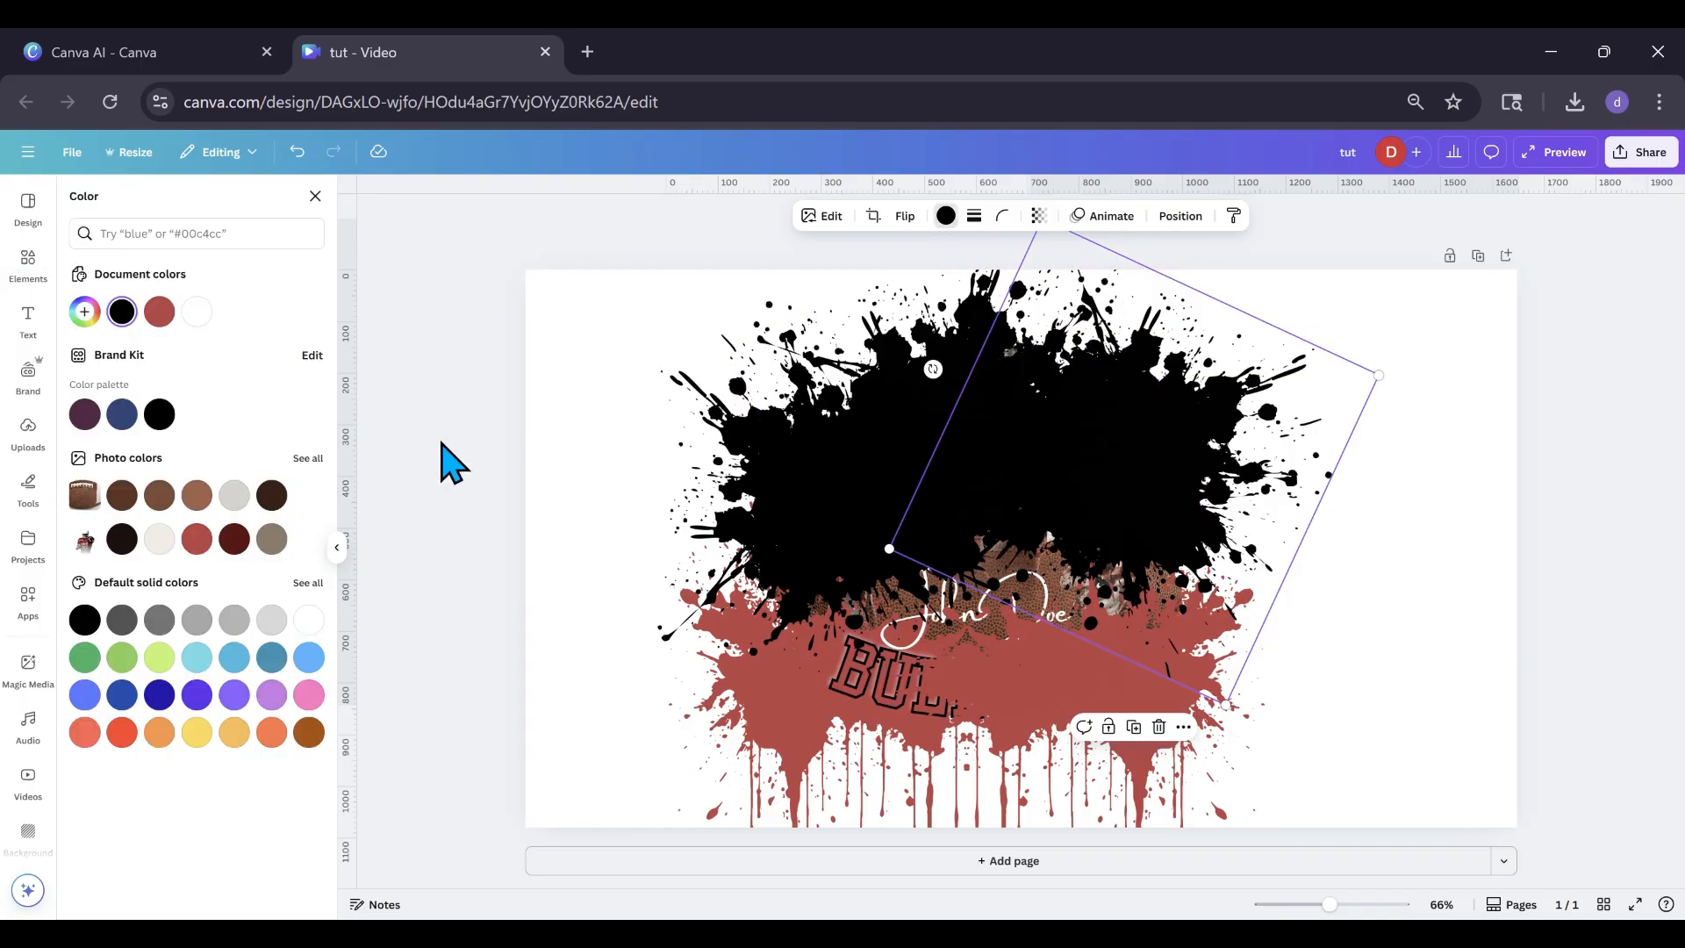
left_click(159, 312)
left_click(765, 537)
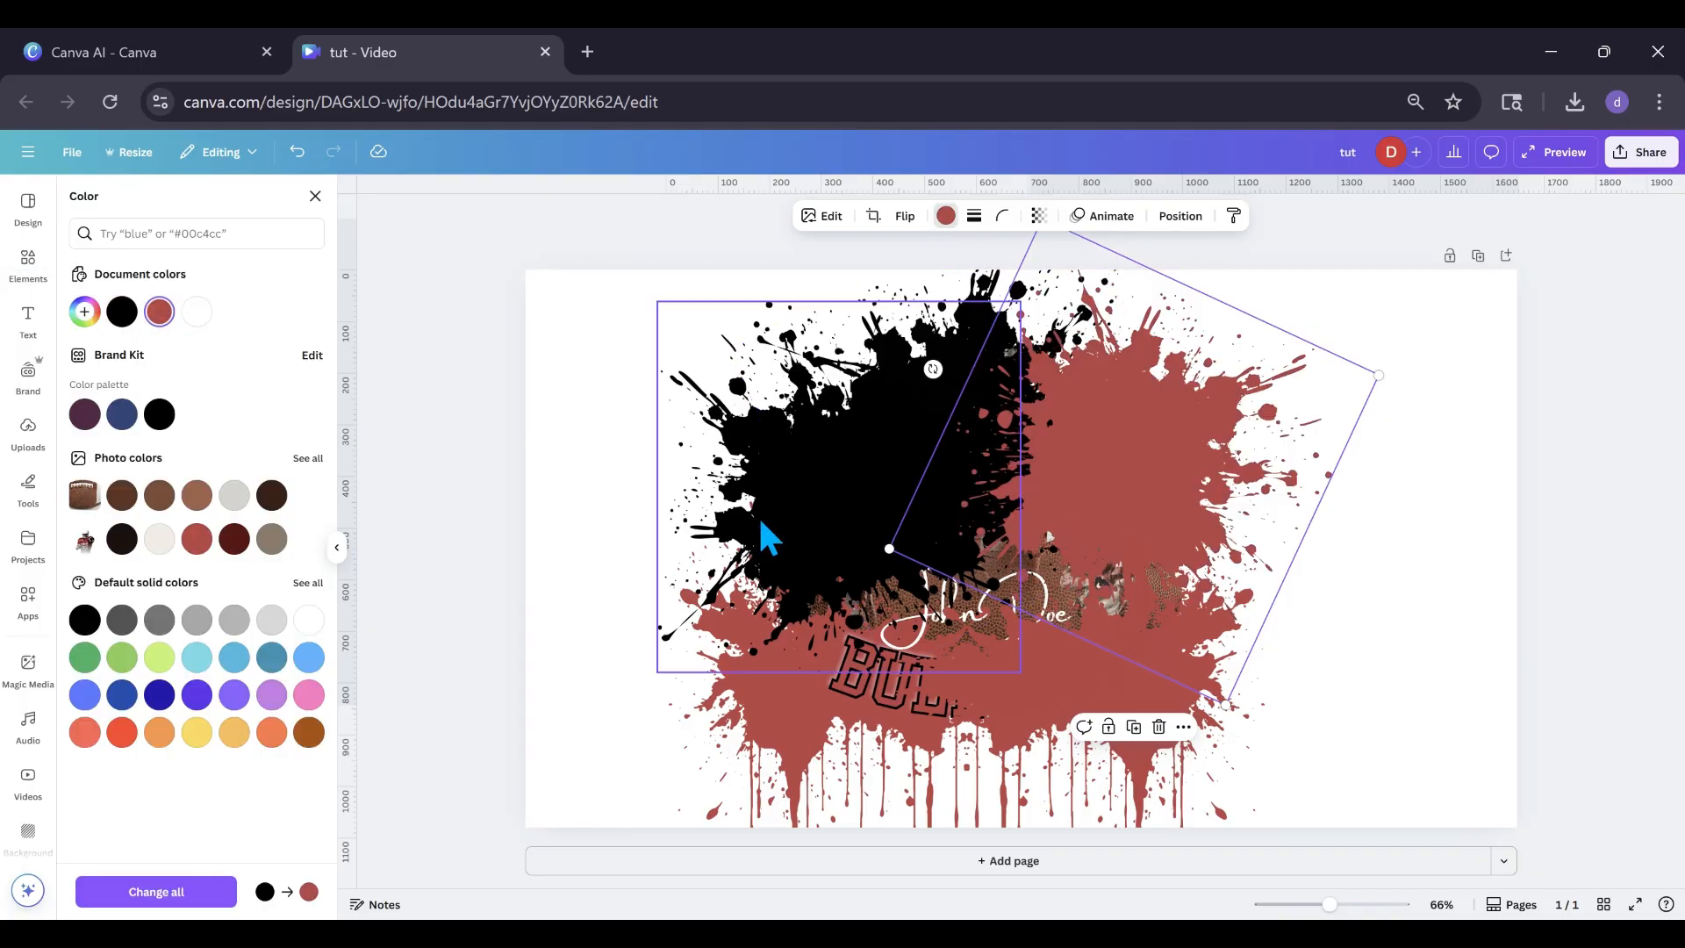
left_click(154, 316)
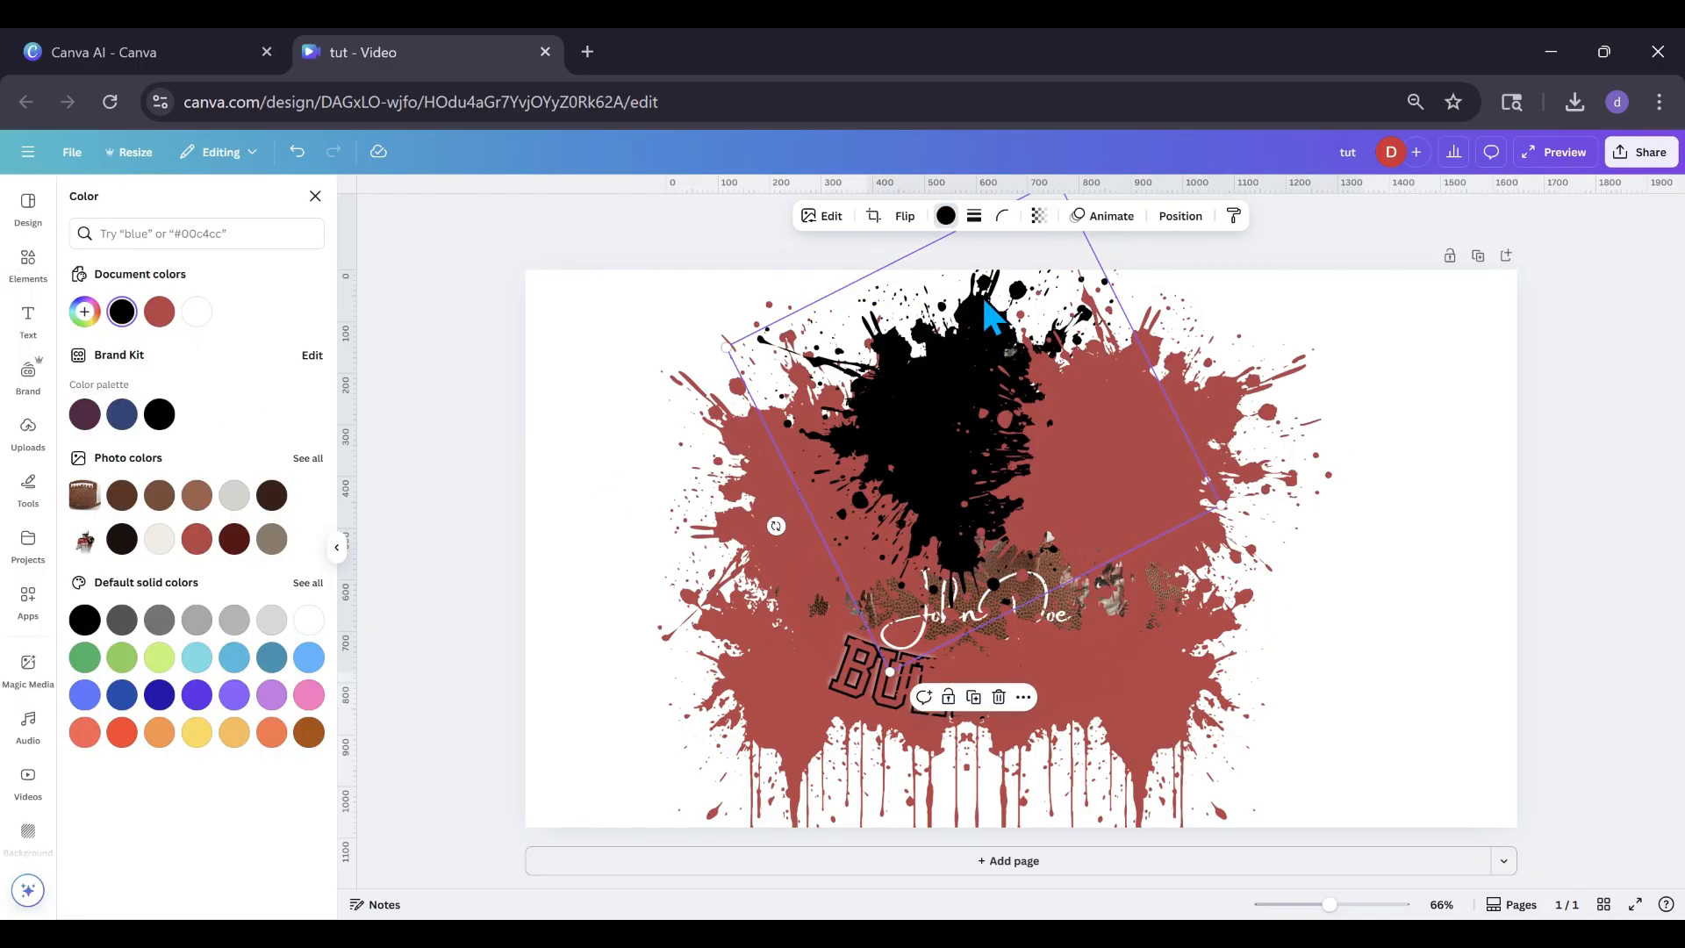
left_click(158, 313)
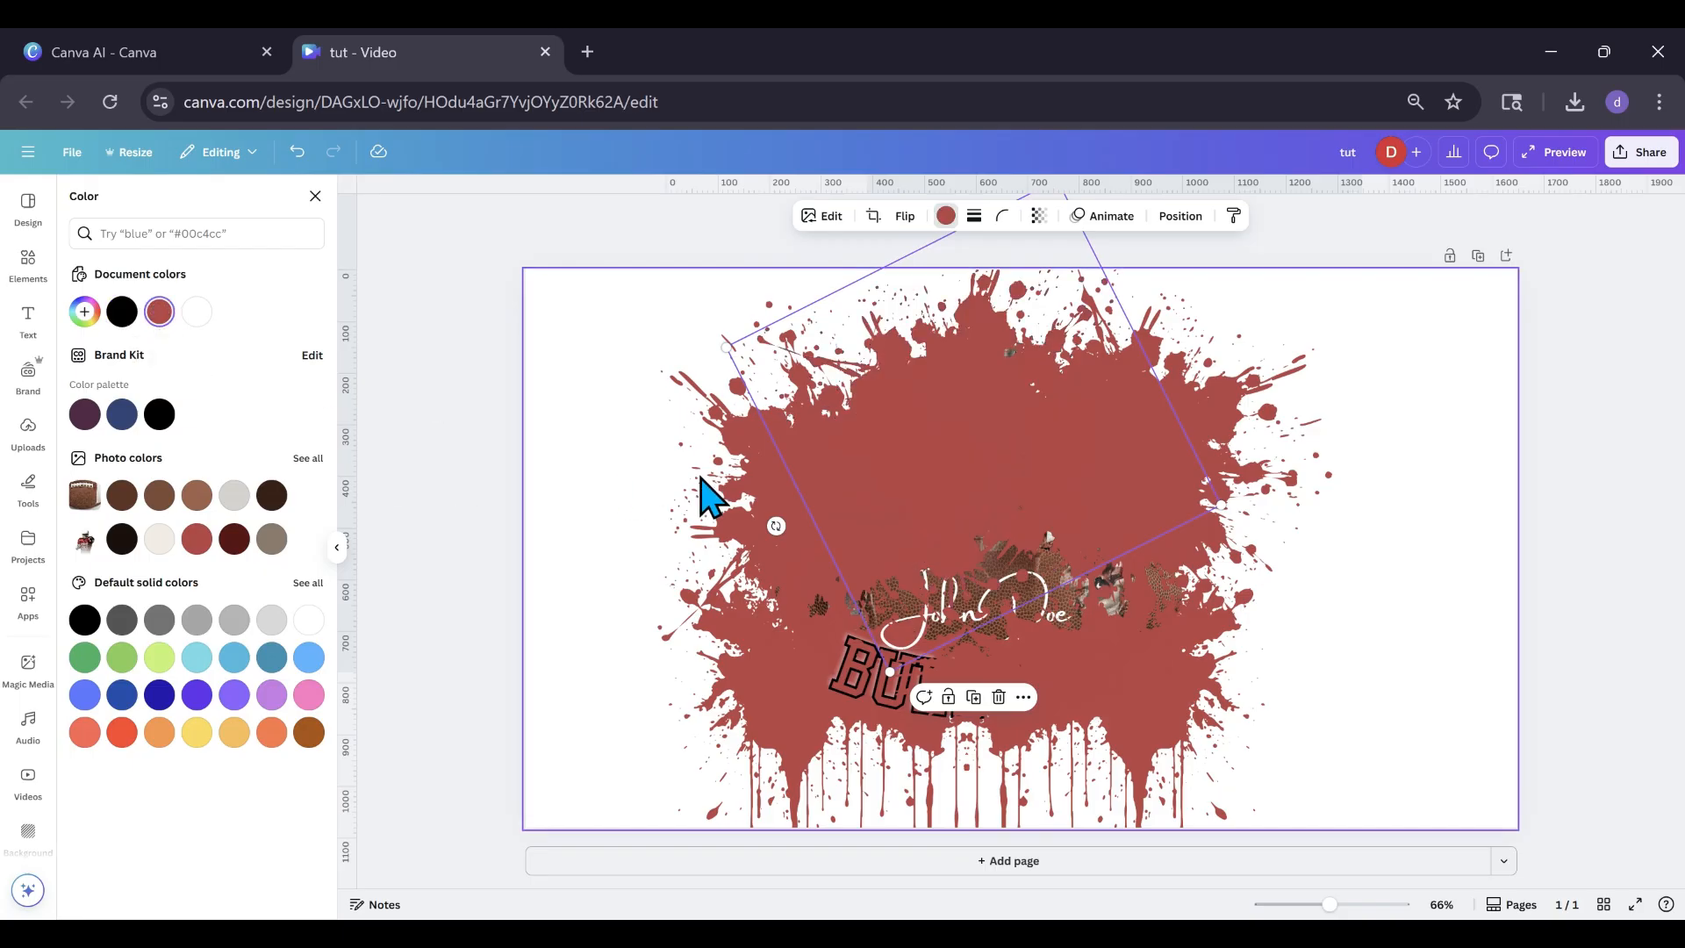
Move the red splatter layers behind the football player artwork, the name and the BULLDOGS heading.
left_click(1174, 218)
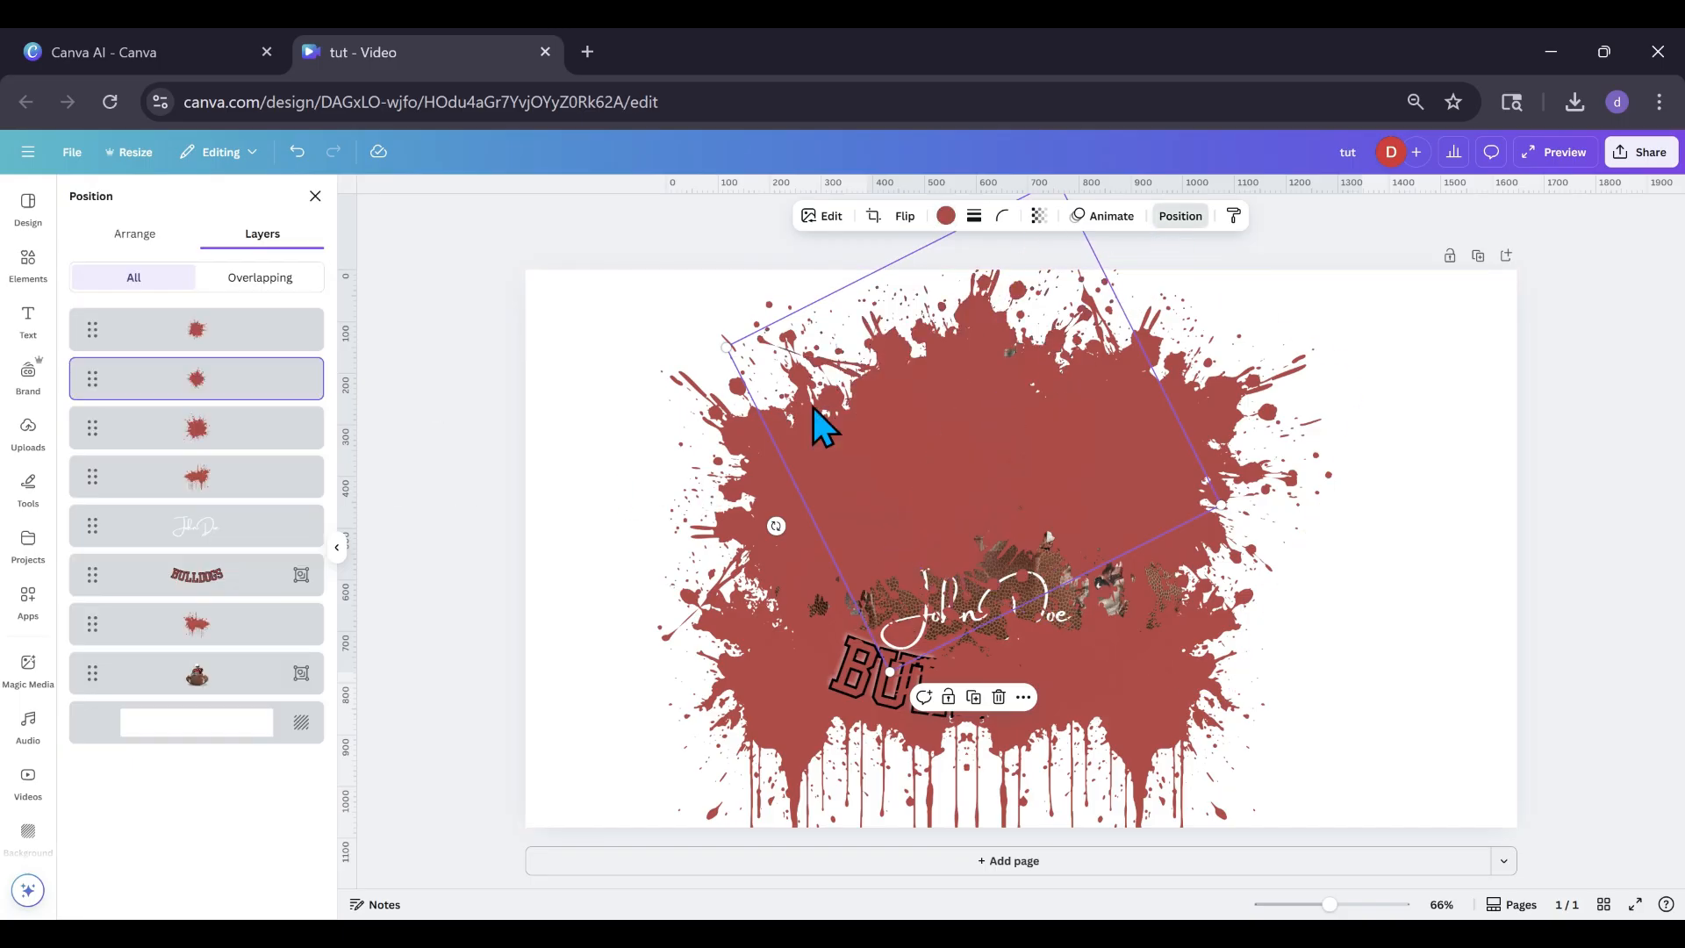
left_click(215, 347)
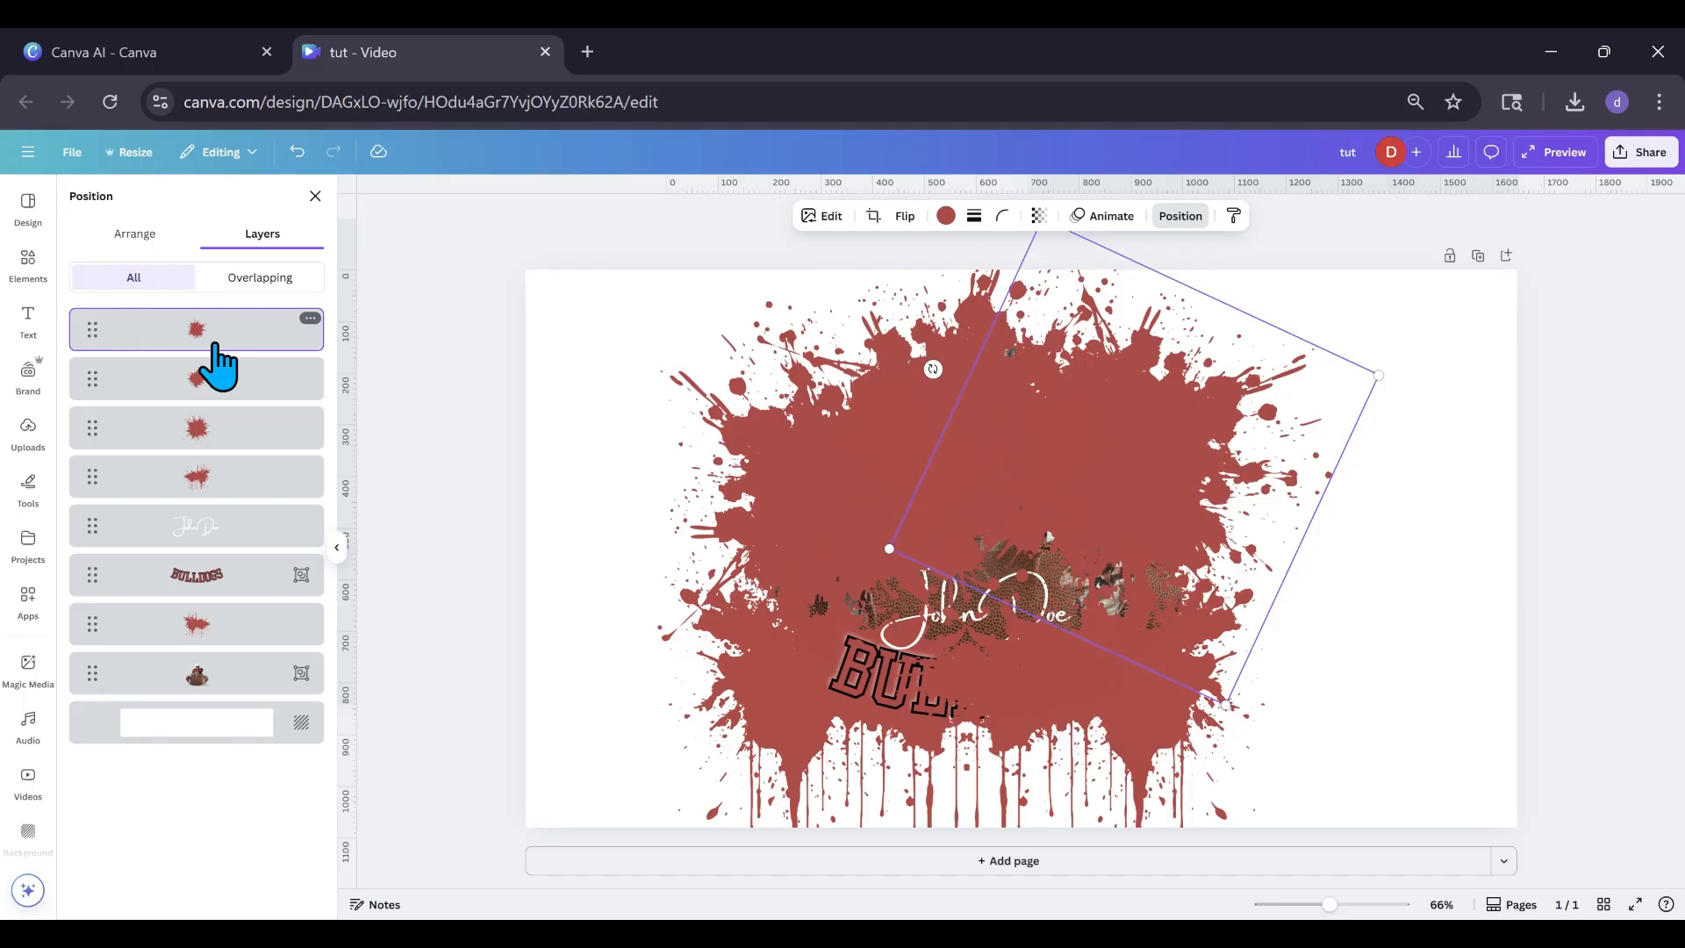
left_click(209, 481, "shift")
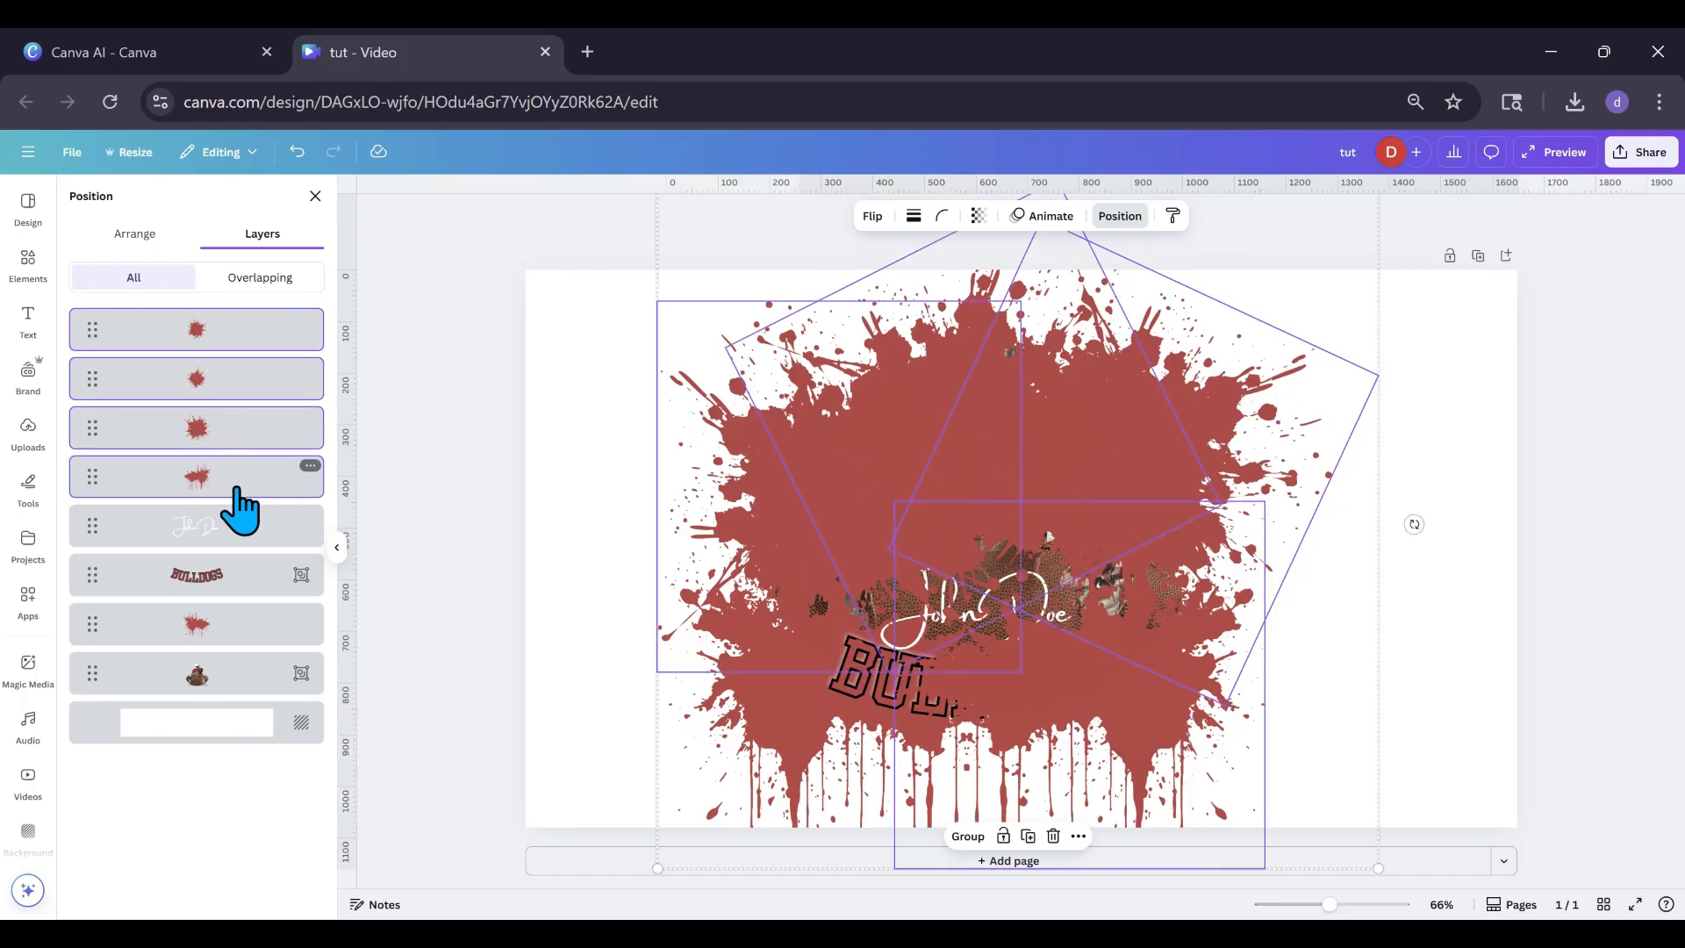
left_click_drag(235, 428, 230, 691)
left_click_drag(233, 447, 228, 519)
left_click(457, 492)
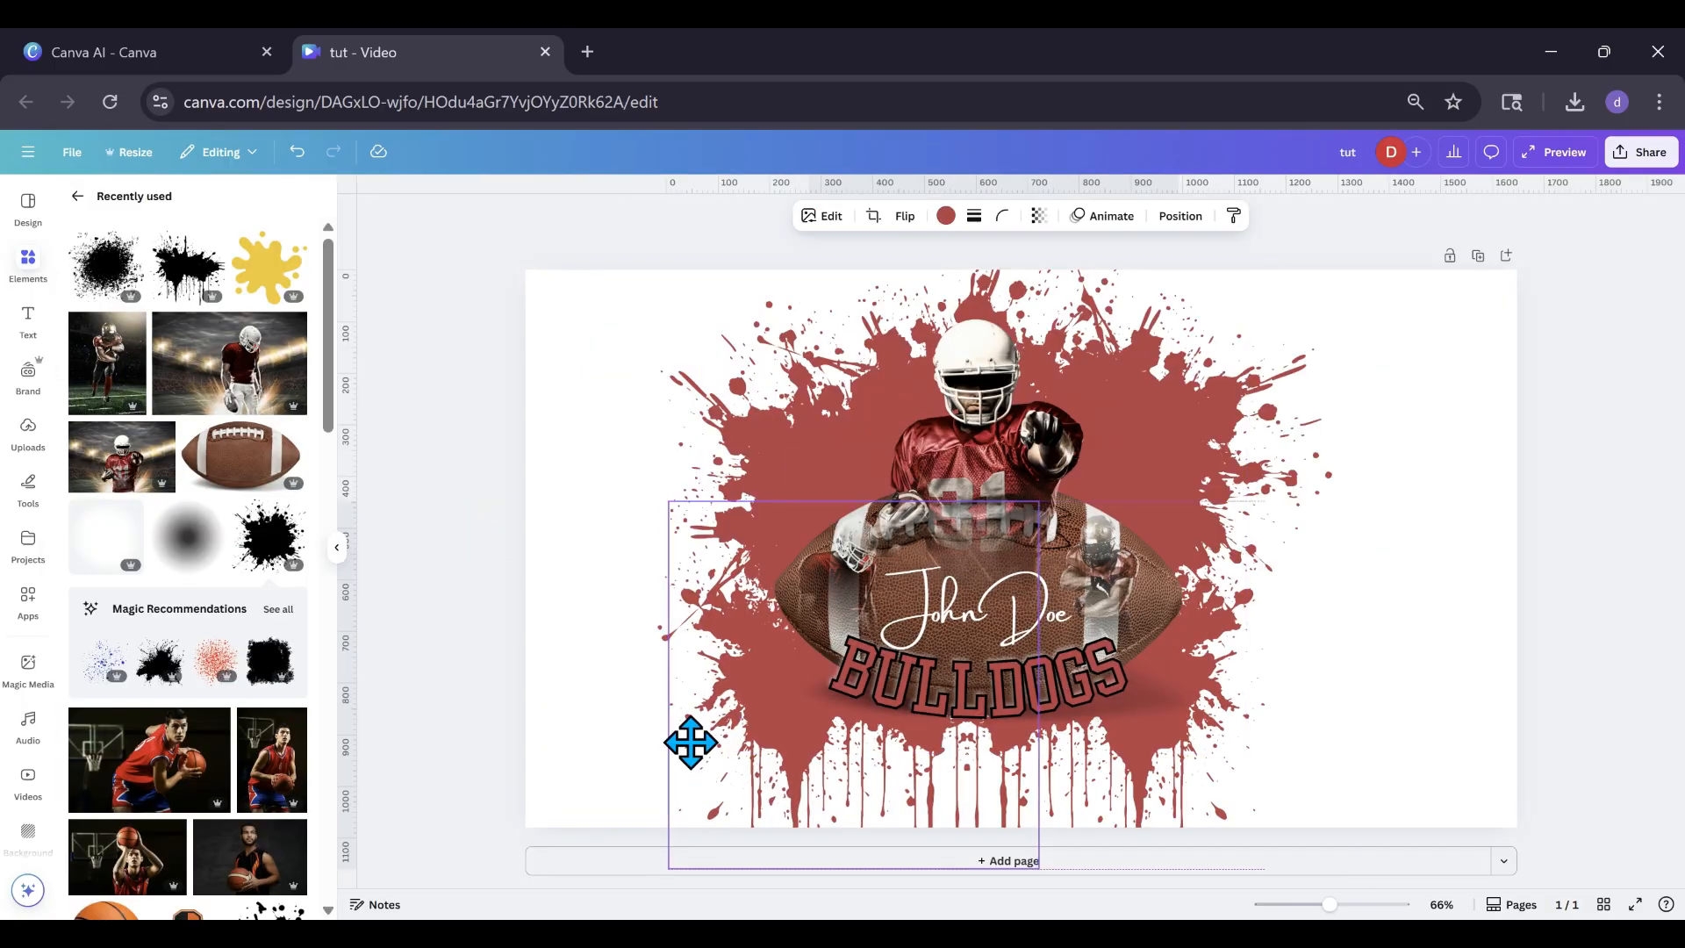
Nudge the left dripping splatter slightly up and to the right, and group all the page's artwork.
left_click_drag(688, 741, 700, 734)
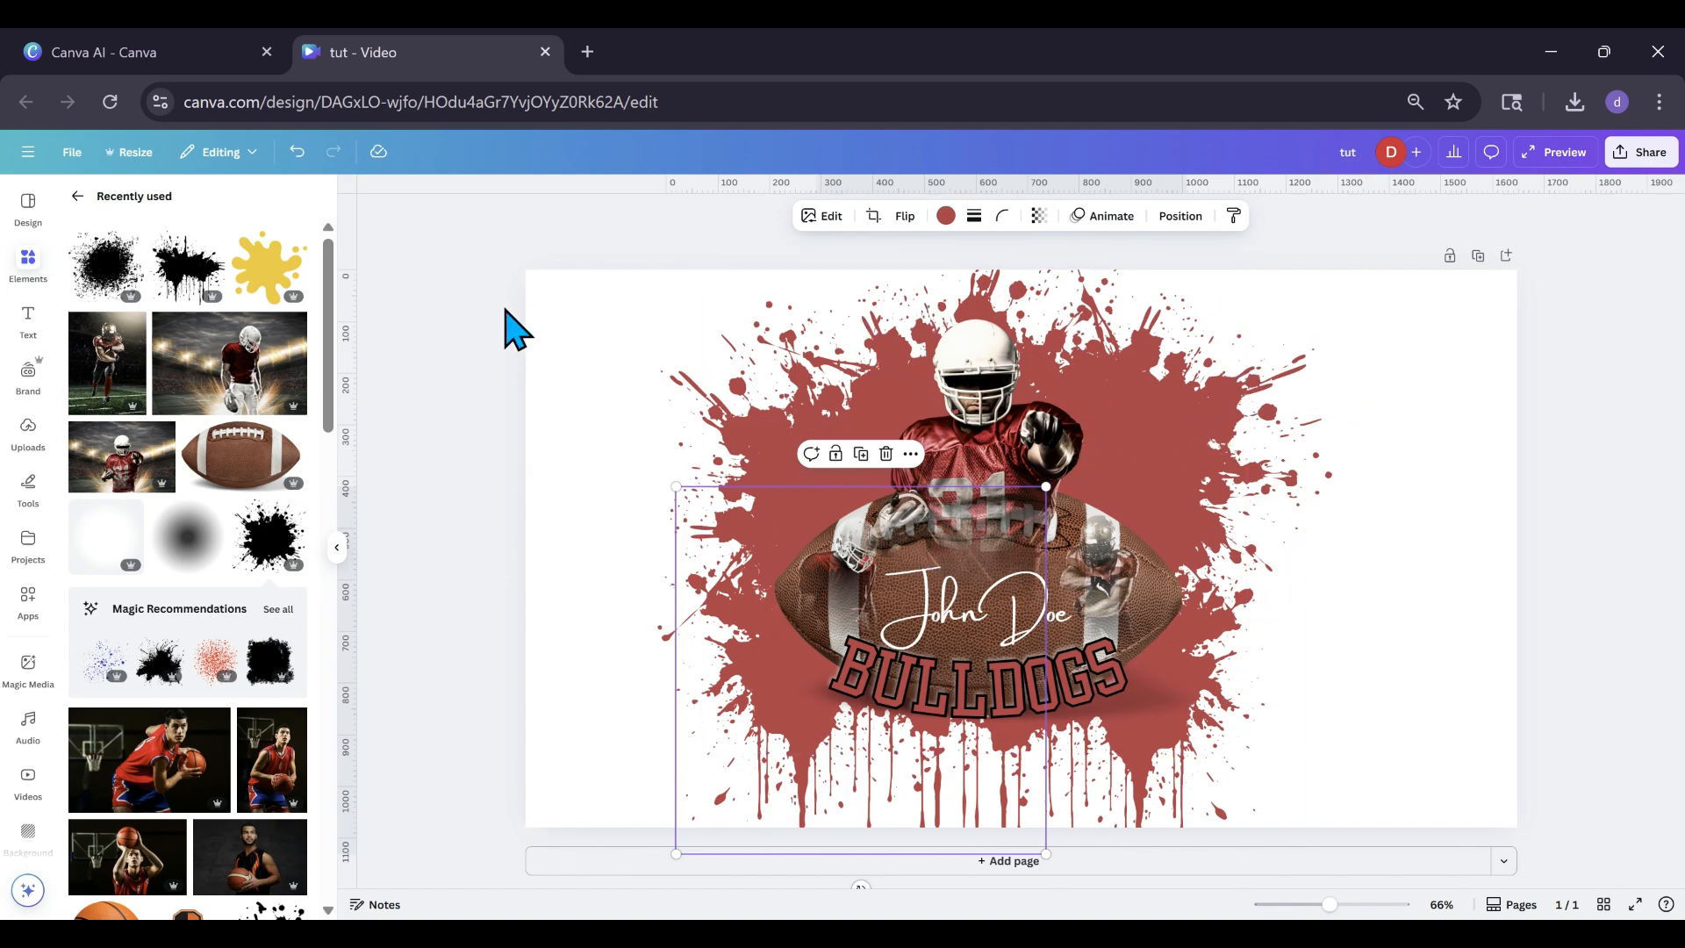
left_click_drag(460, 237, 1558, 856)
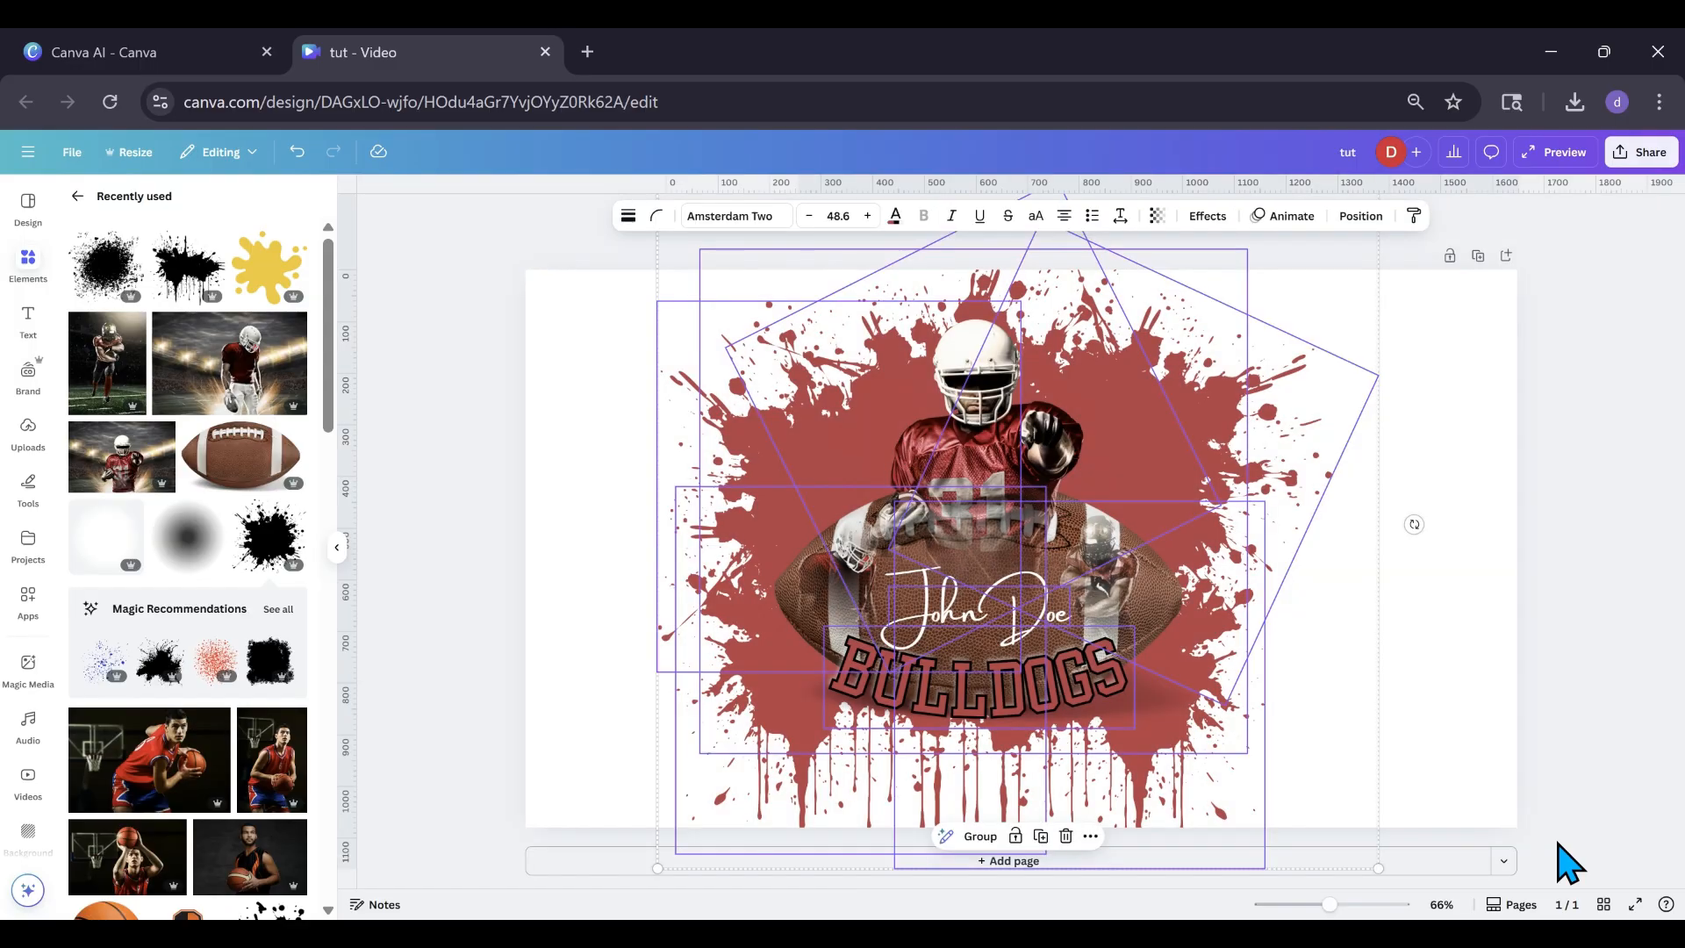
left_click(972, 835)
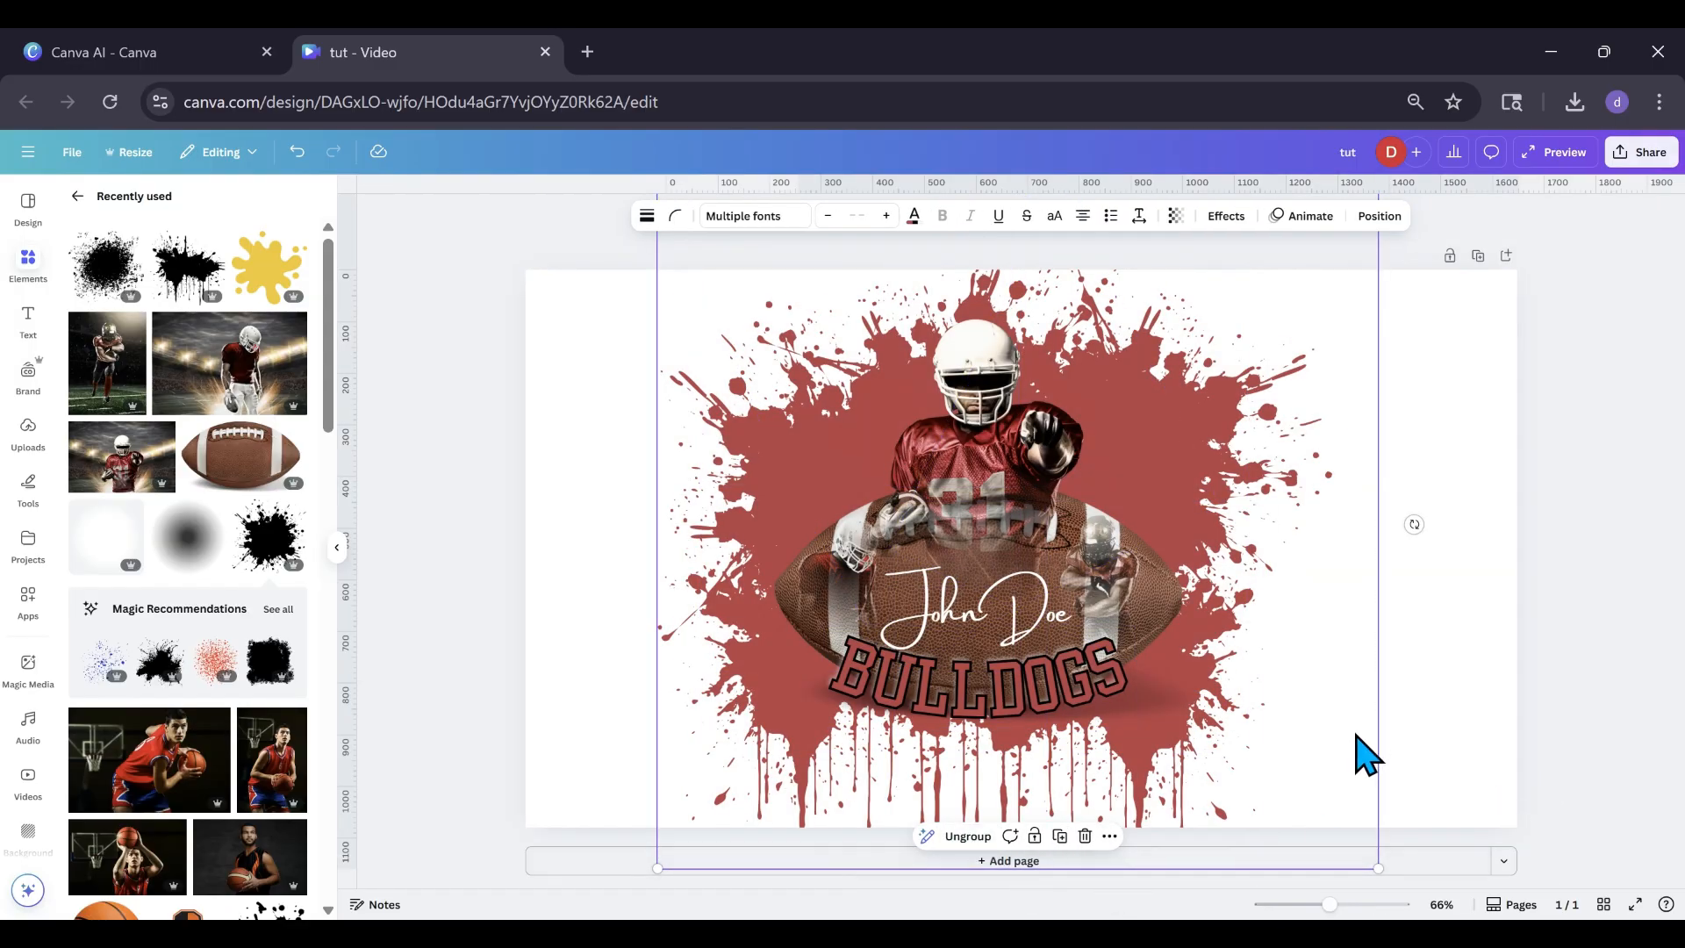
Scale the grouped artwork down and move it so that all its splatters and drips fit within the page's height.
left_click_drag(1370, 857, 1260, 741)
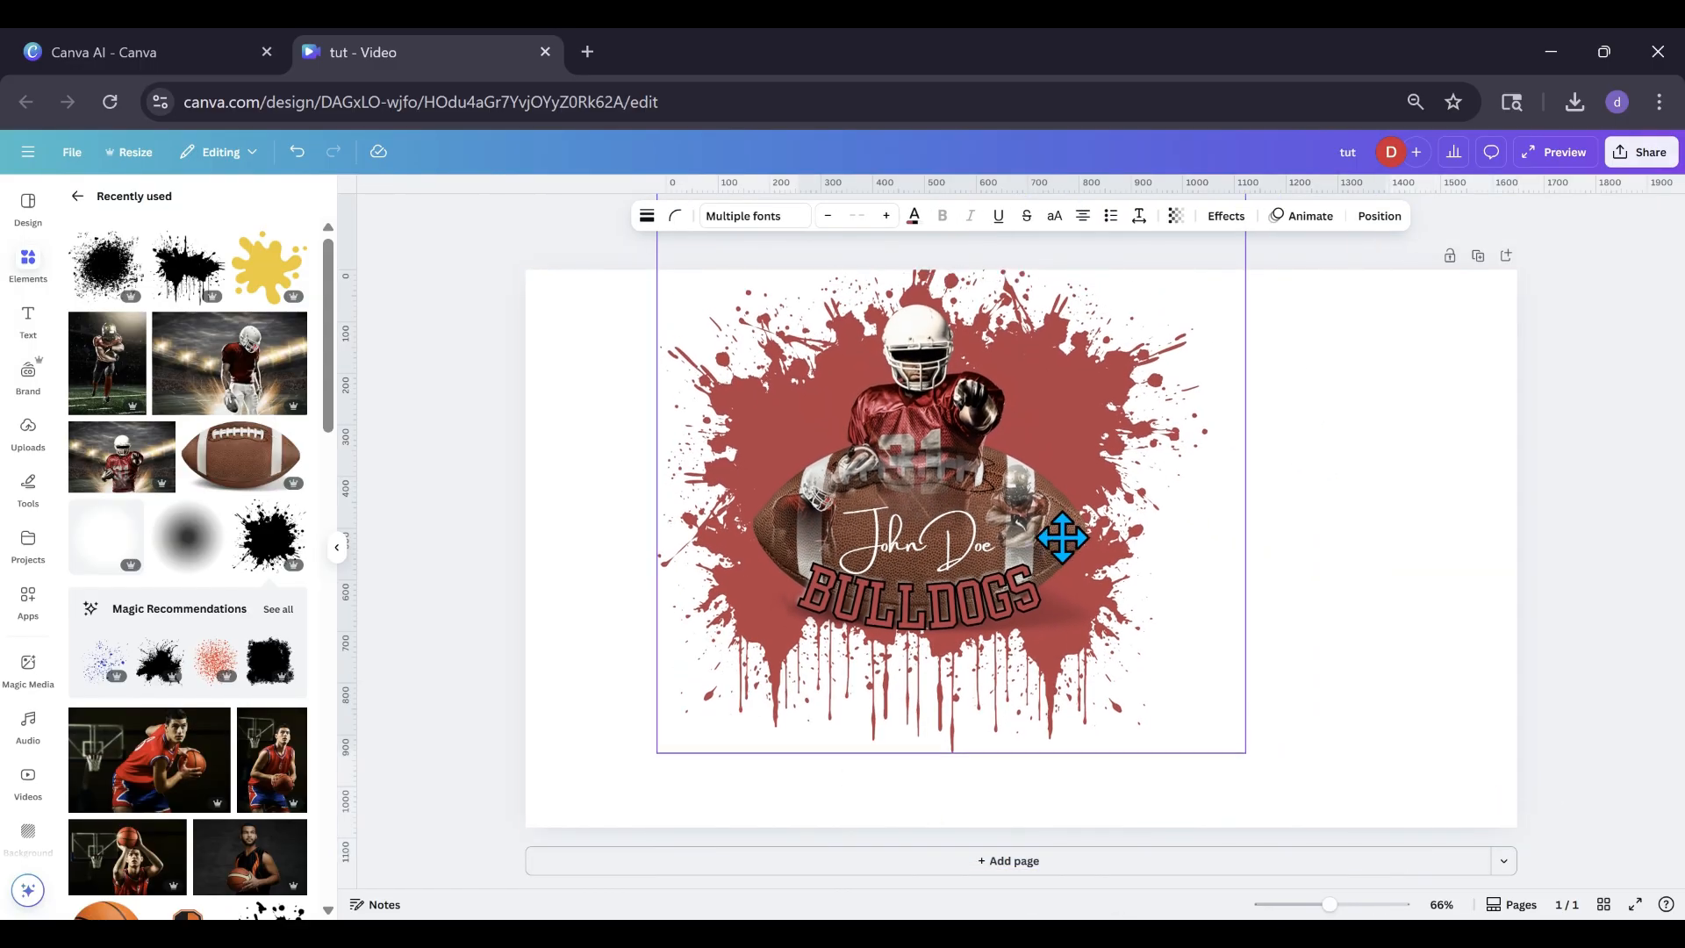
left_click_drag(1064, 530, 1040, 587)
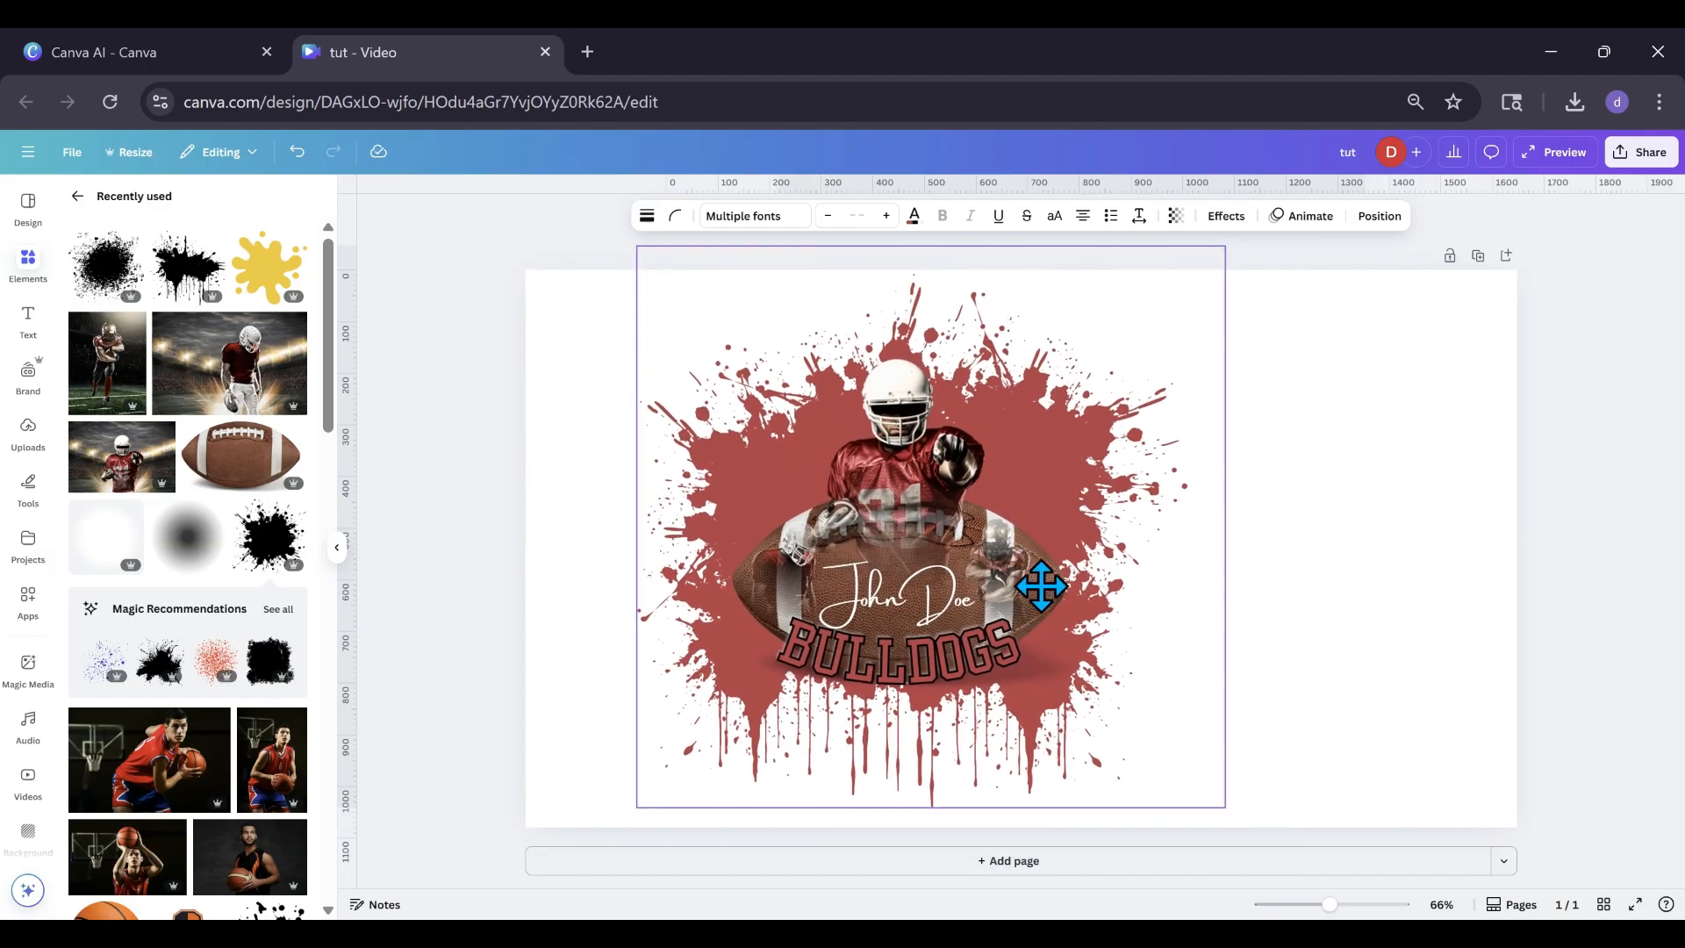
left_click(548, 619)
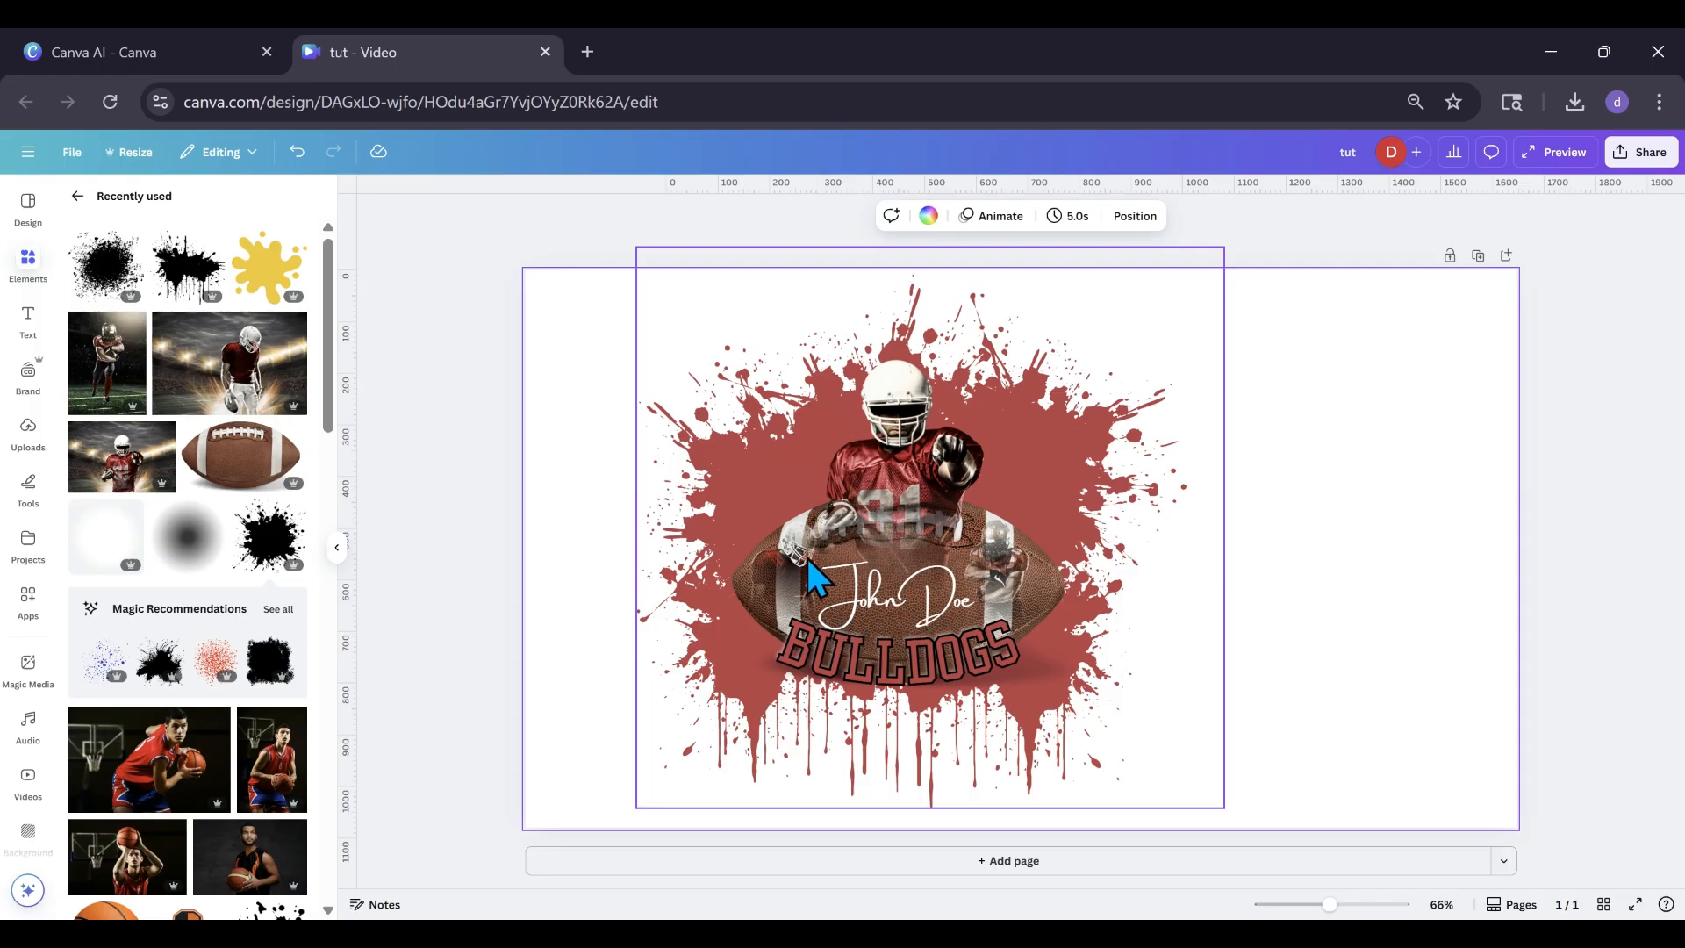
left_click(490, 598)
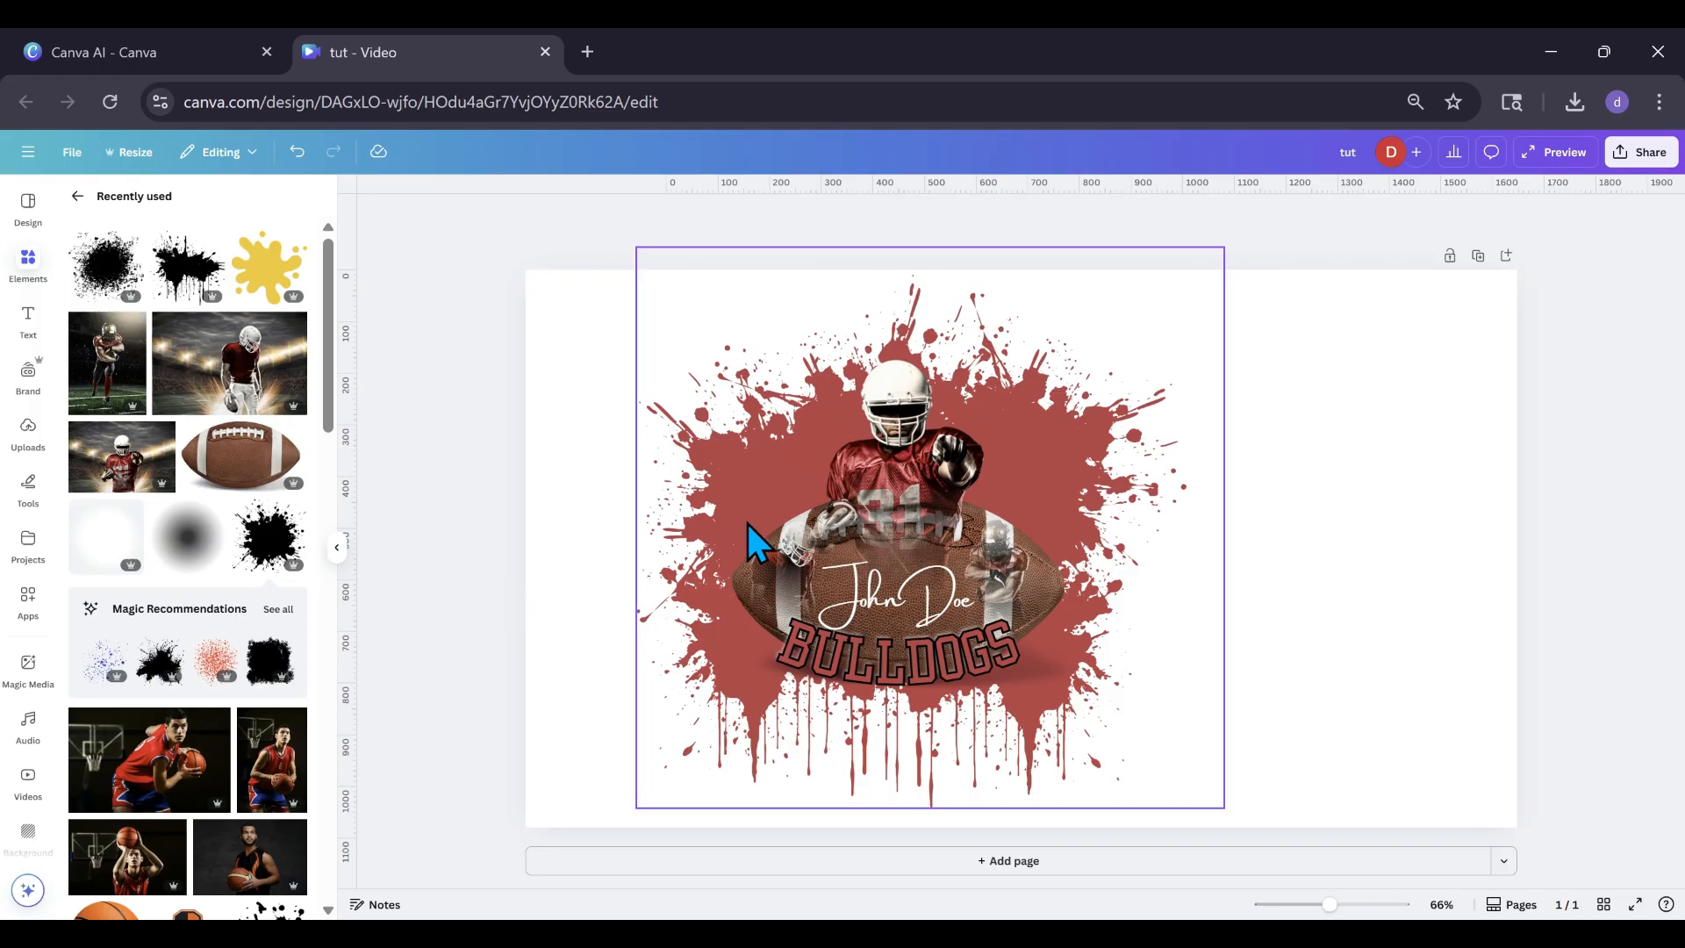
Add a heading reading "#31" and set its font to Yearbook Solid.
left_click(26, 322)
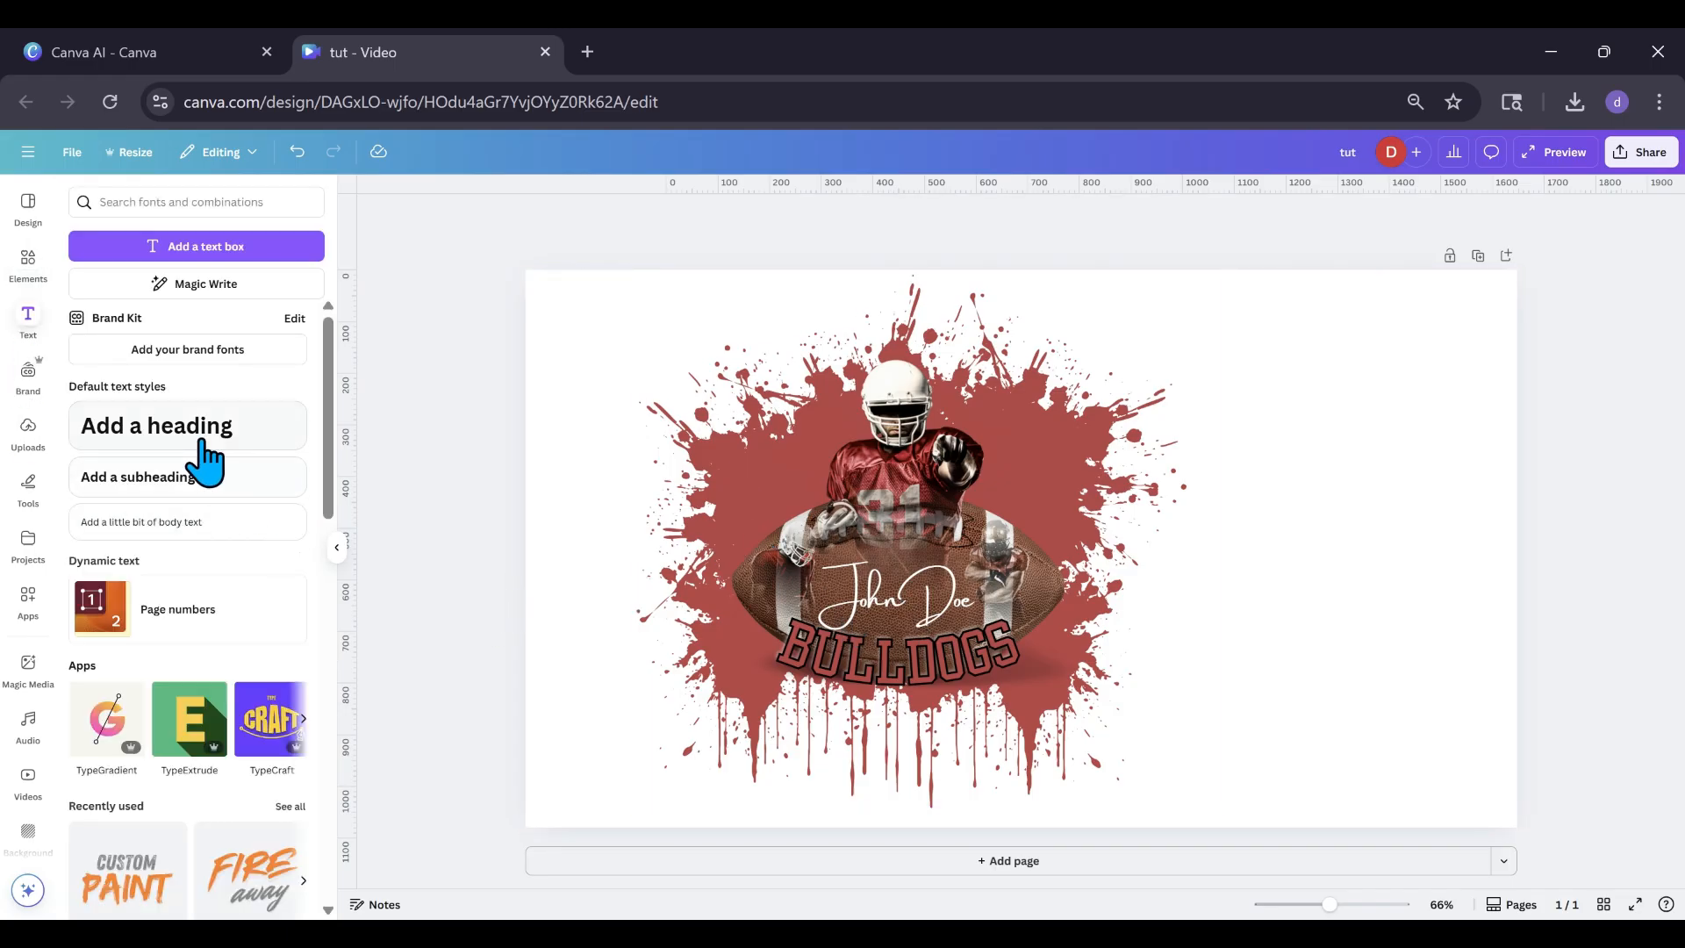
left_click(203, 444)
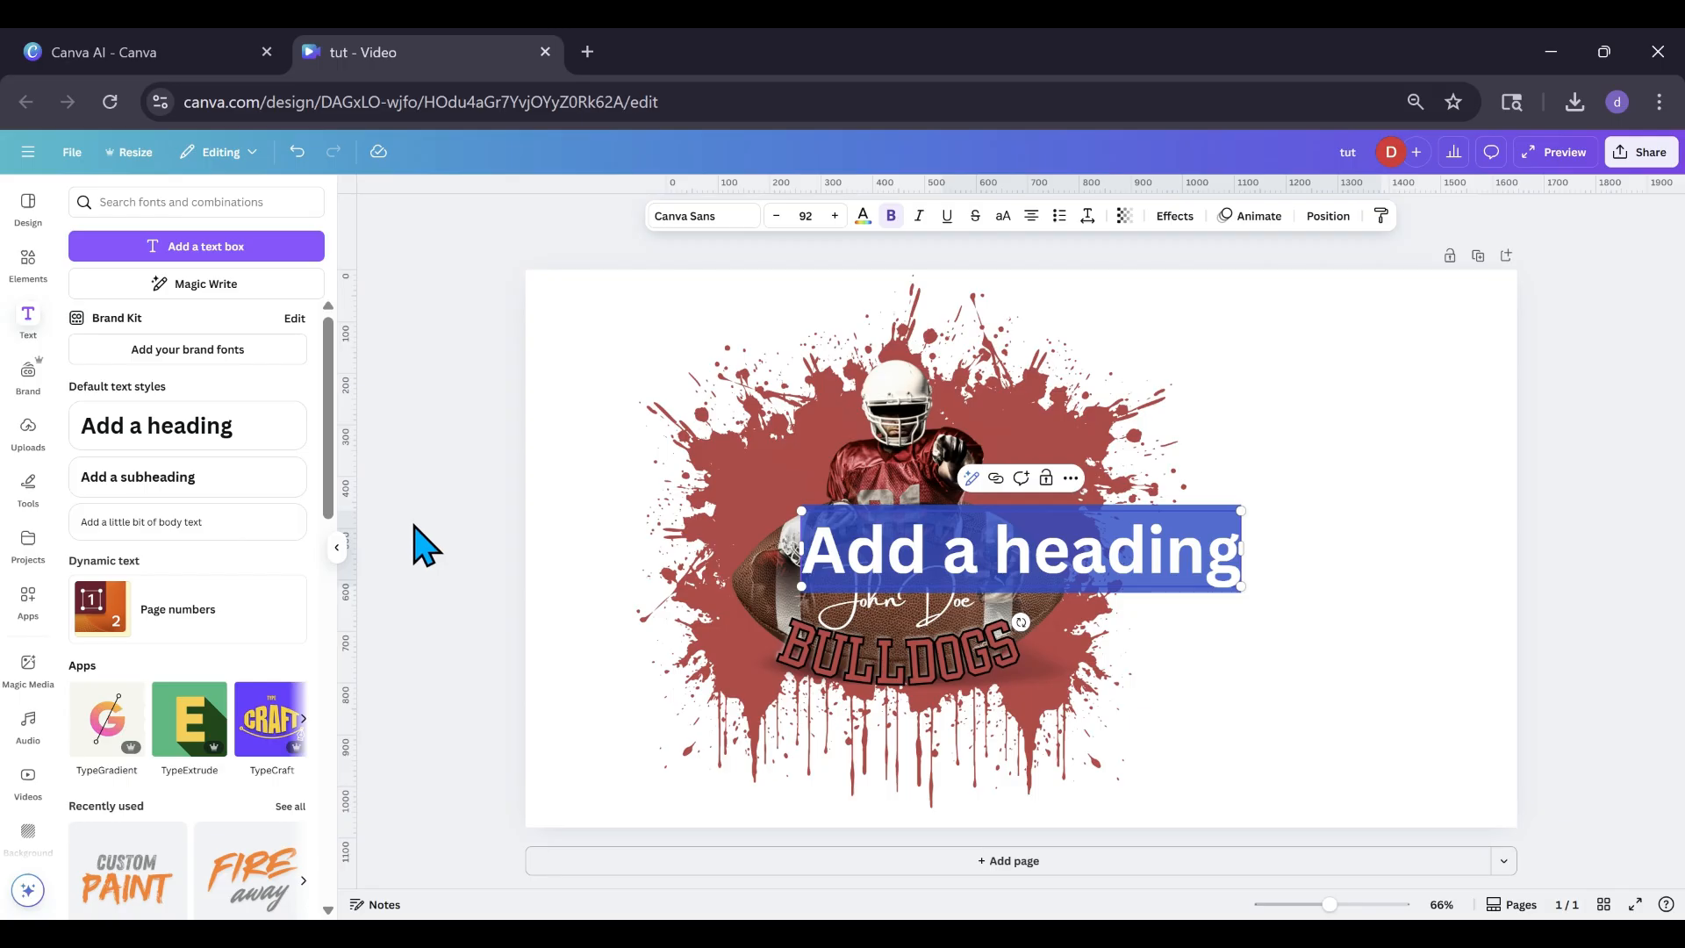
type("#")
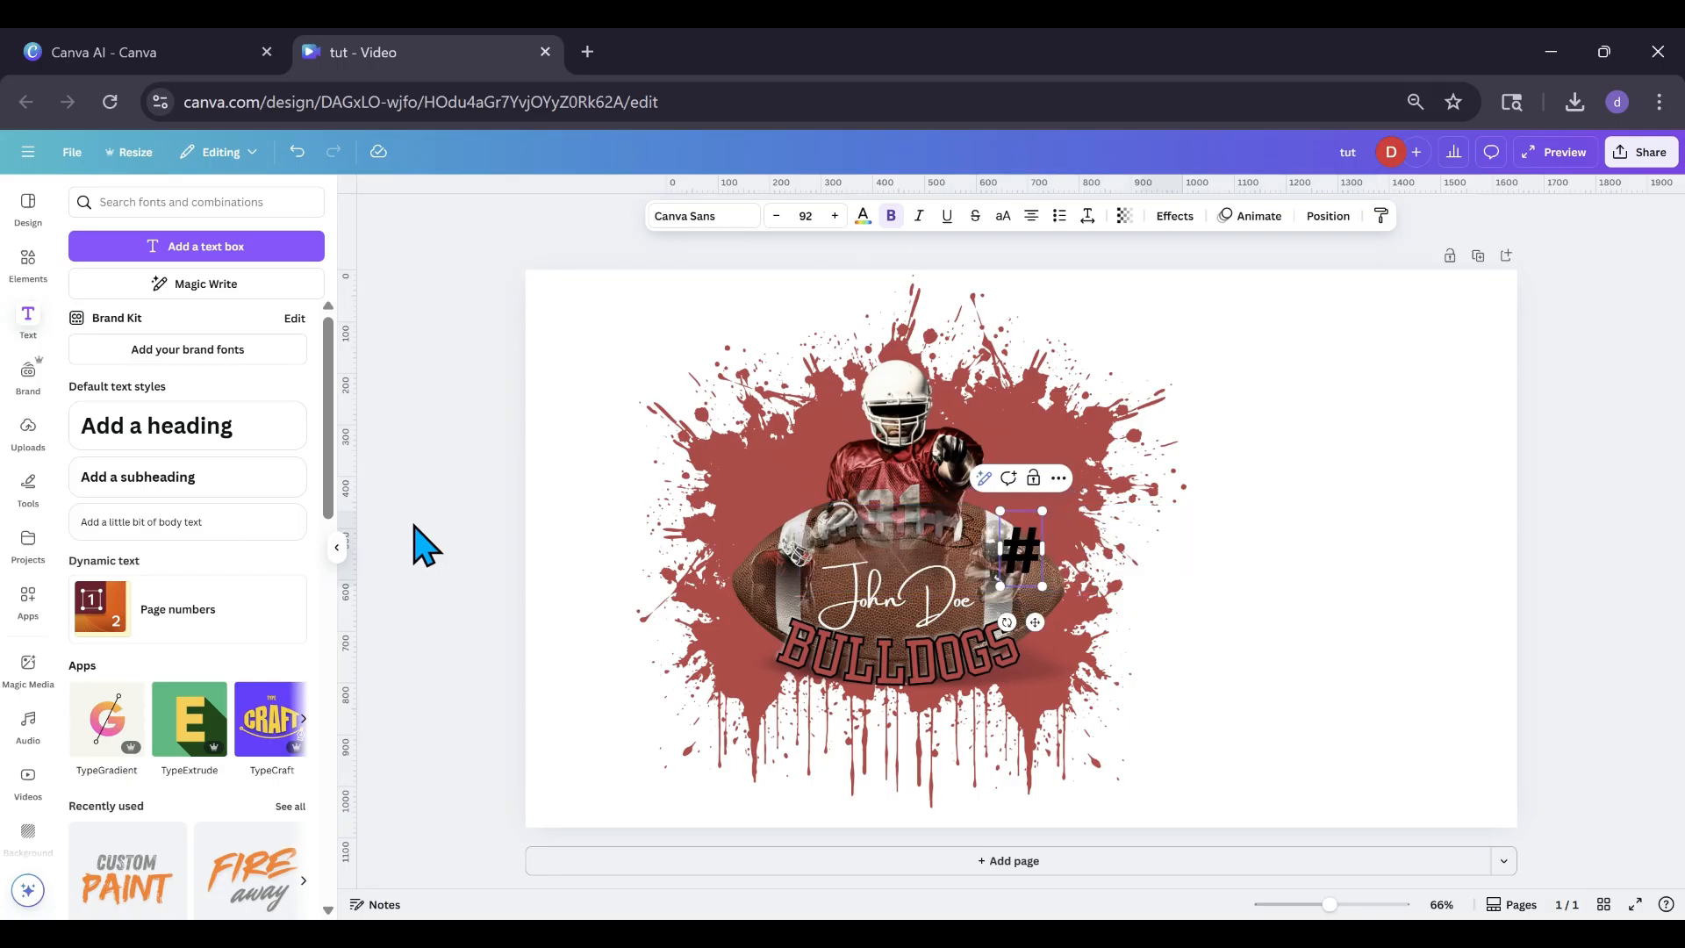
type("31")
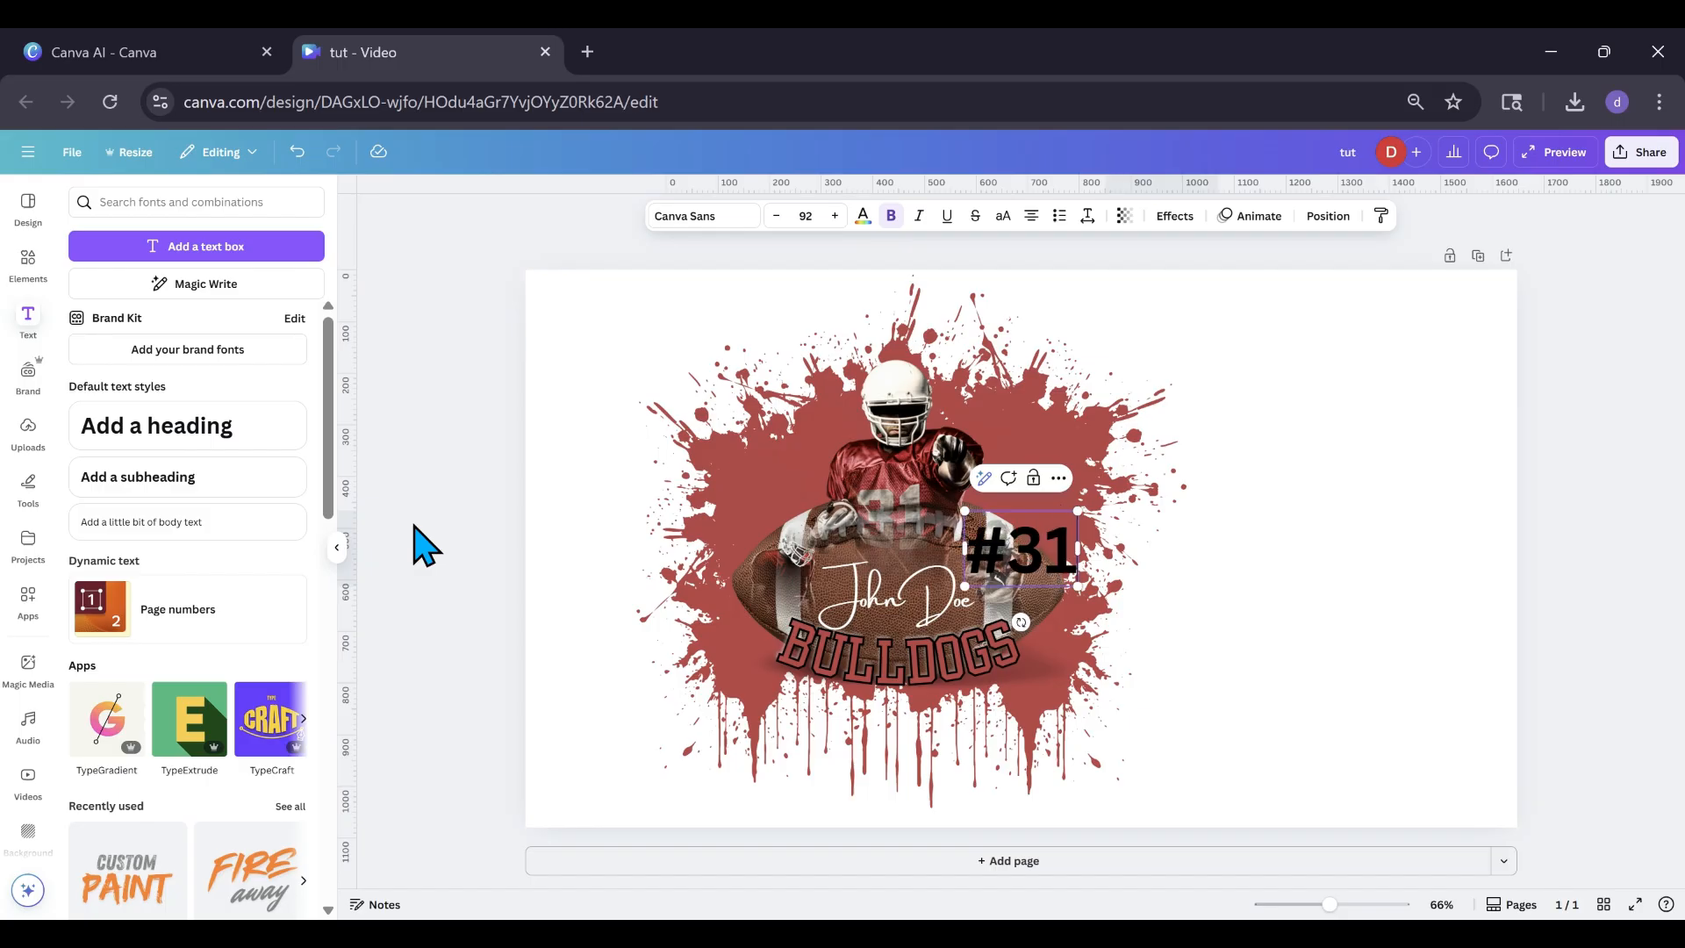
left_click(702, 215)
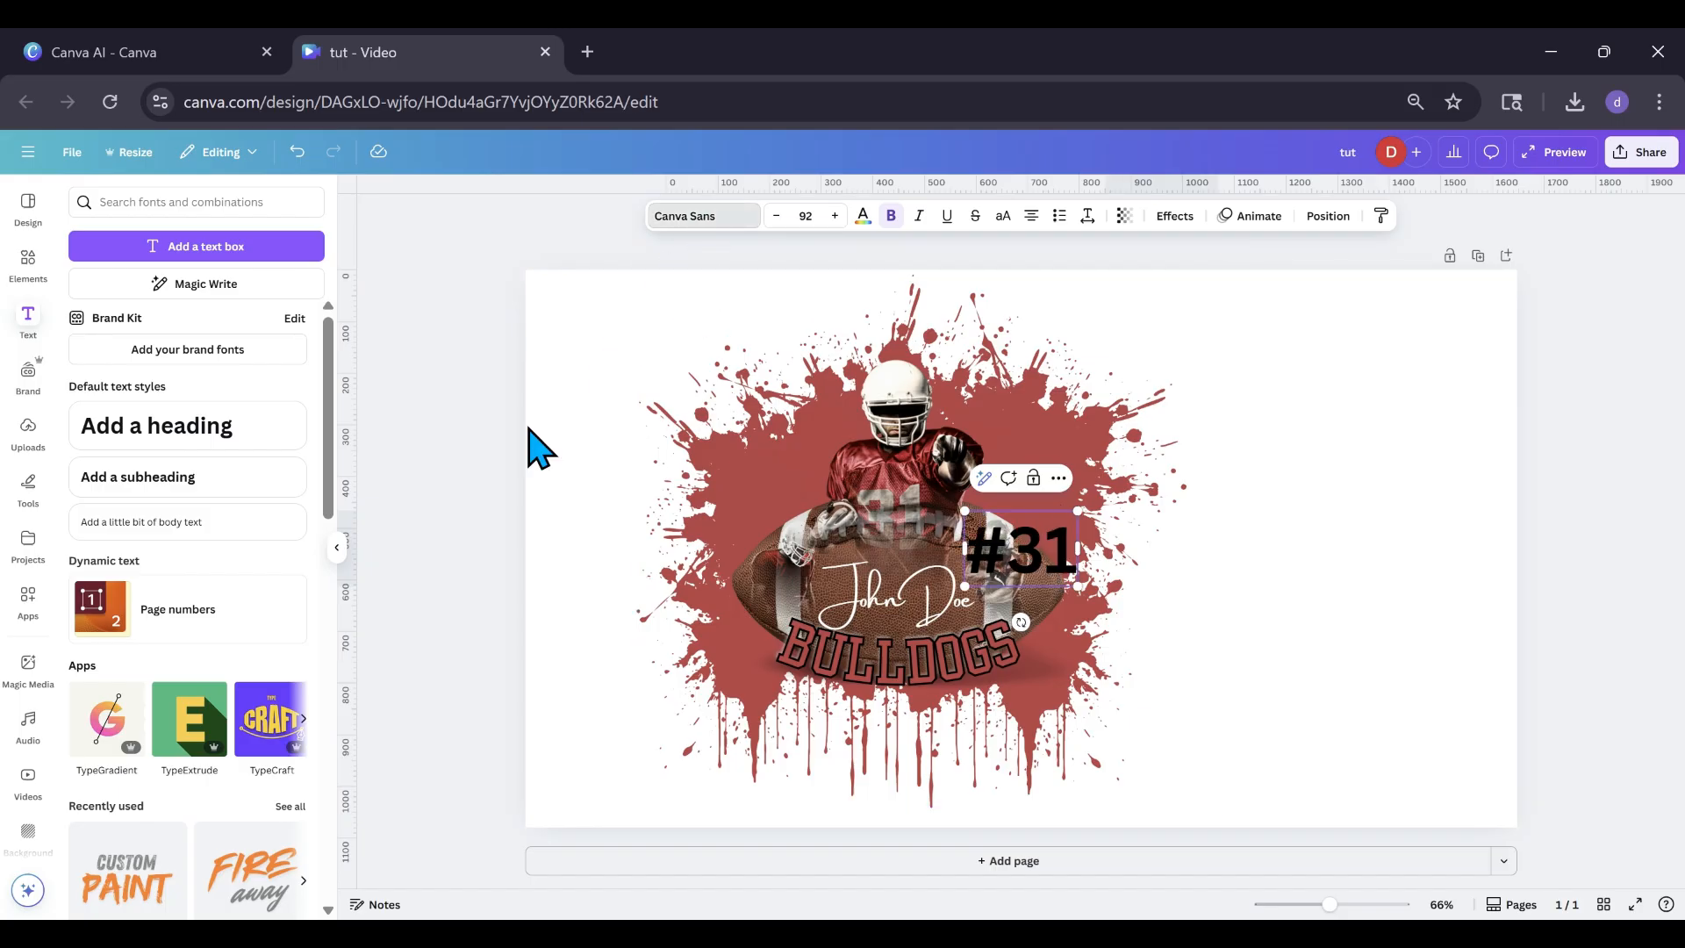
left_click(186, 470)
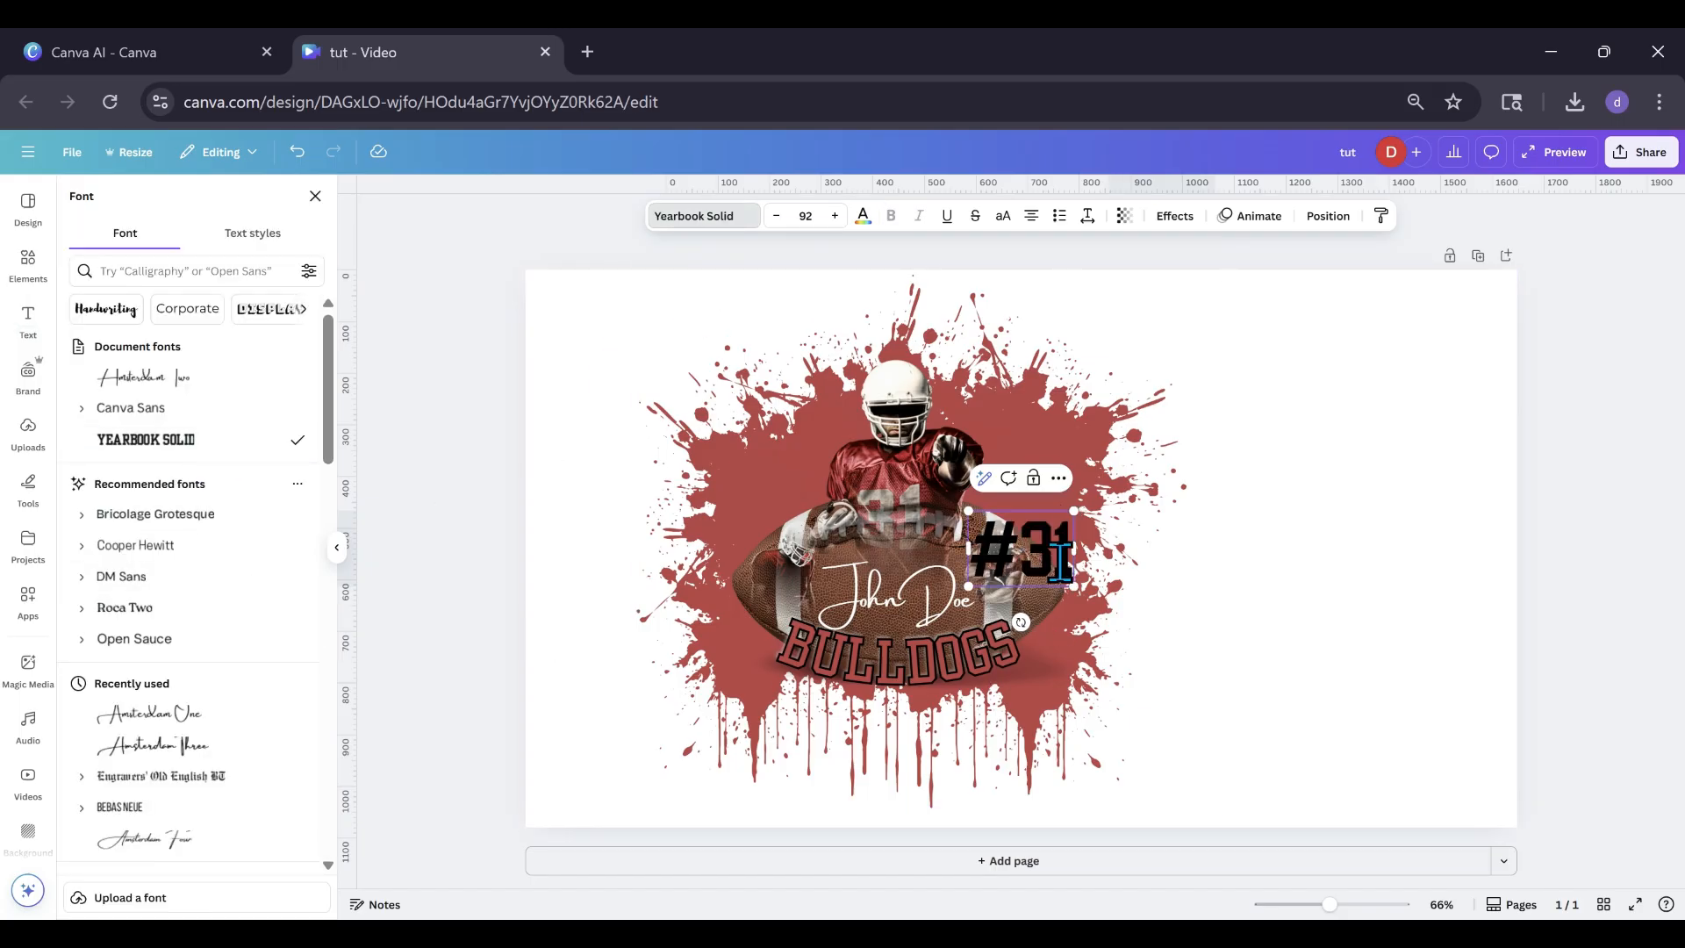
Move the "#31" text beside the player's shoulder at the artwork's left, colour it white and scale it down to size 75.5.
left_click(1159, 610)
left_click(1038, 571)
left_click_drag(1038, 572, 786, 482)
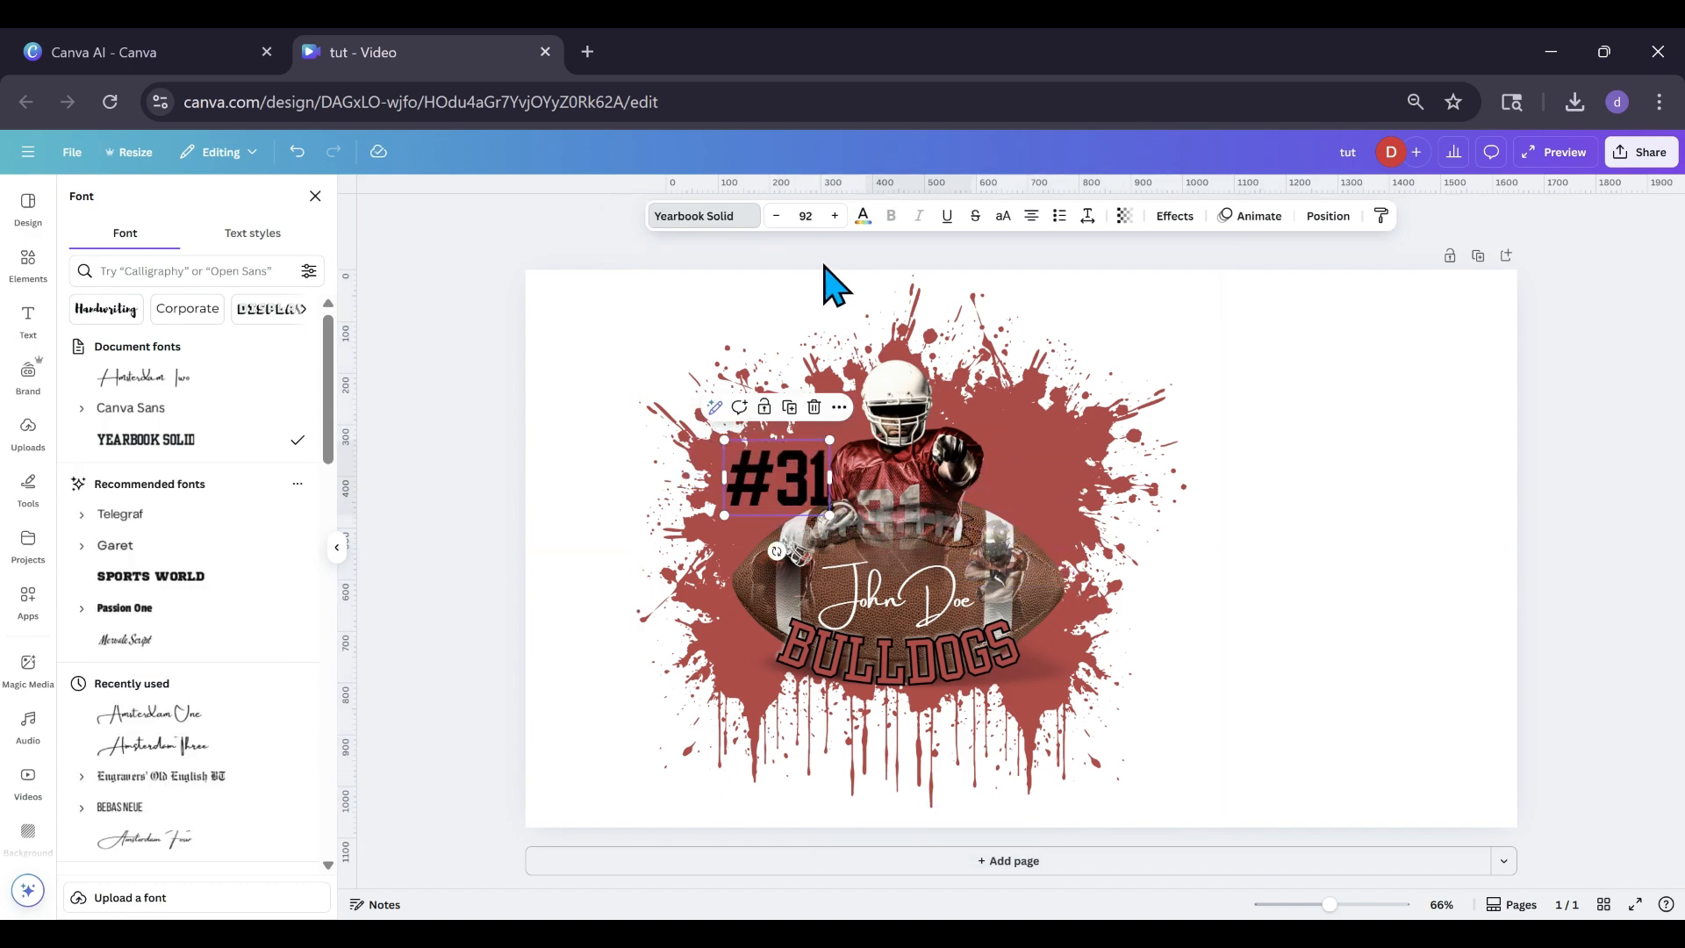
left_click(863, 216)
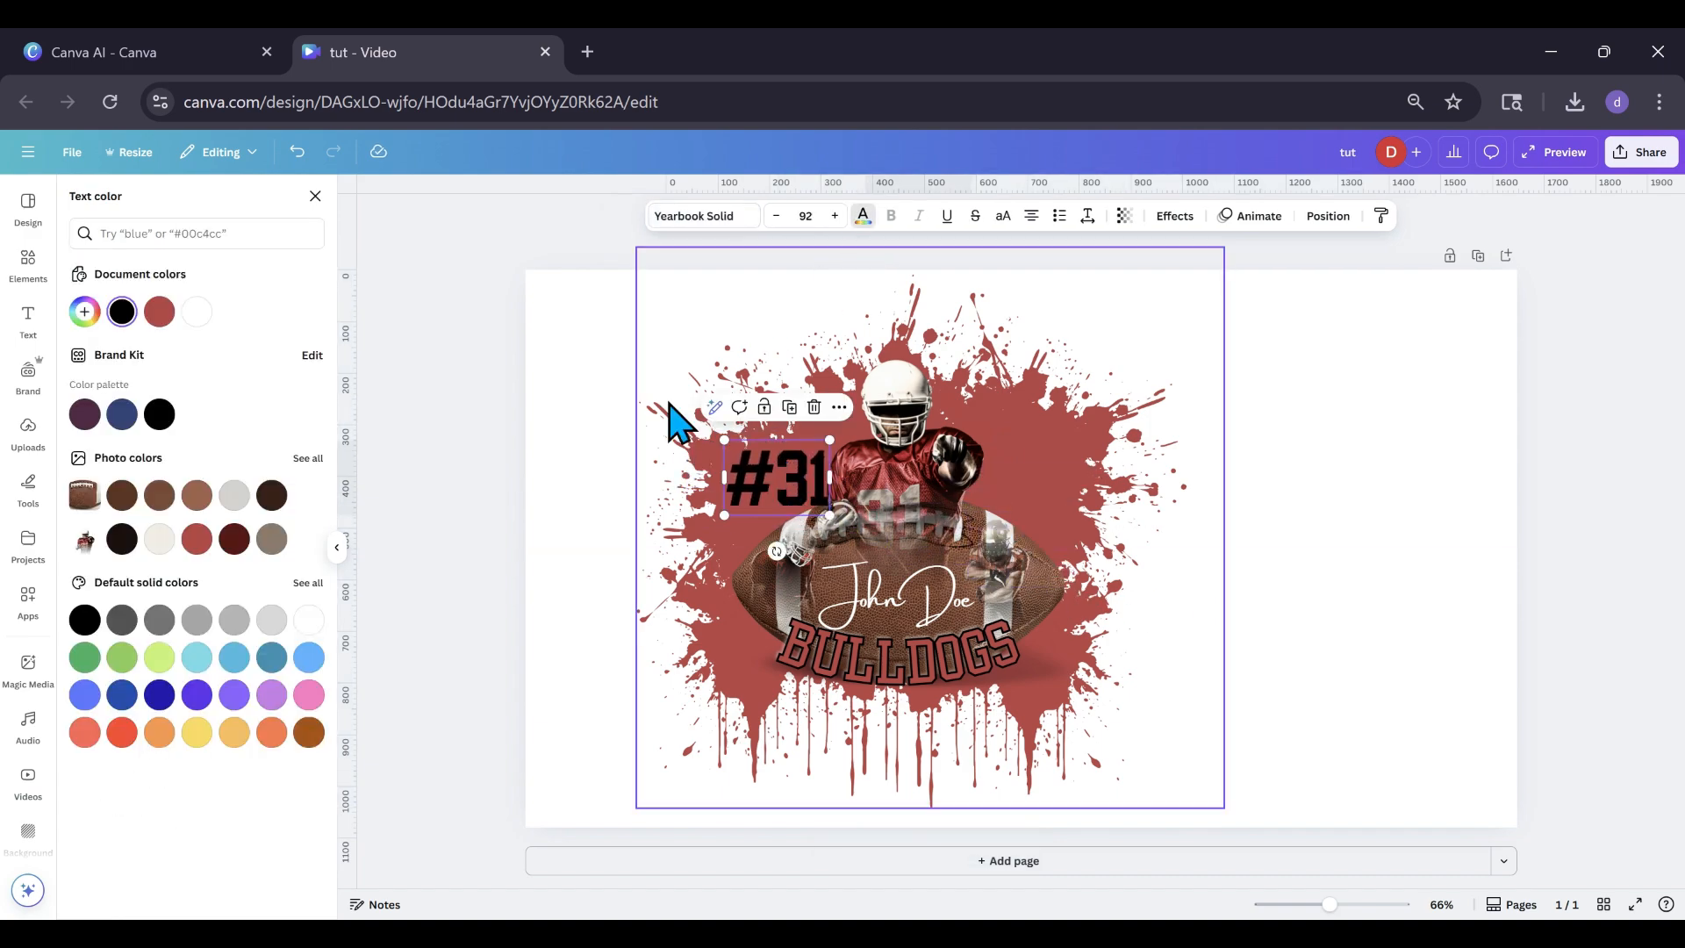
left_click(309, 620)
left_click_drag(839, 514, 785, 485)
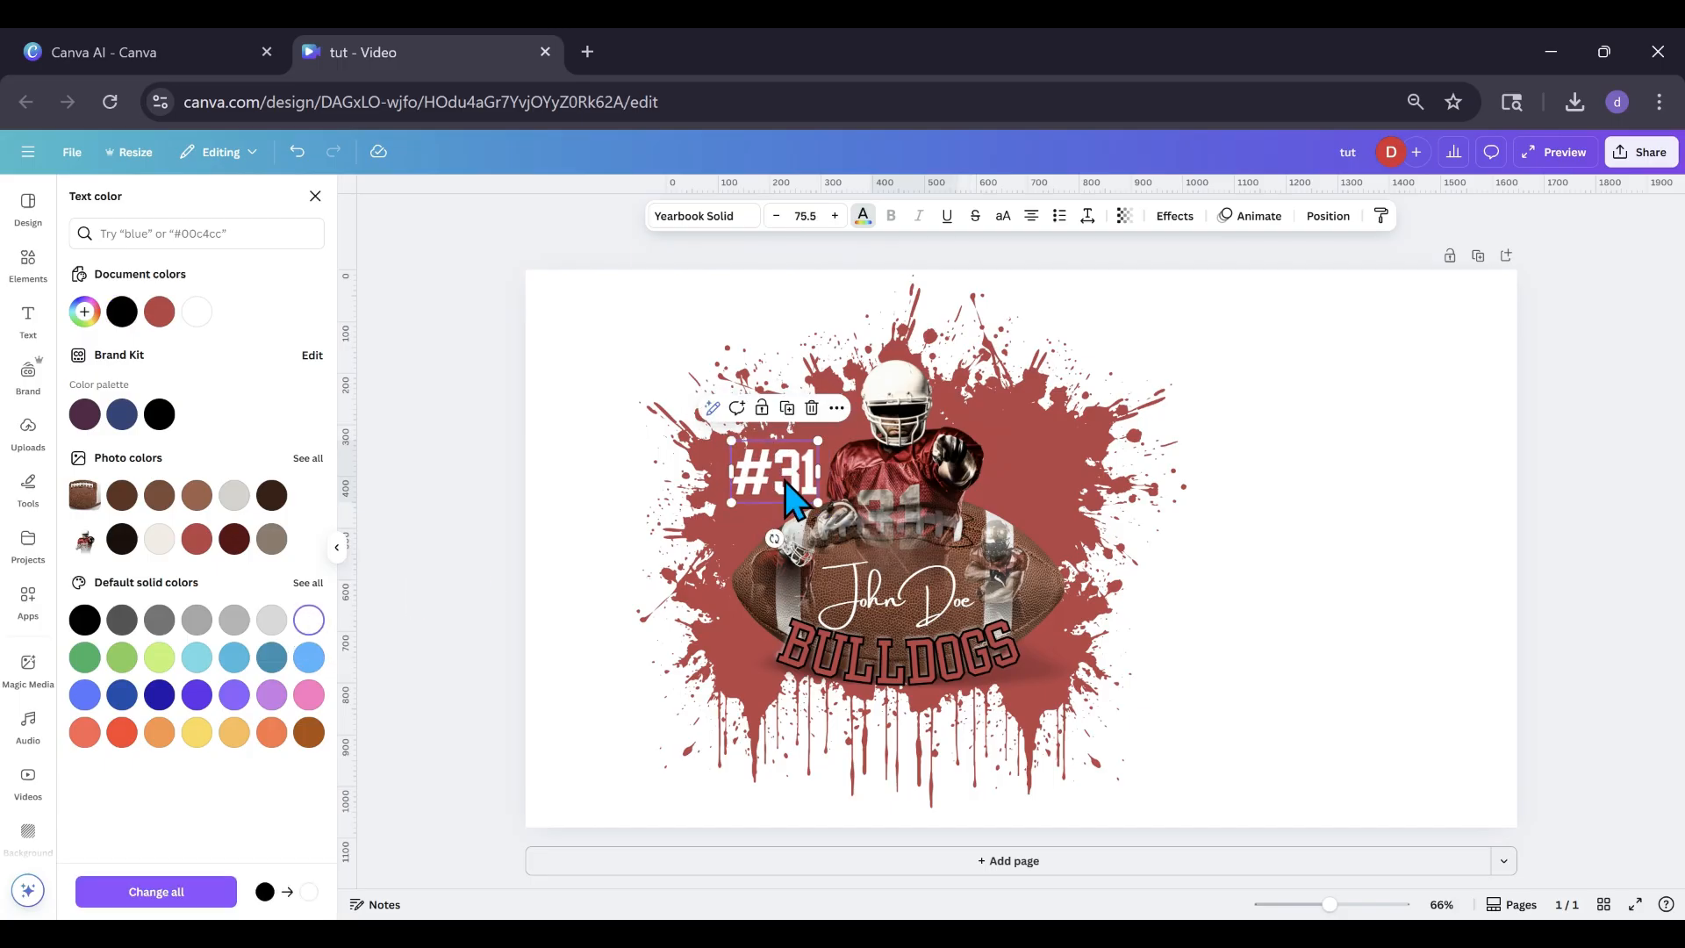
left_click(491, 525)
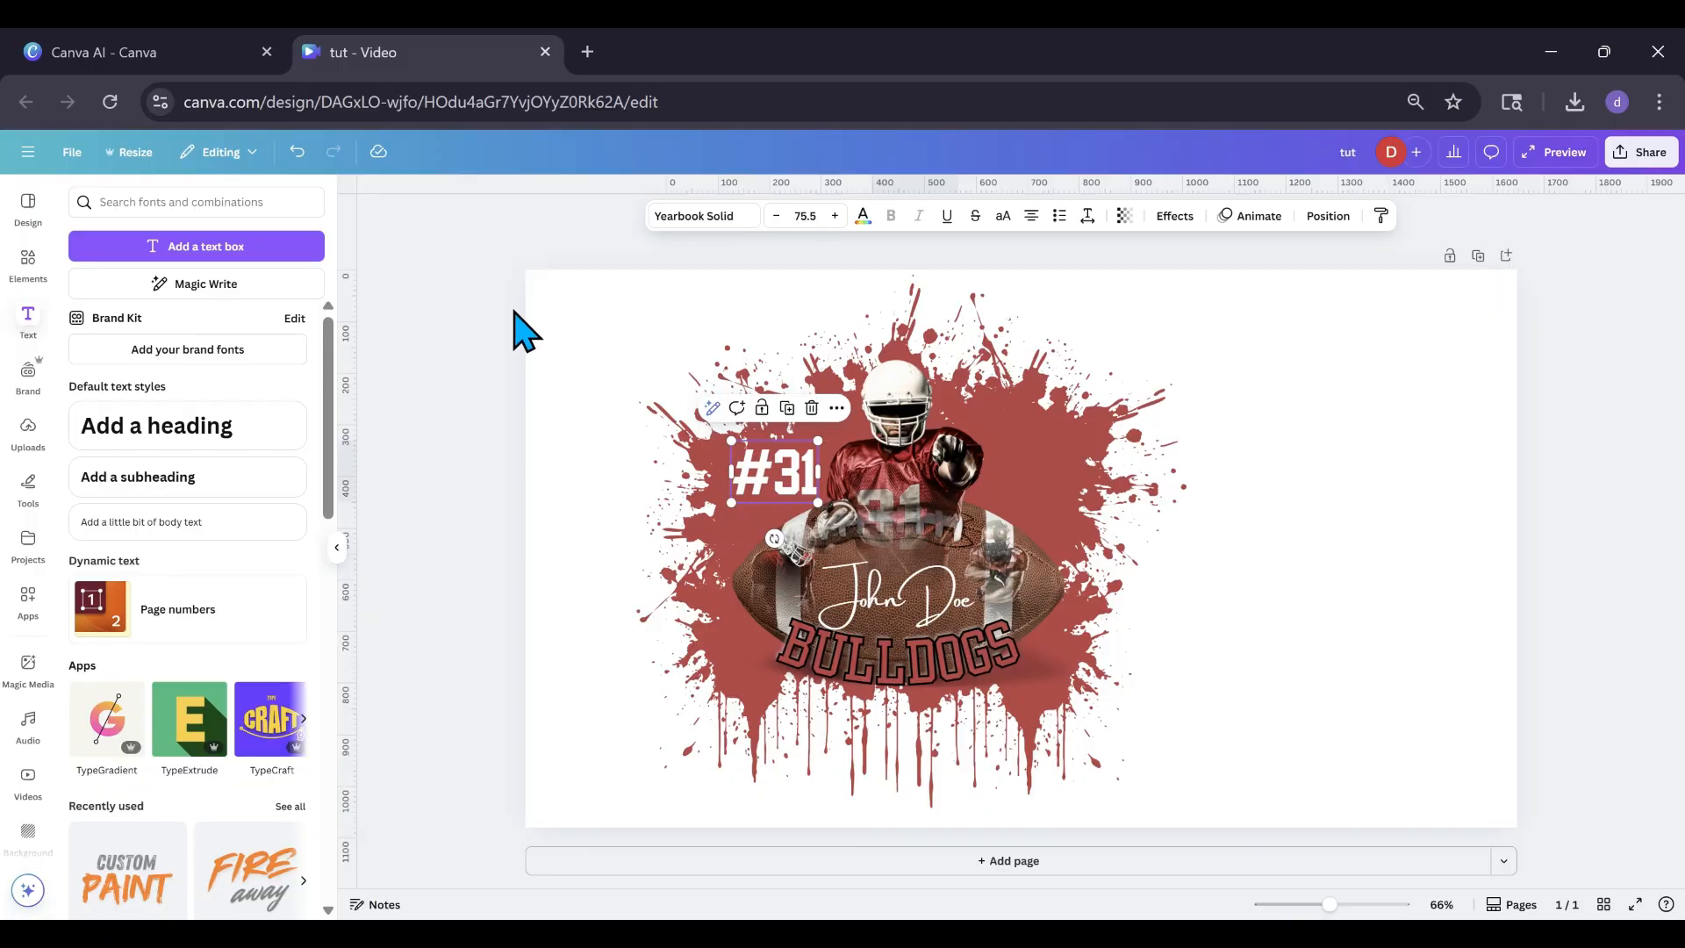
Set the page background to the lightest solid gray.
left_click_drag(527, 323, 534, 514)
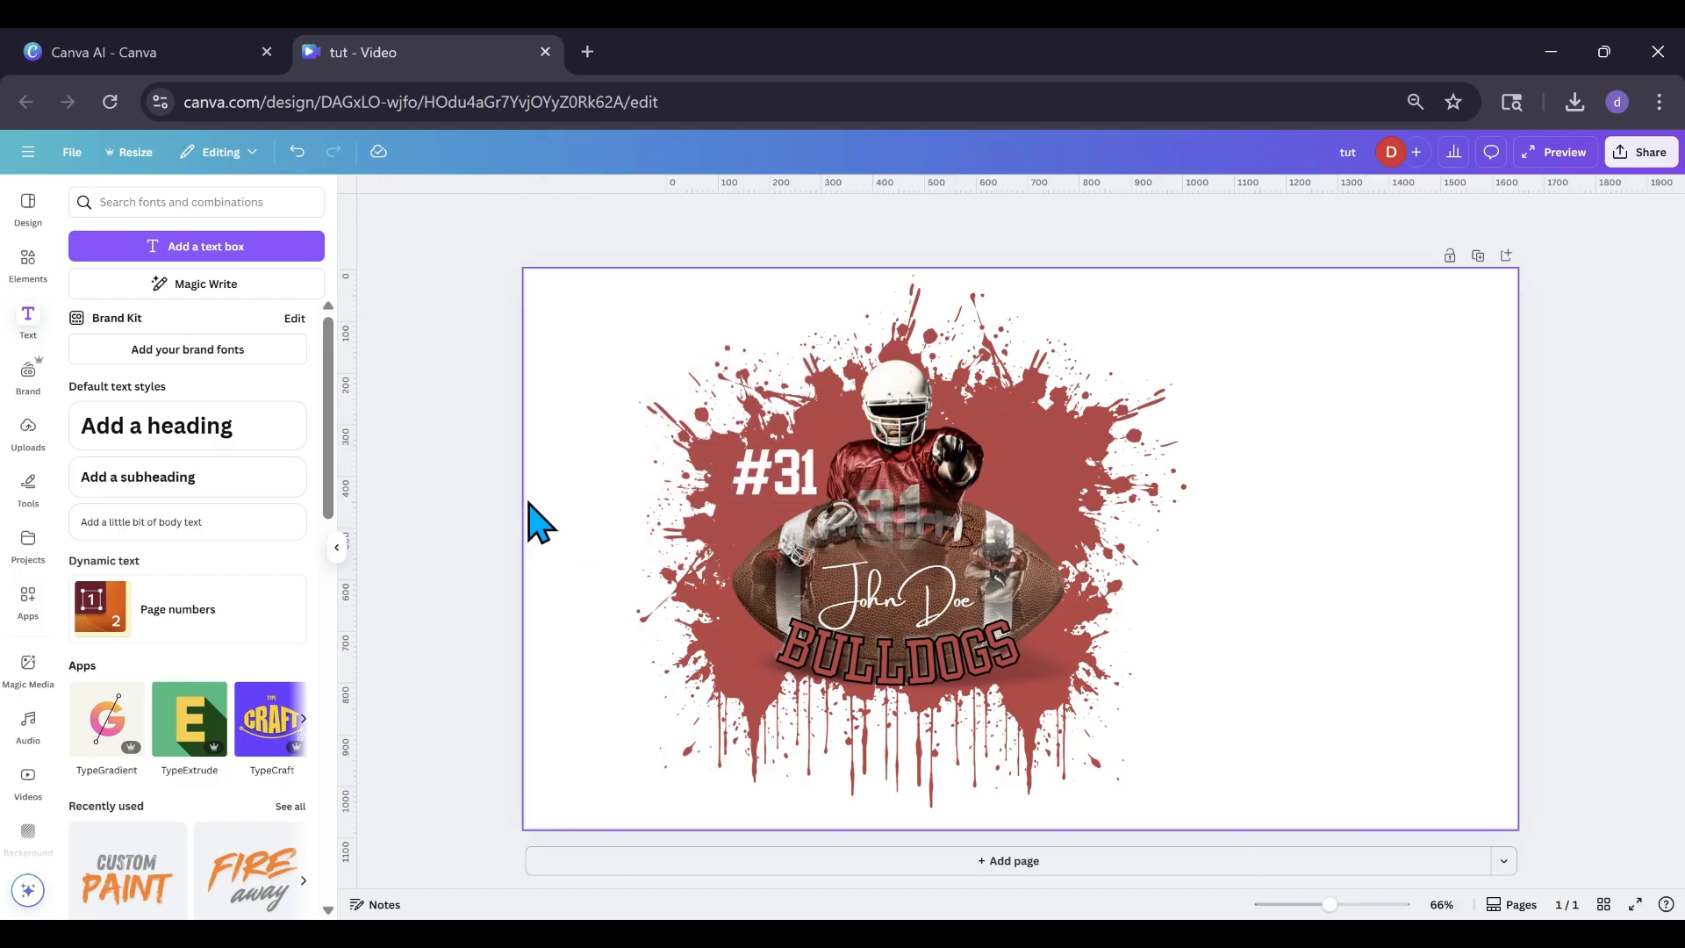
left_click(574, 397)
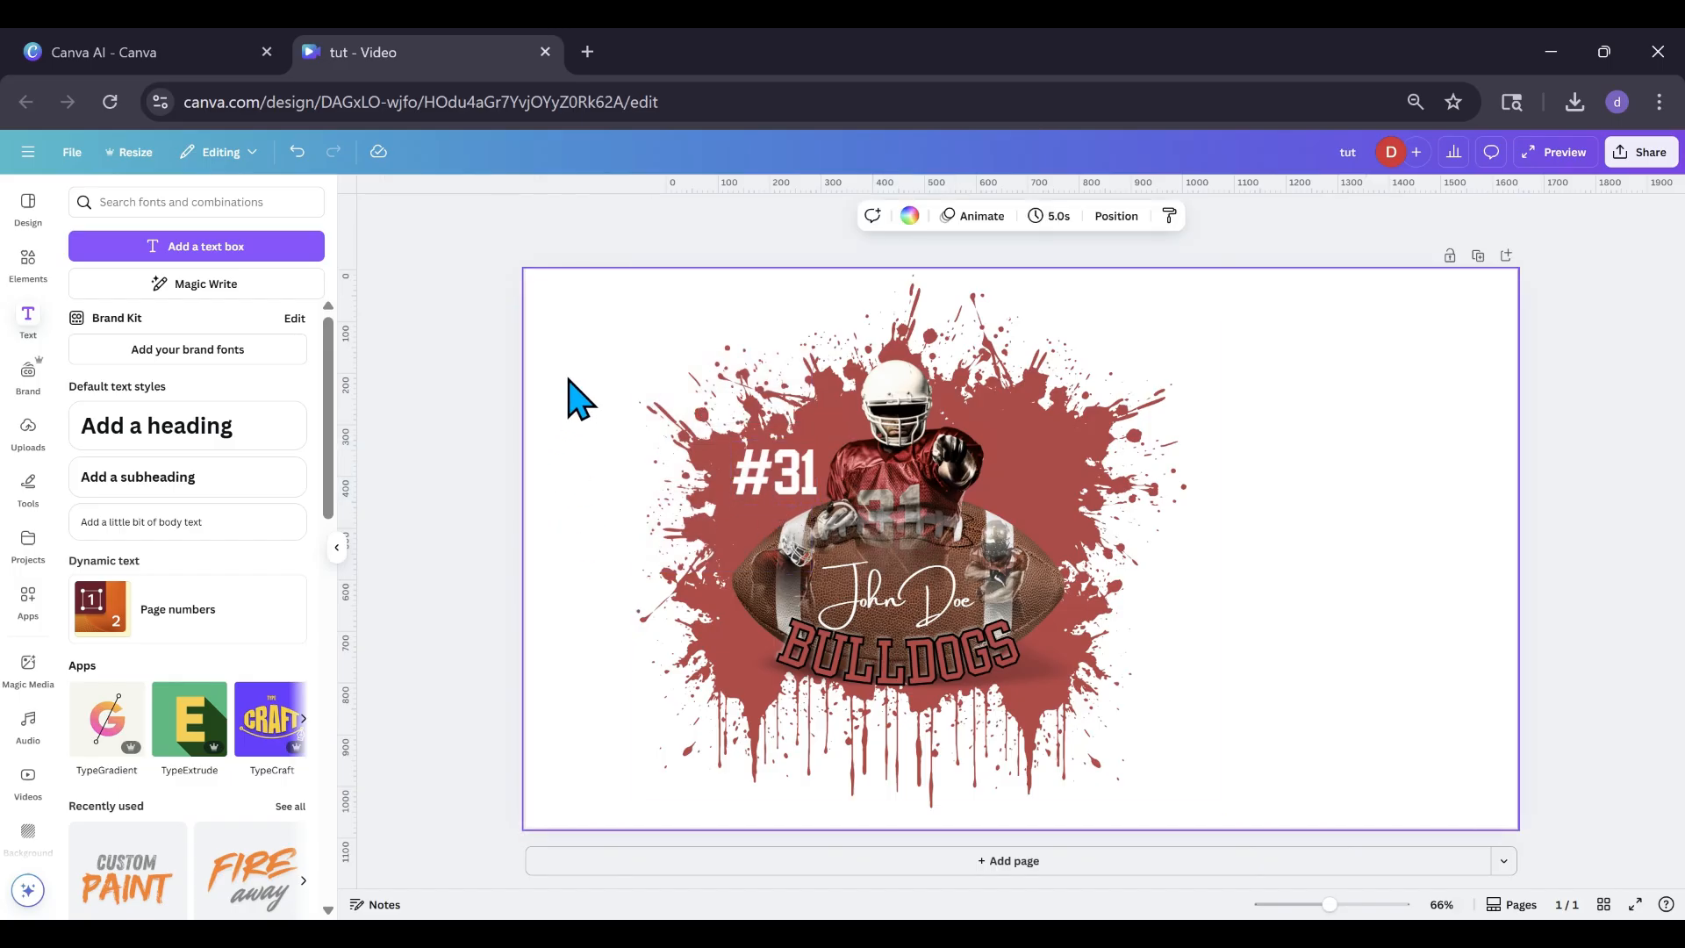
left_click(910, 218)
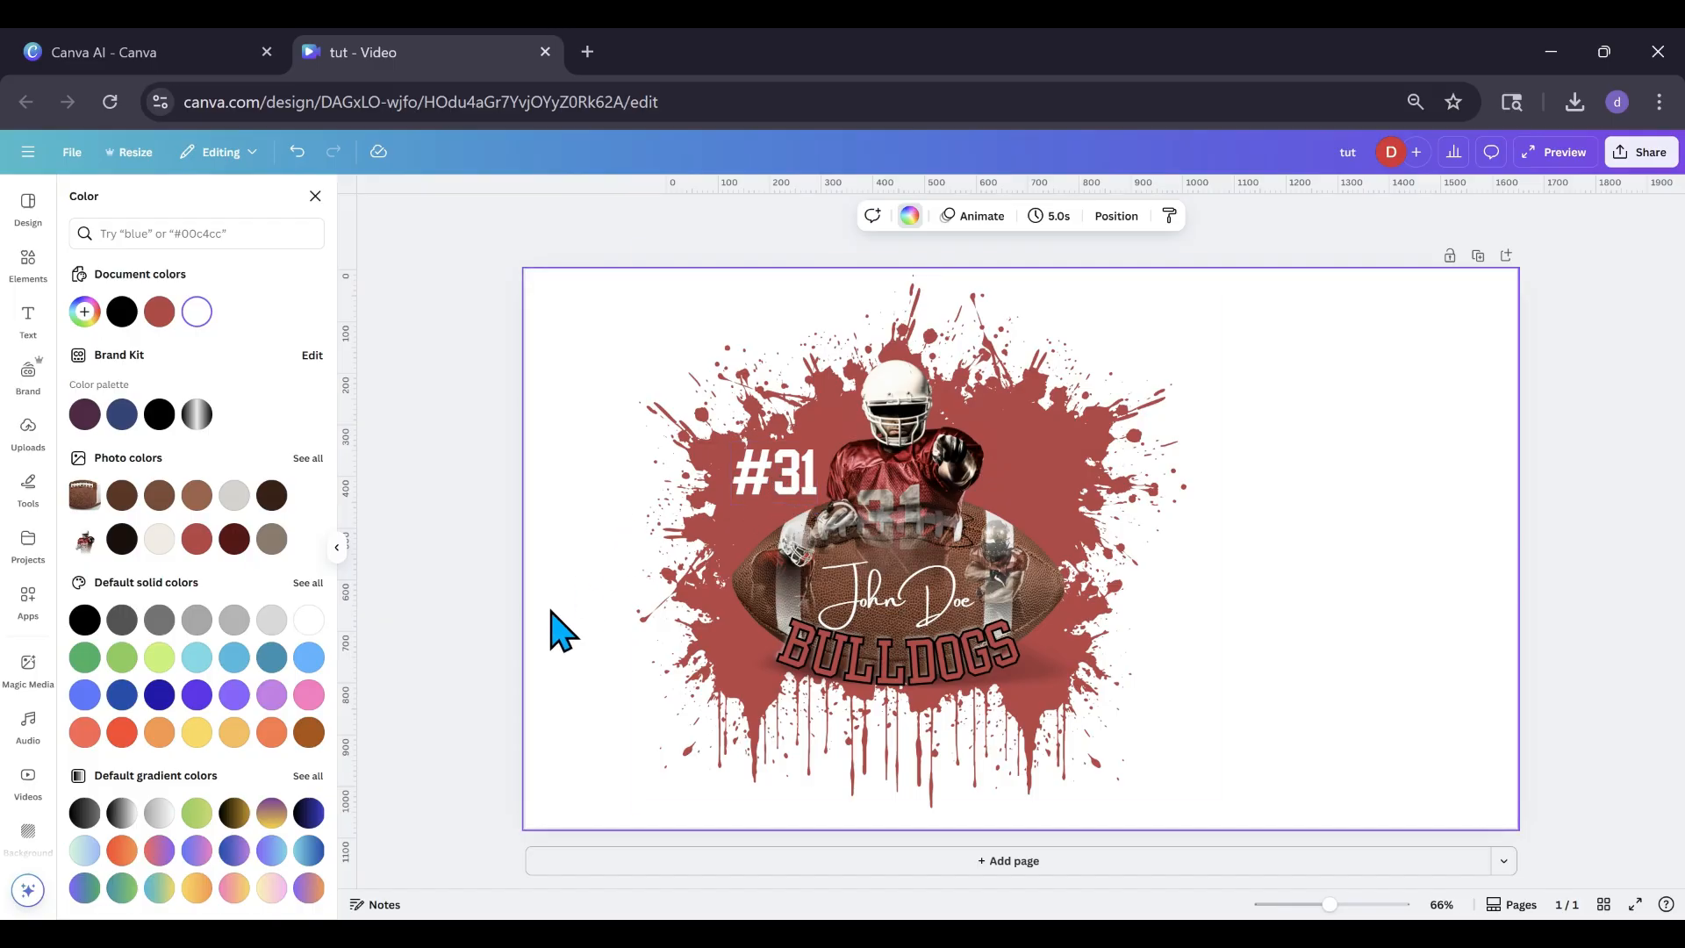
left_click(274, 629)
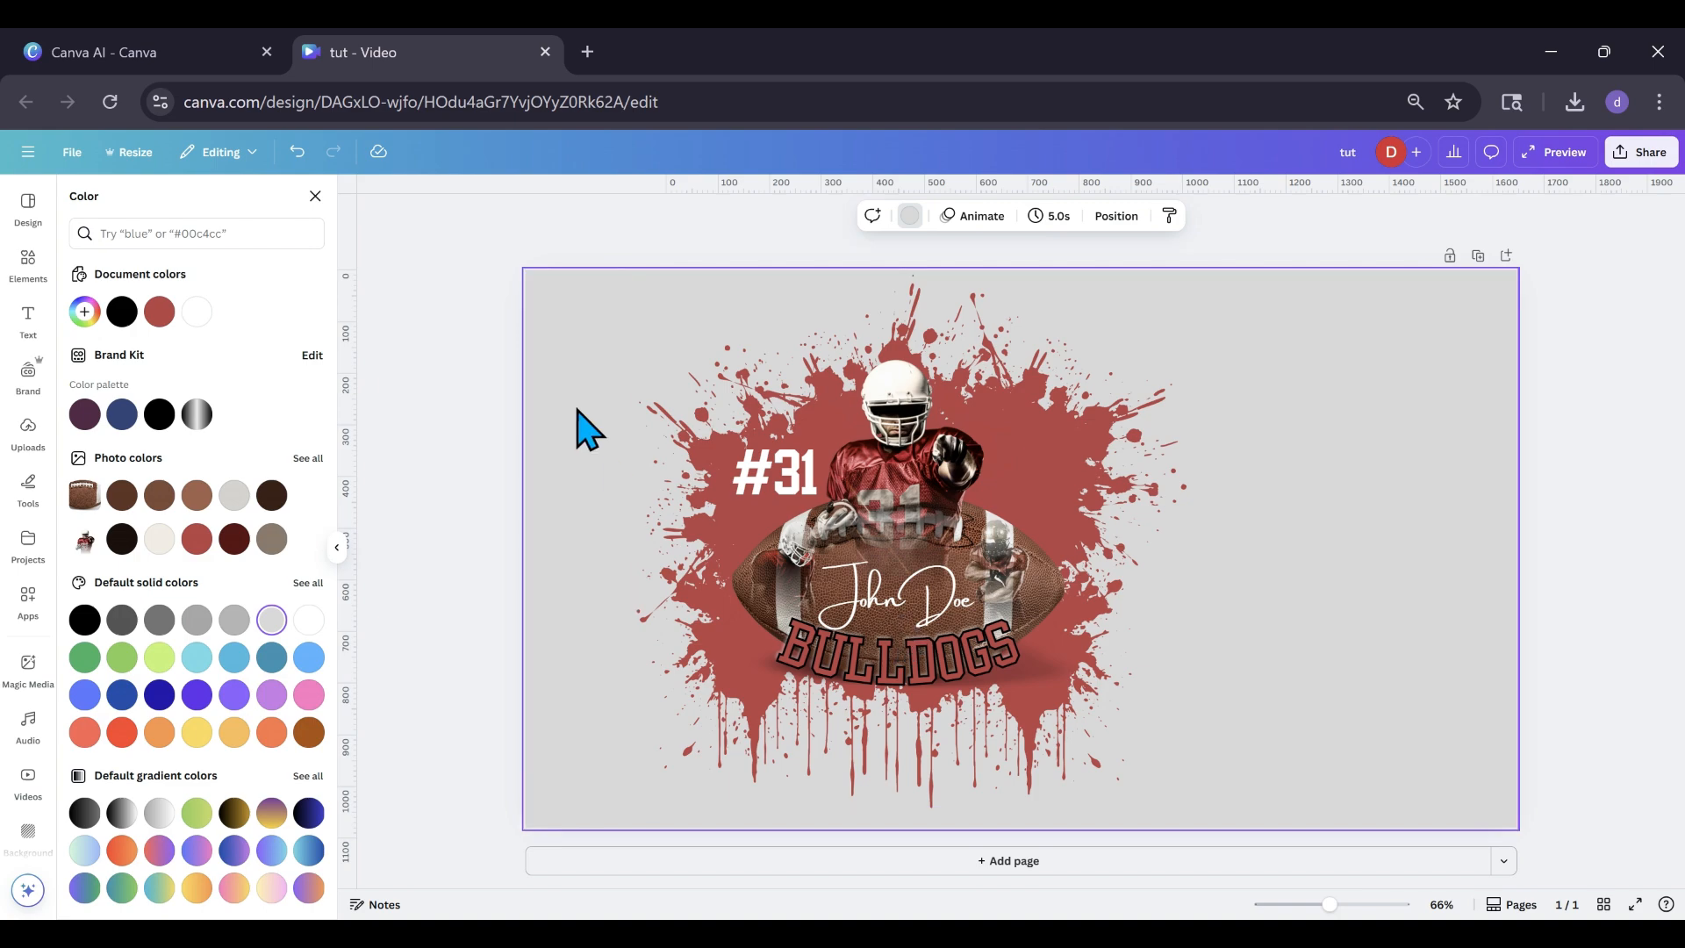
Download the design as a PNG file at size 1 (1,920 × 1,080 px).
left_click(74, 154)
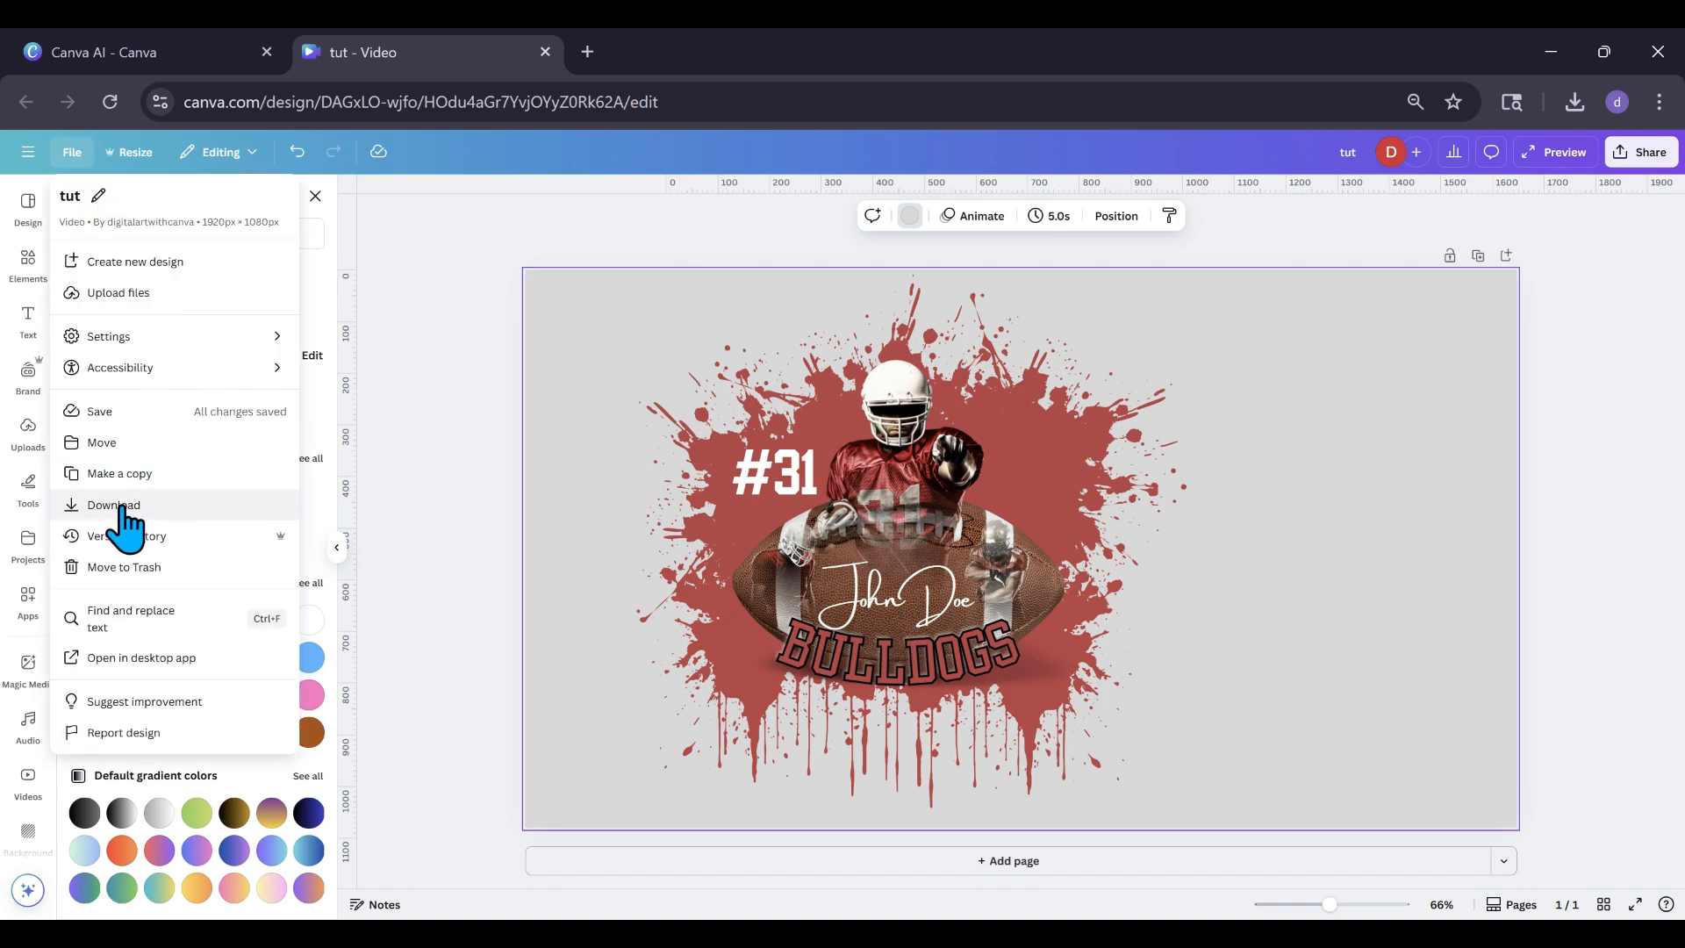
left_click(114, 505)
left_click(1659, 274)
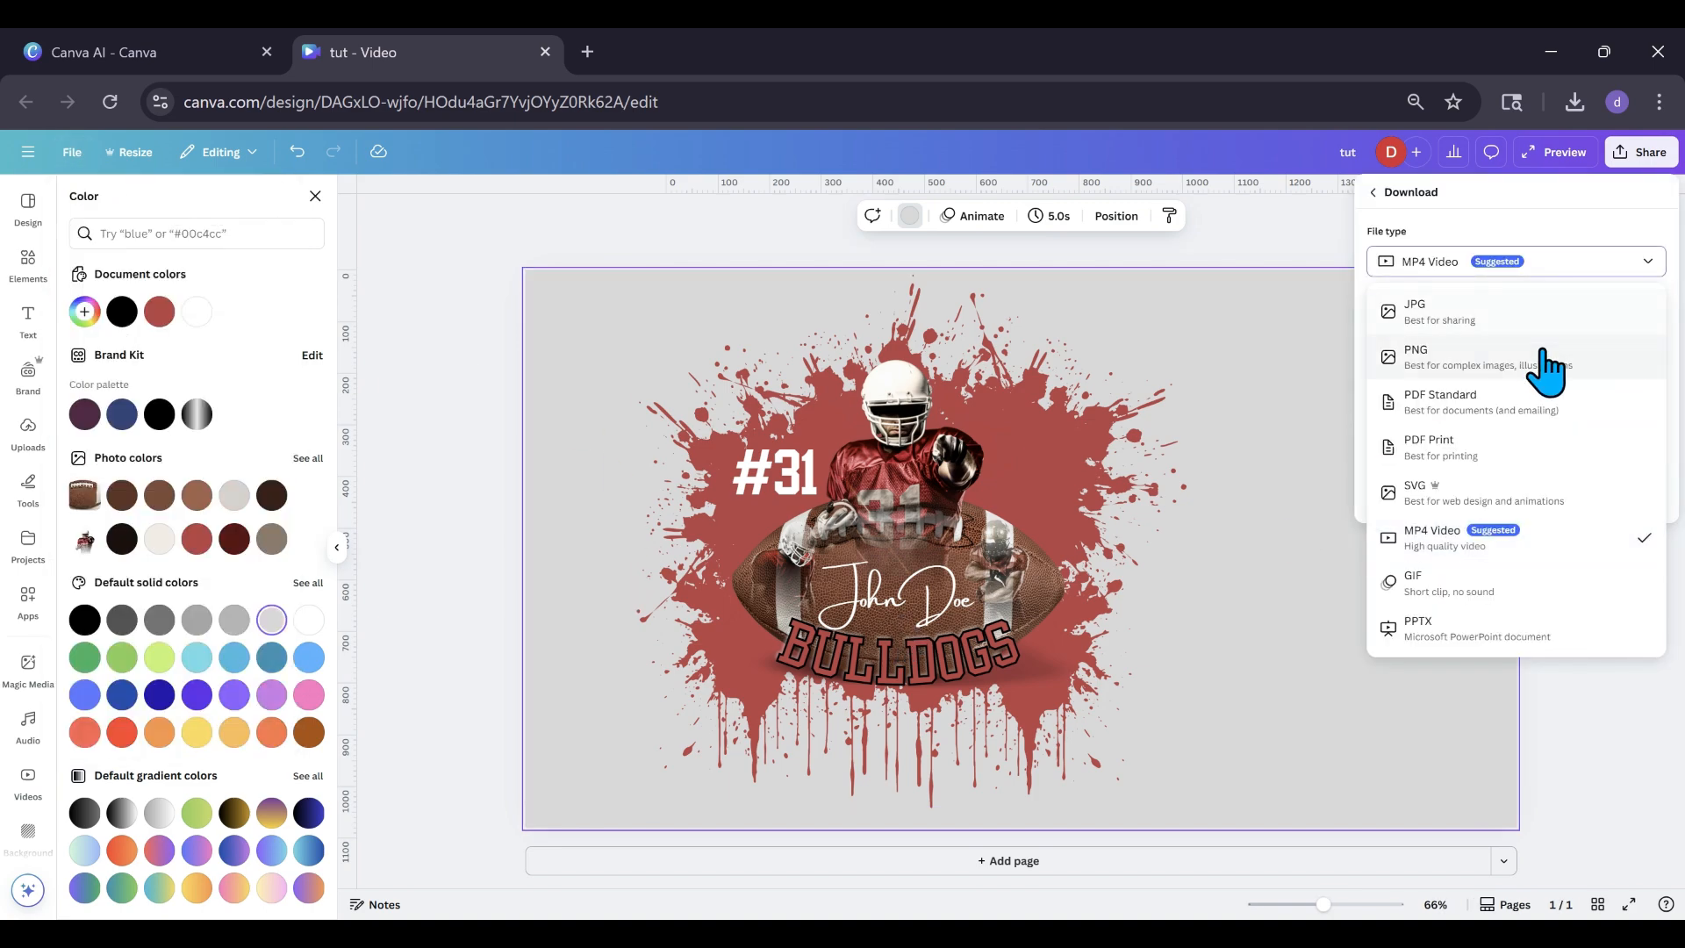
left_click(1542, 364)
left_click(1643, 514)
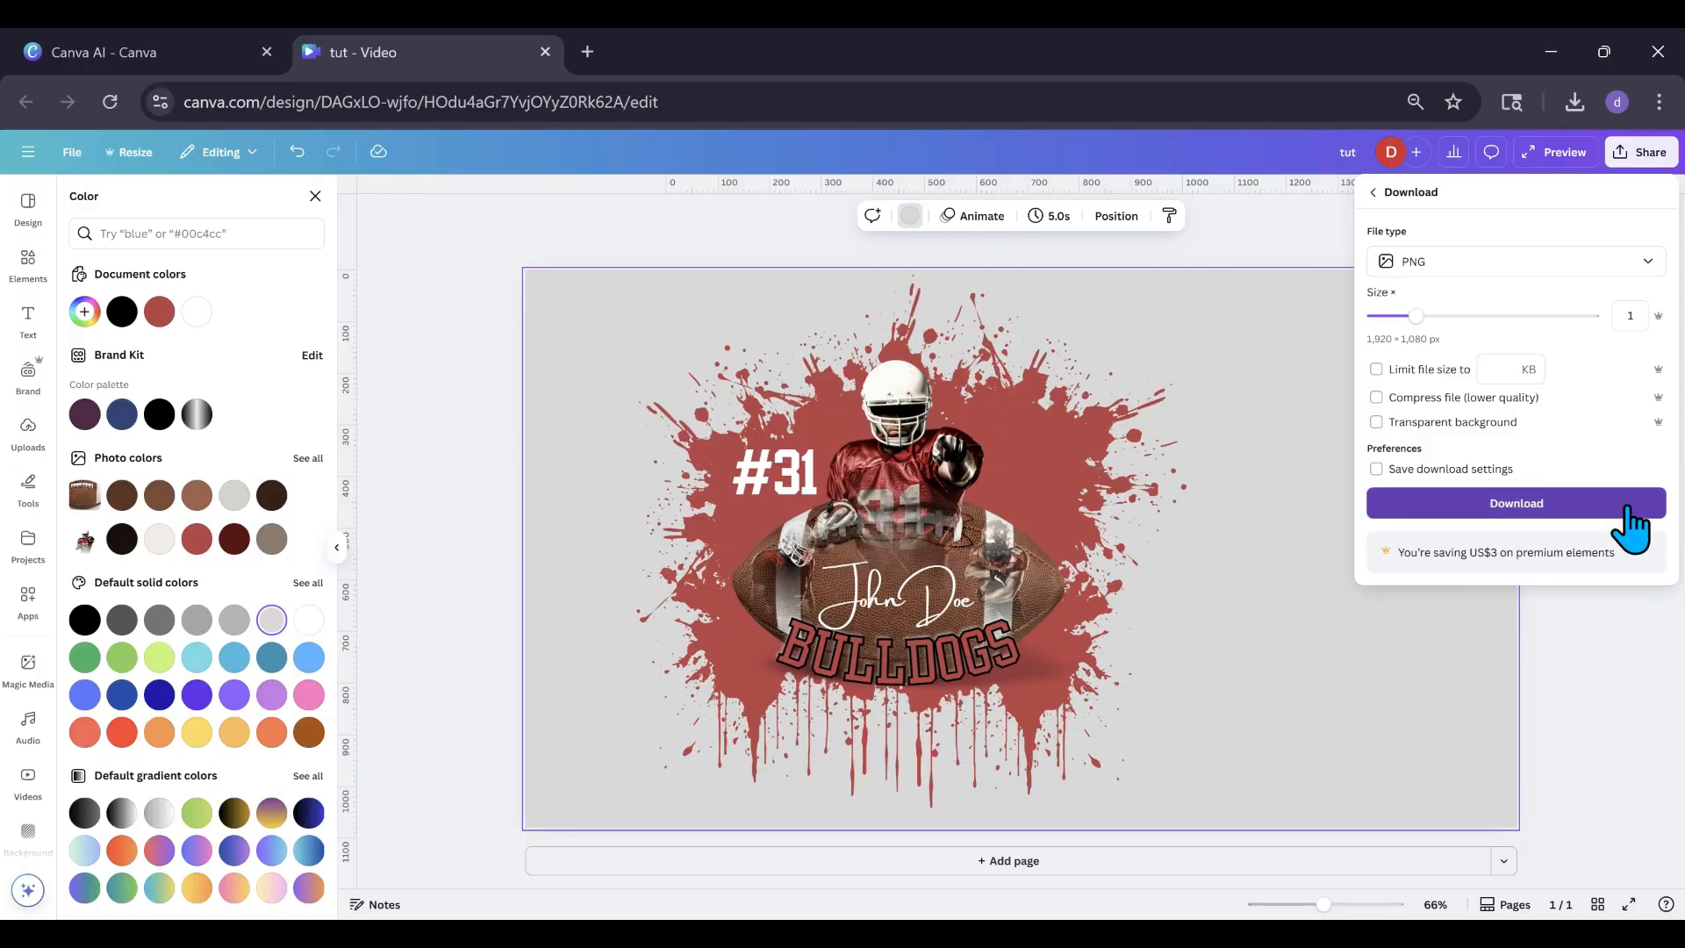
Add a second page and set its background to white.
left_click(913, 860)
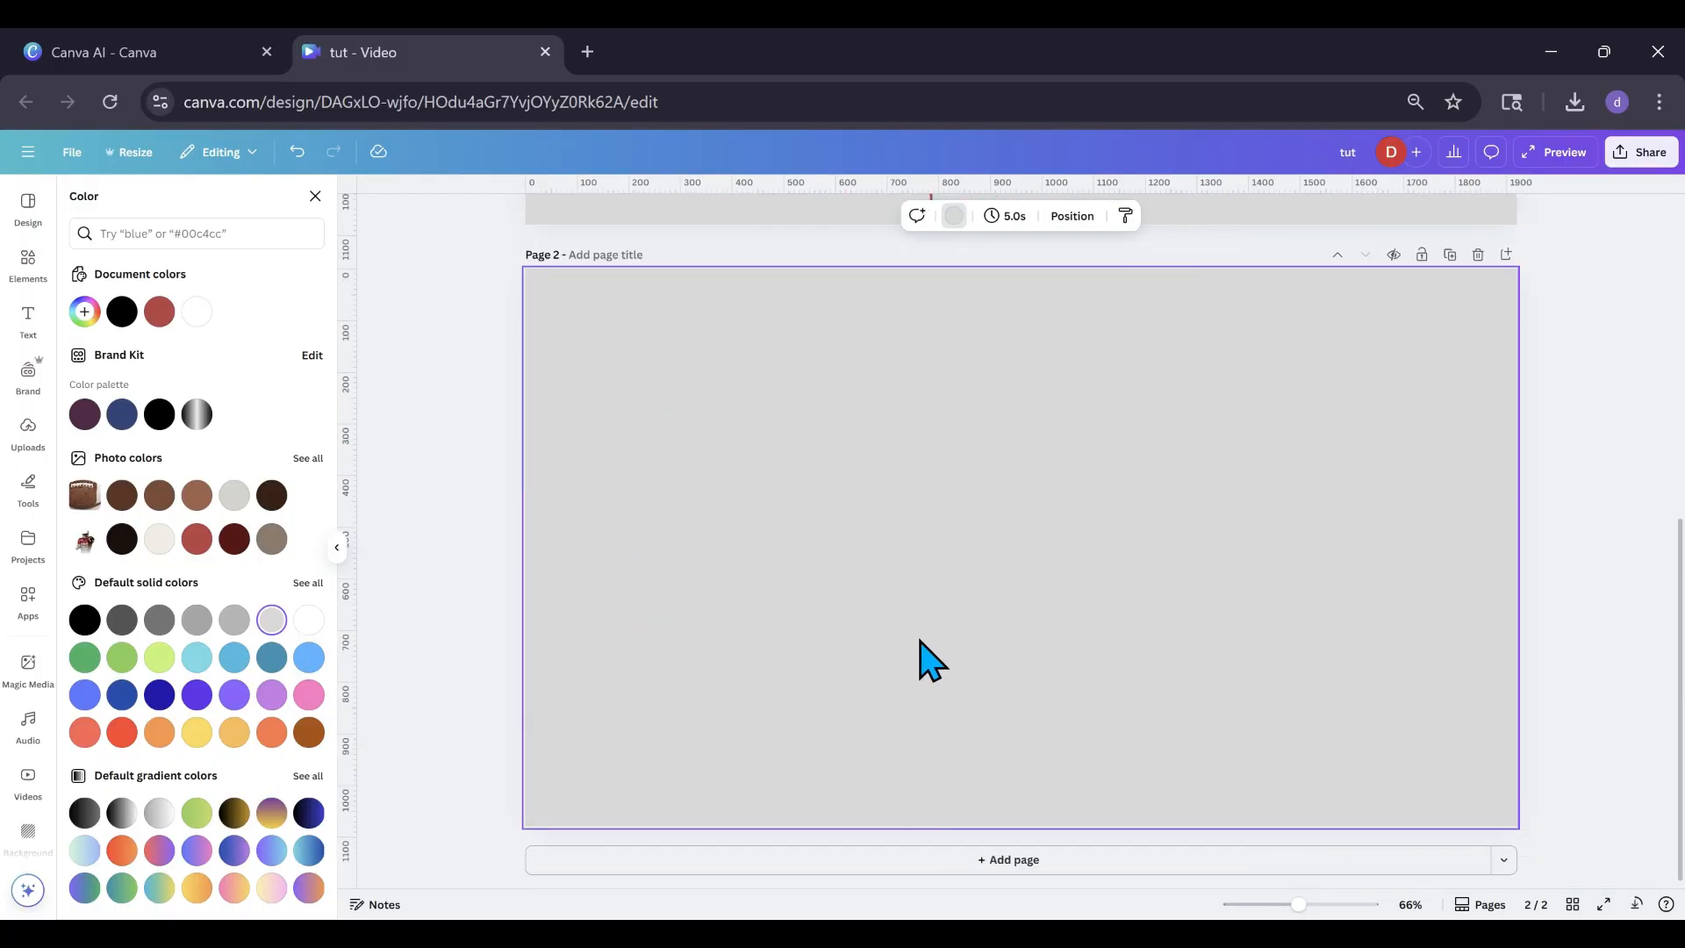
left_click(949, 216)
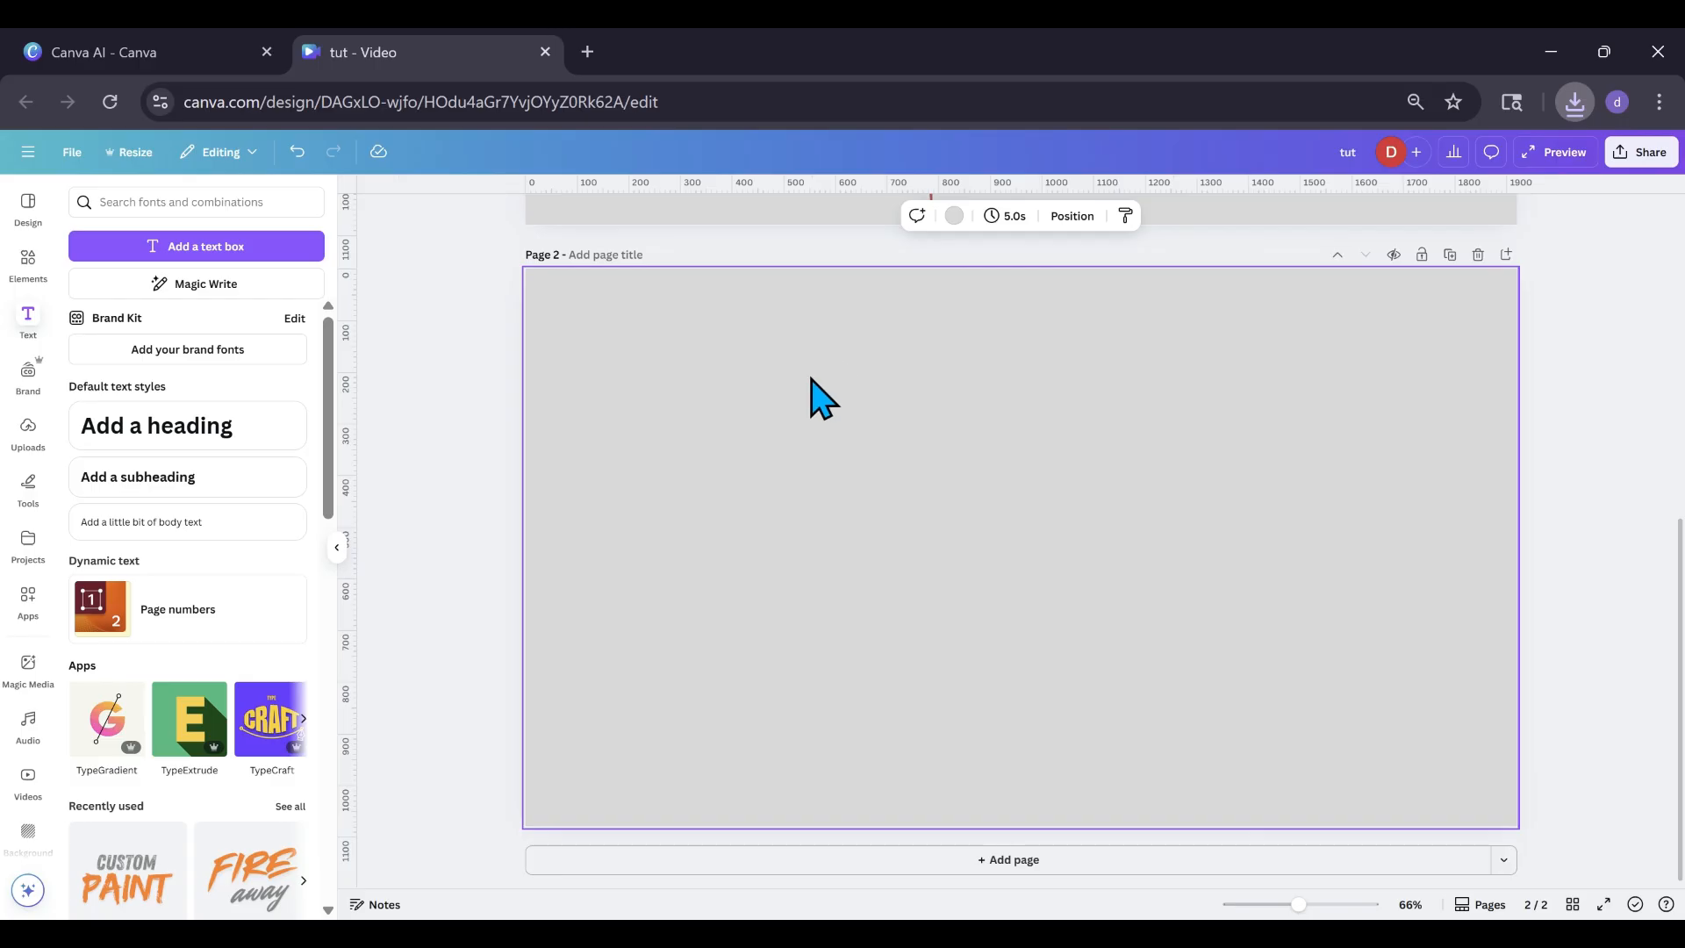
left_click(954, 216)
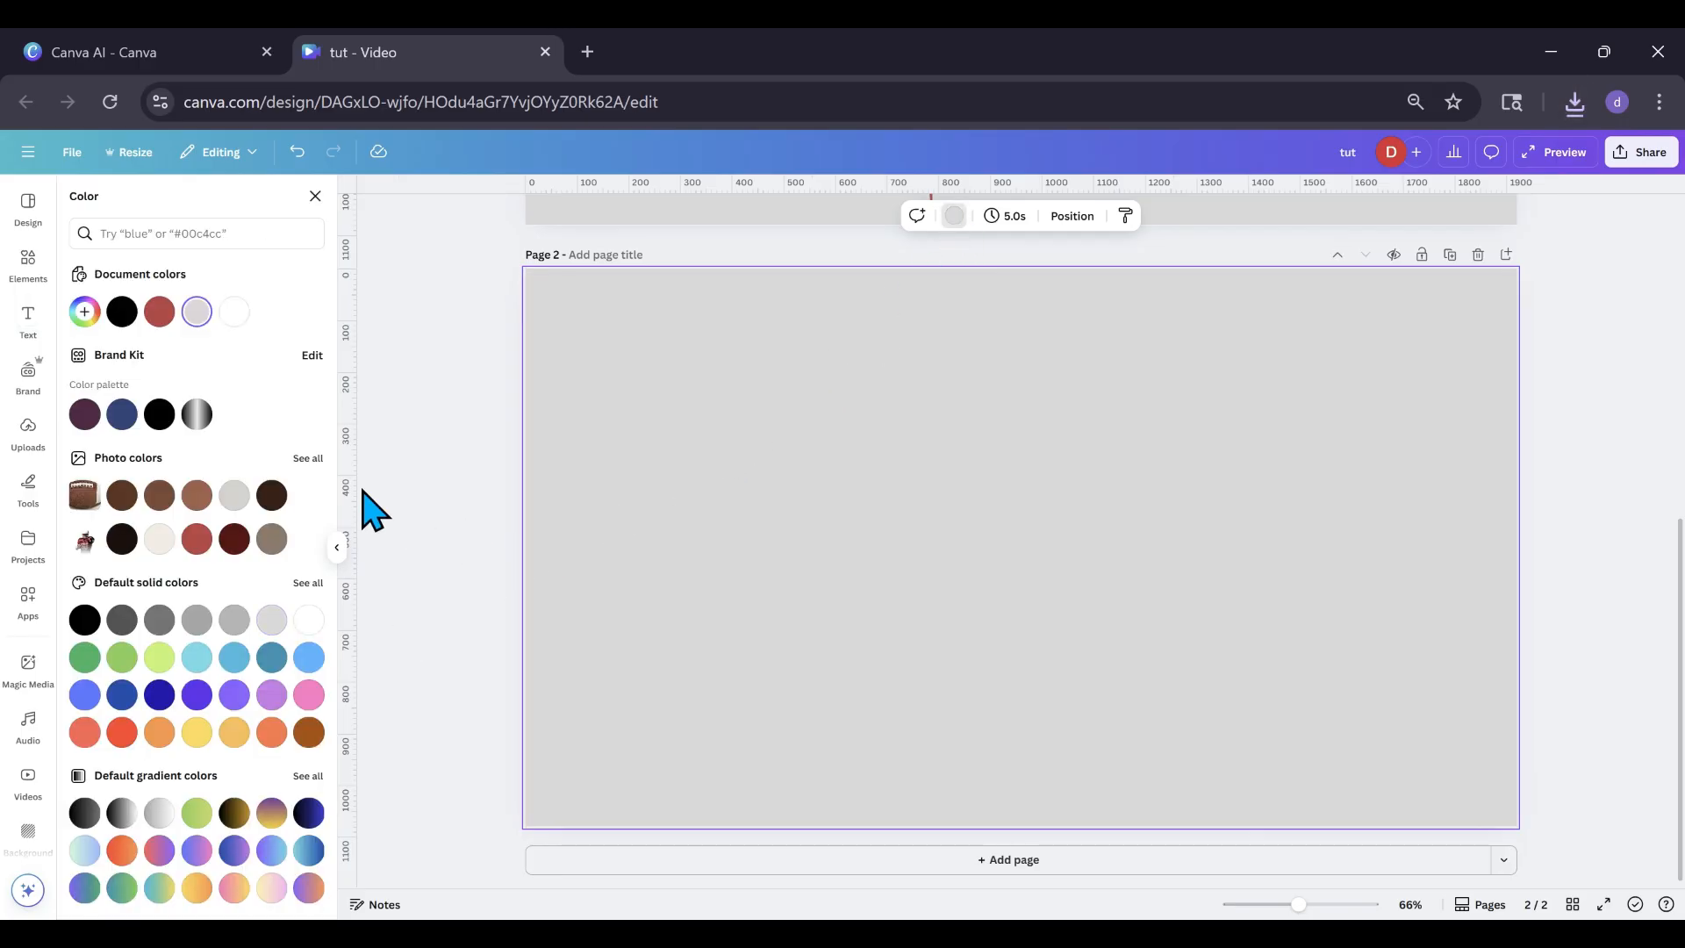
left_click(234, 312)
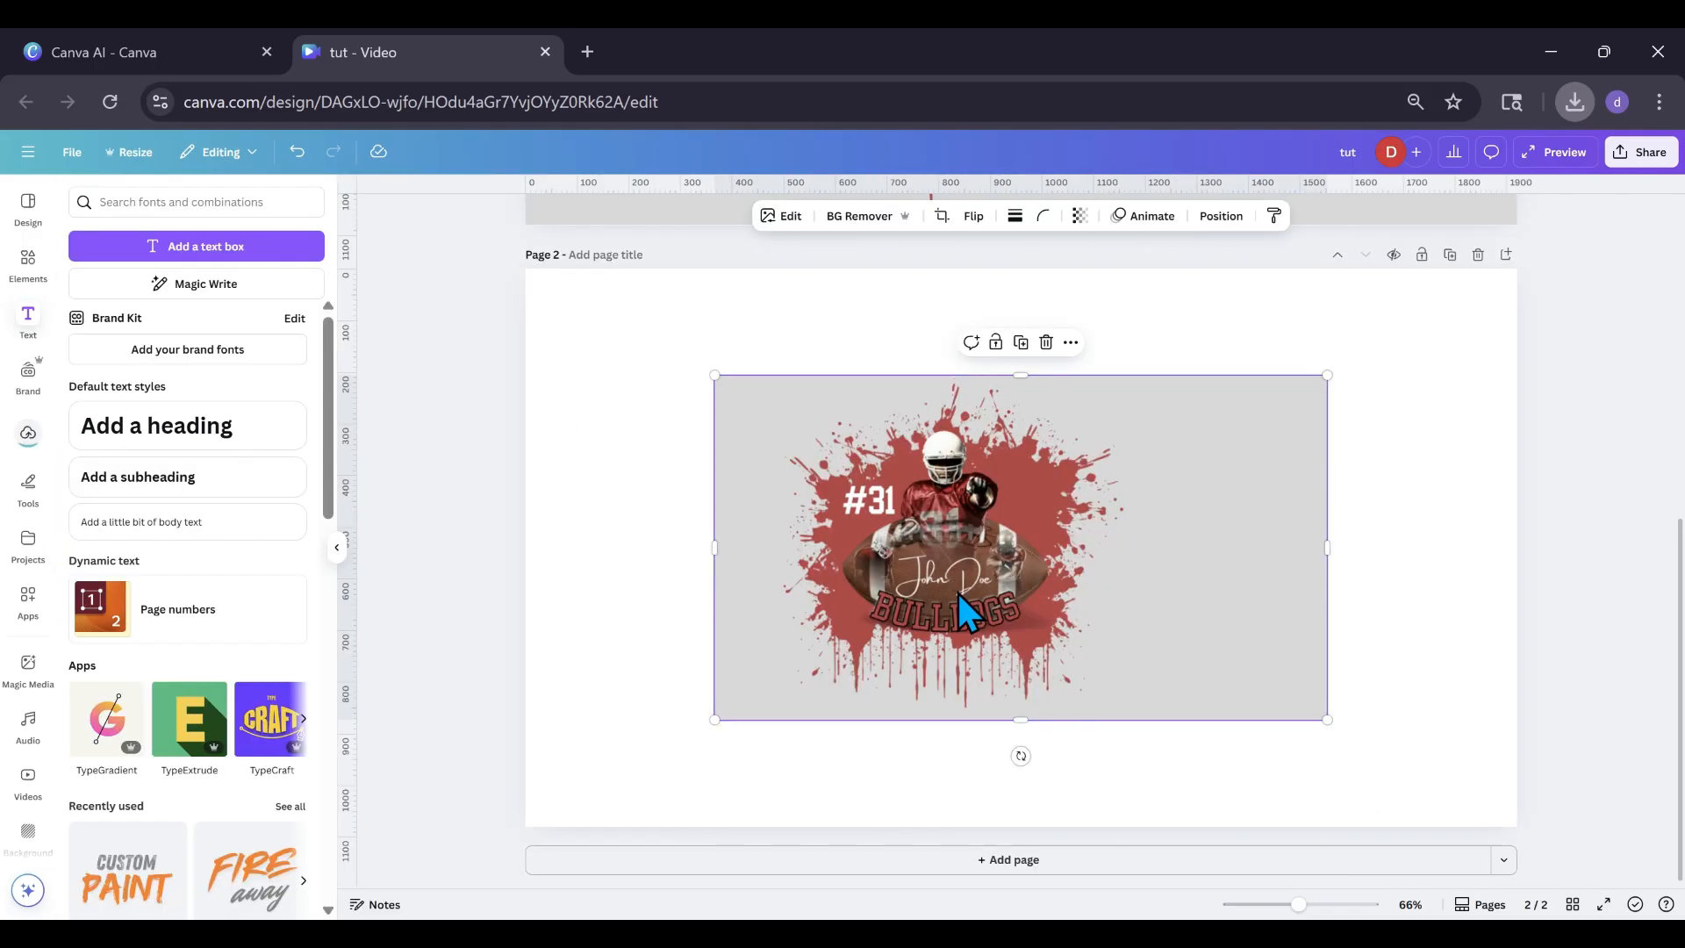
Crop the empty gray area off the right side of the exported artwork image on page 2 and remove its background.
left_click_drag(953, 592, 882, 587)
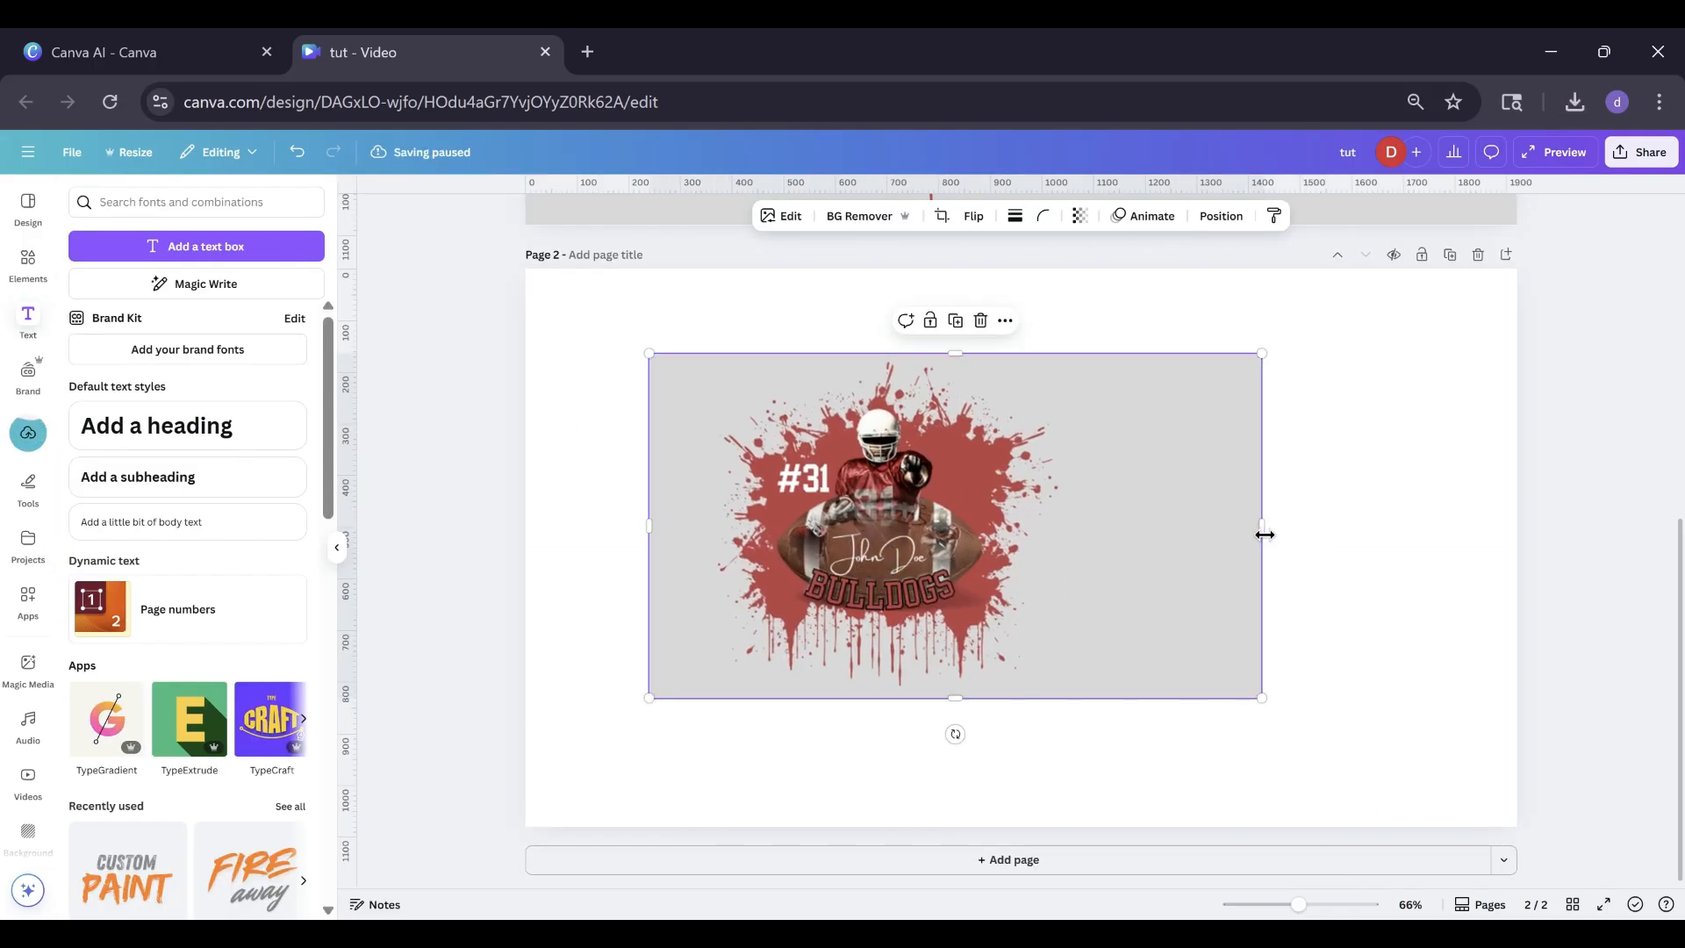
left_click_drag(1264, 533, 1104, 533)
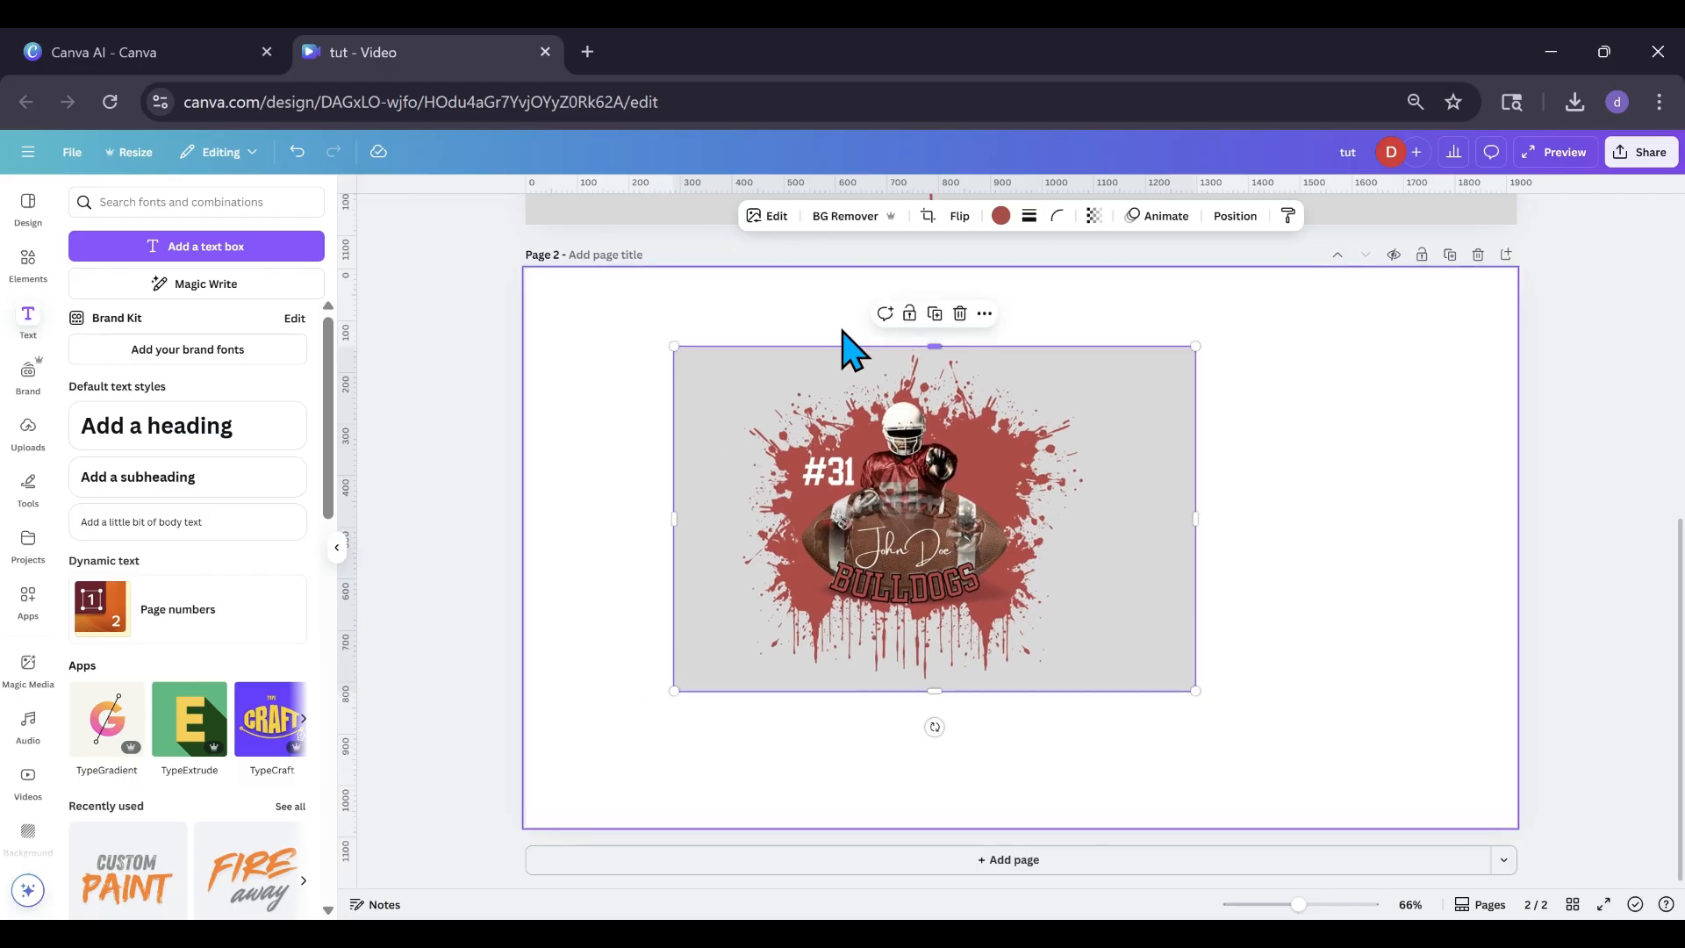
left_click(829, 216)
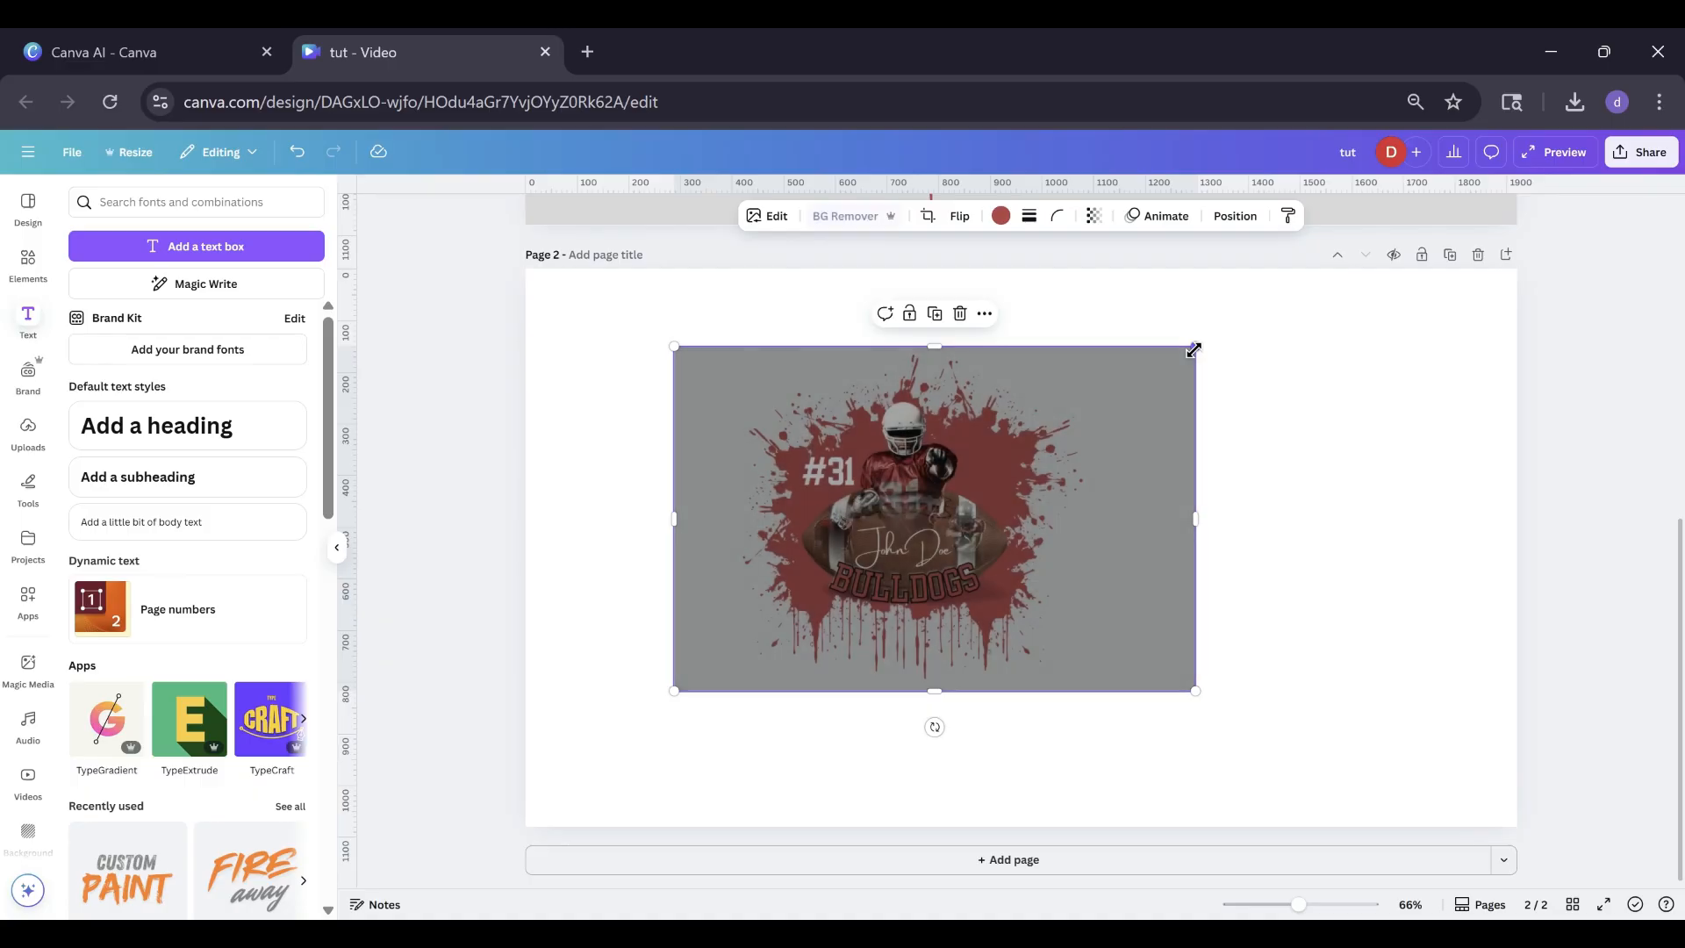
Scale the football artwork image up slightly and move it toward the middle of page 2.
left_click_drag(1193, 349, 1261, 302)
left_click_drag(1112, 444, 1105, 500)
left_click_drag(940, 480, 952, 490)
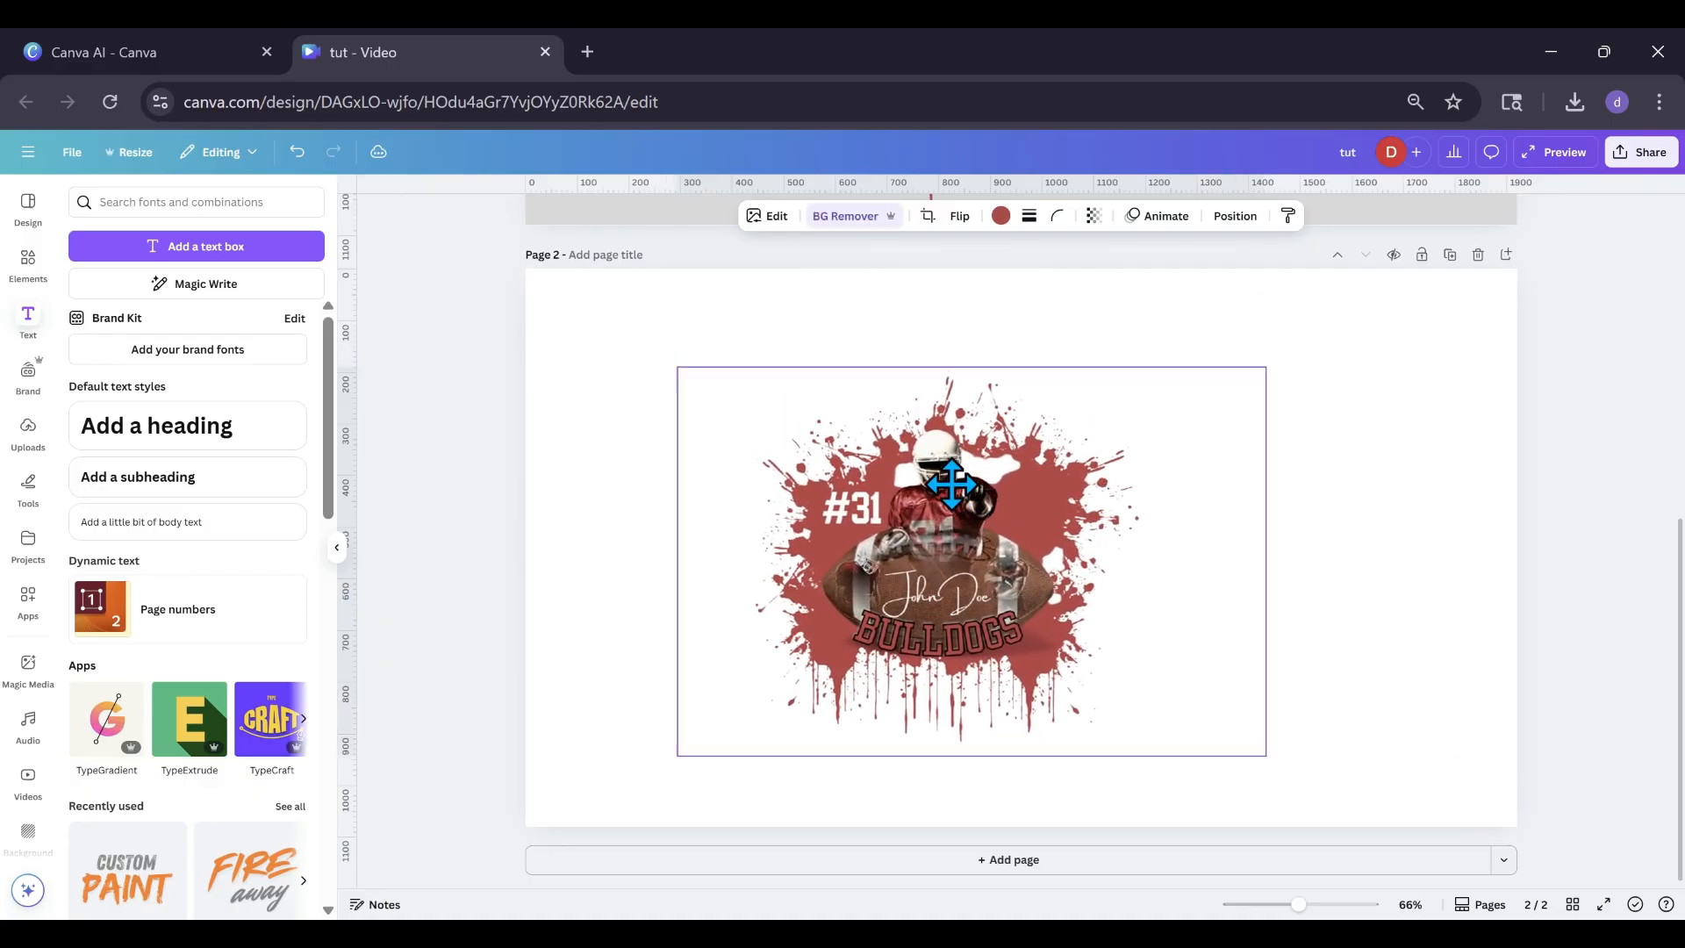
Restore the erased red splatter areas around the helmet and beside the football with the background remover's Restore brush.
left_click(845, 217)
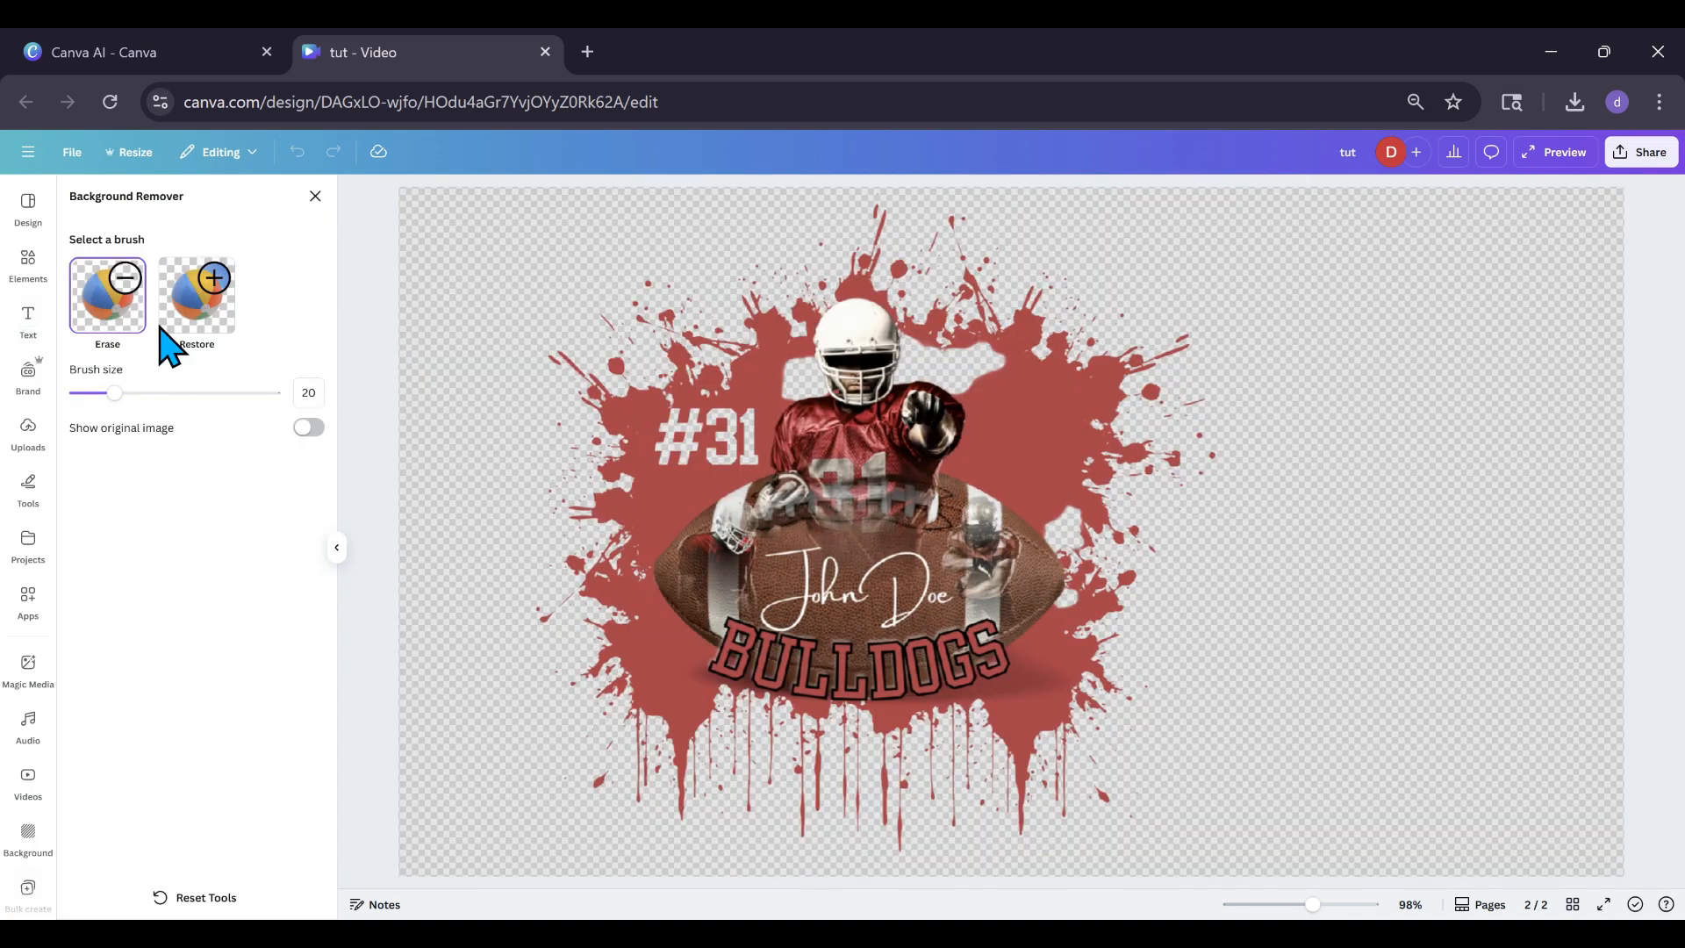
left_click(162, 325)
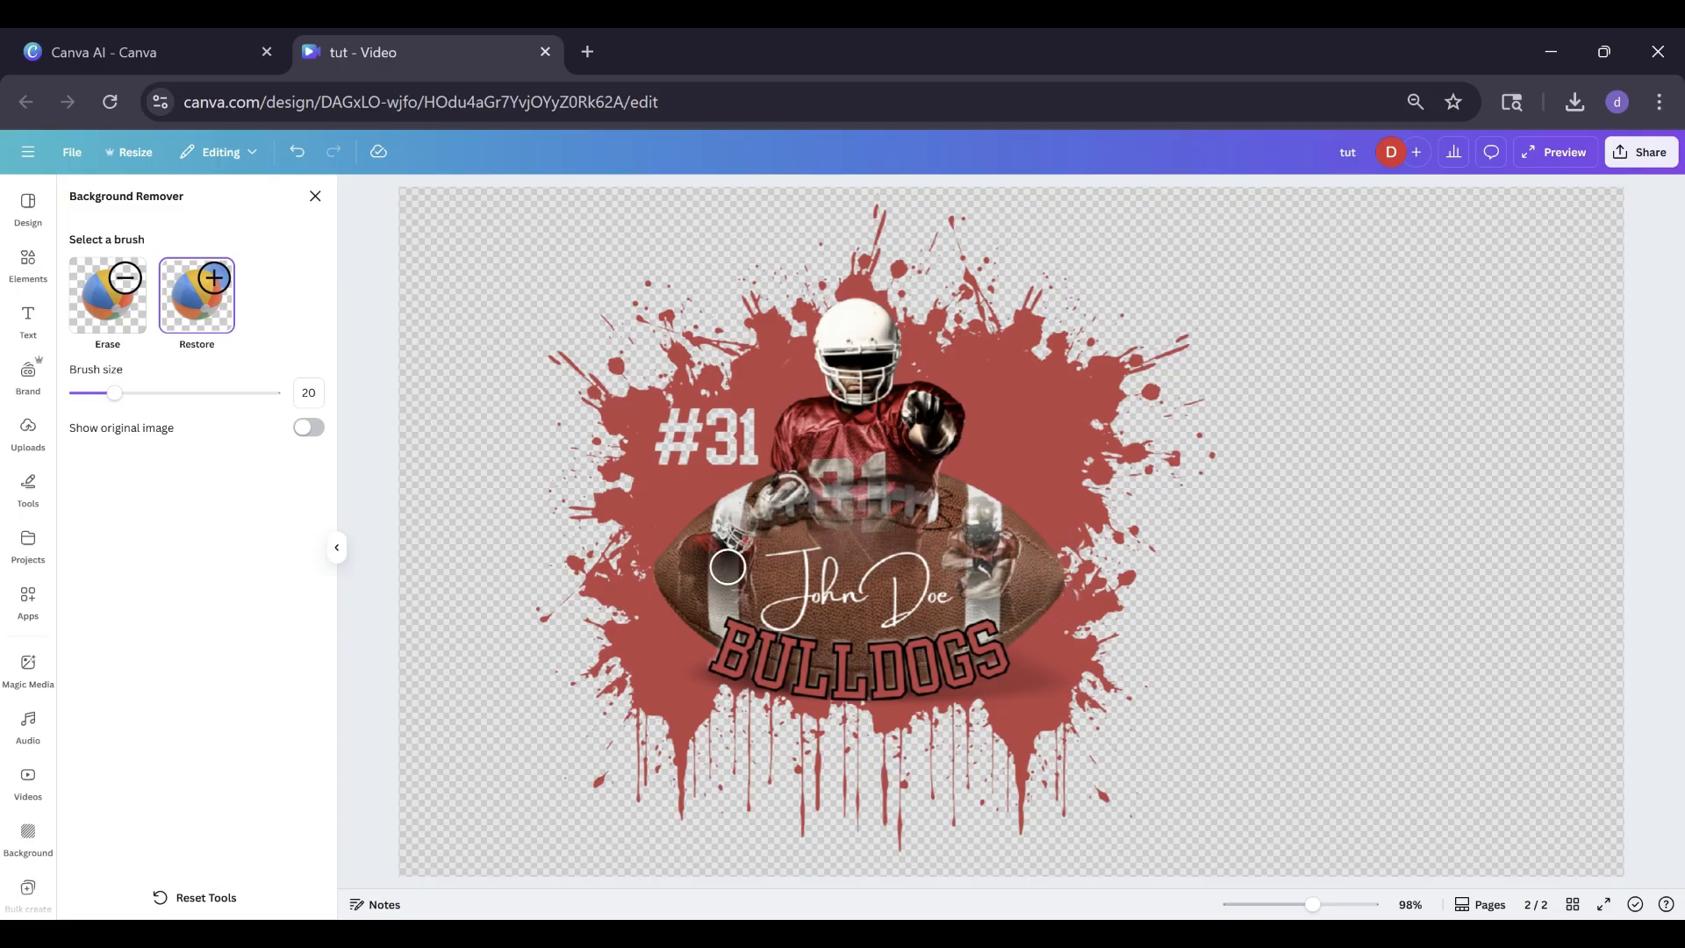
left_click(315, 195)
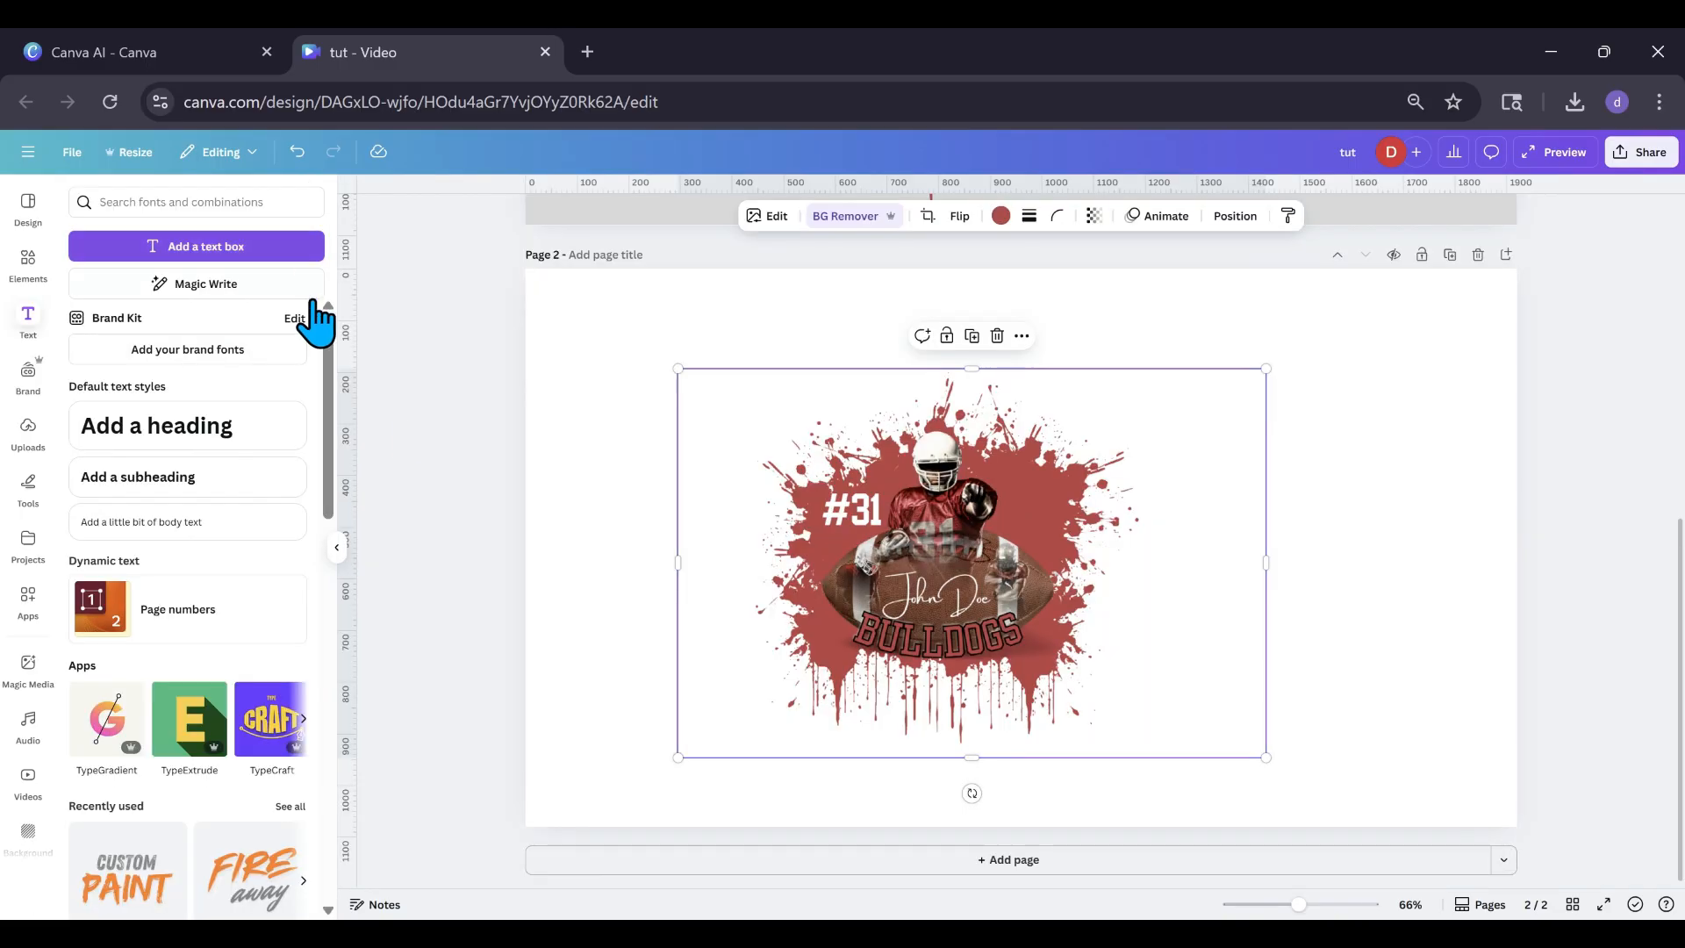
Add a Drop shadow to the football artwork image with its distance set to 16.
left_click(765, 215)
left_click(105, 707)
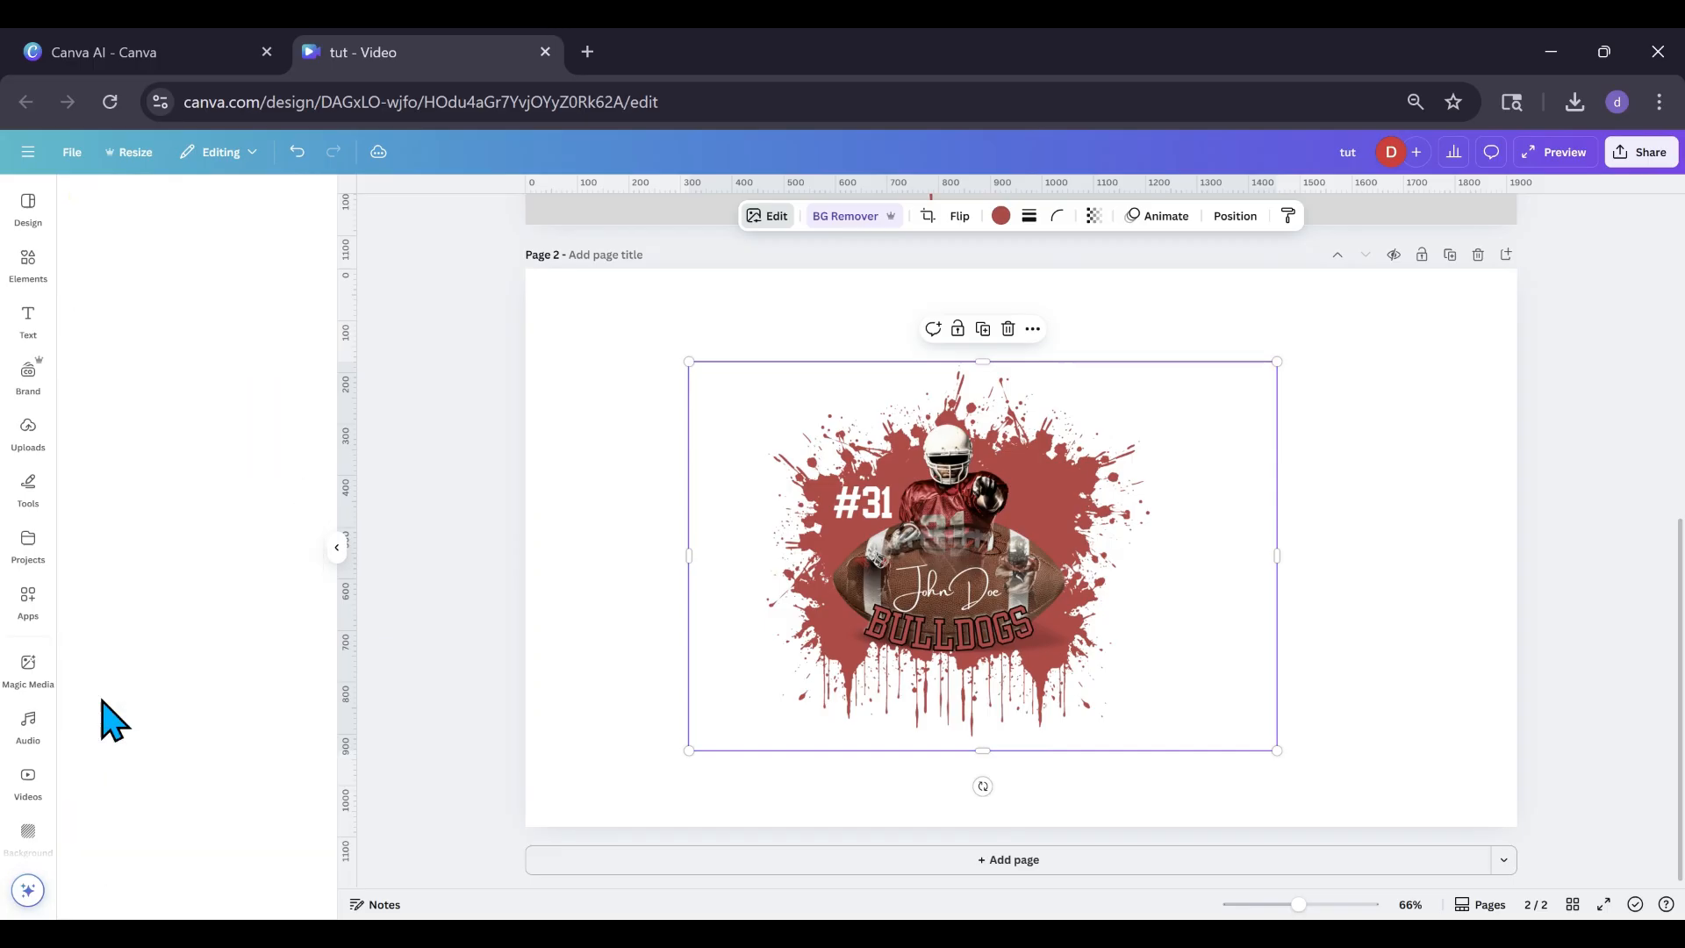
left_click(189, 388)
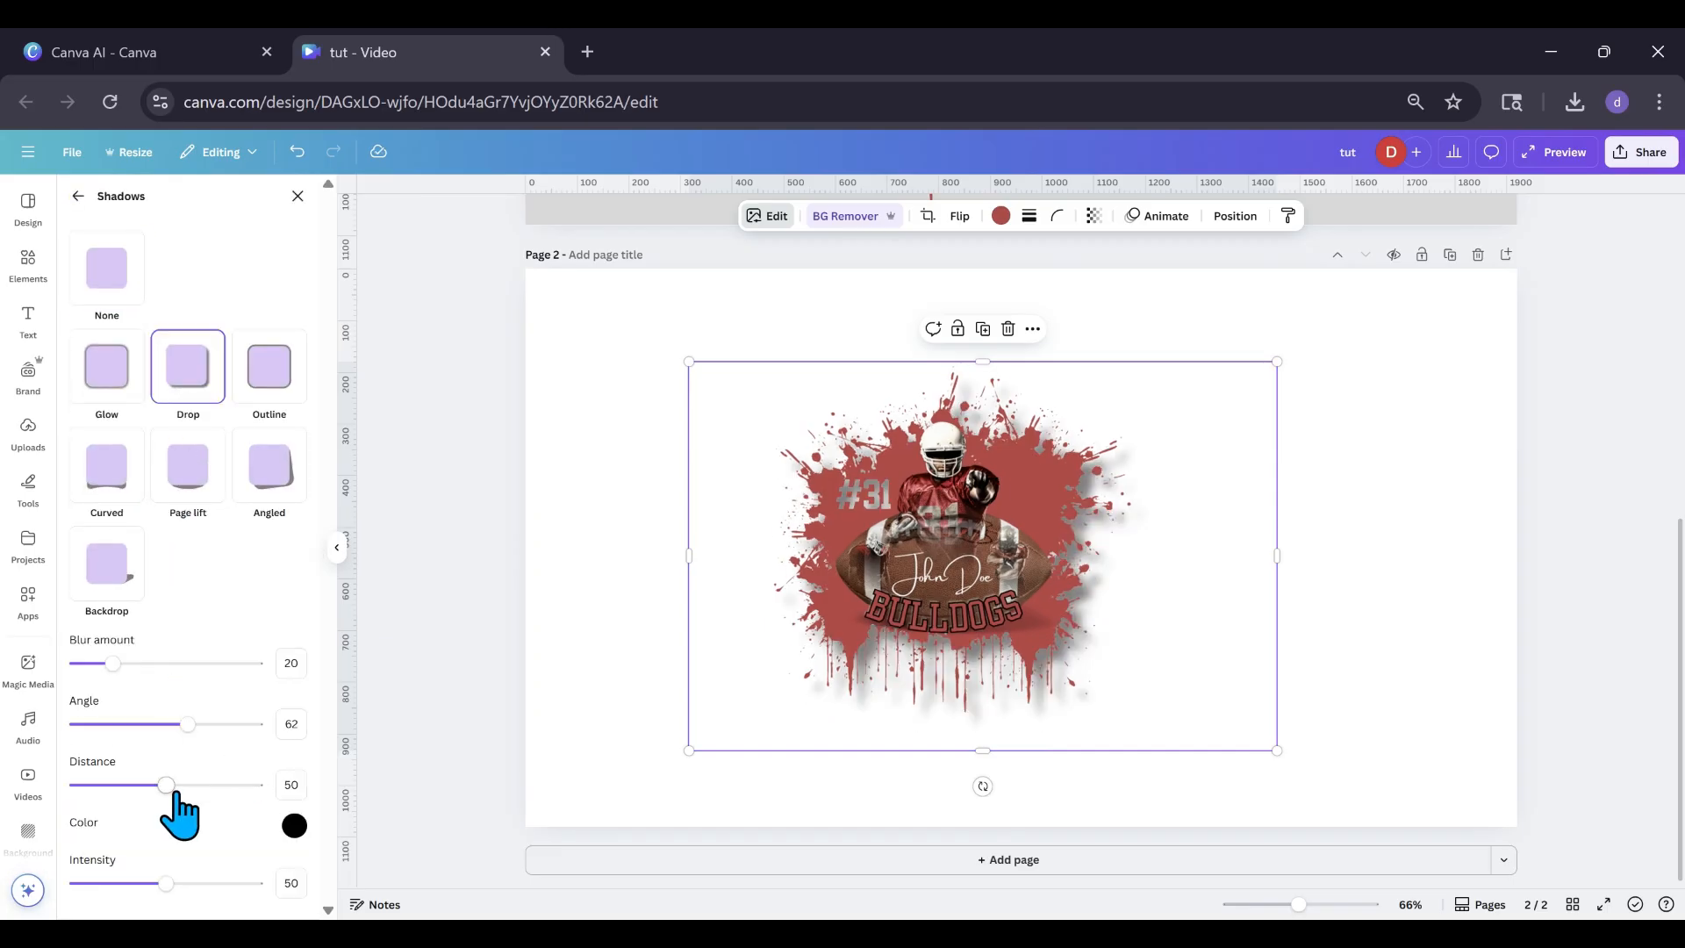
left_click_drag(166, 784, 106, 784)
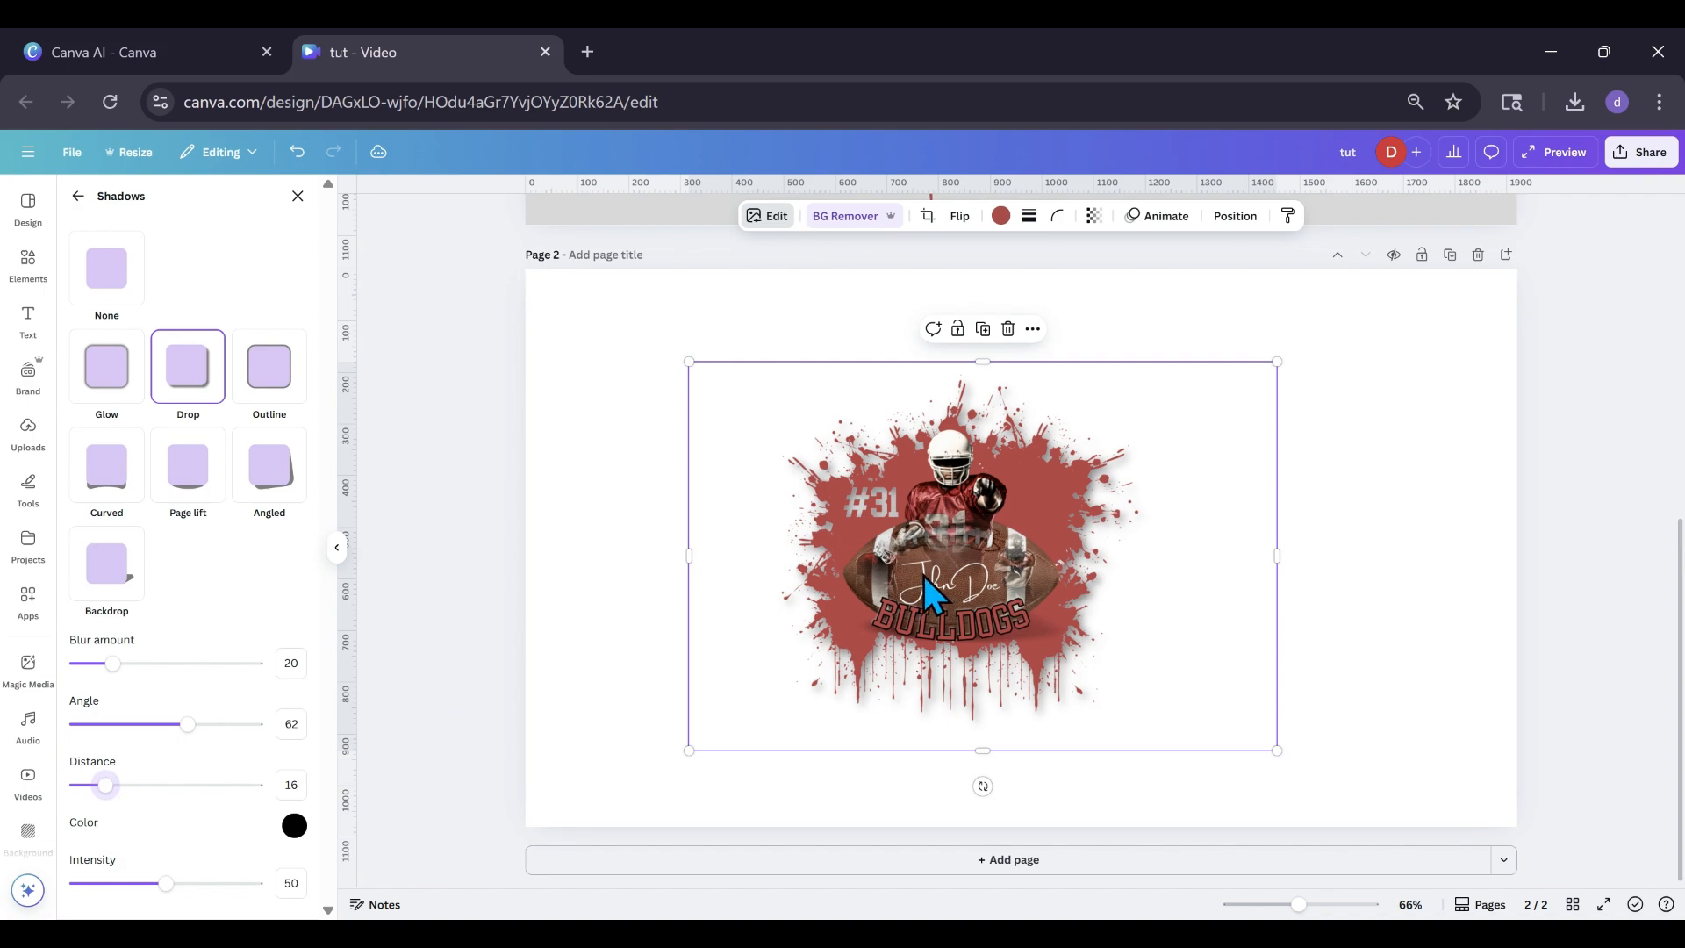
Restore the white fill of the "#31" in the artwork image with the background remover's Restore brush.
left_click(844, 218)
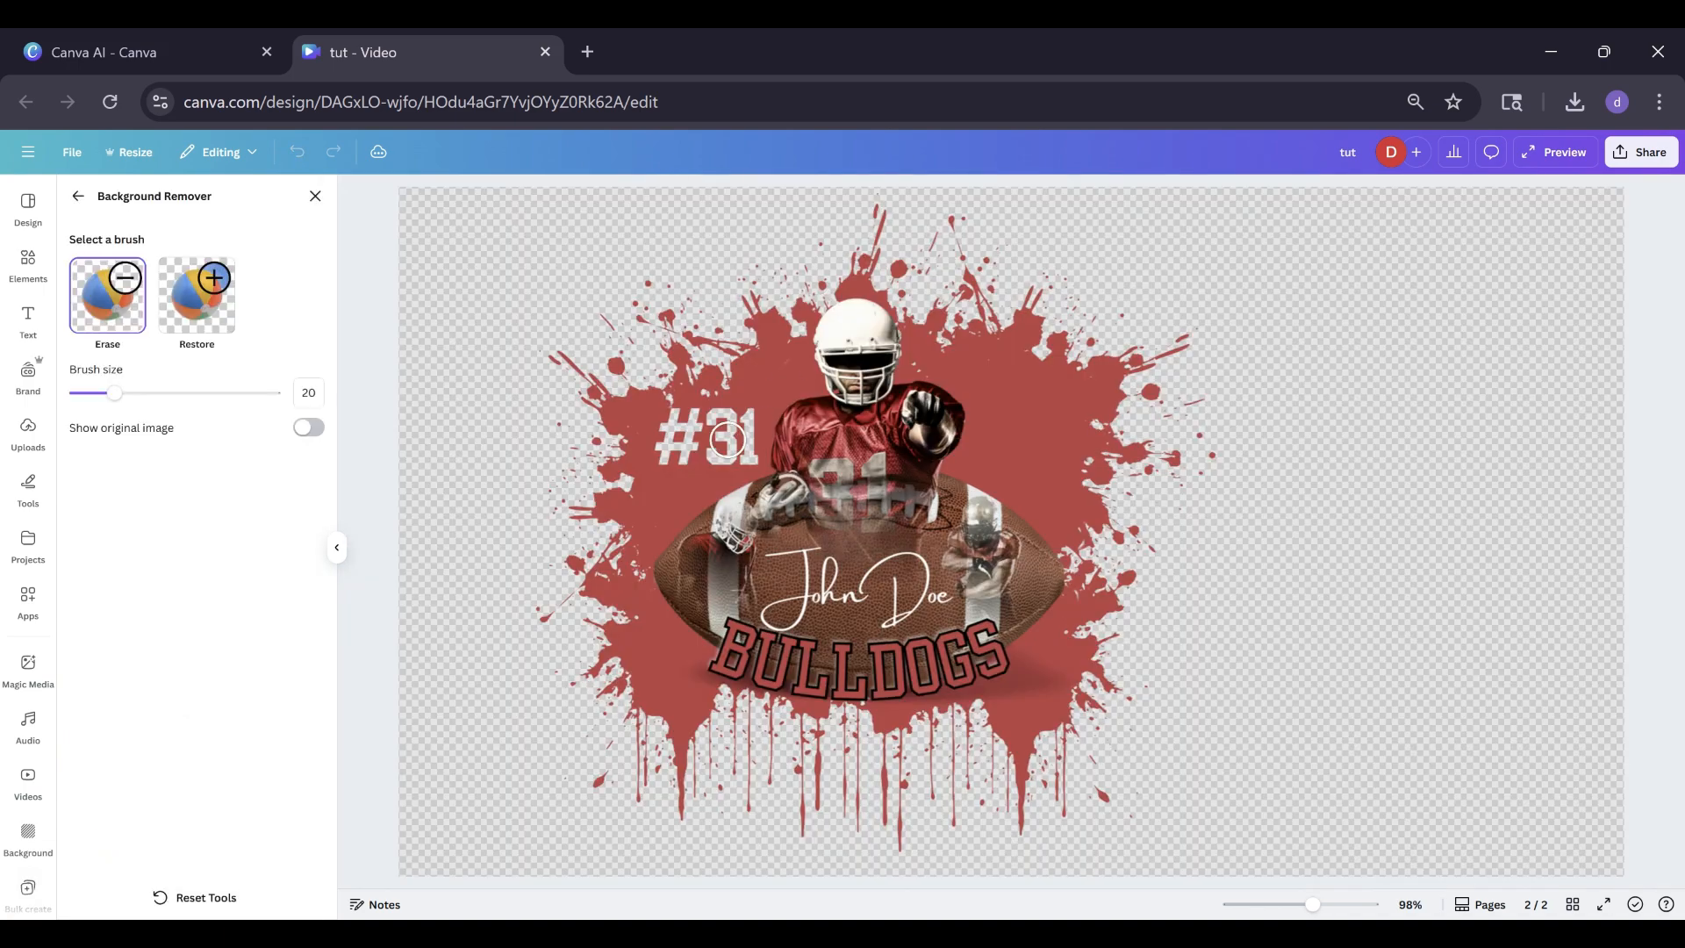
left_click(212, 320)
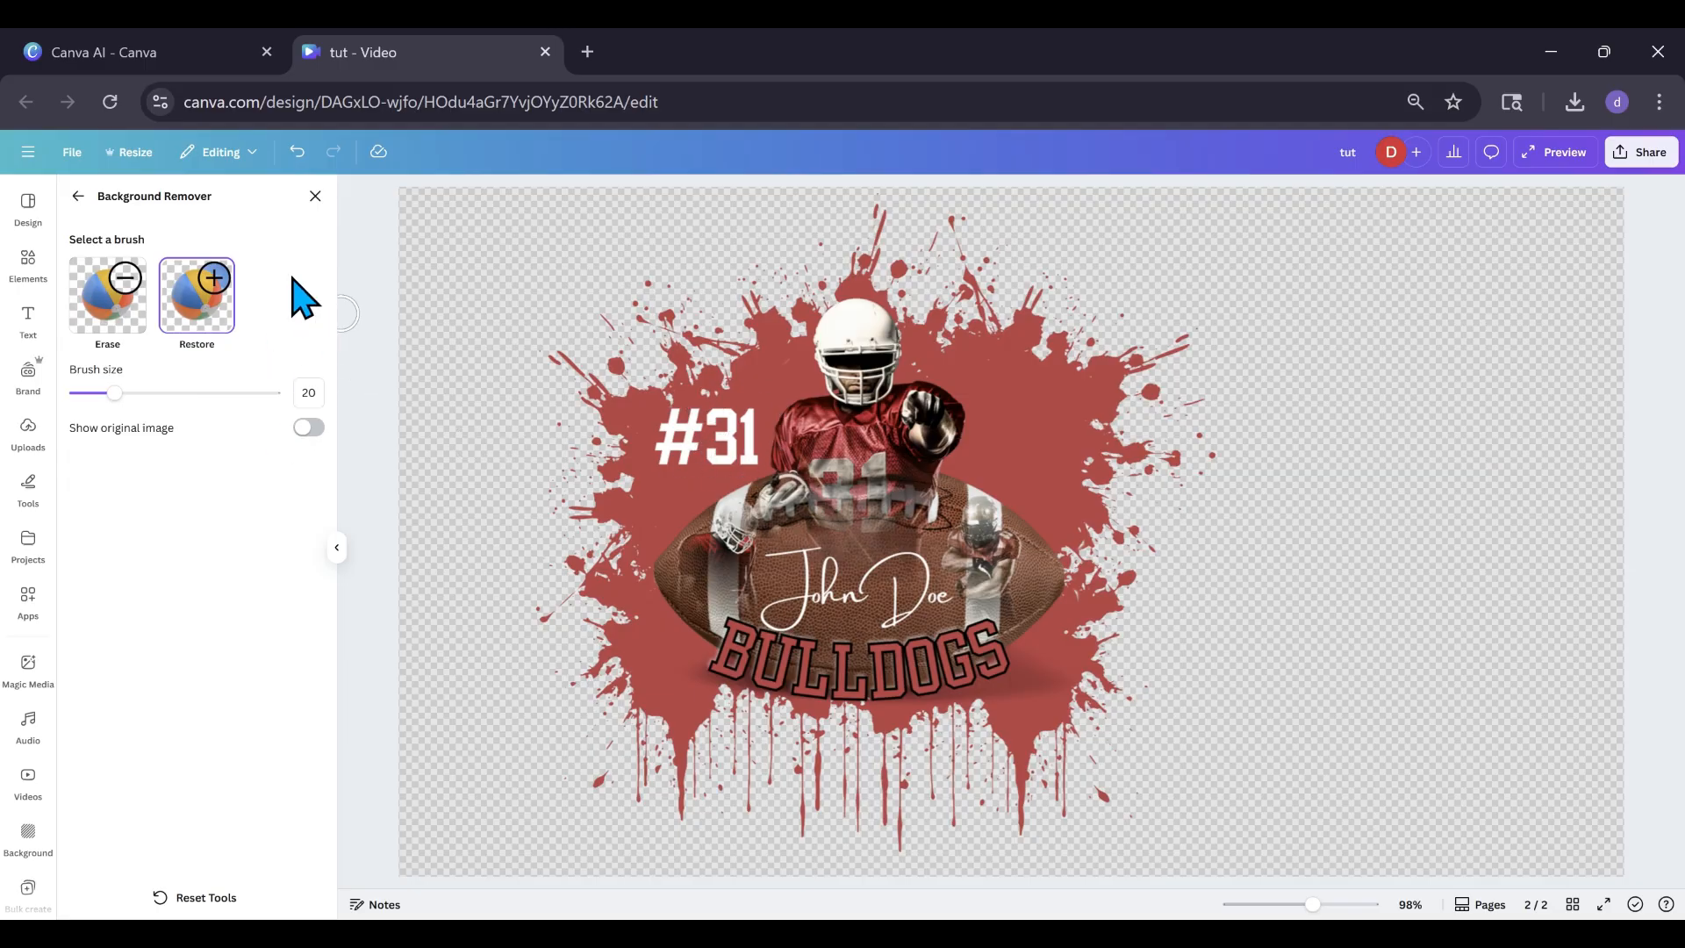
left_click(314, 196)
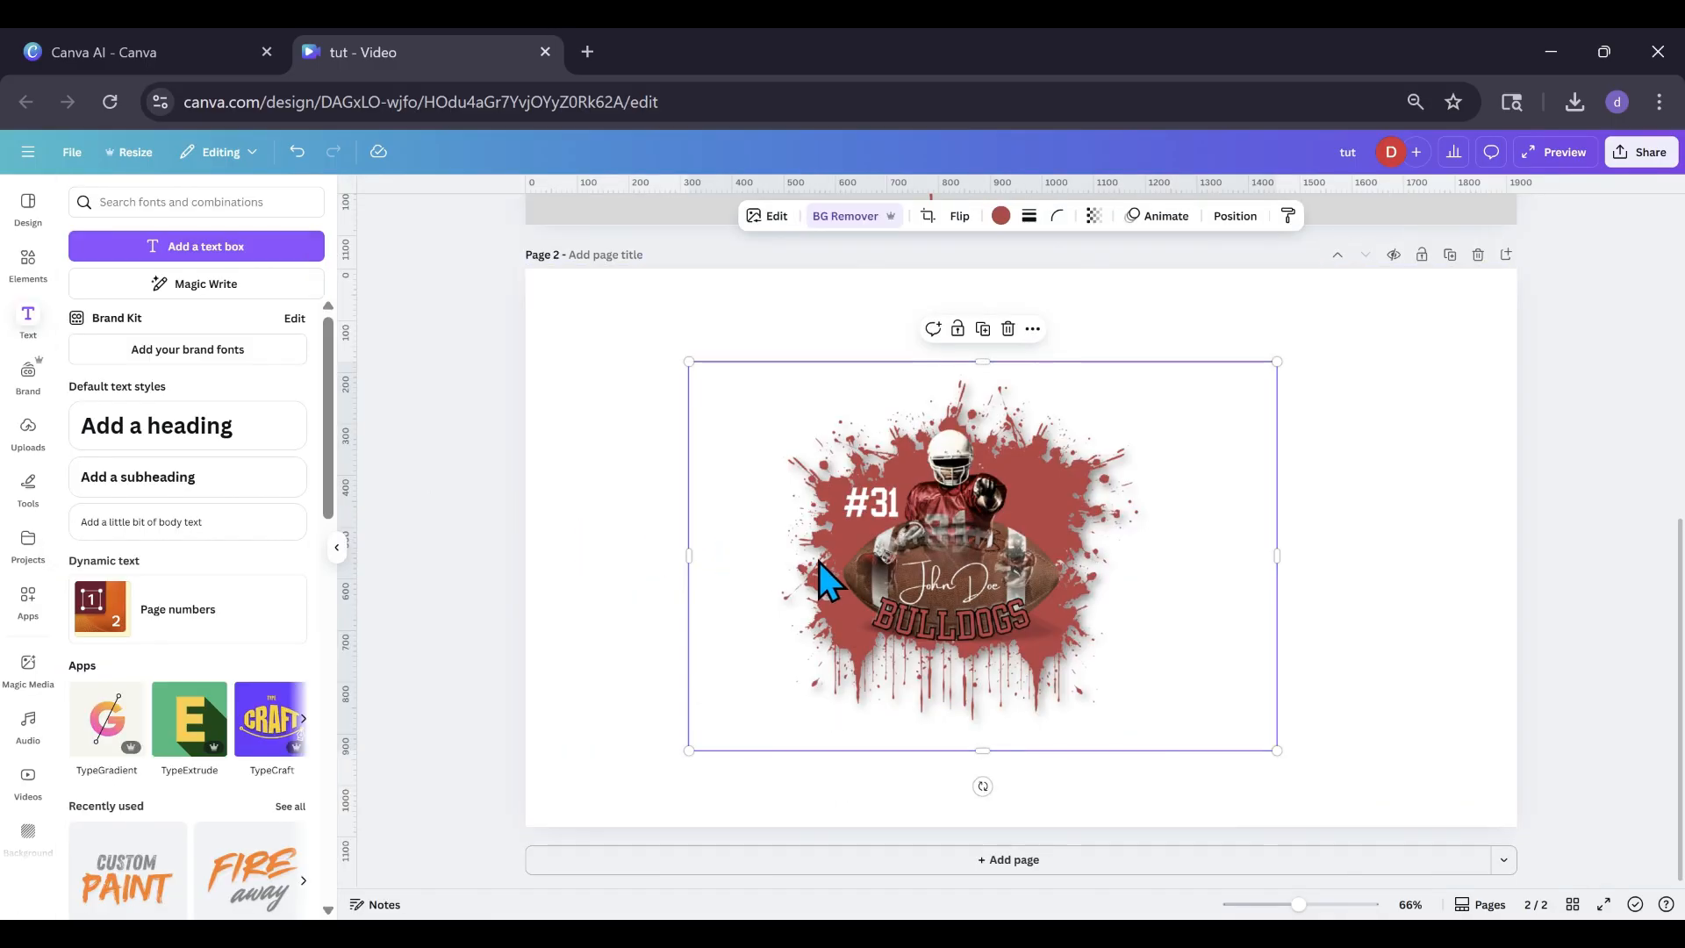
Crop the empty margins around the football artwork image and move it up and left on page 2.
left_click_drag(819, 562, 824, 554)
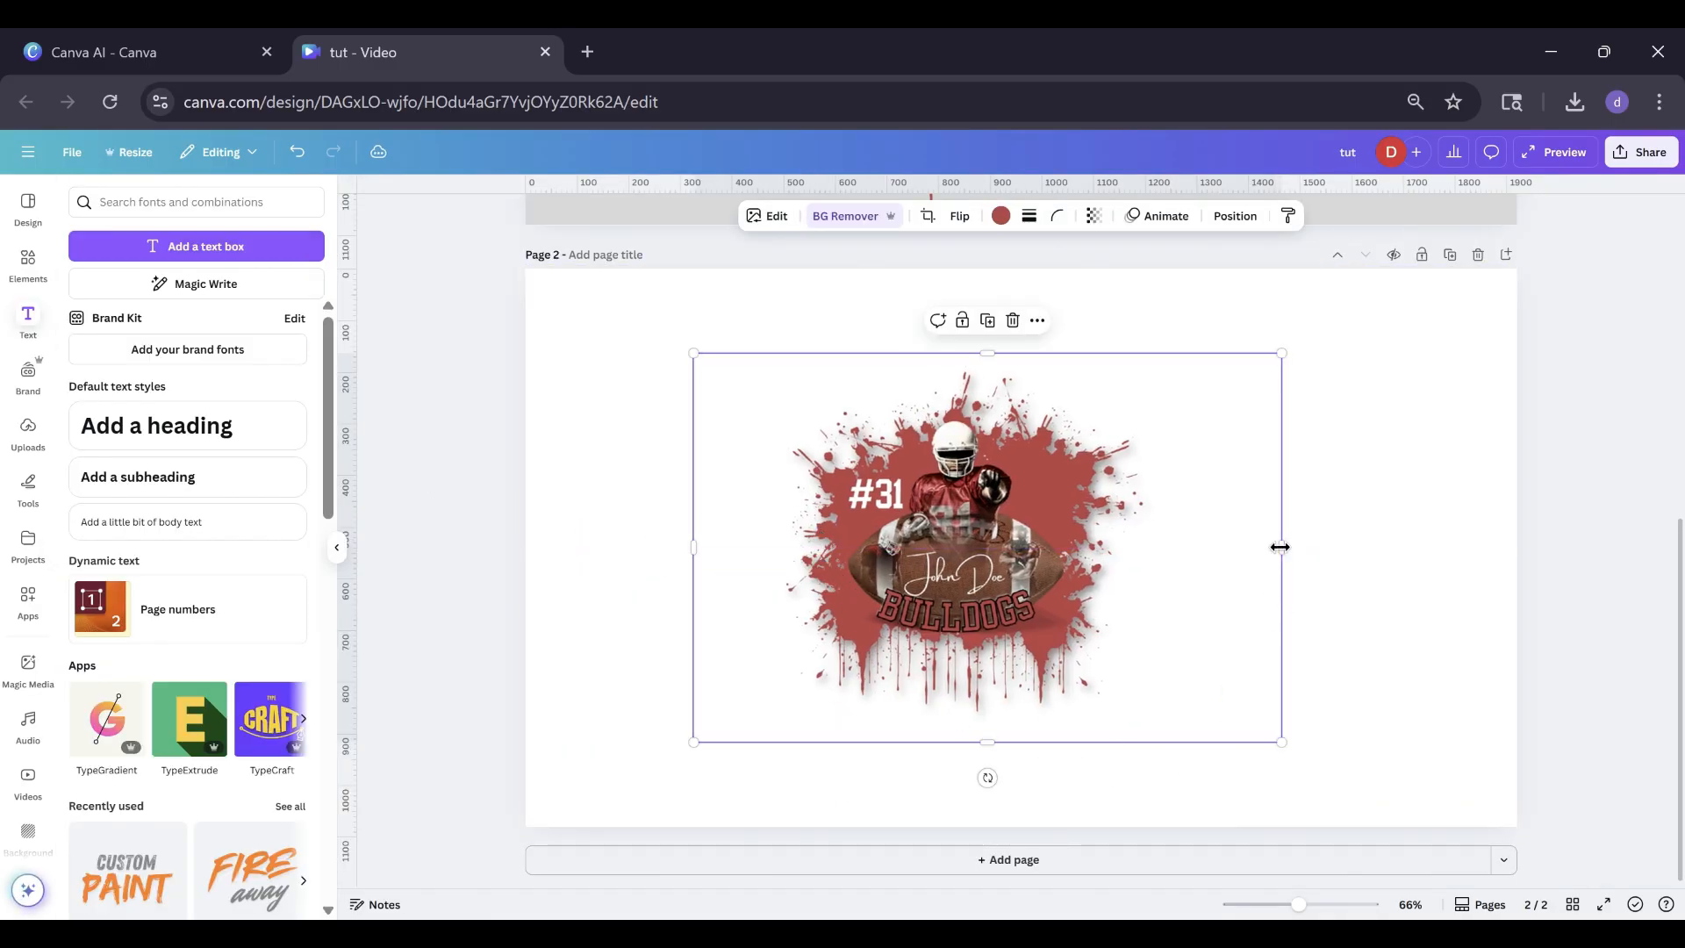
left_click_drag(1235, 544, 1176, 551)
left_click_drag(690, 545, 735, 537)
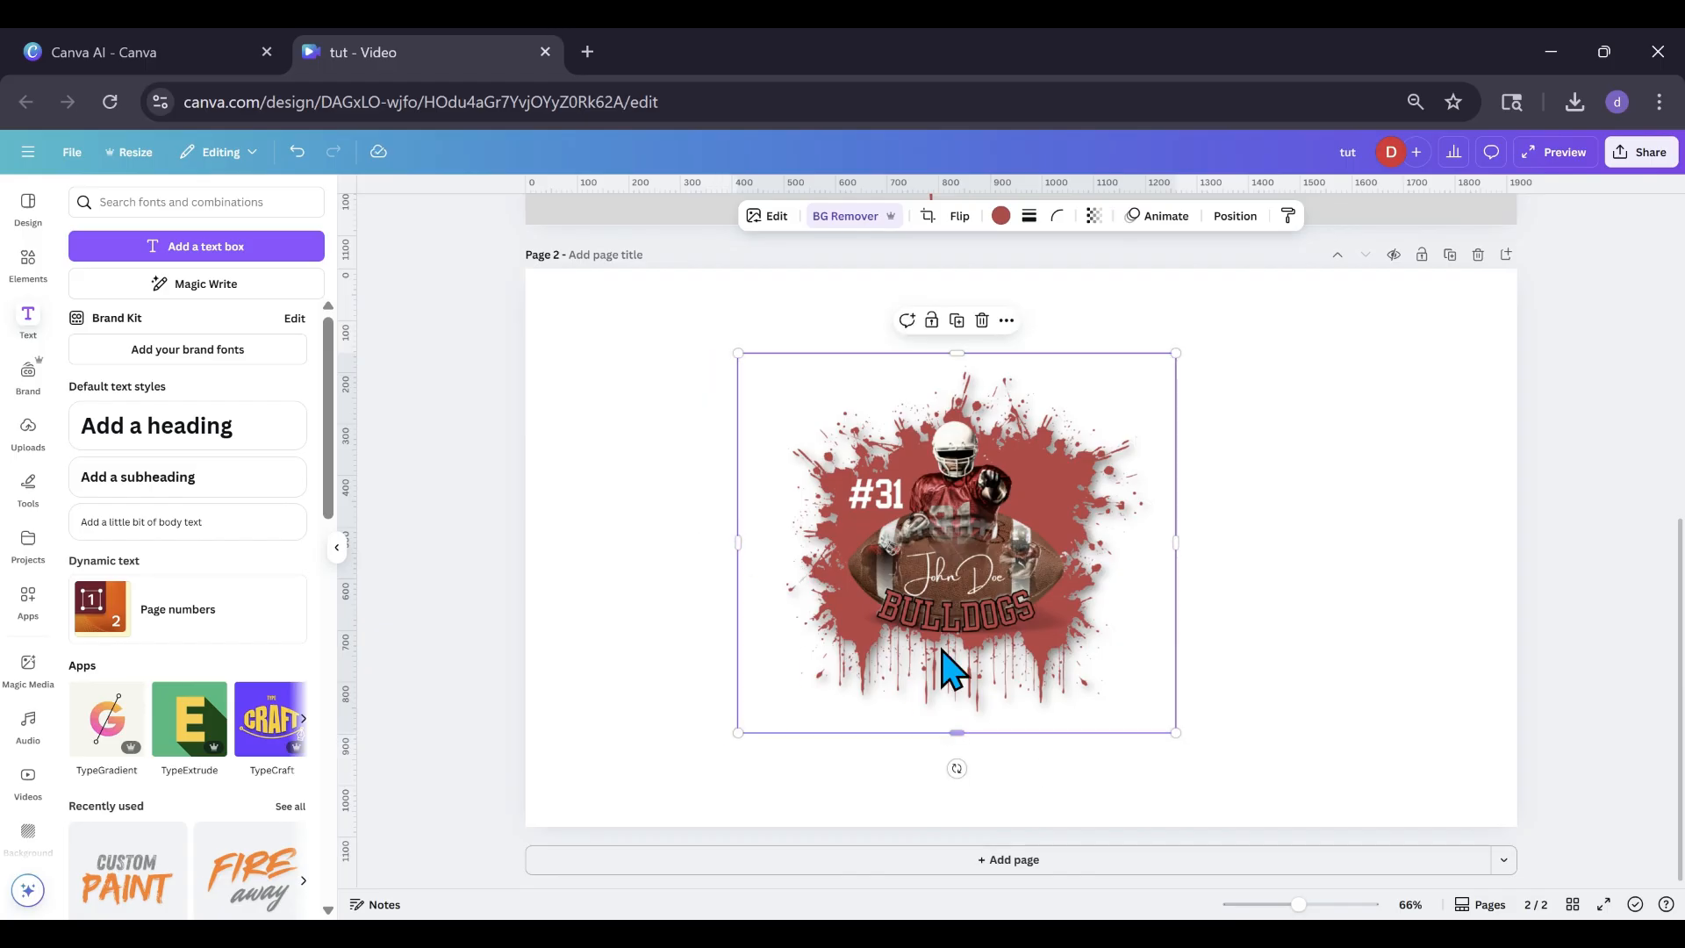
left_click_drag(940, 666, 904, 593)
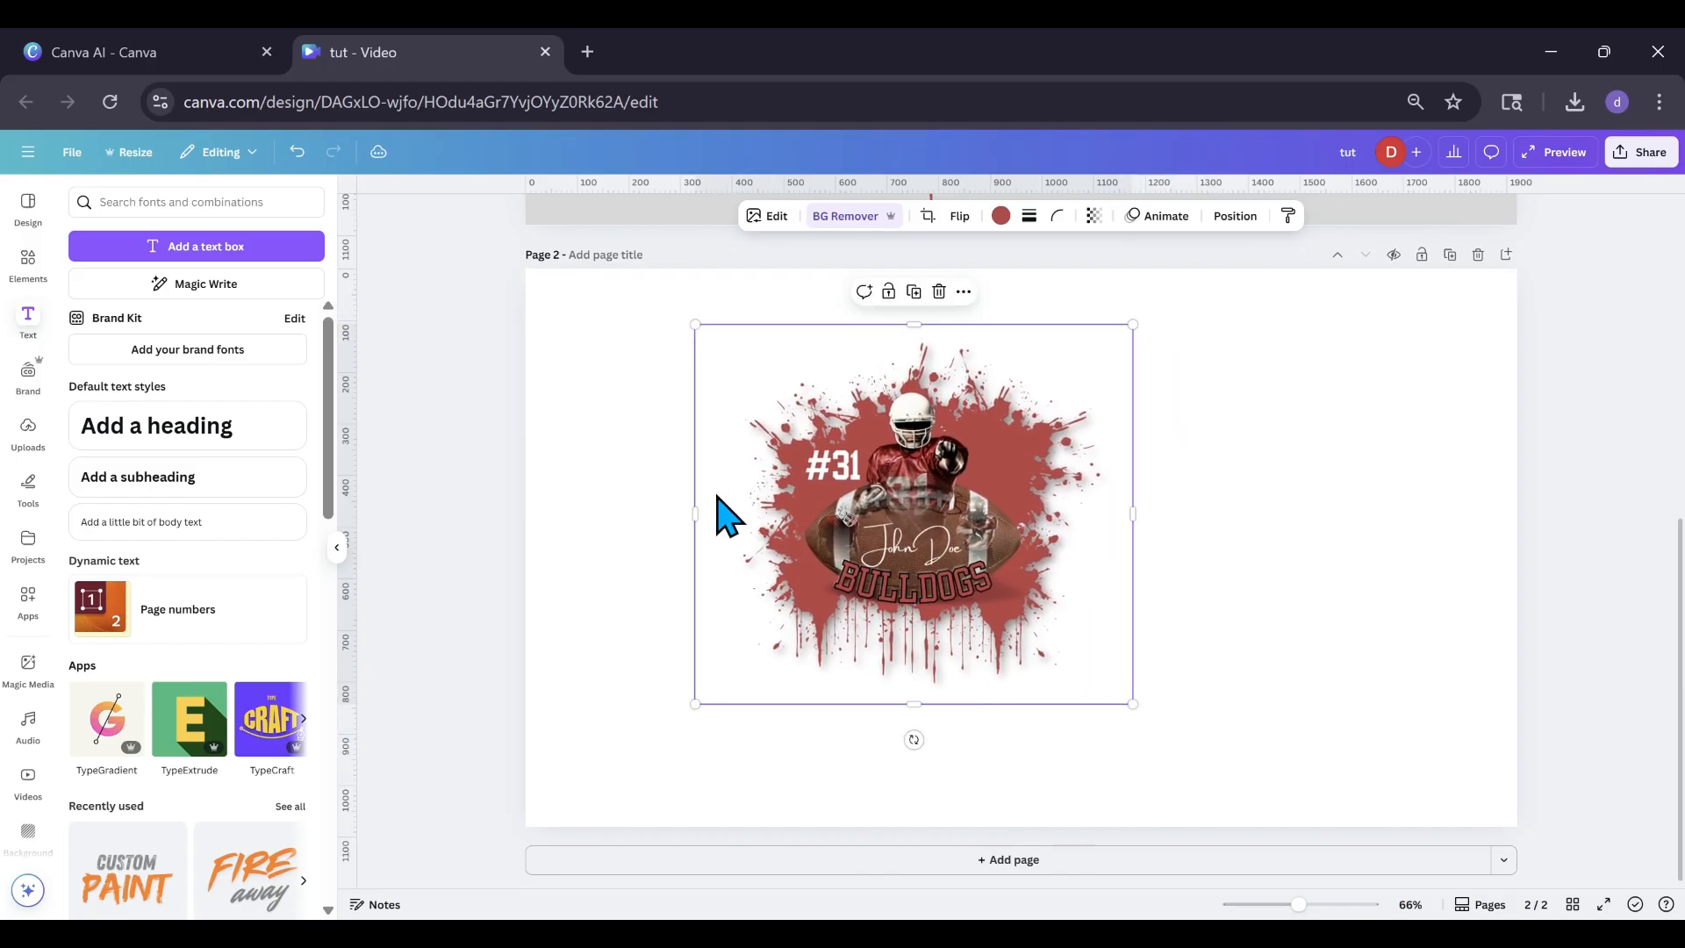
left_click_drag(800, 484, 792, 485)
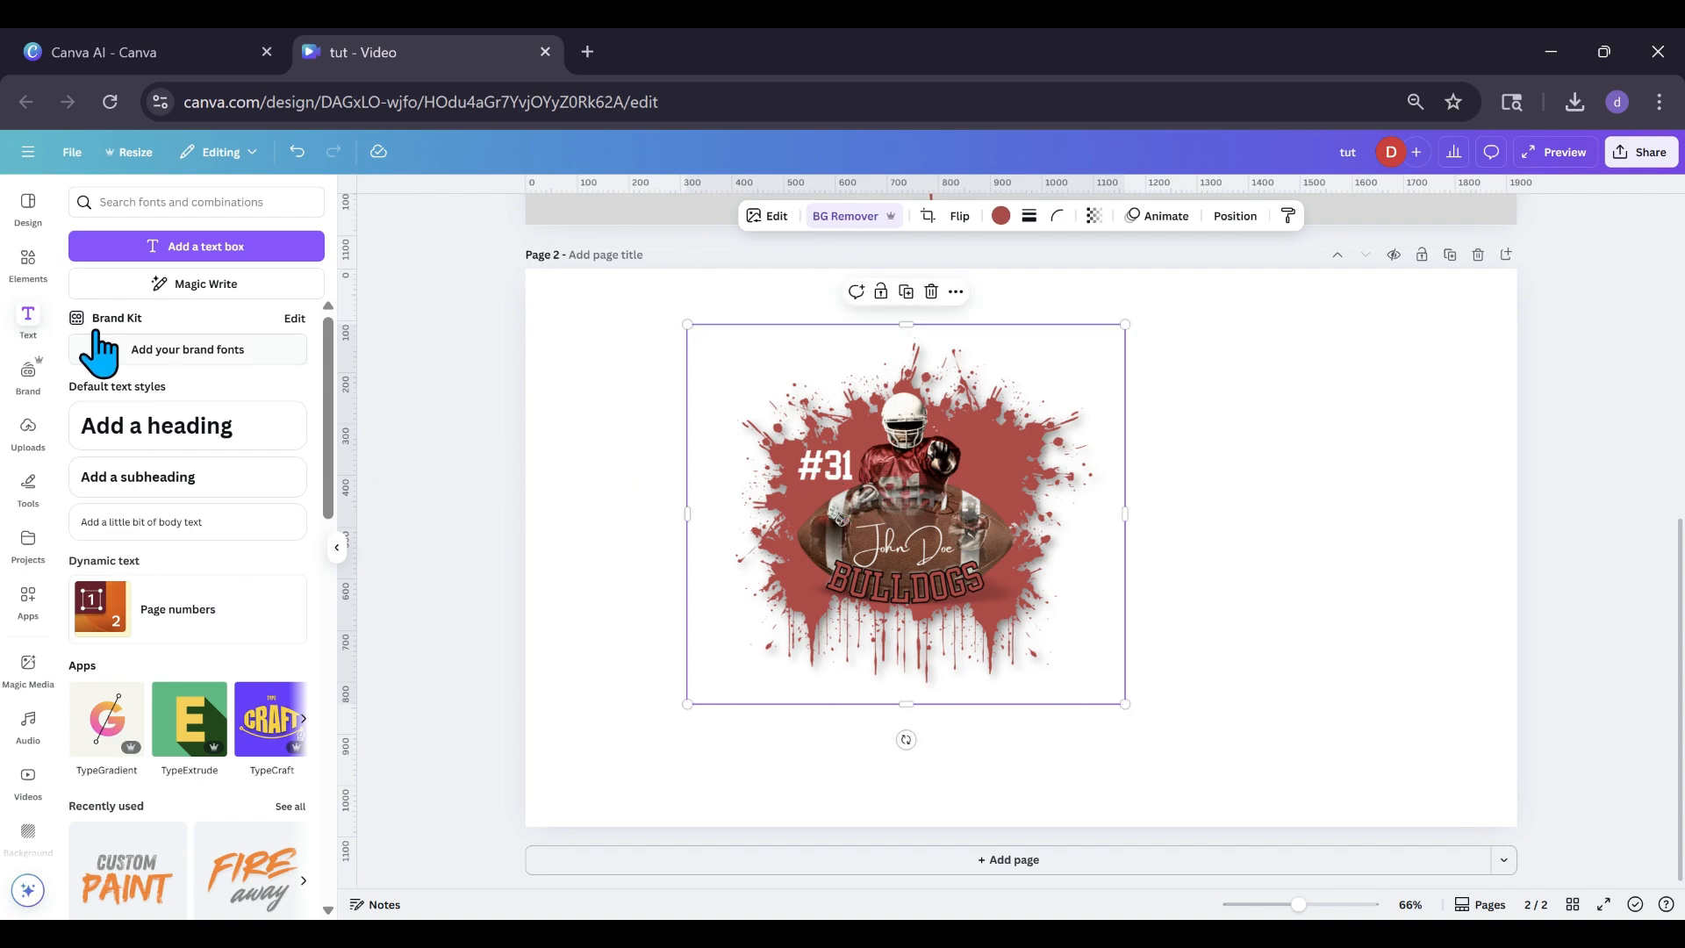
Add the uploaded Mavericks #25 baseball card image to page 2 and place it to the right of the football artwork.
left_click(28, 430)
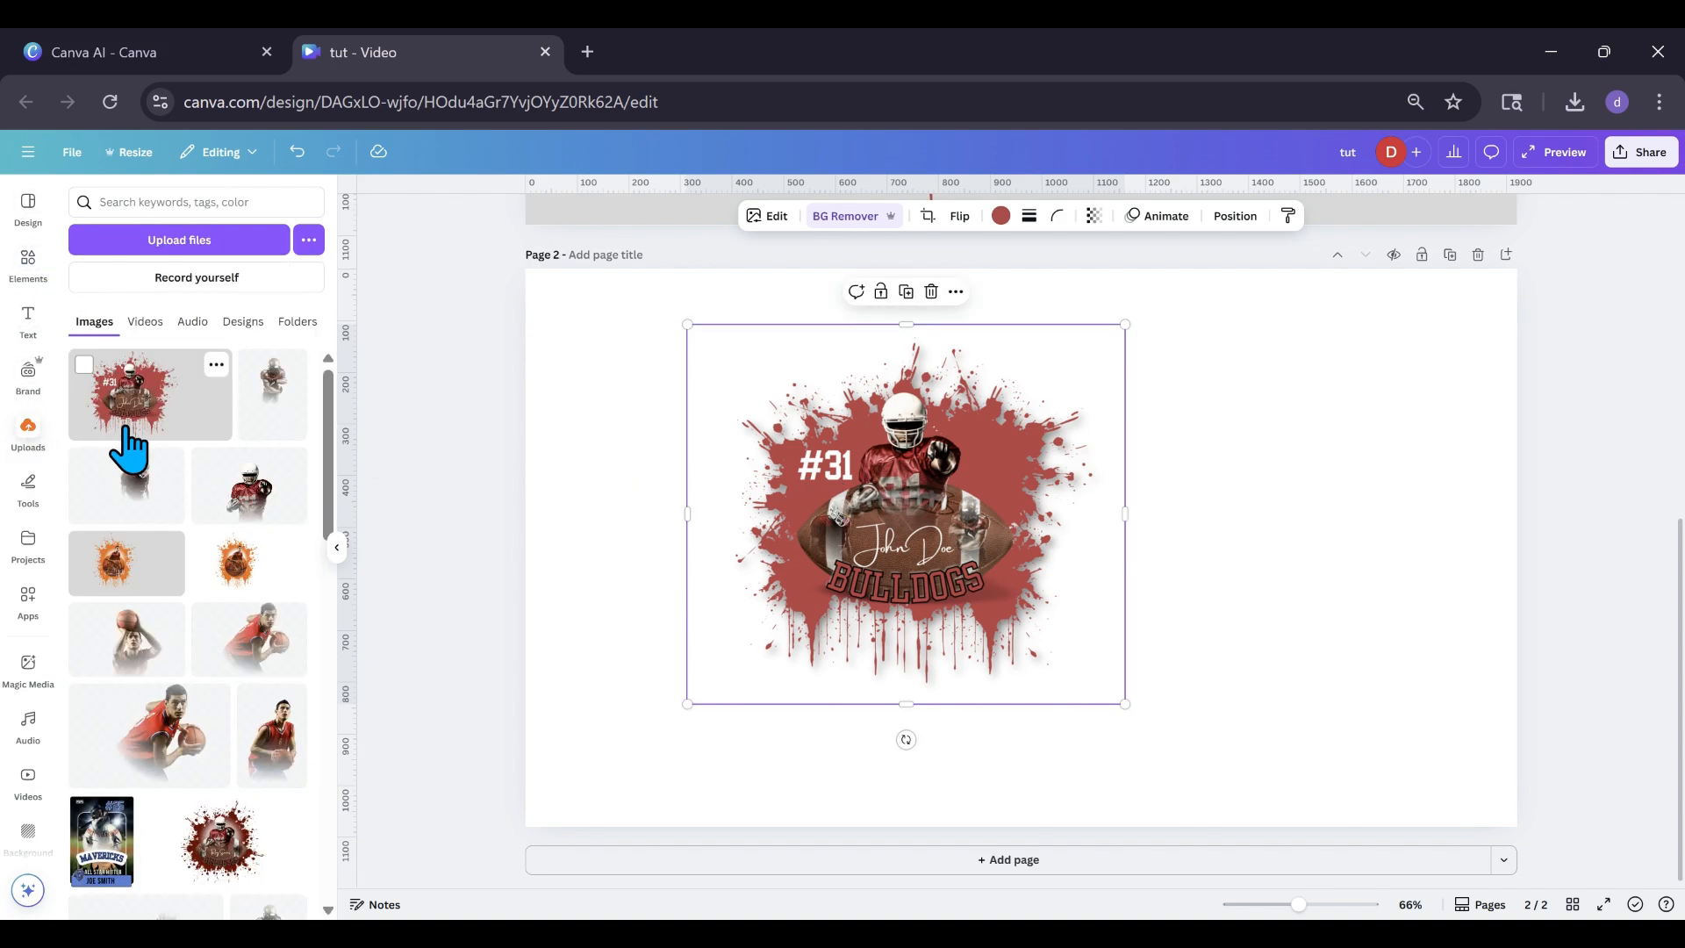
scroll(128, 449, "down", 2)
left_click(102, 610)
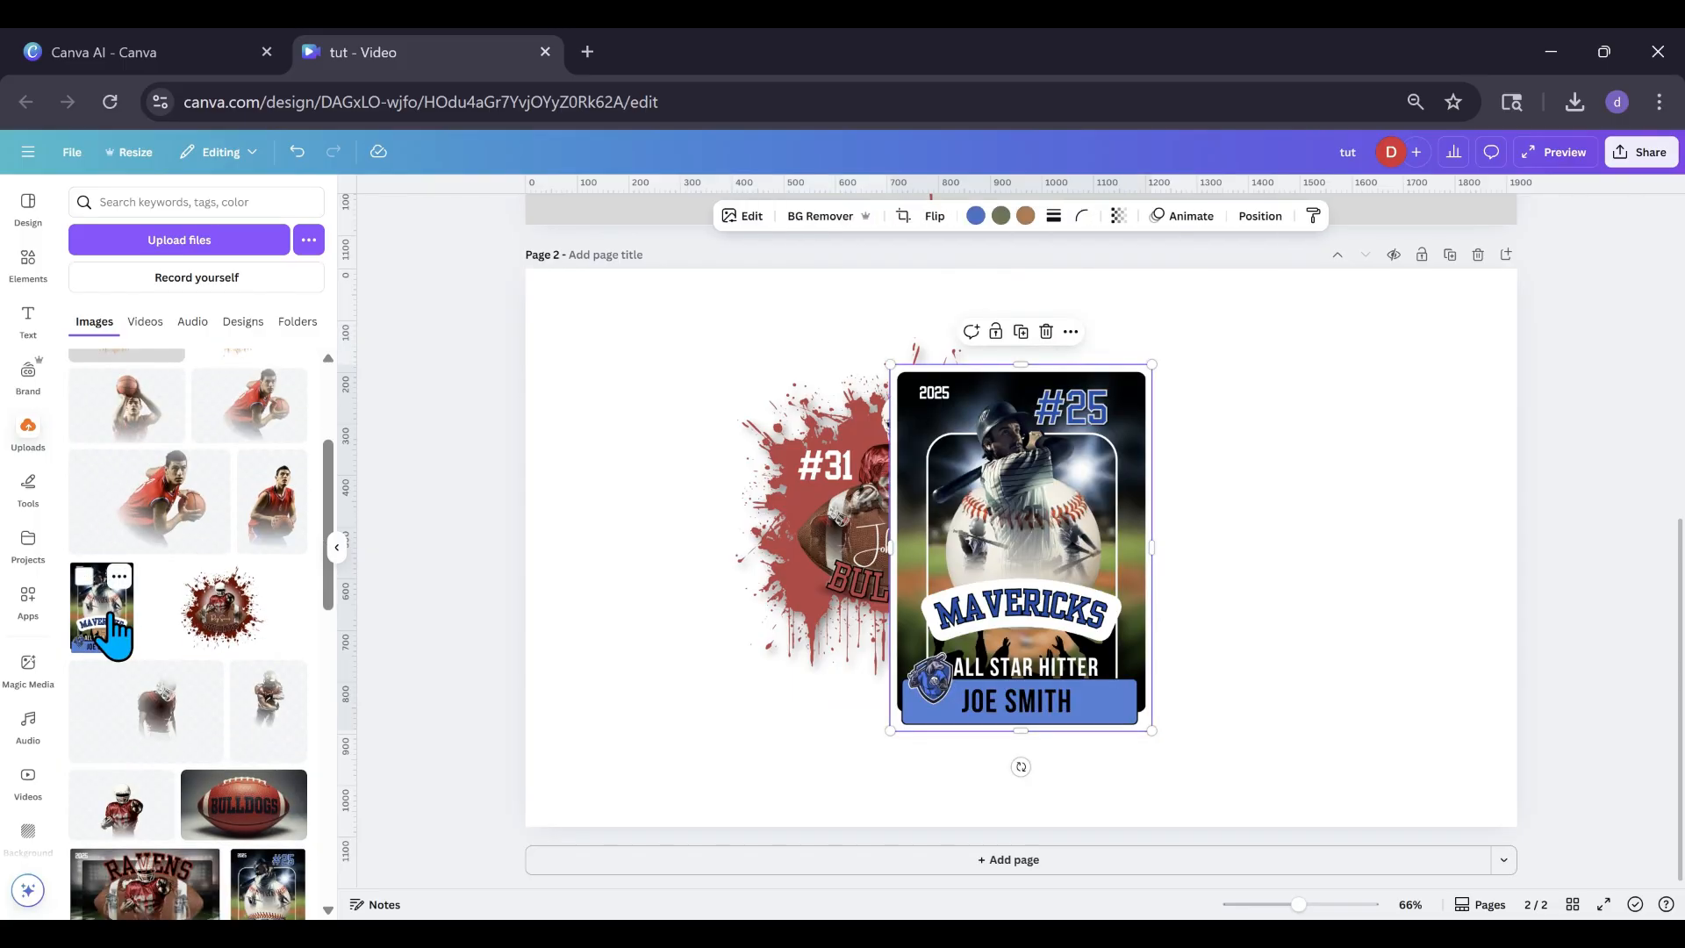
left_click_drag(901, 569, 1145, 543)
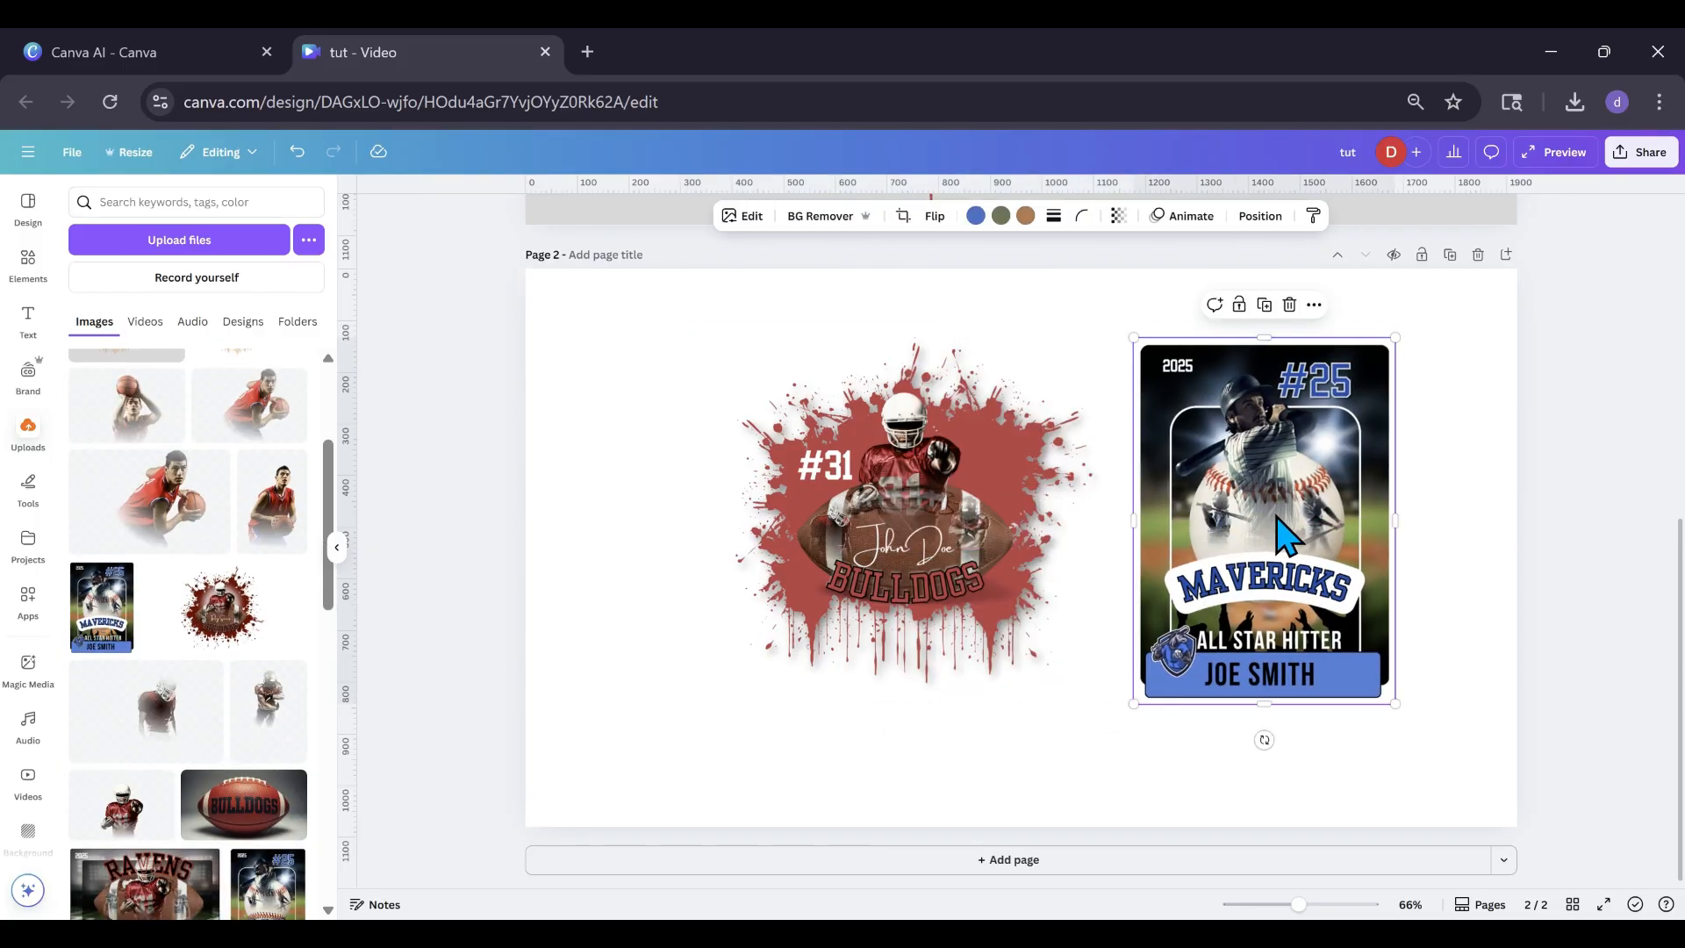
Add a Drop shadow to the Mavericks #25 card image and reposition it slightly lower on page 2, beside the football artwork.
left_click_drag(1283, 503, 1275, 490)
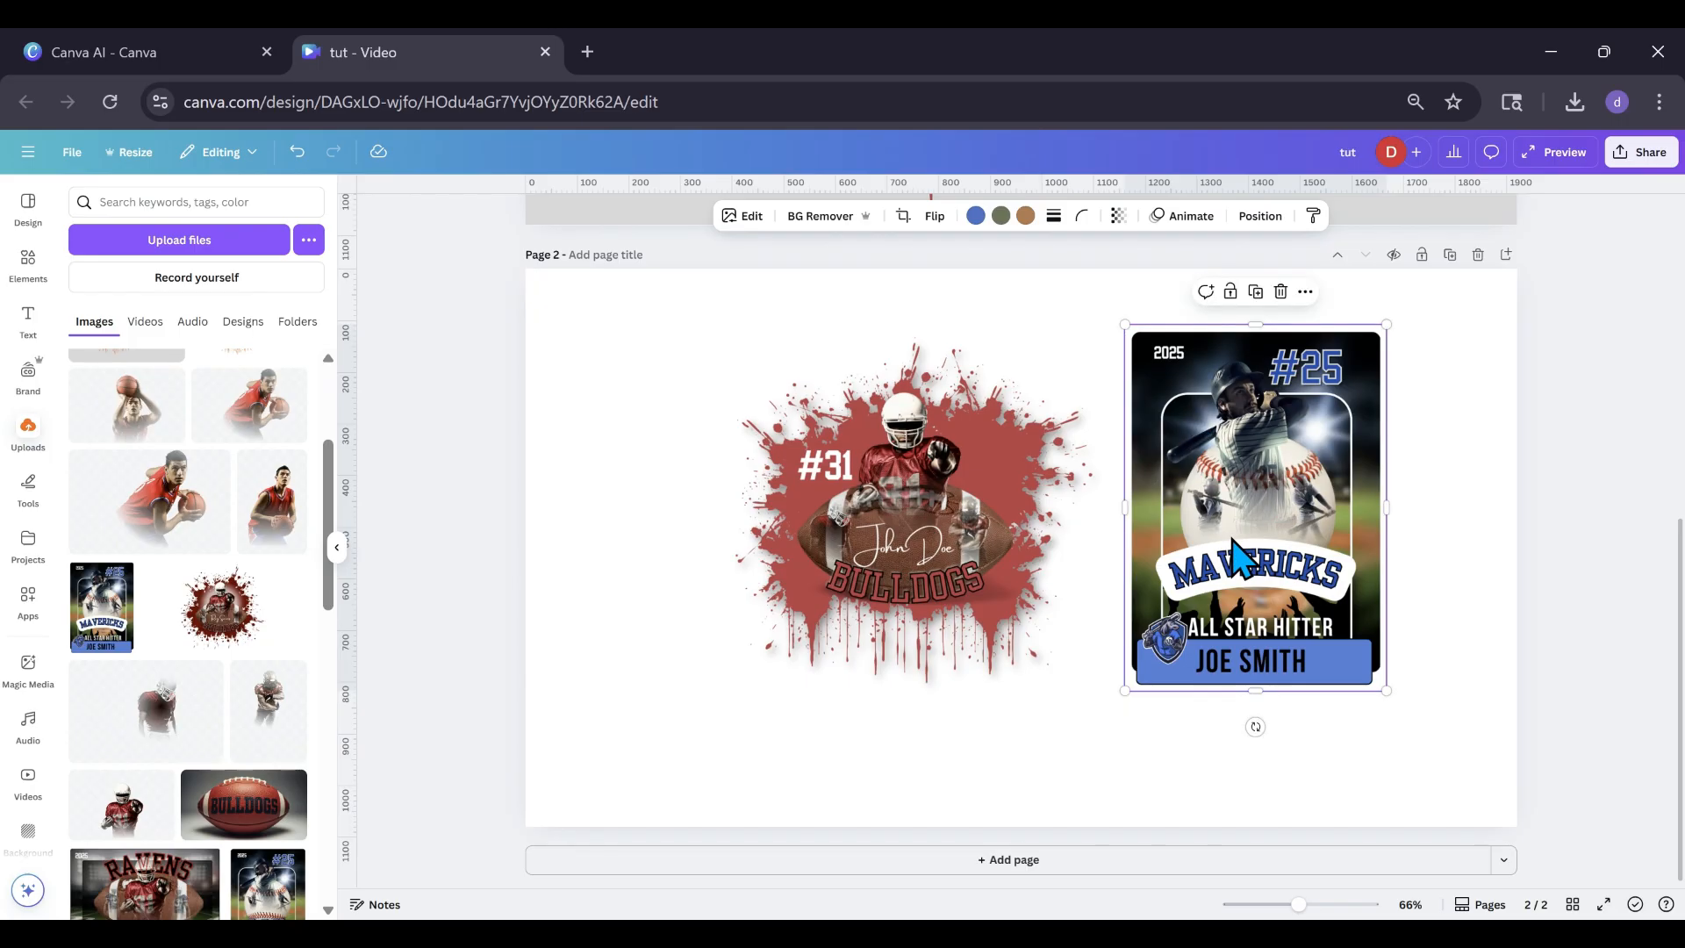
left_click(743, 216)
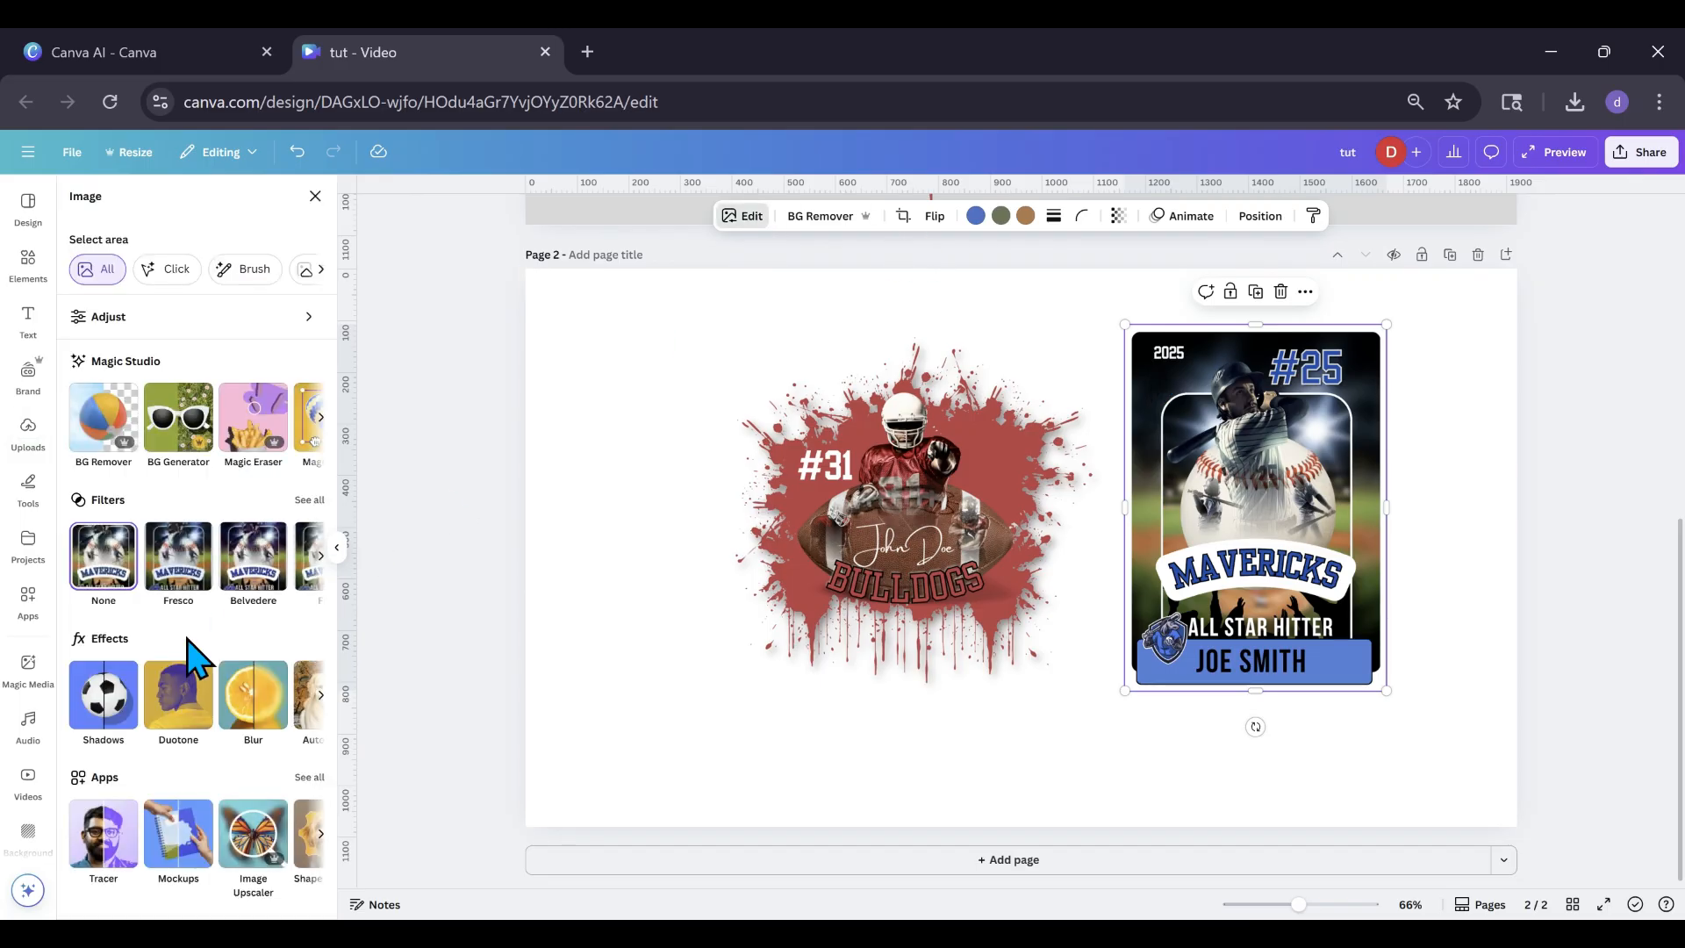
left_click(107, 702)
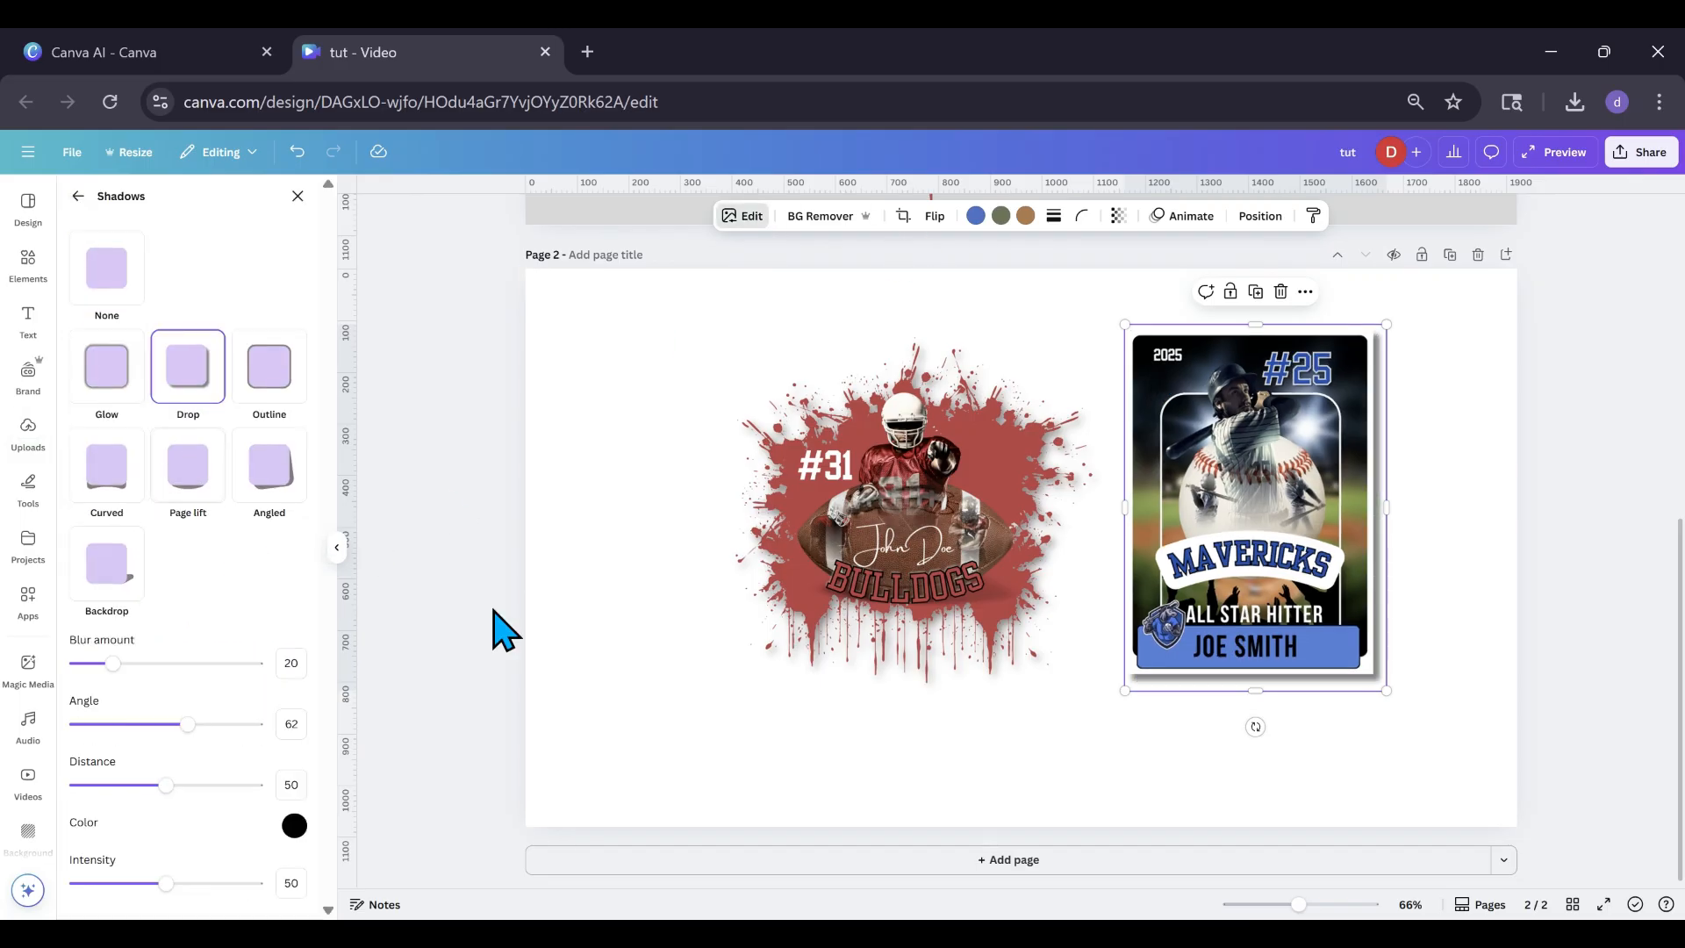
left_click_drag(1231, 531, 1240, 571)
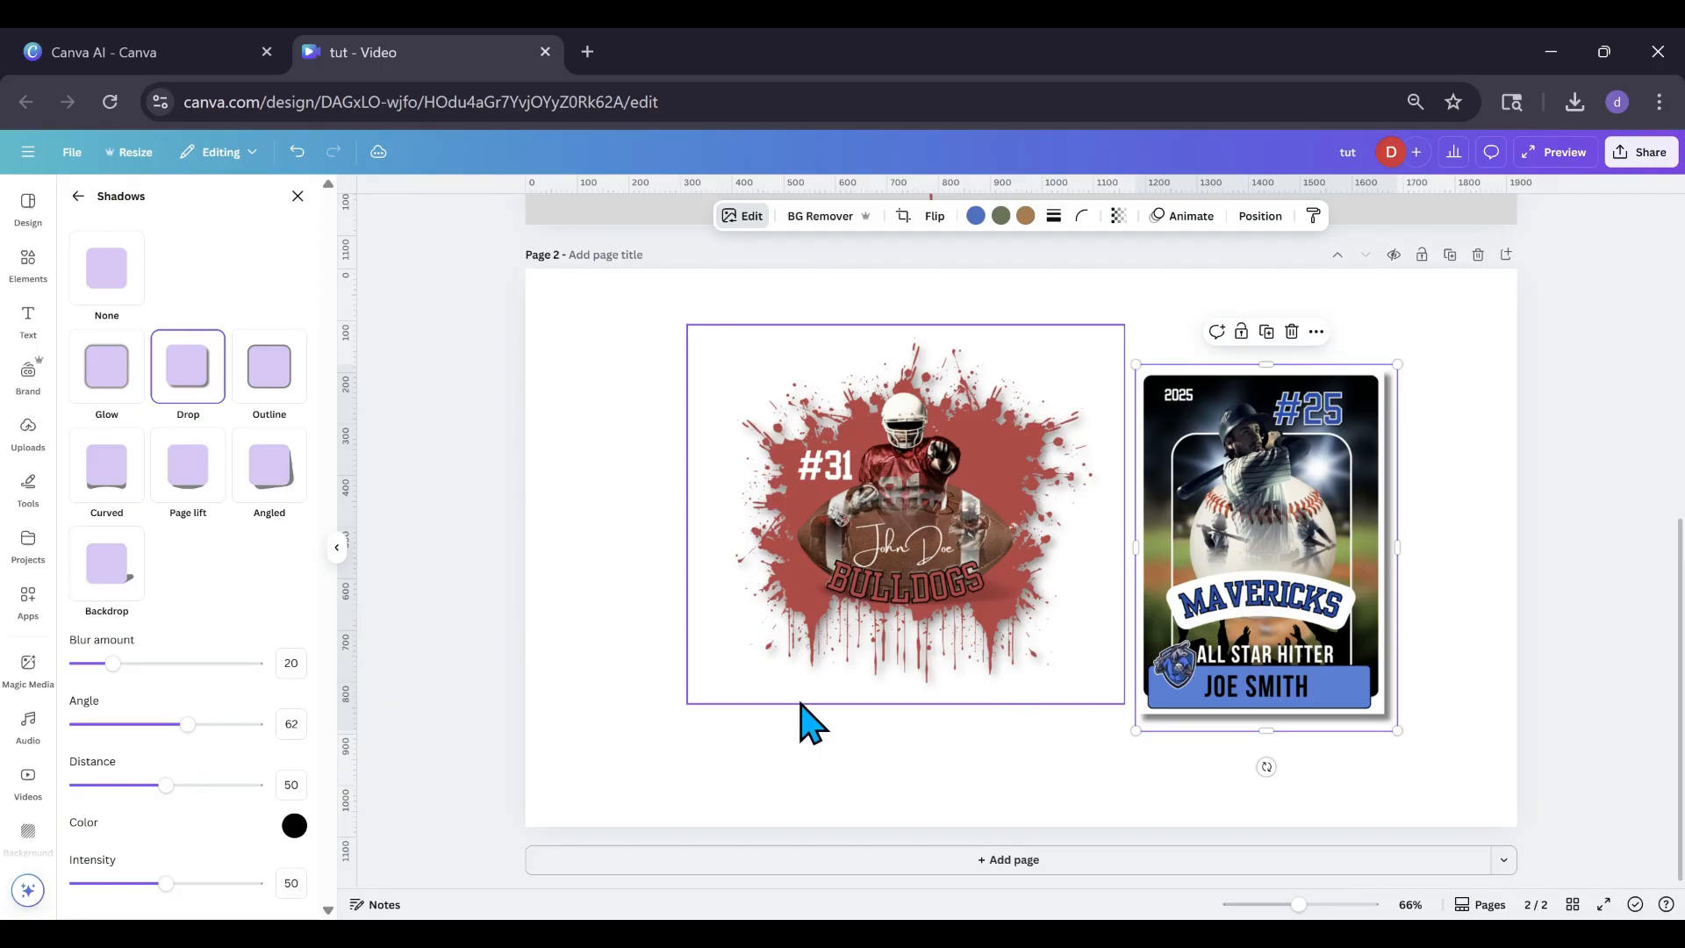
Set the page 2 background to solid light gray and move the football artwork image slightly down and left.
left_click(646, 752)
left_click(910, 218)
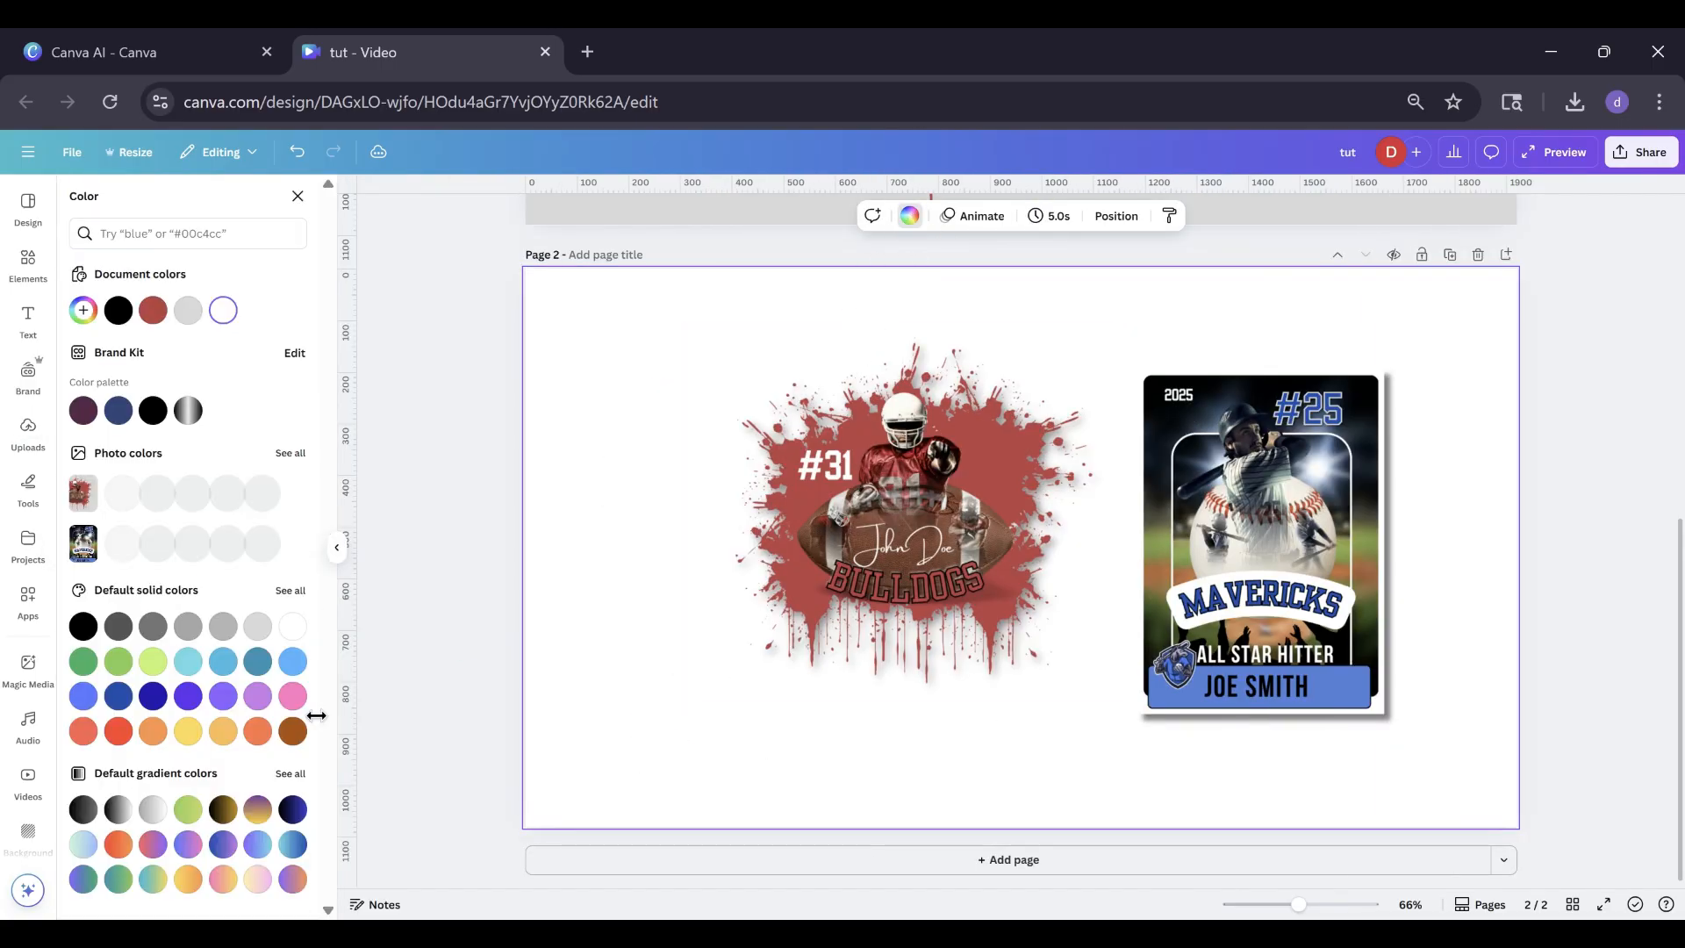
left_click(271, 619)
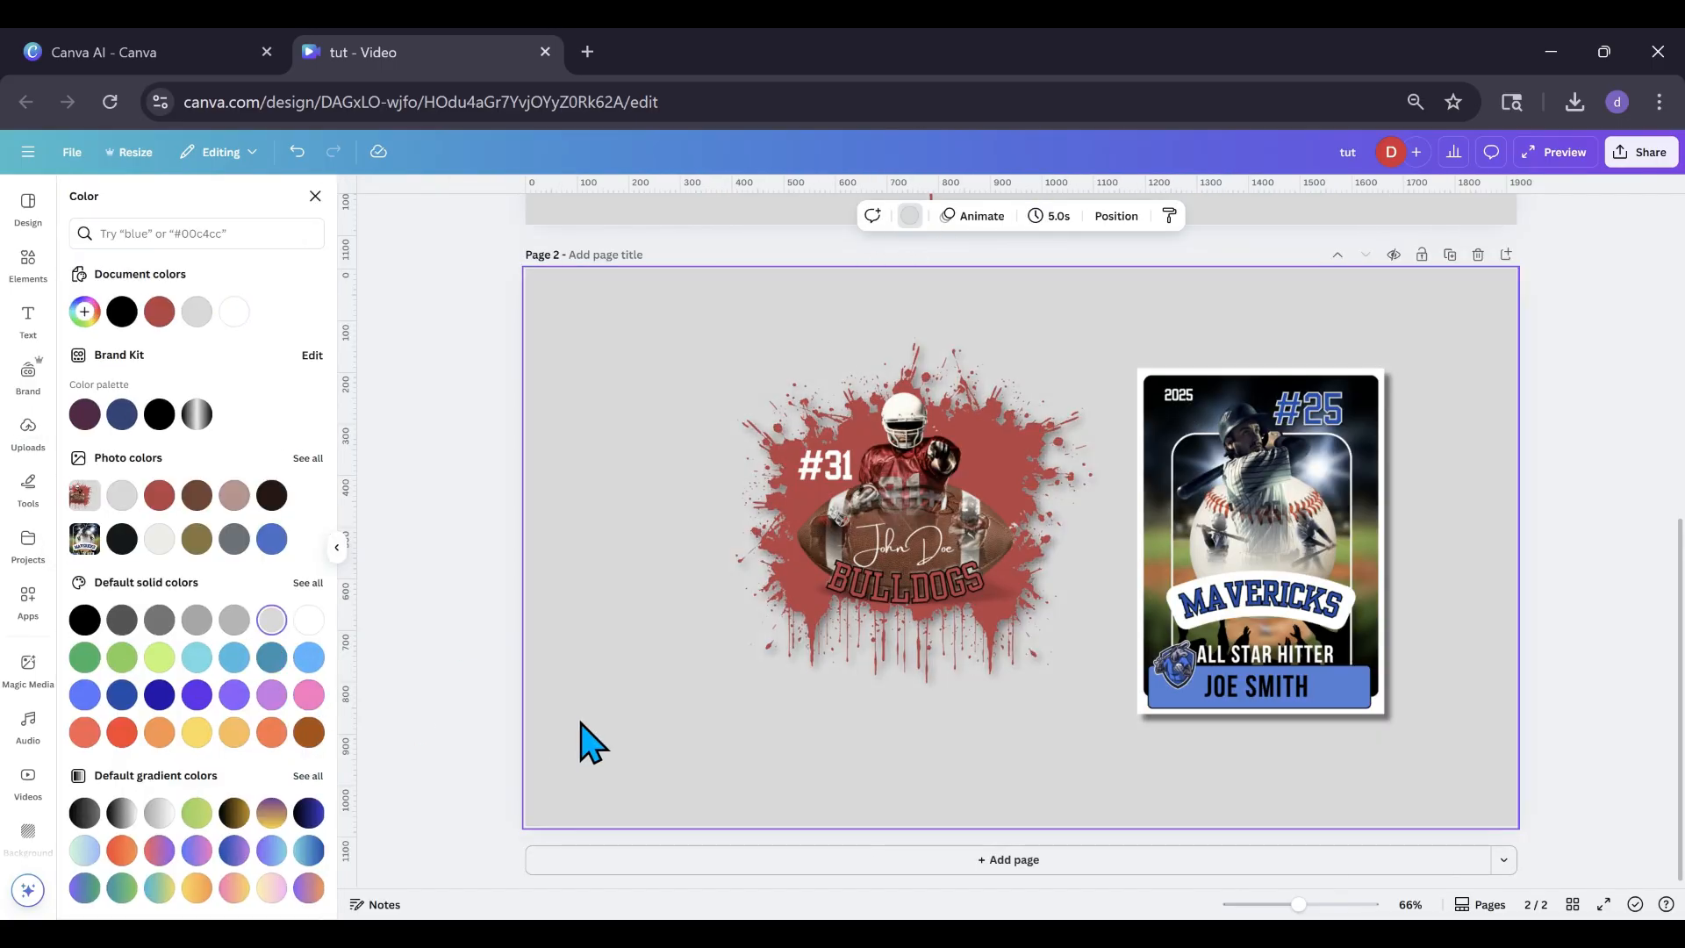
left_click_drag(789, 591, 781, 617)
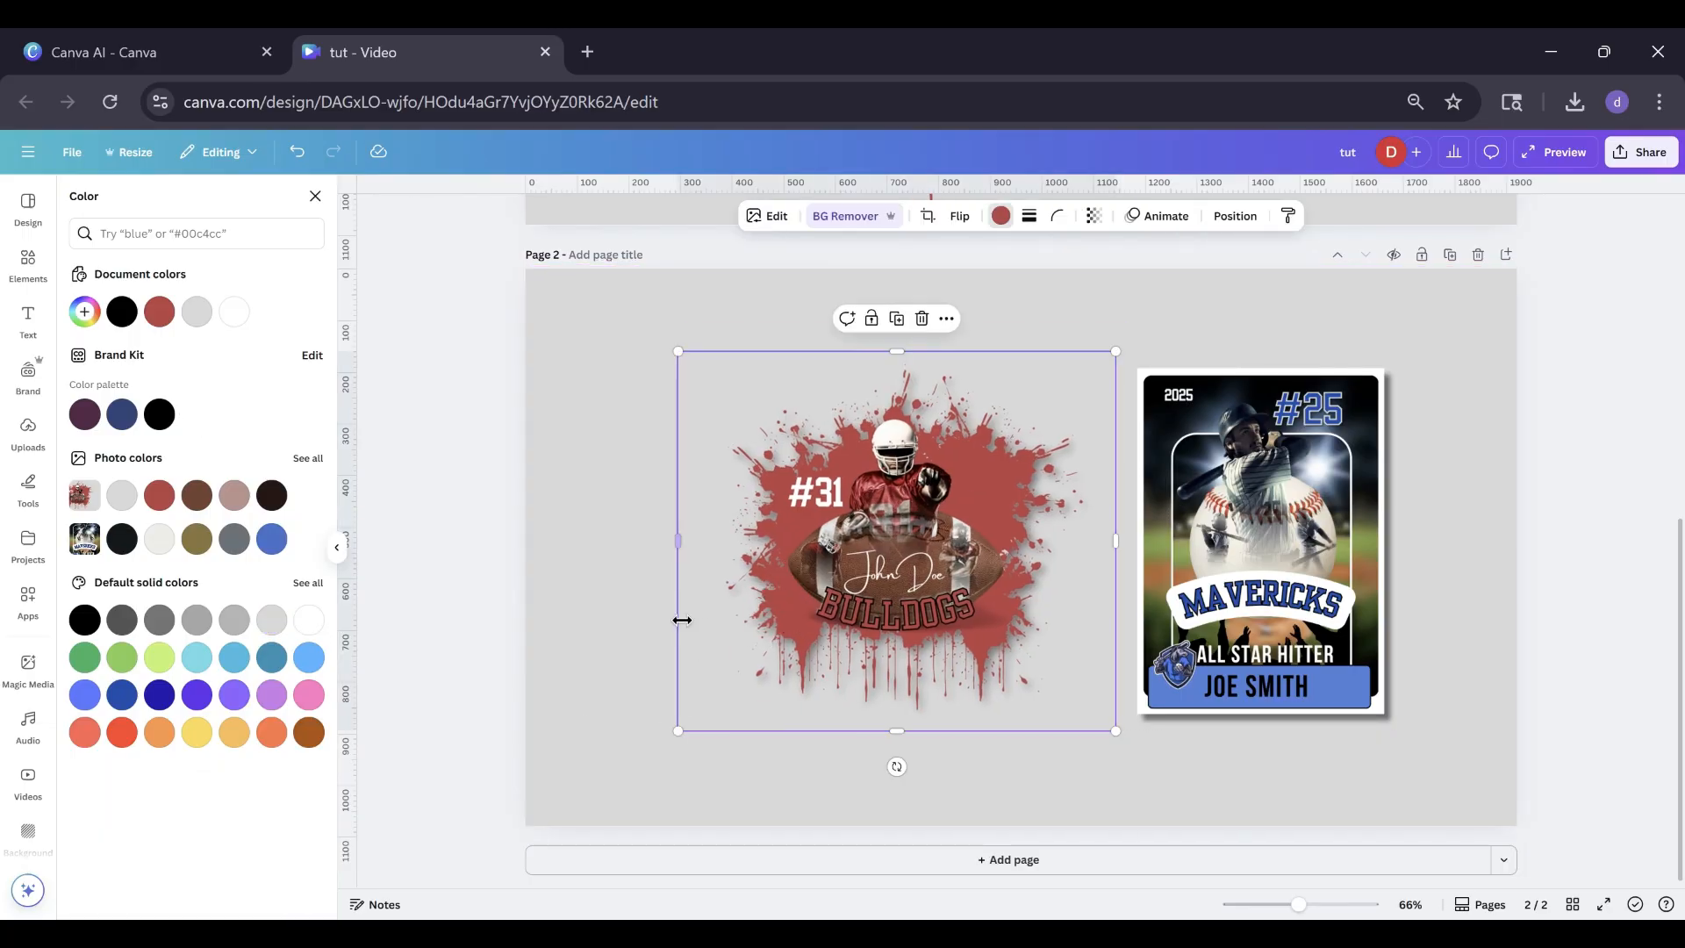